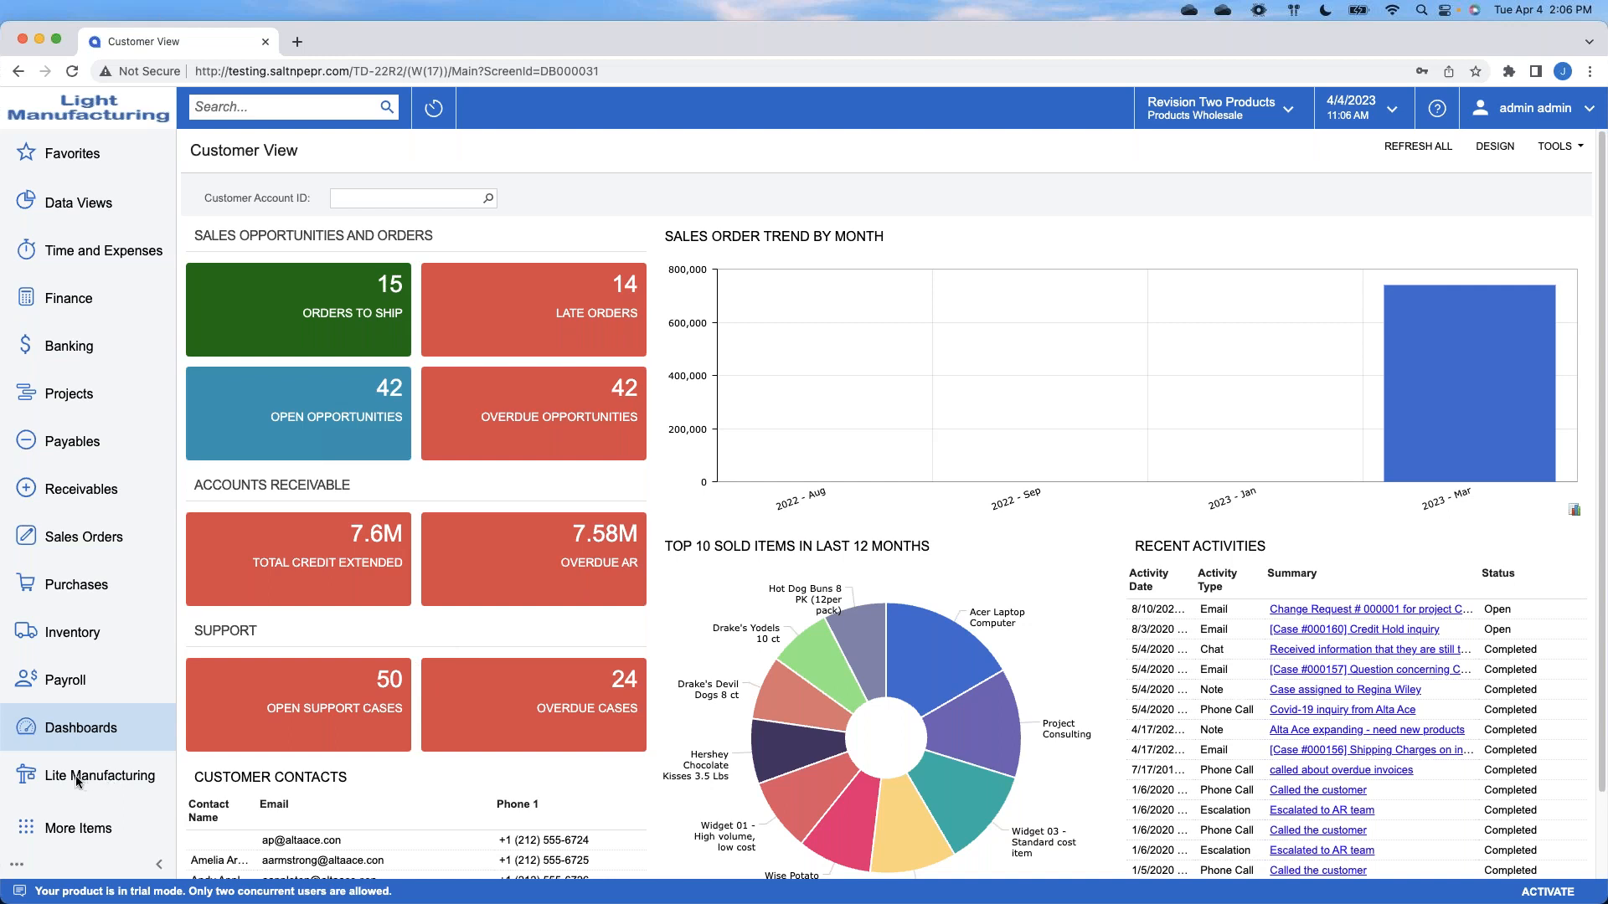
# Step: Show the Lite Manufacturing Spec Component Structure inquiry for kit BP-001 Basic Kit, revision 1
pyautogui.click(119, 778)
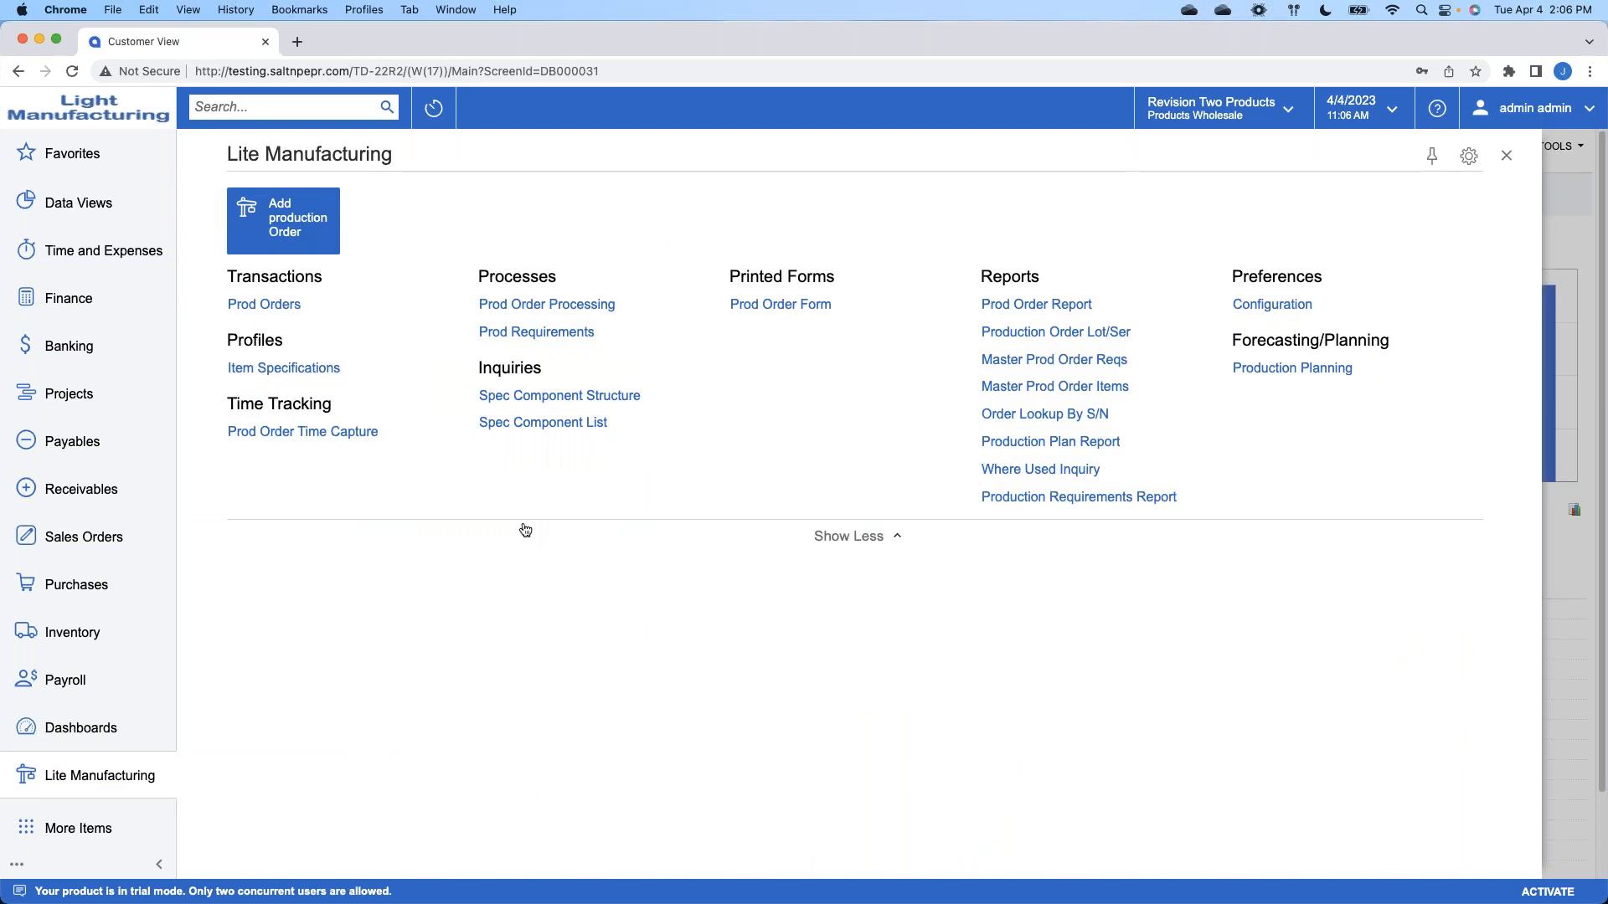
pyautogui.click(560, 397)
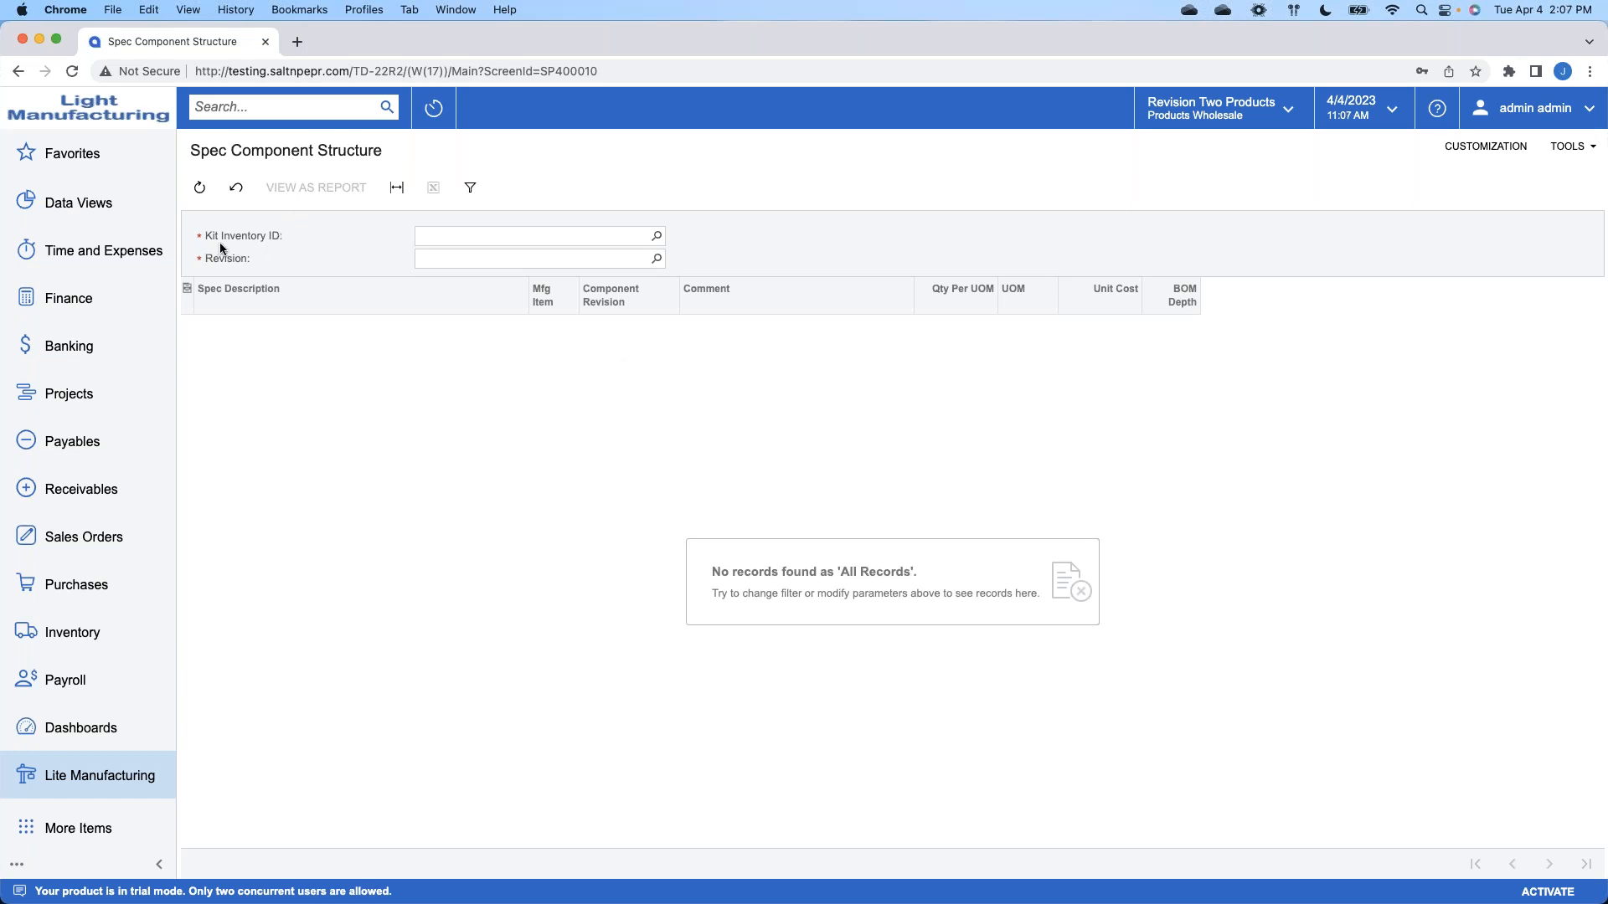
pyautogui.click(658, 238)
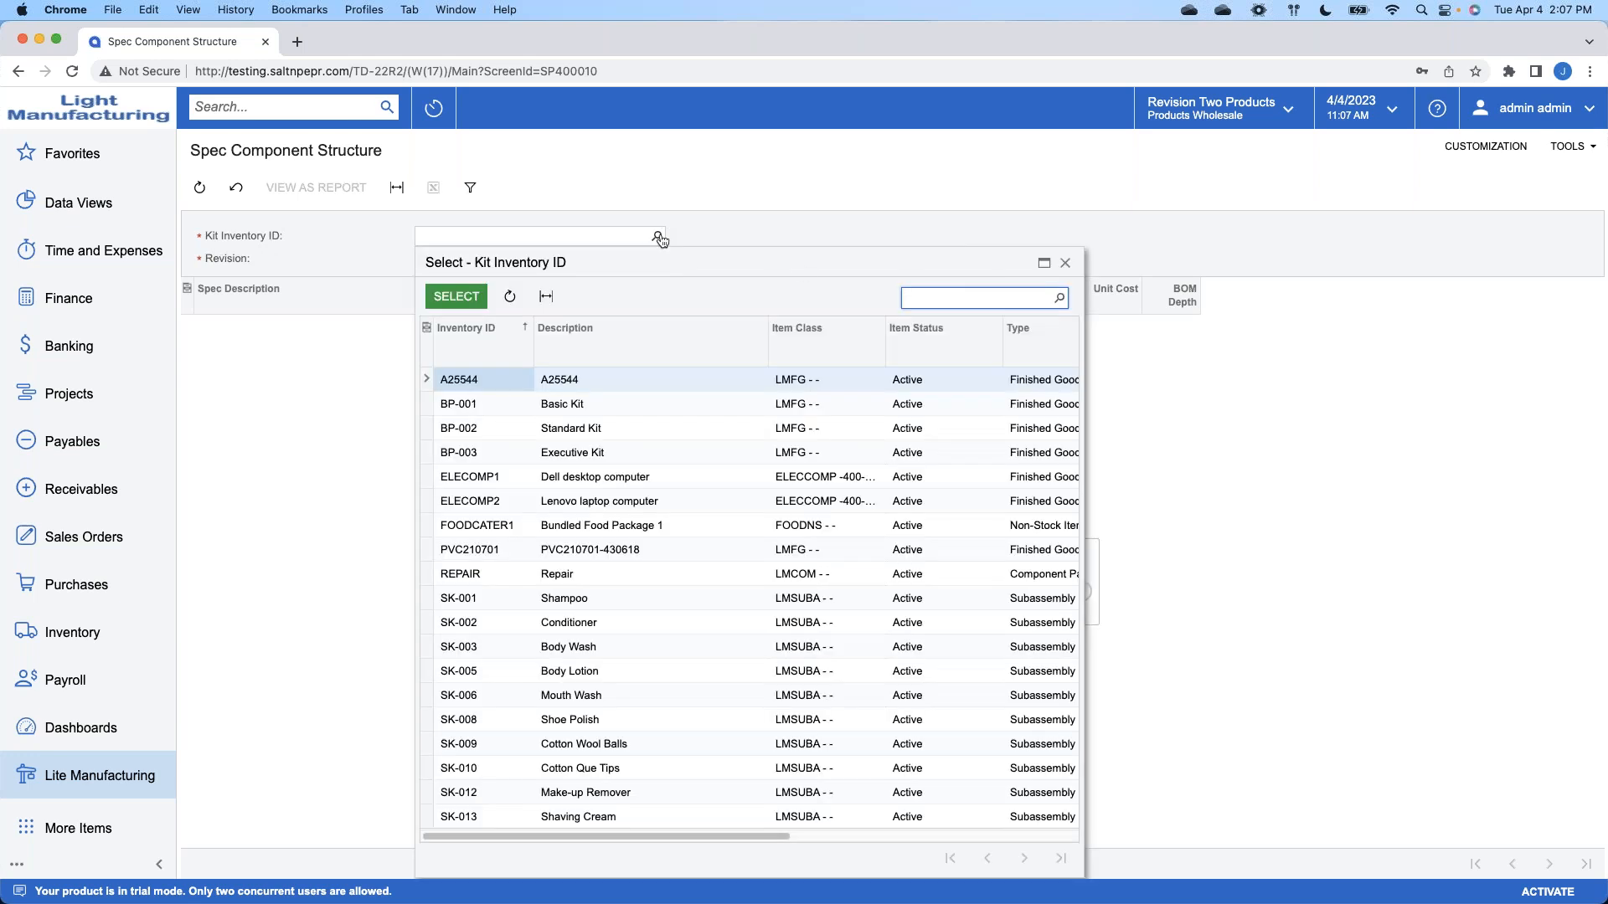
pyautogui.click(495, 409)
pyautogui.doubleClick(495, 409)
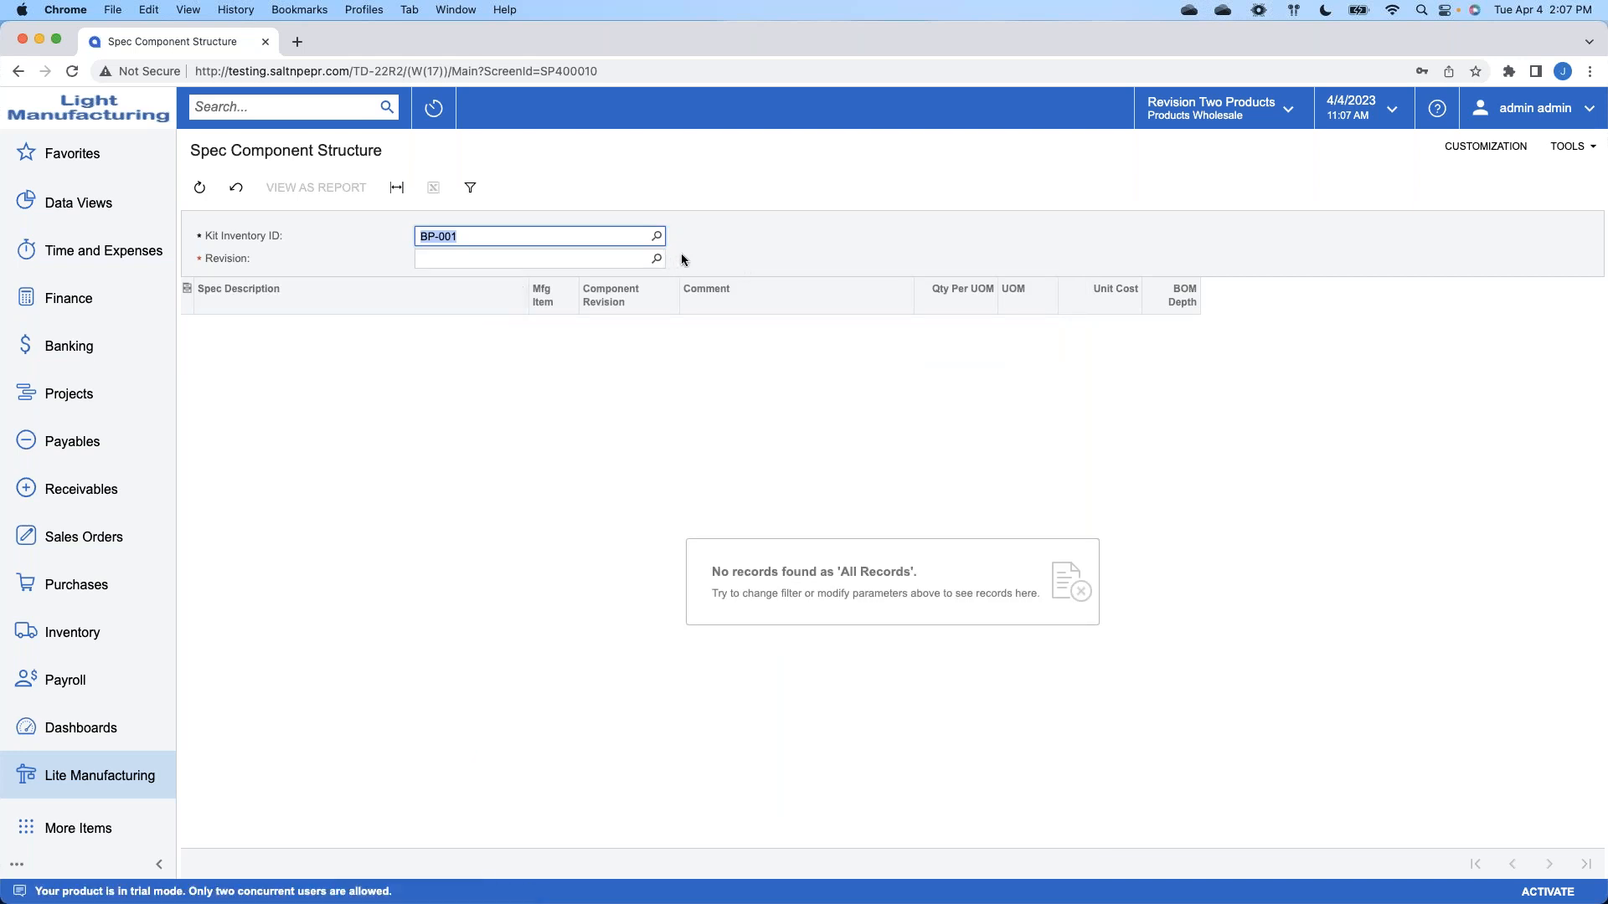
pyautogui.click(658, 259)
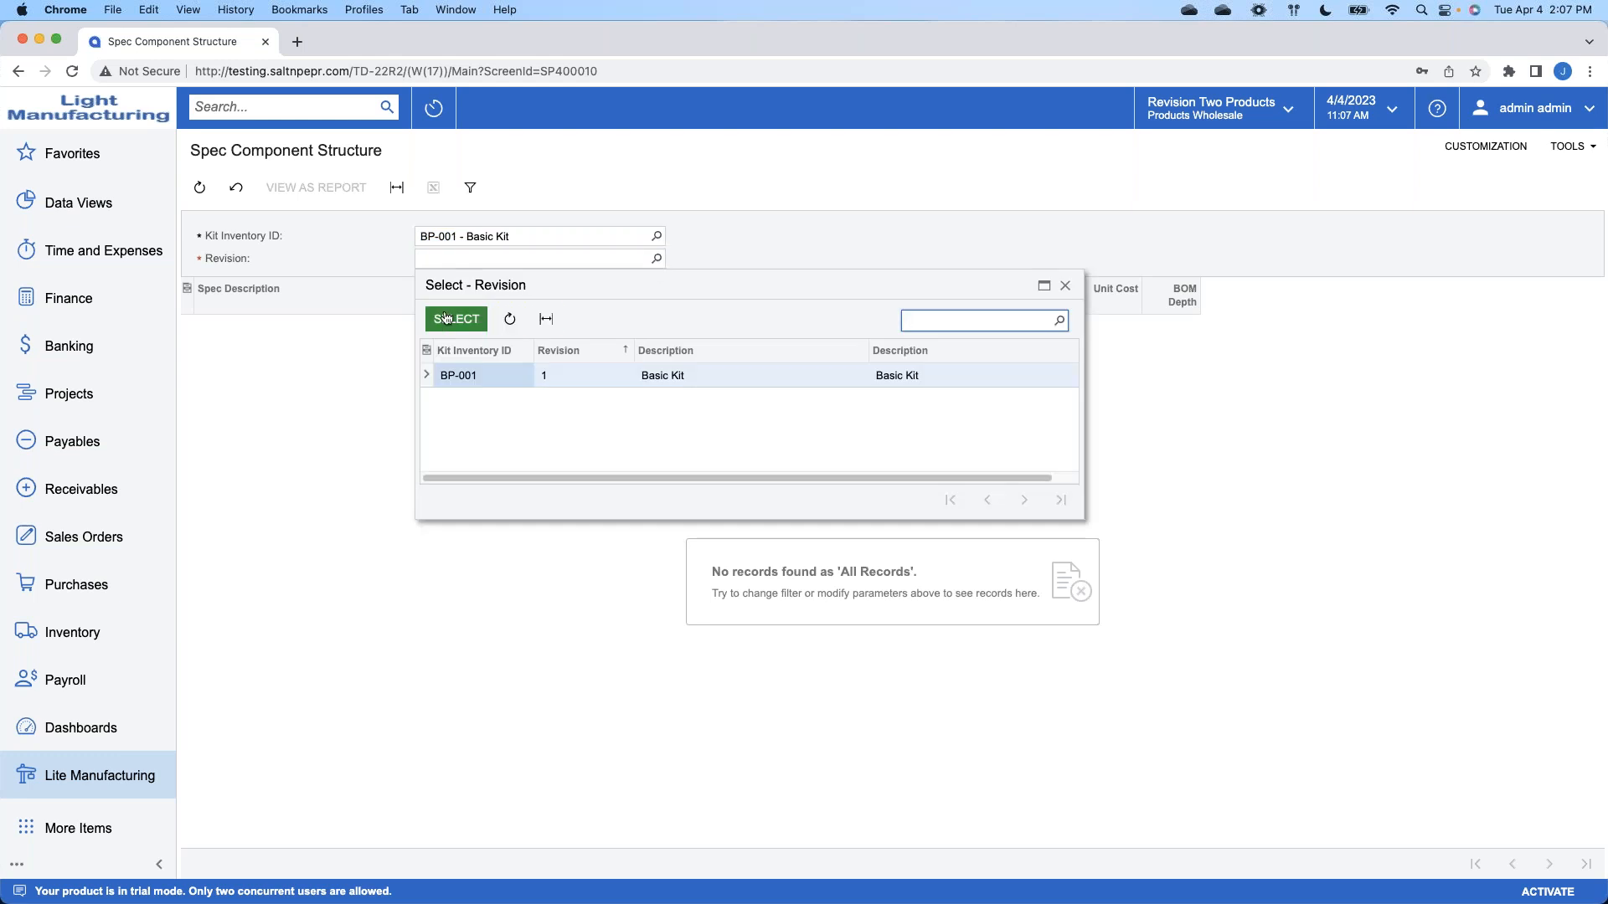
pyautogui.click(447, 318)
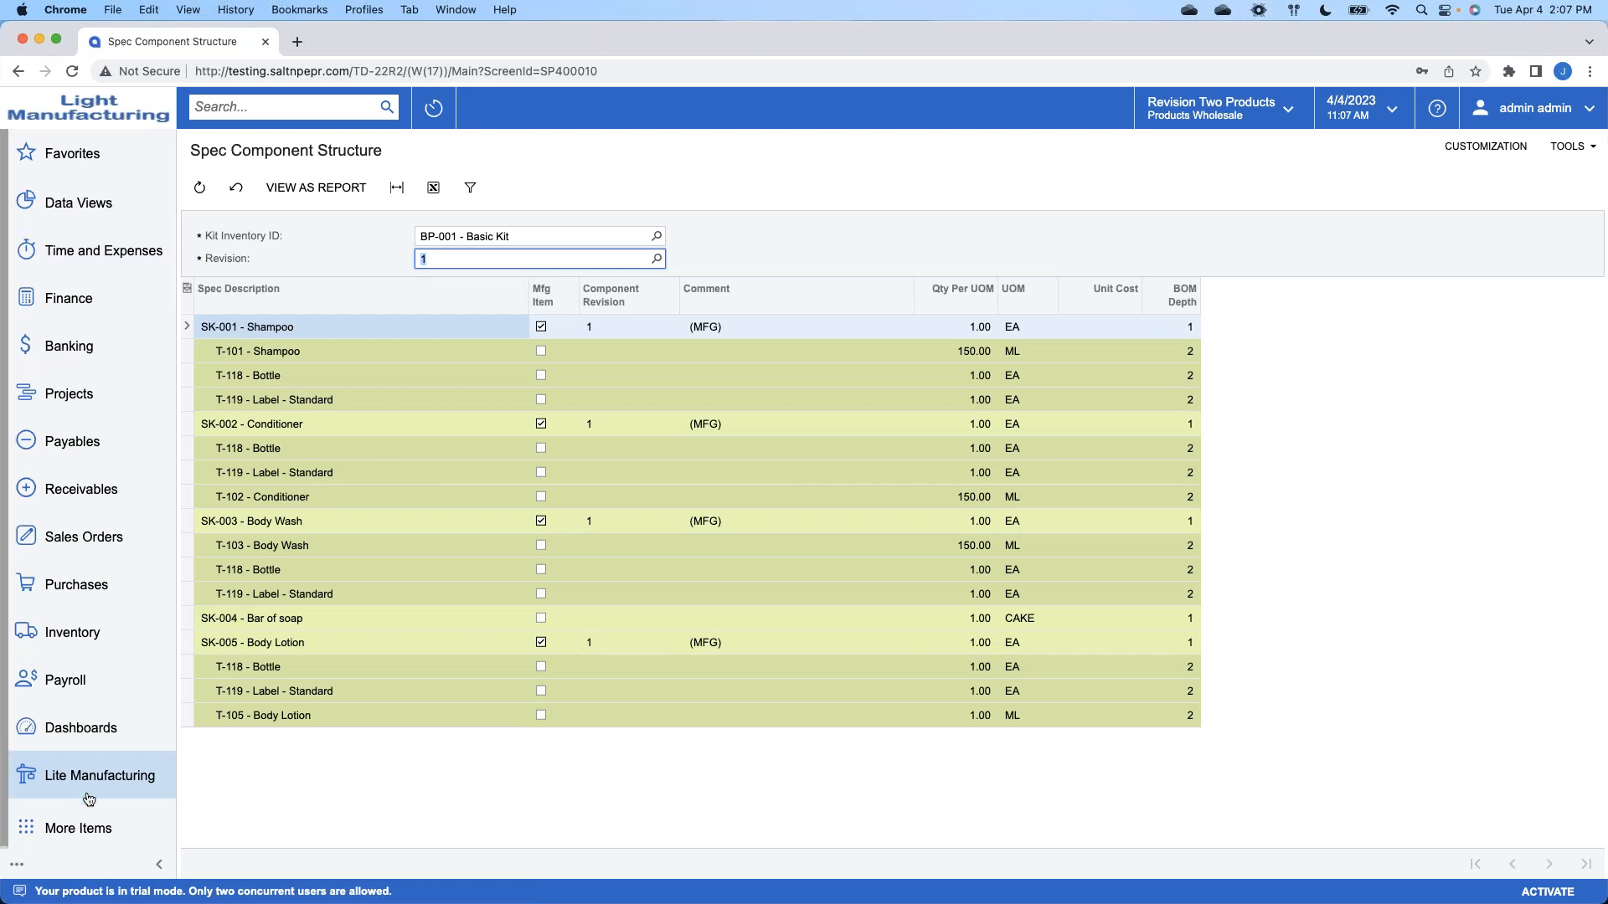
# Step: Look over the Inventory workspace's Kit Specifications entry and examine the Bar of soap and Body Lotion lines of the Basic Kit
pyautogui.click(101, 624)
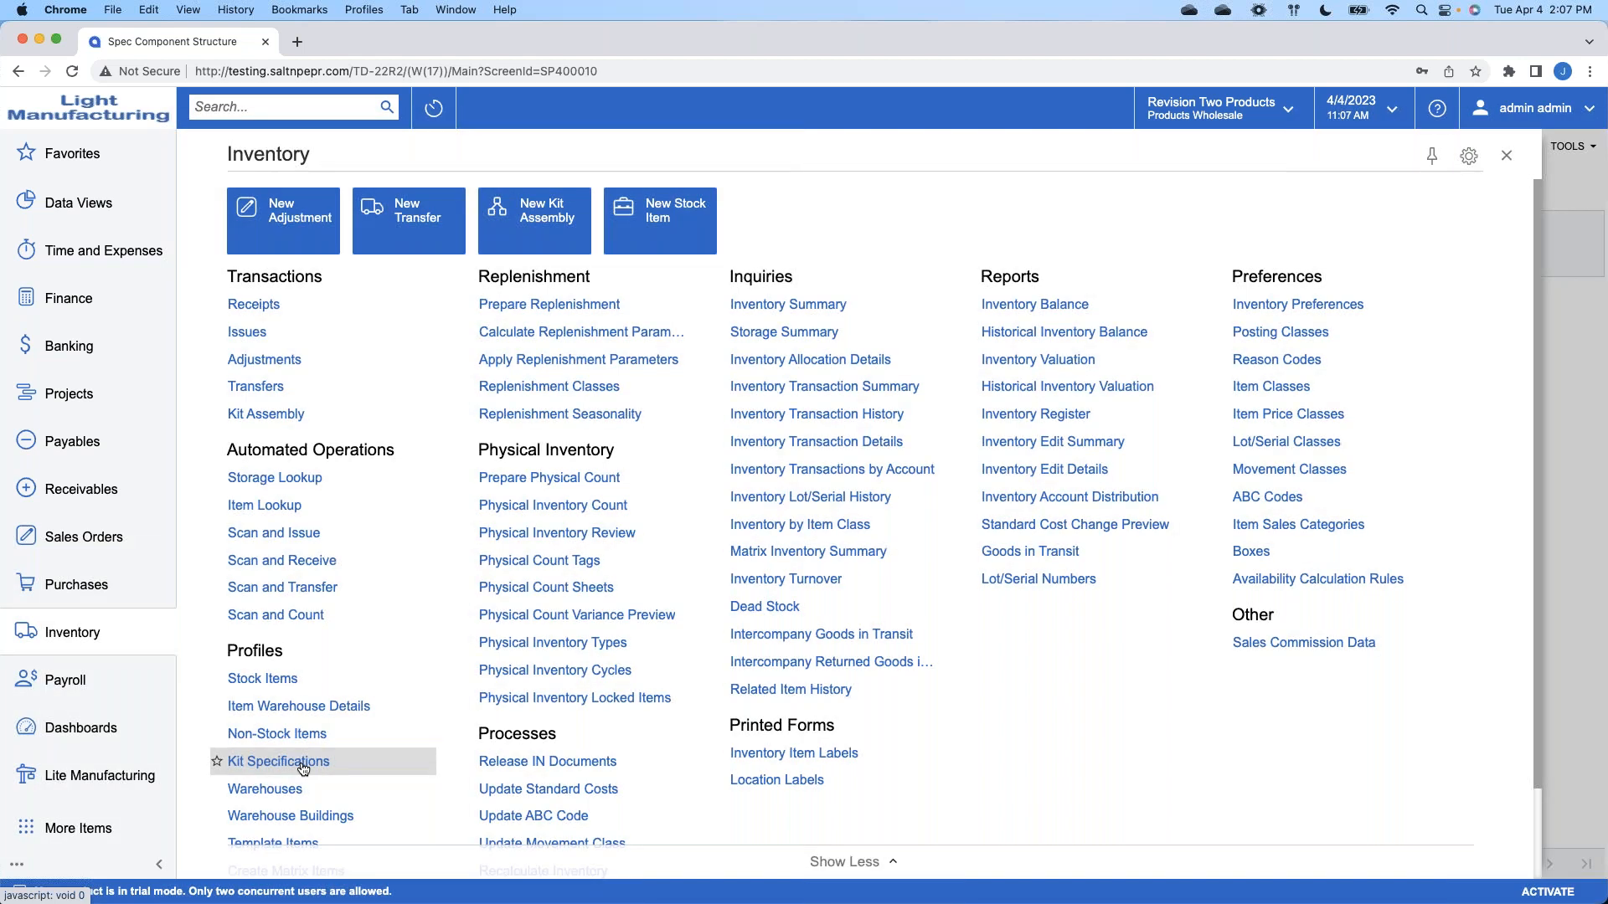
pyautogui.click(1507, 156)
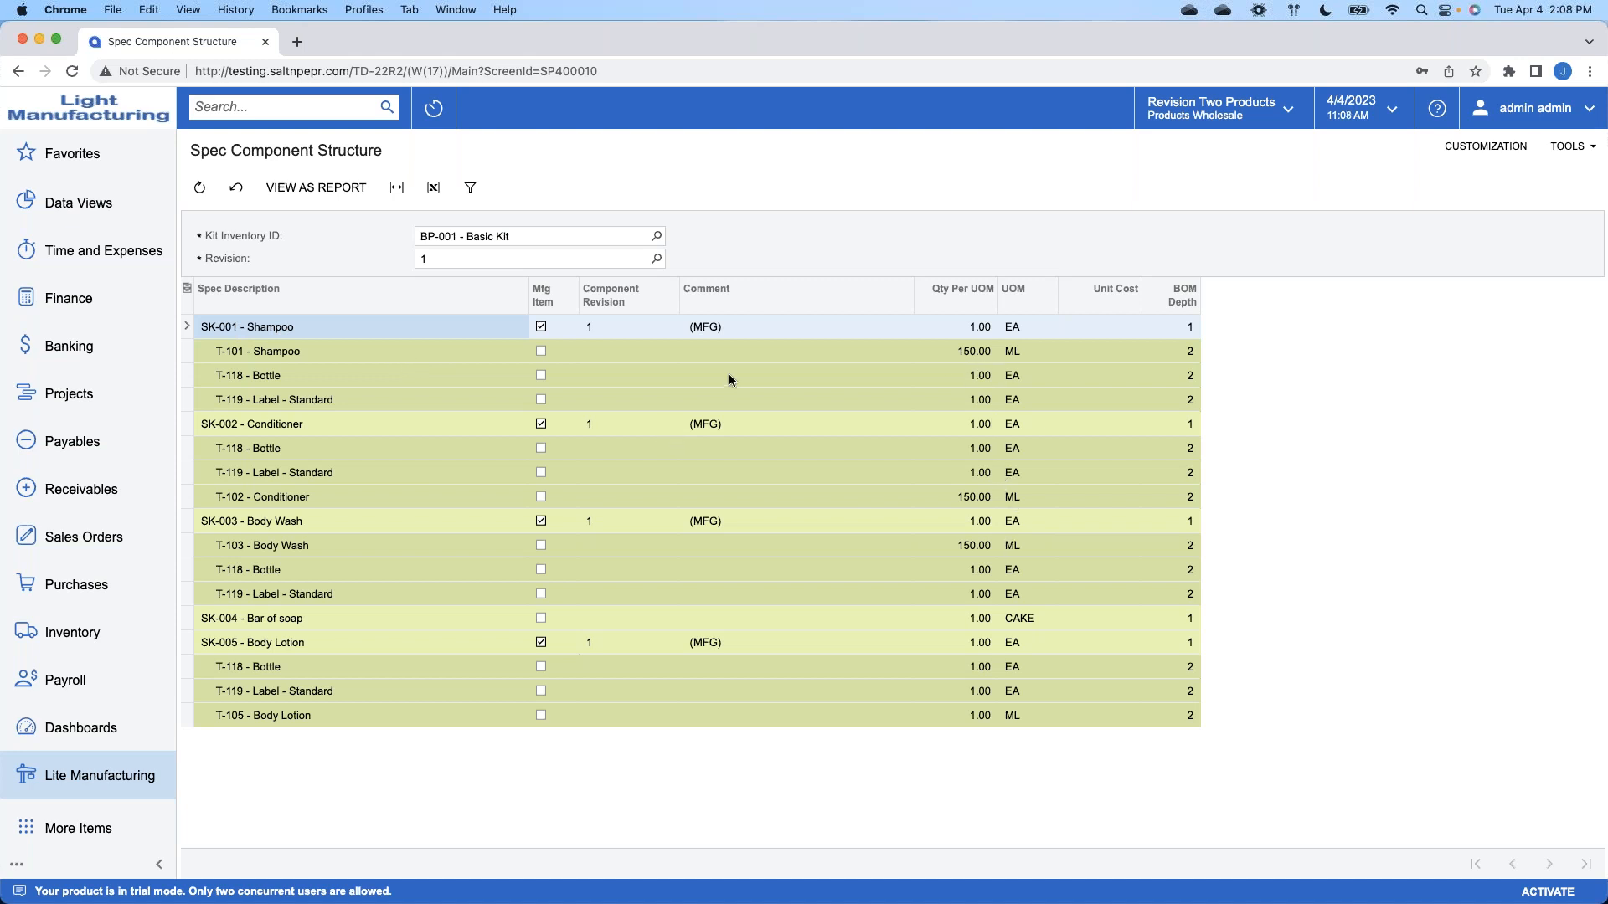
pyautogui.click(378, 619)
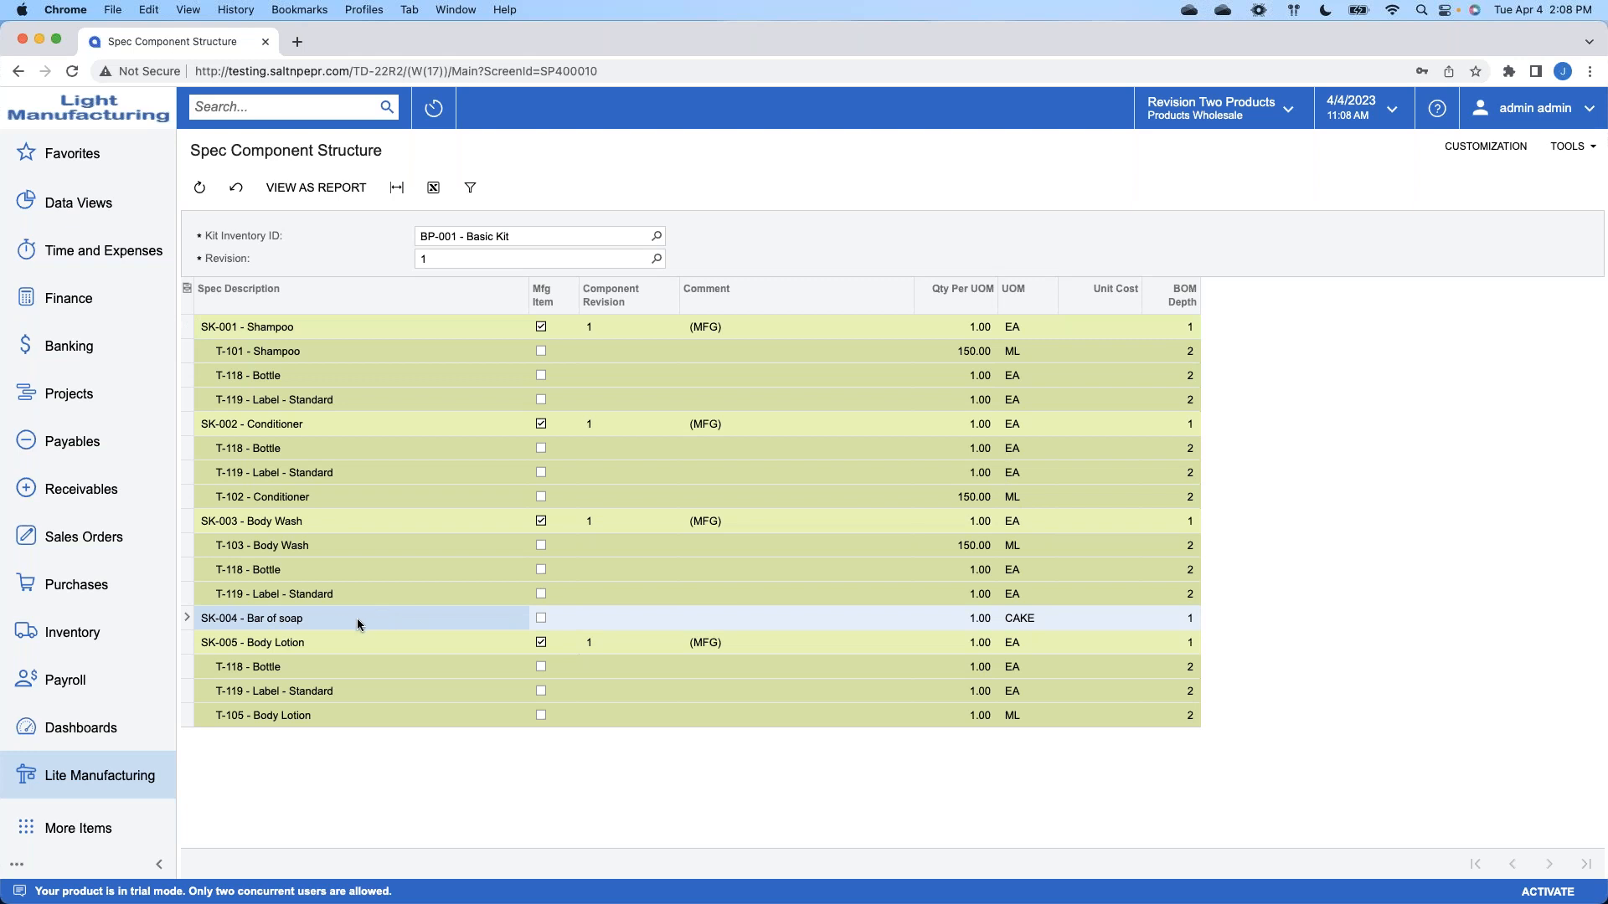
pyautogui.click(323, 650)
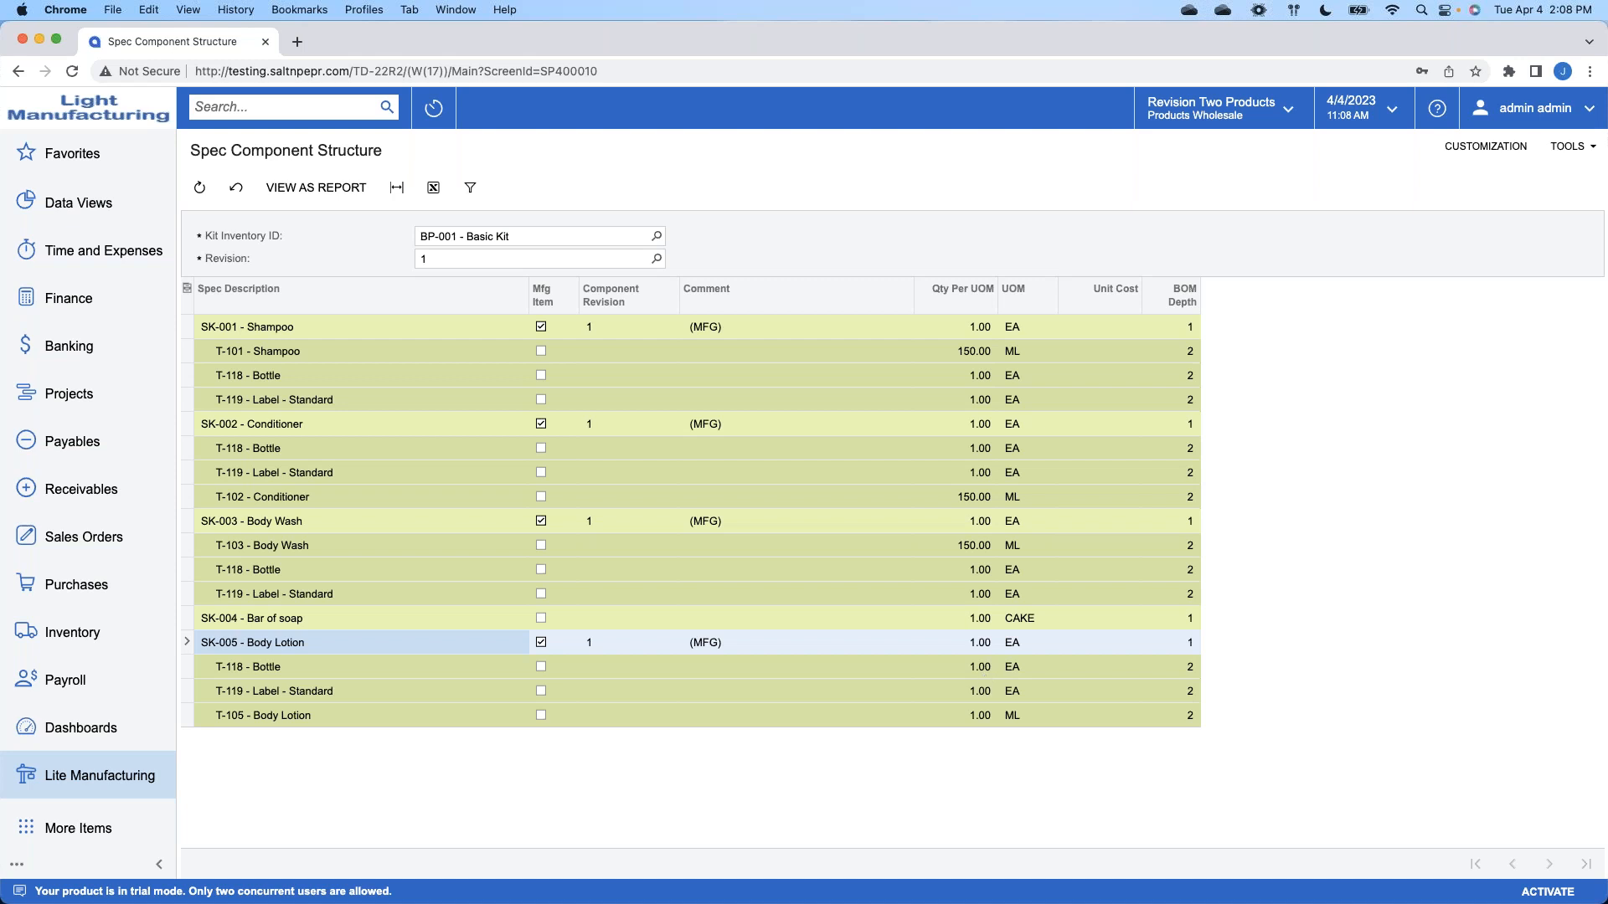
# Step: Show the component structure of kit BP-002 Standard Kit, revision 1, and examine the components under SK-002 Conditioner
pyautogui.click(657, 237)
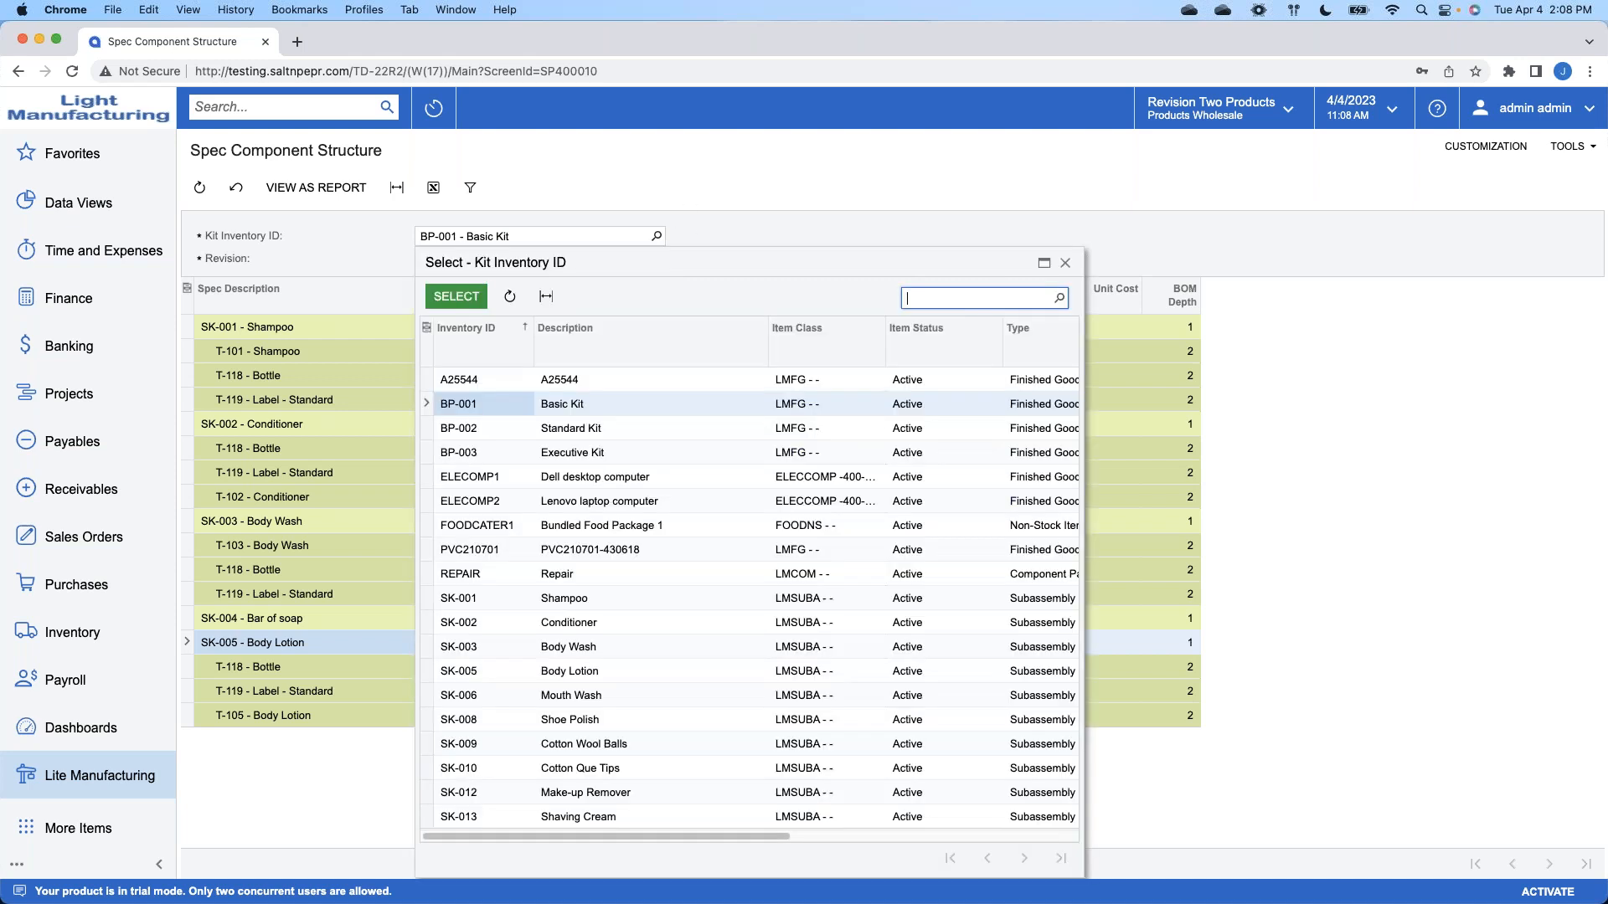
pyautogui.click(510, 424)
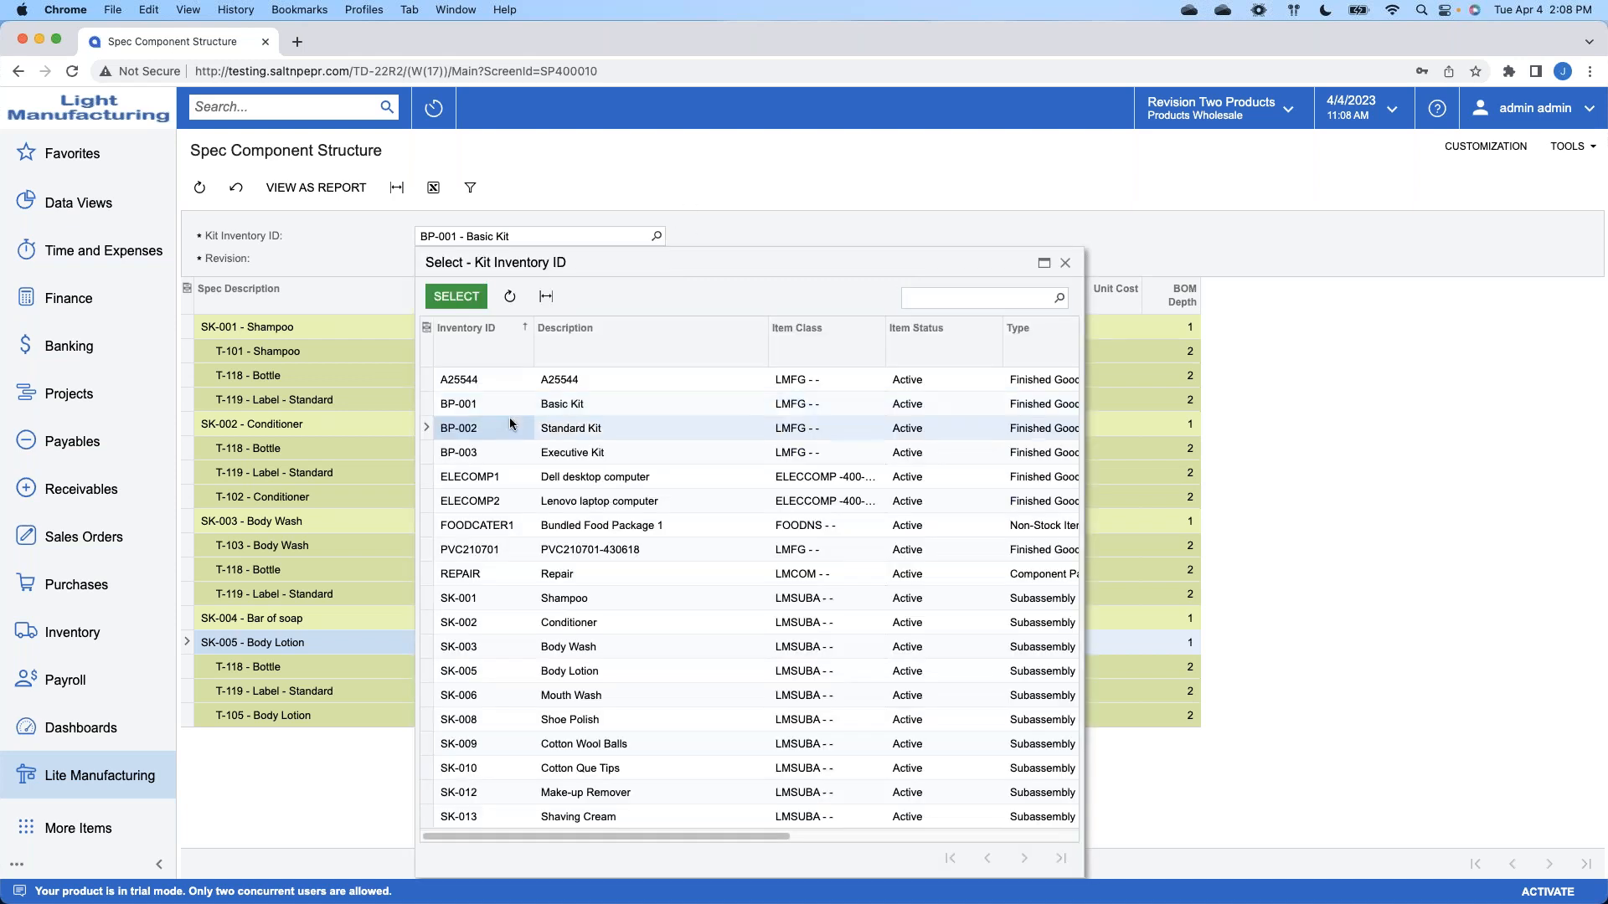
pyautogui.click(469, 312)
pyautogui.click(656, 259)
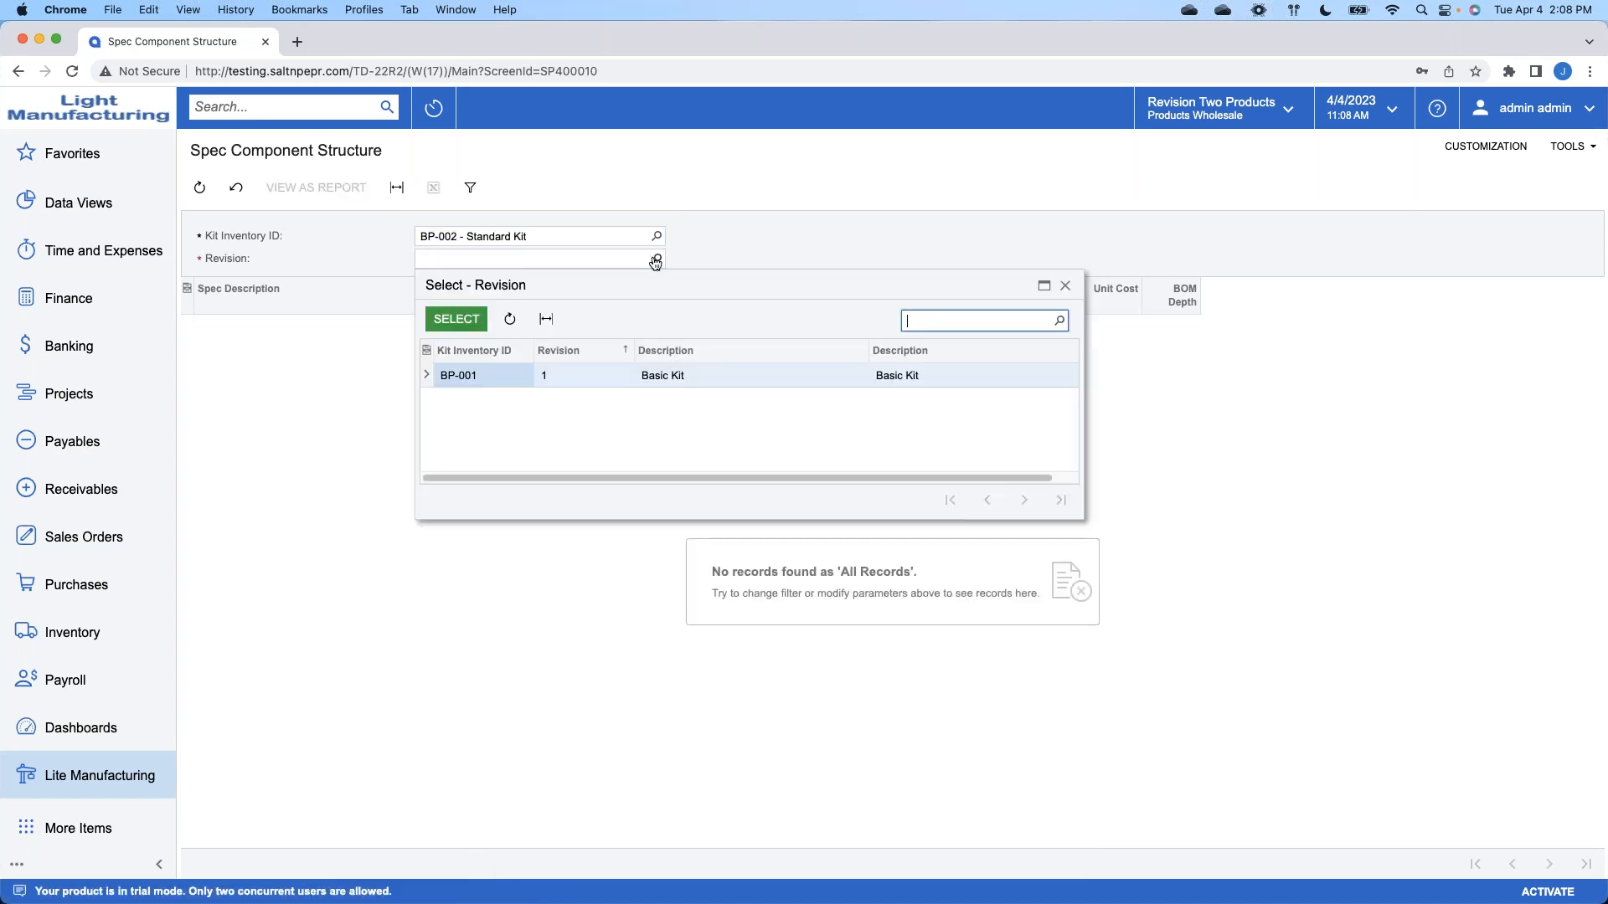
pyautogui.click(457, 319)
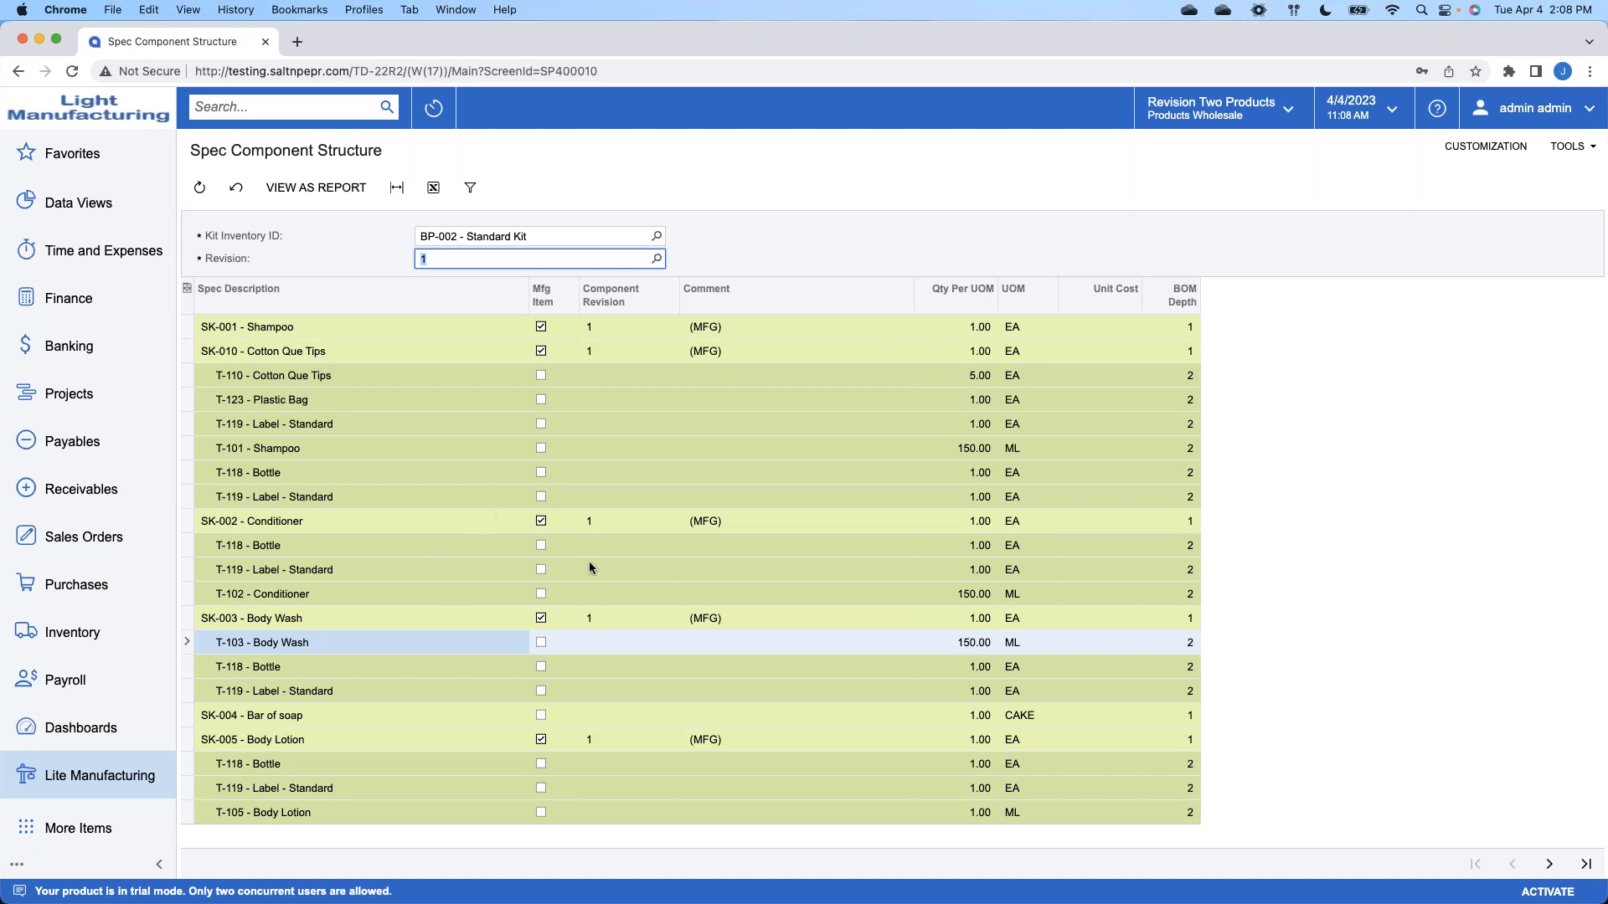
pyautogui.click(303, 546)
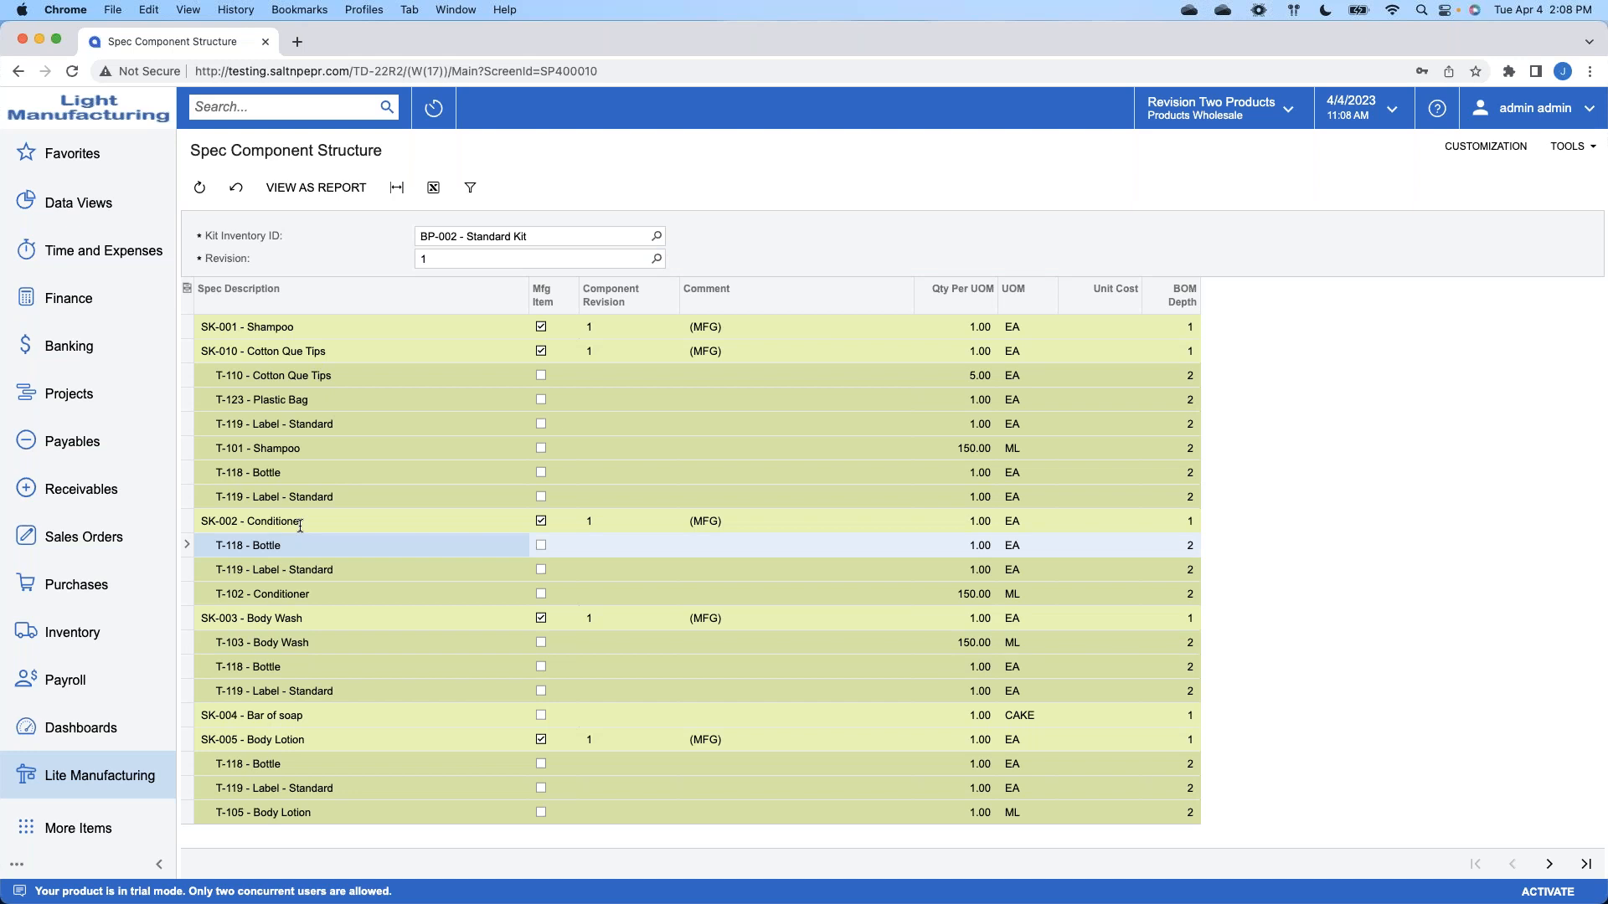
pyautogui.click(295, 522)
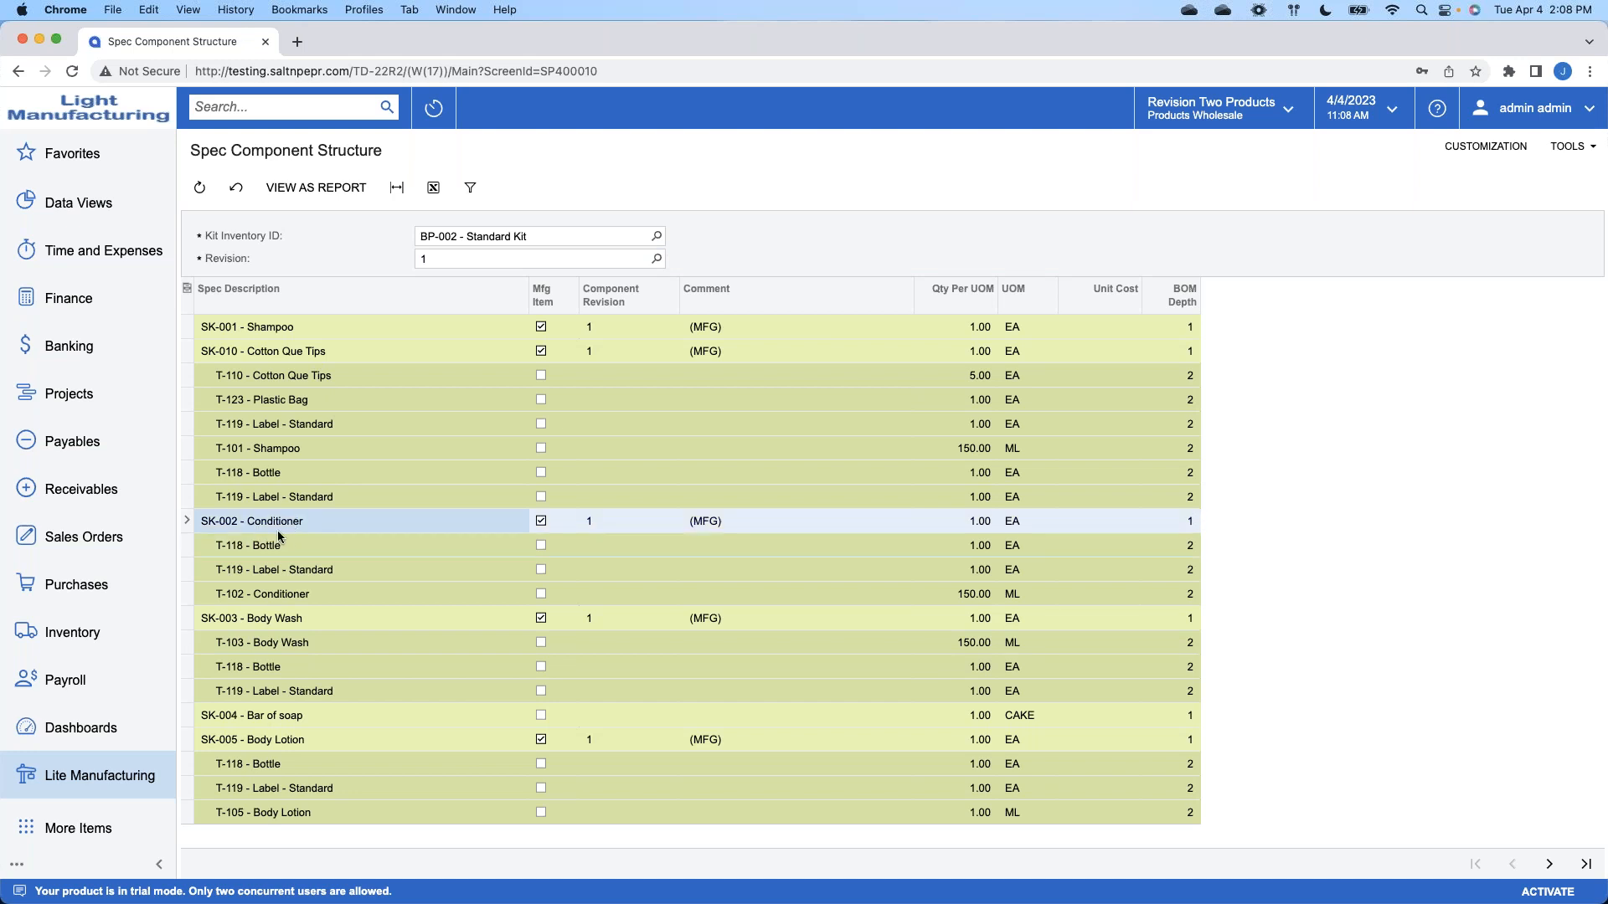
pyautogui.click(336, 571)
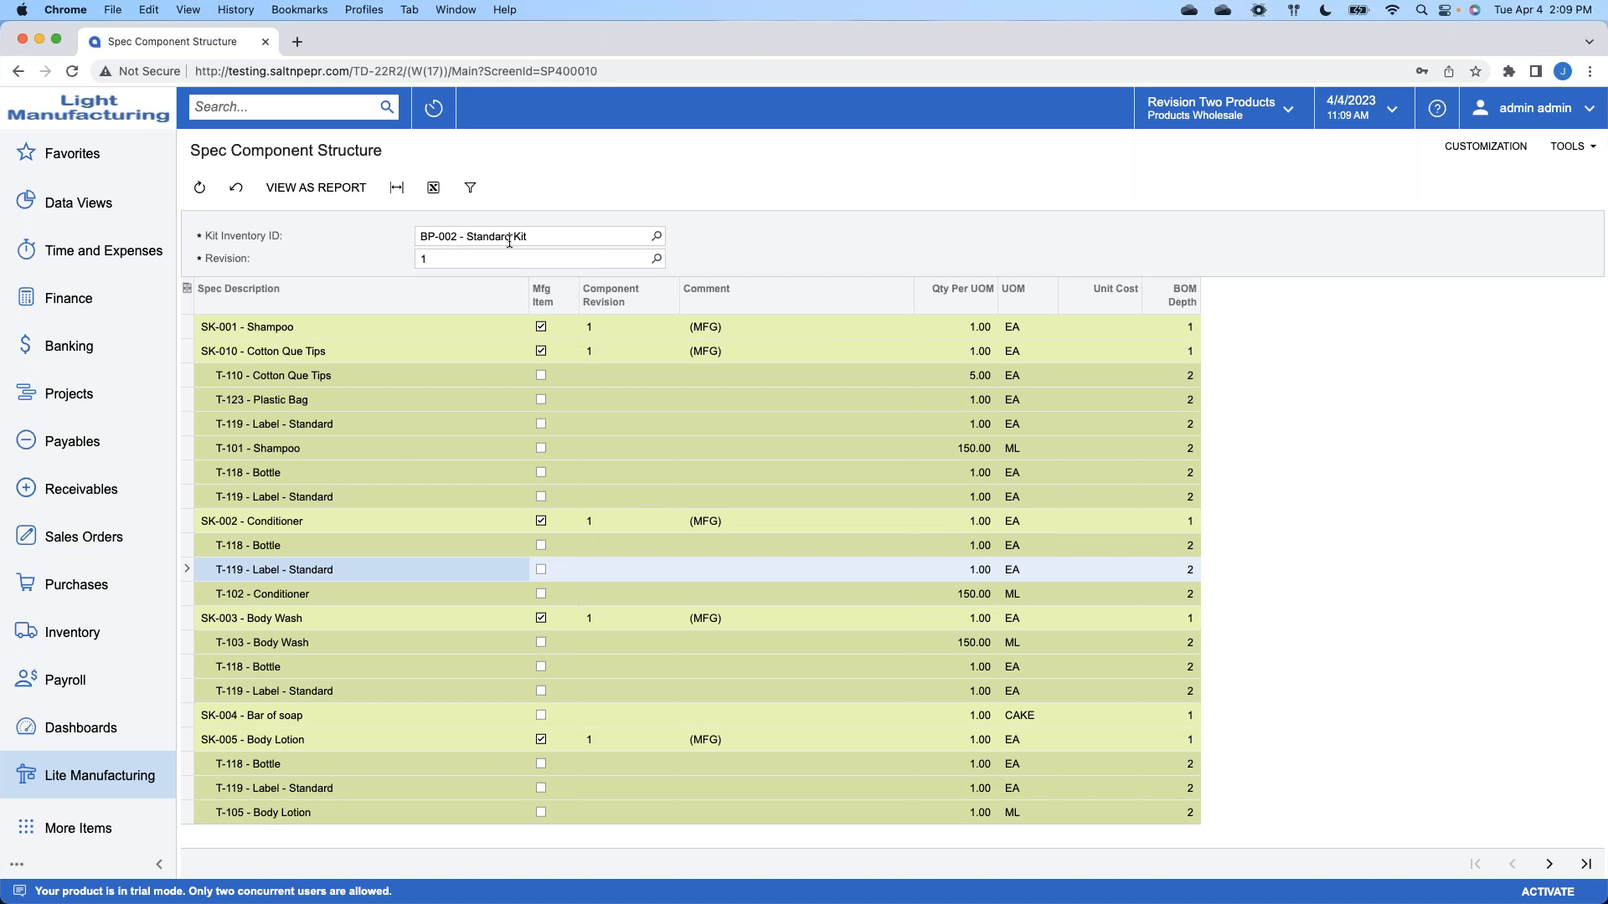
# Step: Show the component structure of kit BP-003 Executive Kit, revision 1, and page through its full component list and back to the start
pyautogui.click(656, 236)
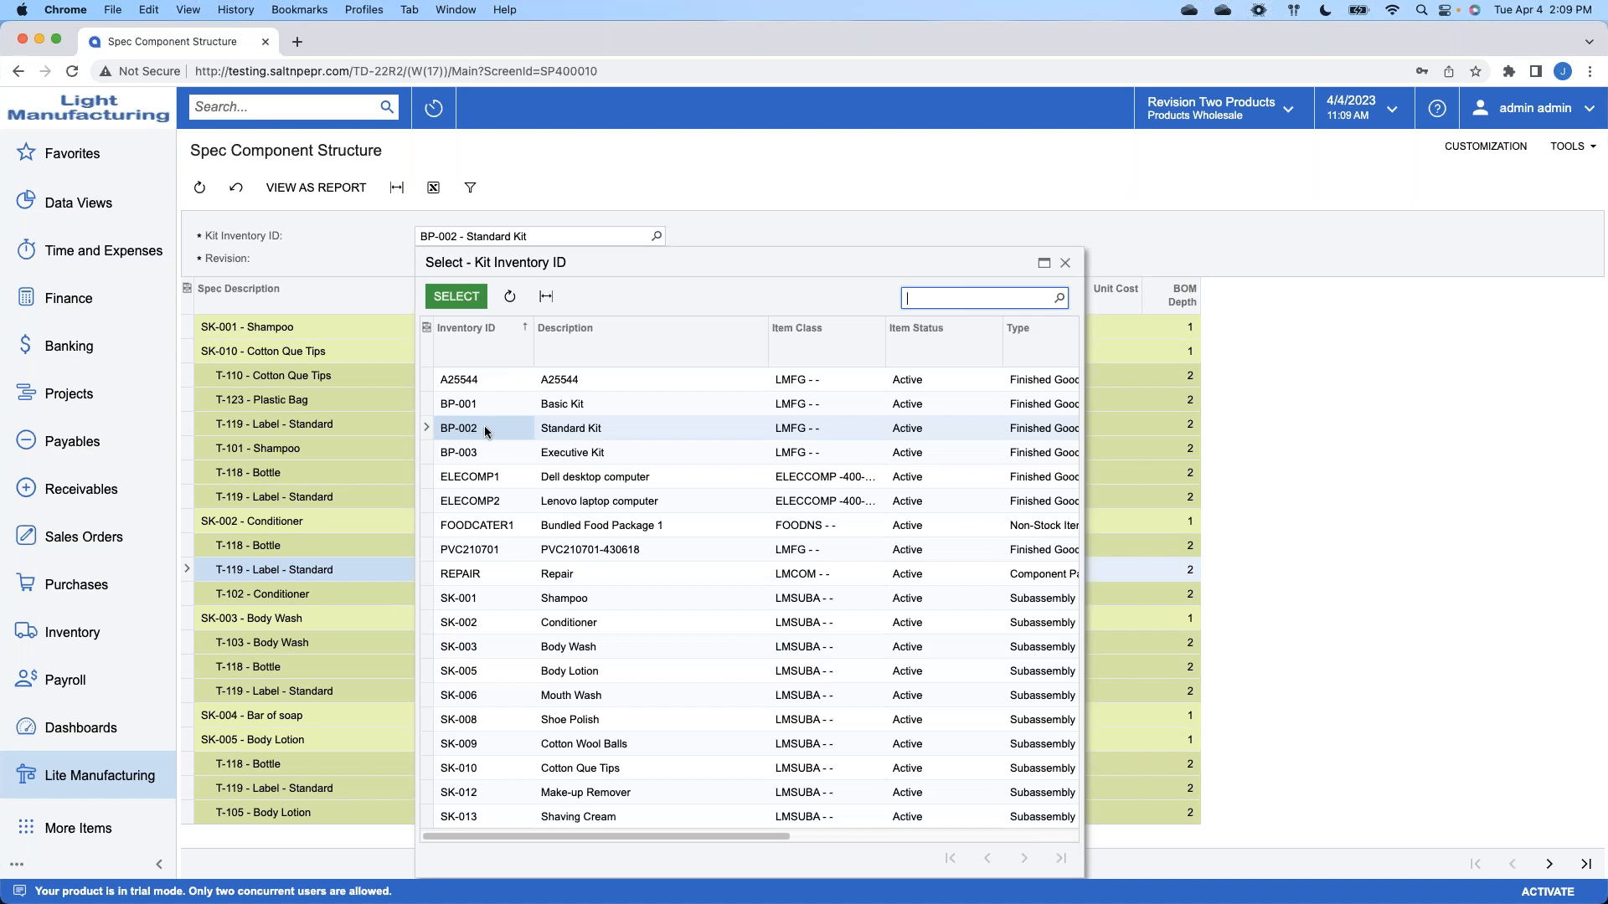
pyautogui.click(496, 452)
pyautogui.click(456, 296)
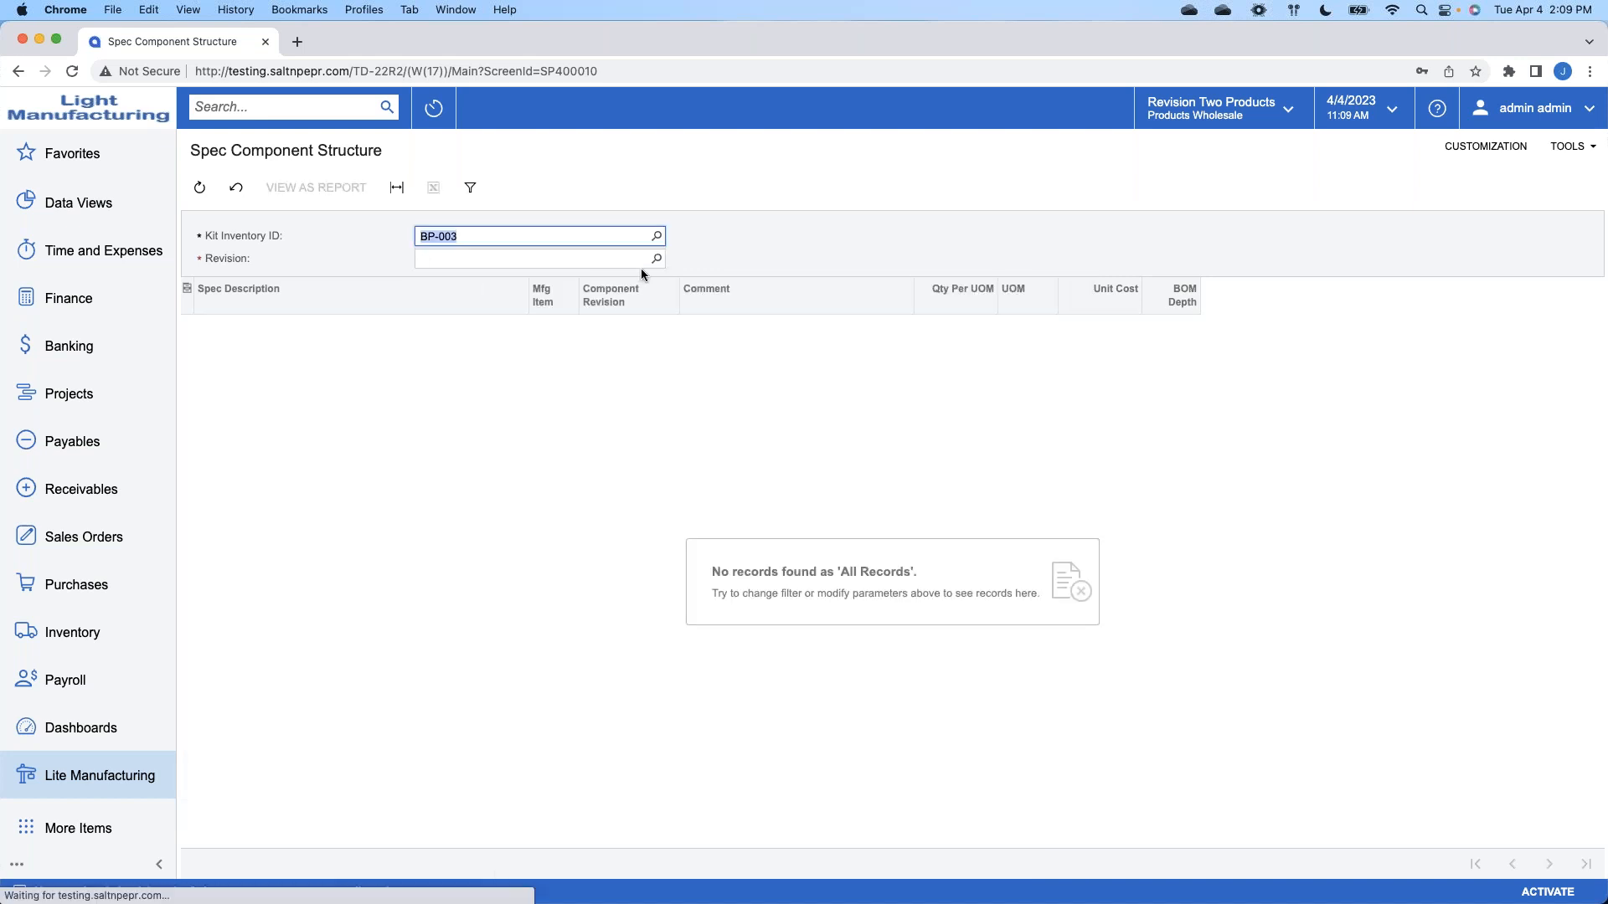
pyautogui.click(658, 260)
pyautogui.click(460, 317)
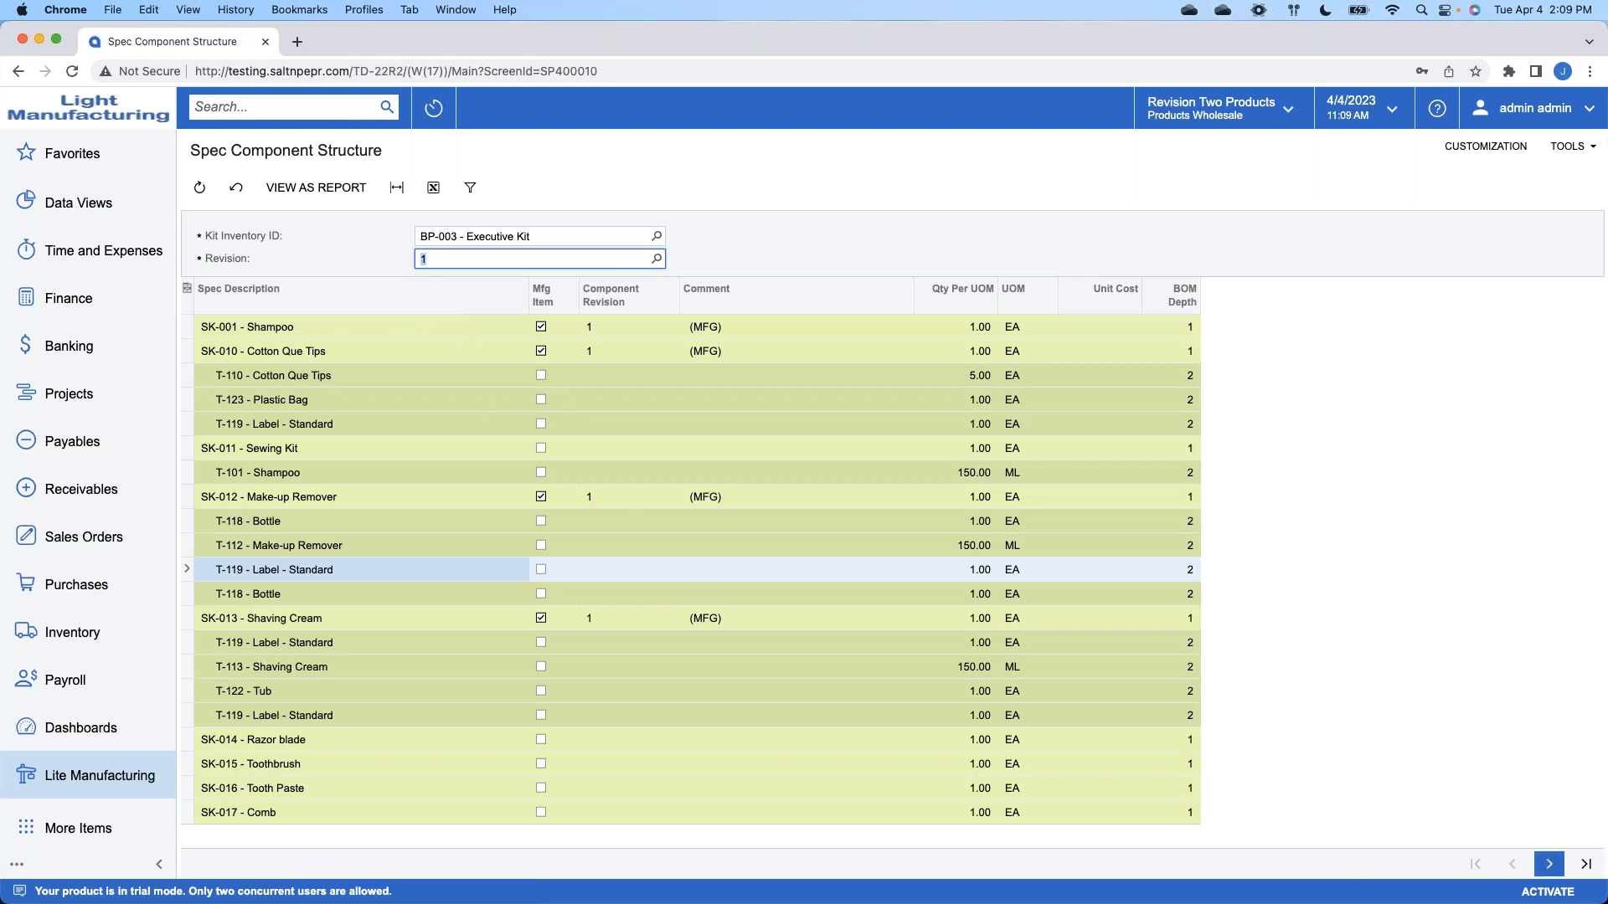
pyautogui.click(1549, 864)
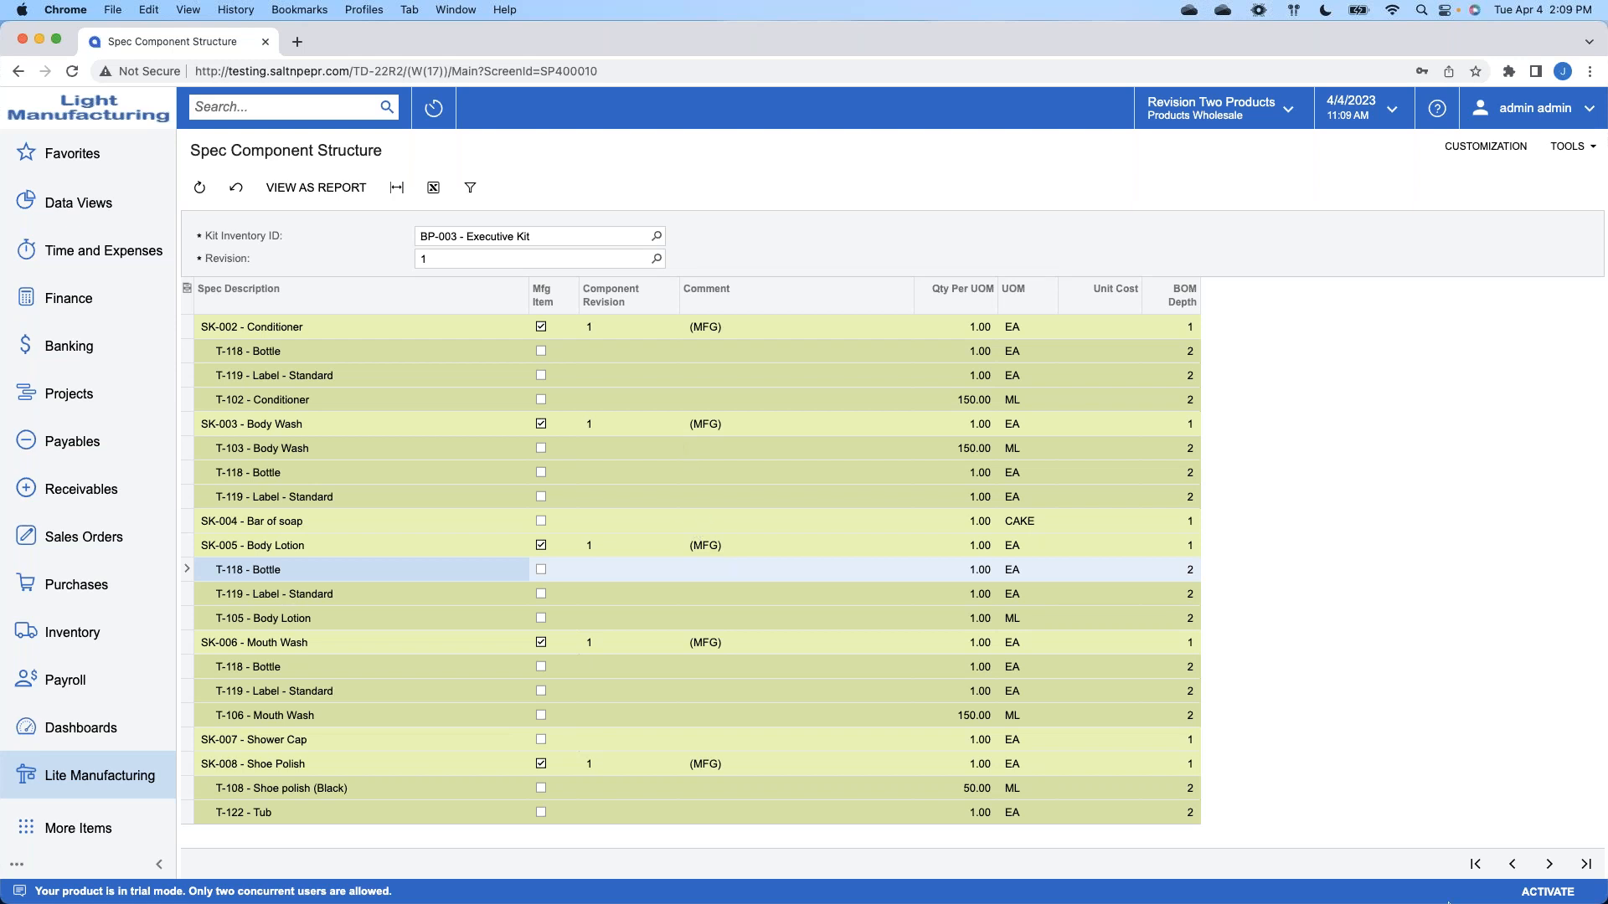
pyautogui.click(1549, 865)
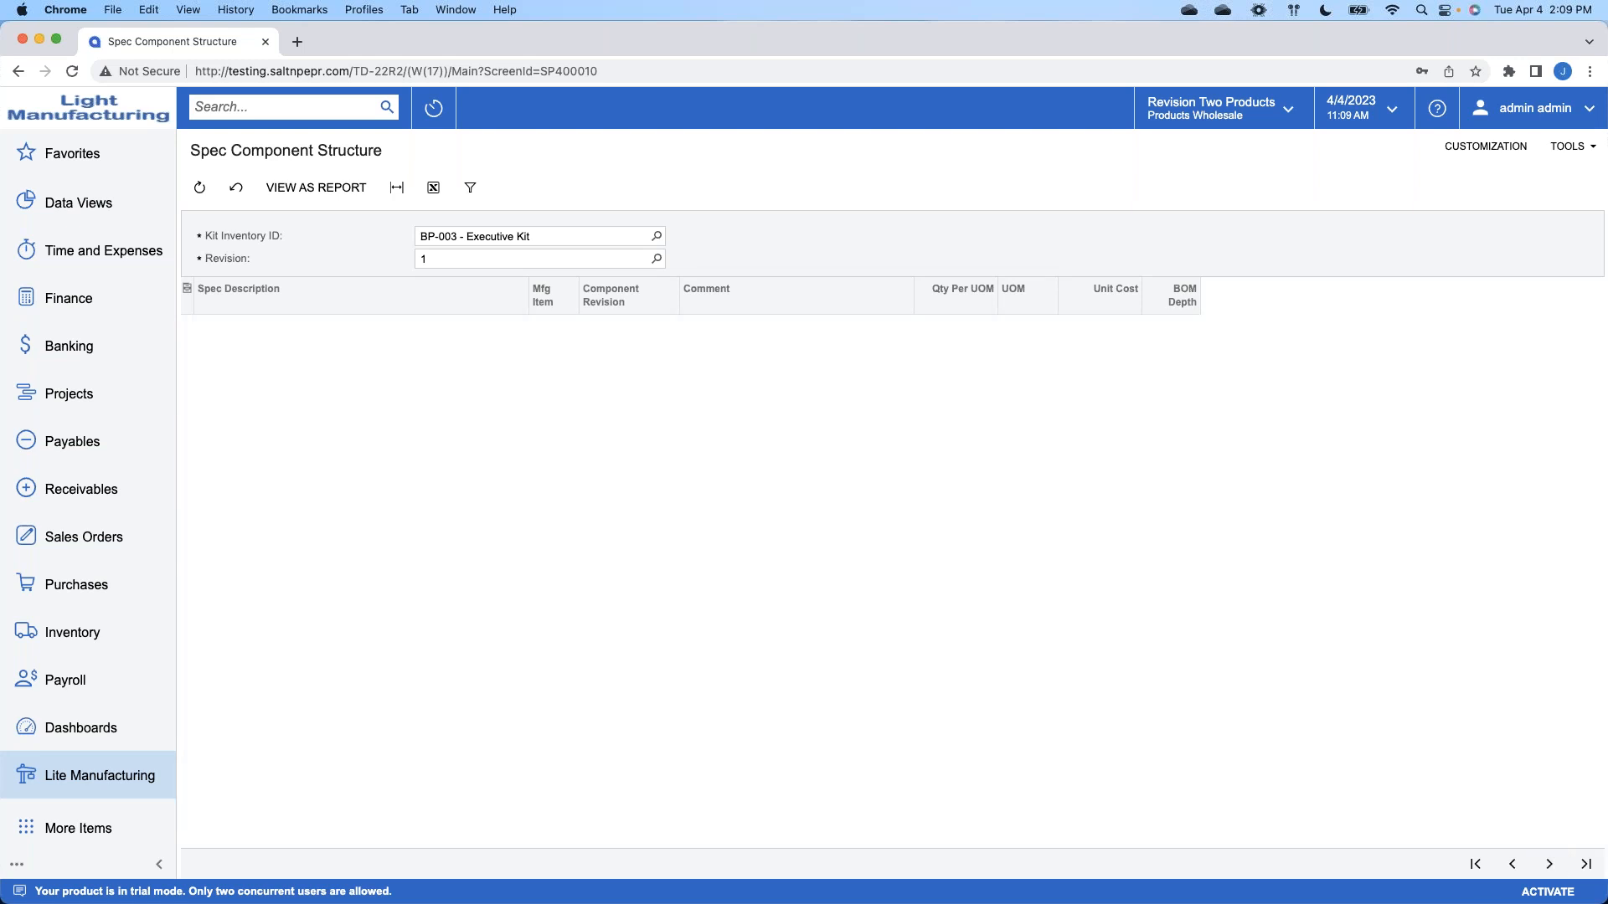
pyautogui.click(1476, 864)
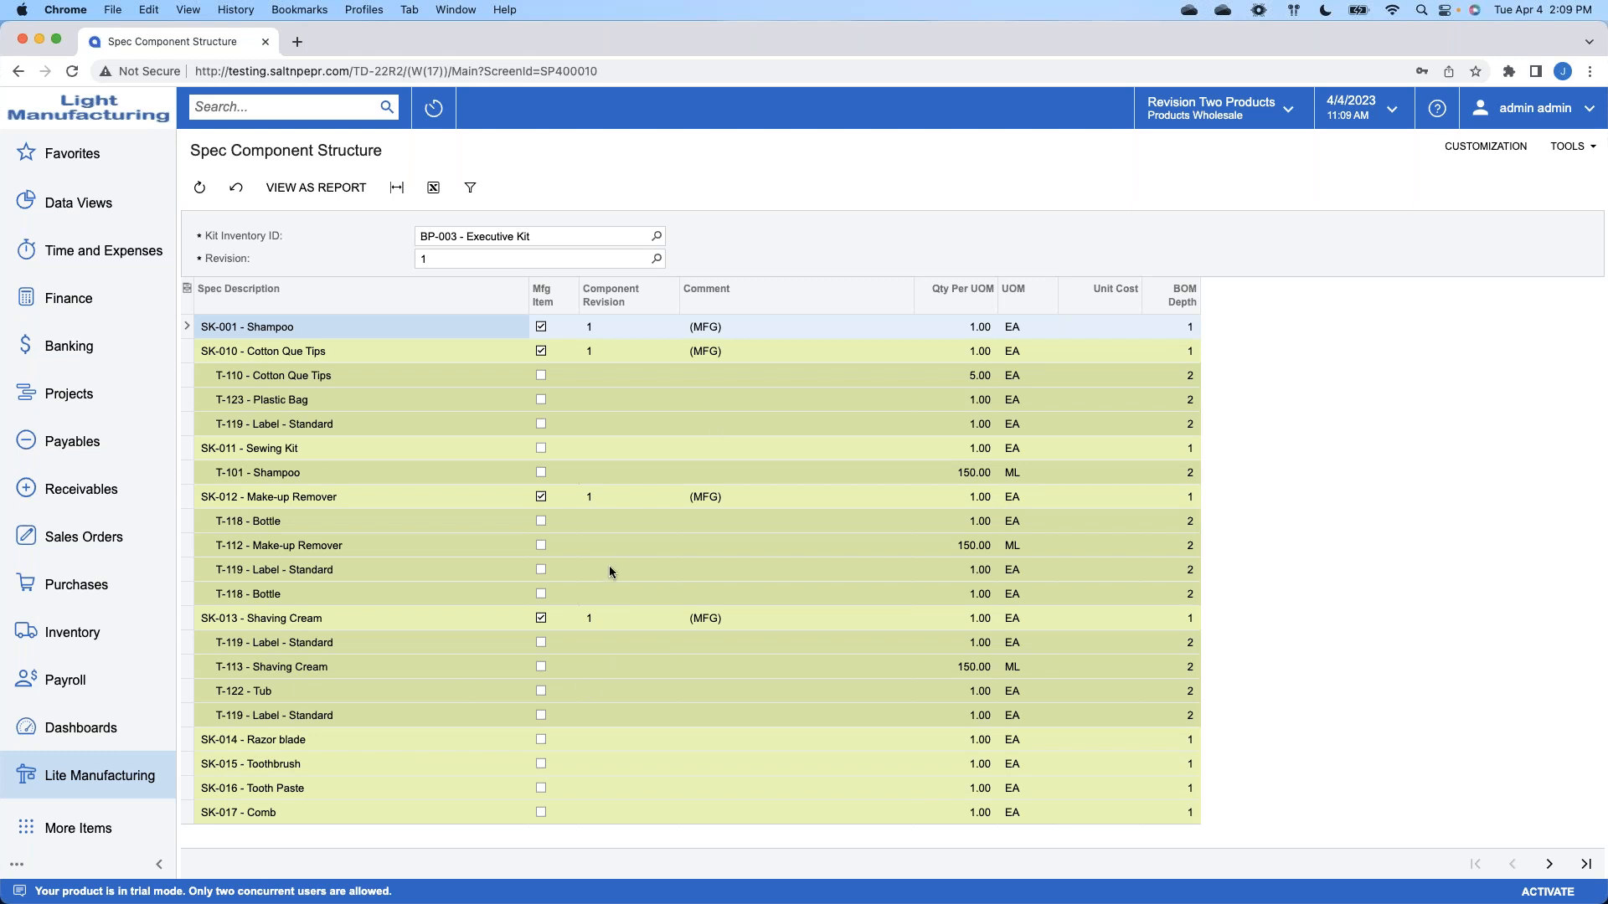
# Step: Create a new production plan in Lite Manufacturing's Production Planning
pyautogui.click(133, 775)
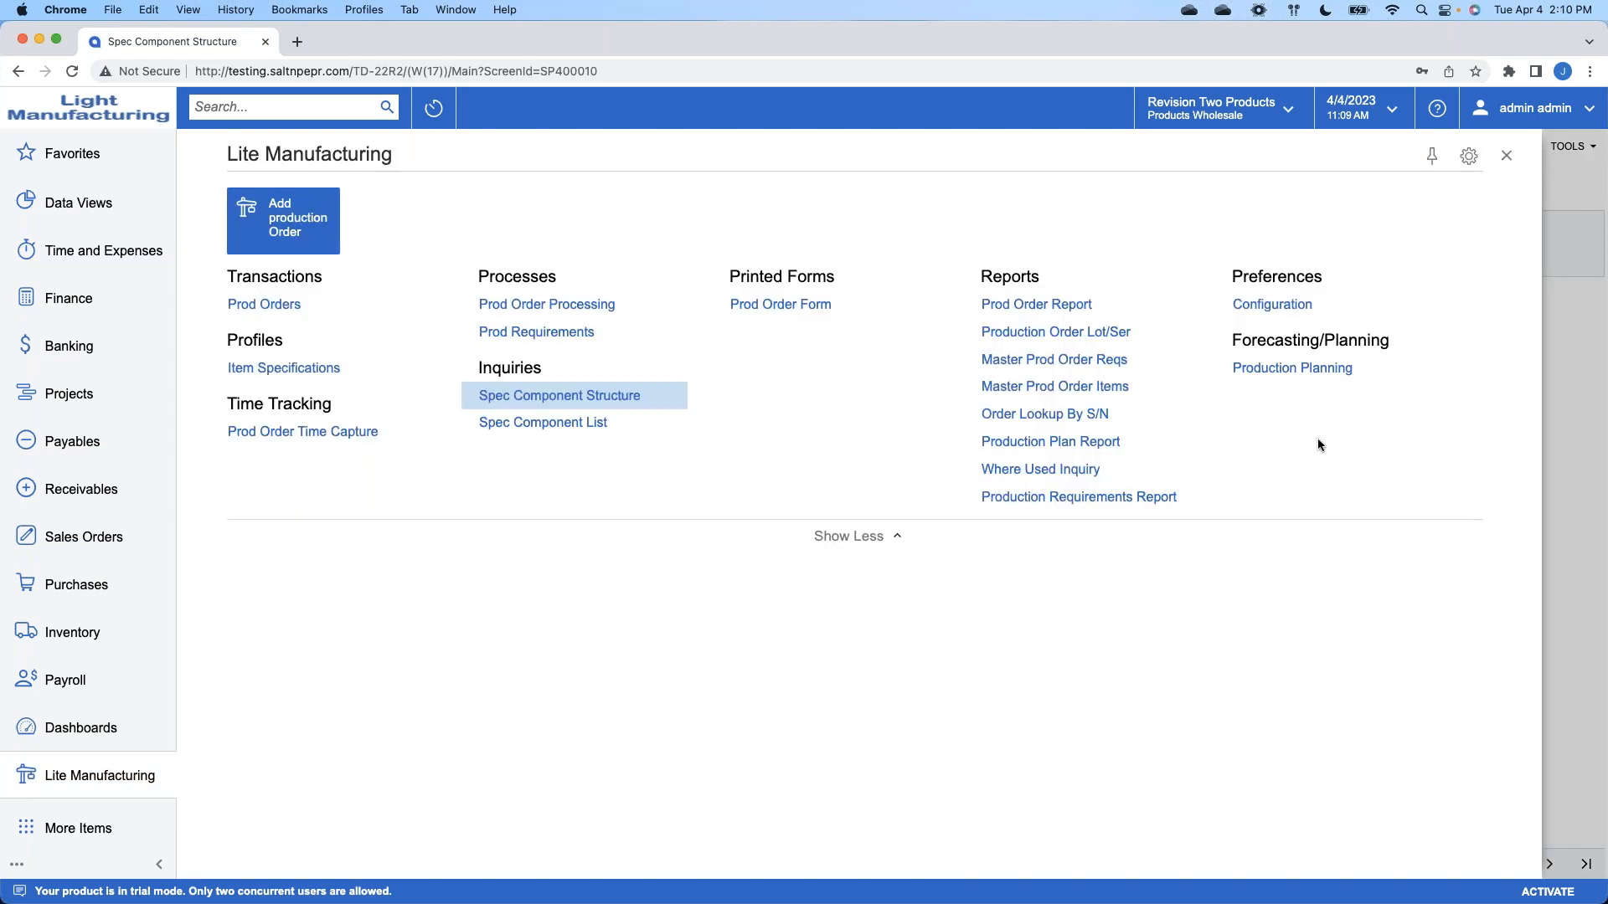
pyautogui.click(1320, 371)
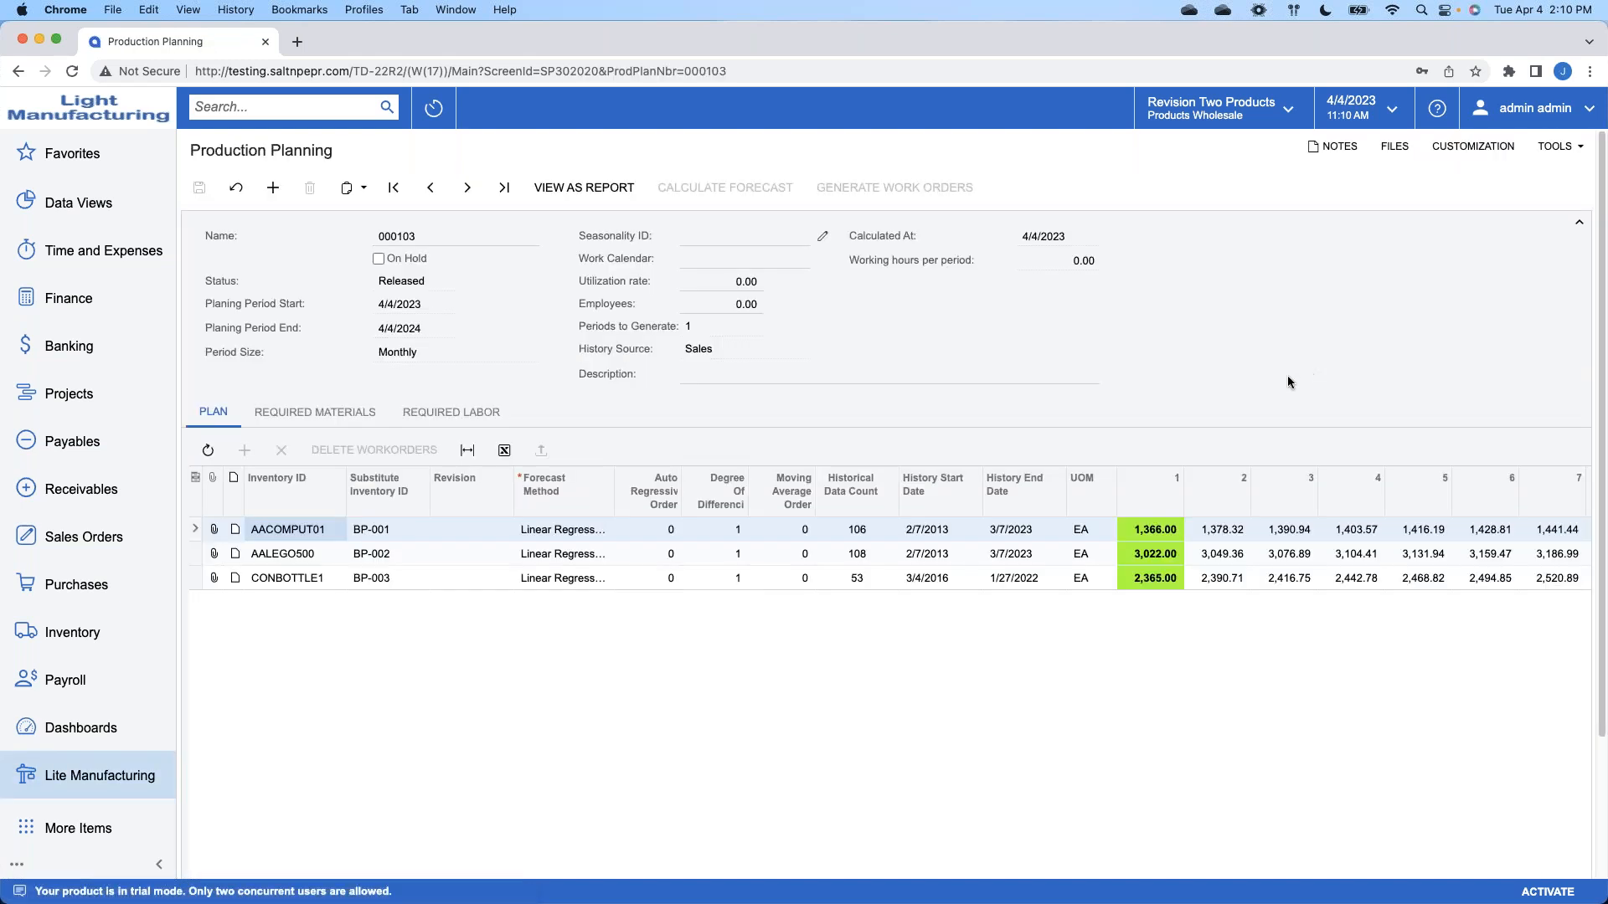
pyautogui.click(274, 191)
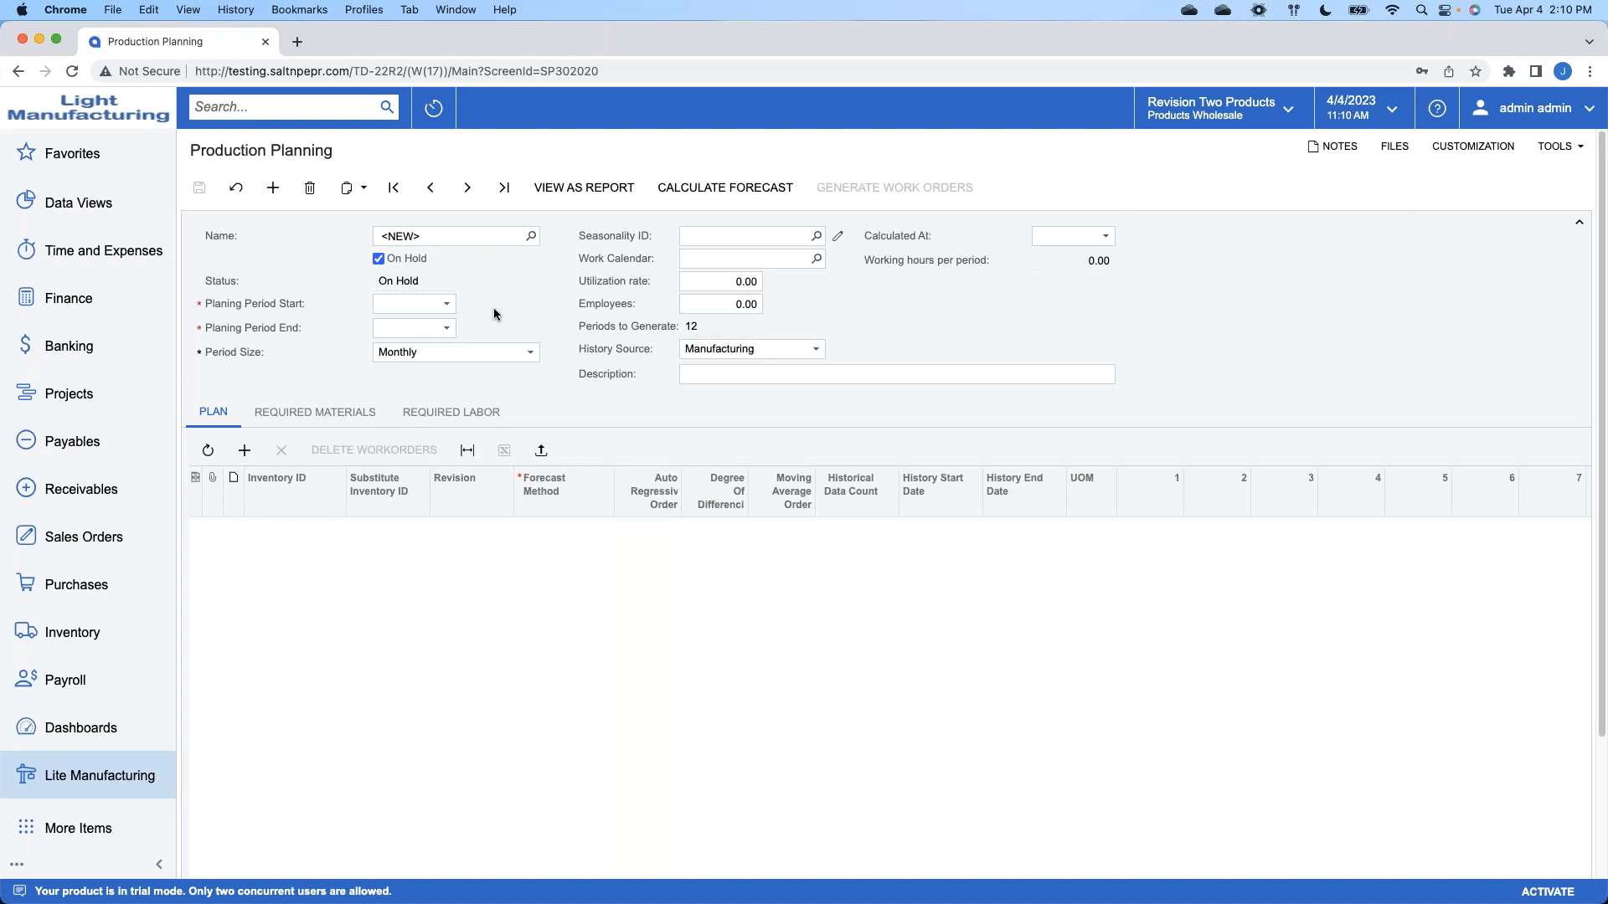
# Step: Set the plan's planning period from 4/4/2023 to 4/4/2024 and its history source to Sales
pyautogui.click(448, 303)
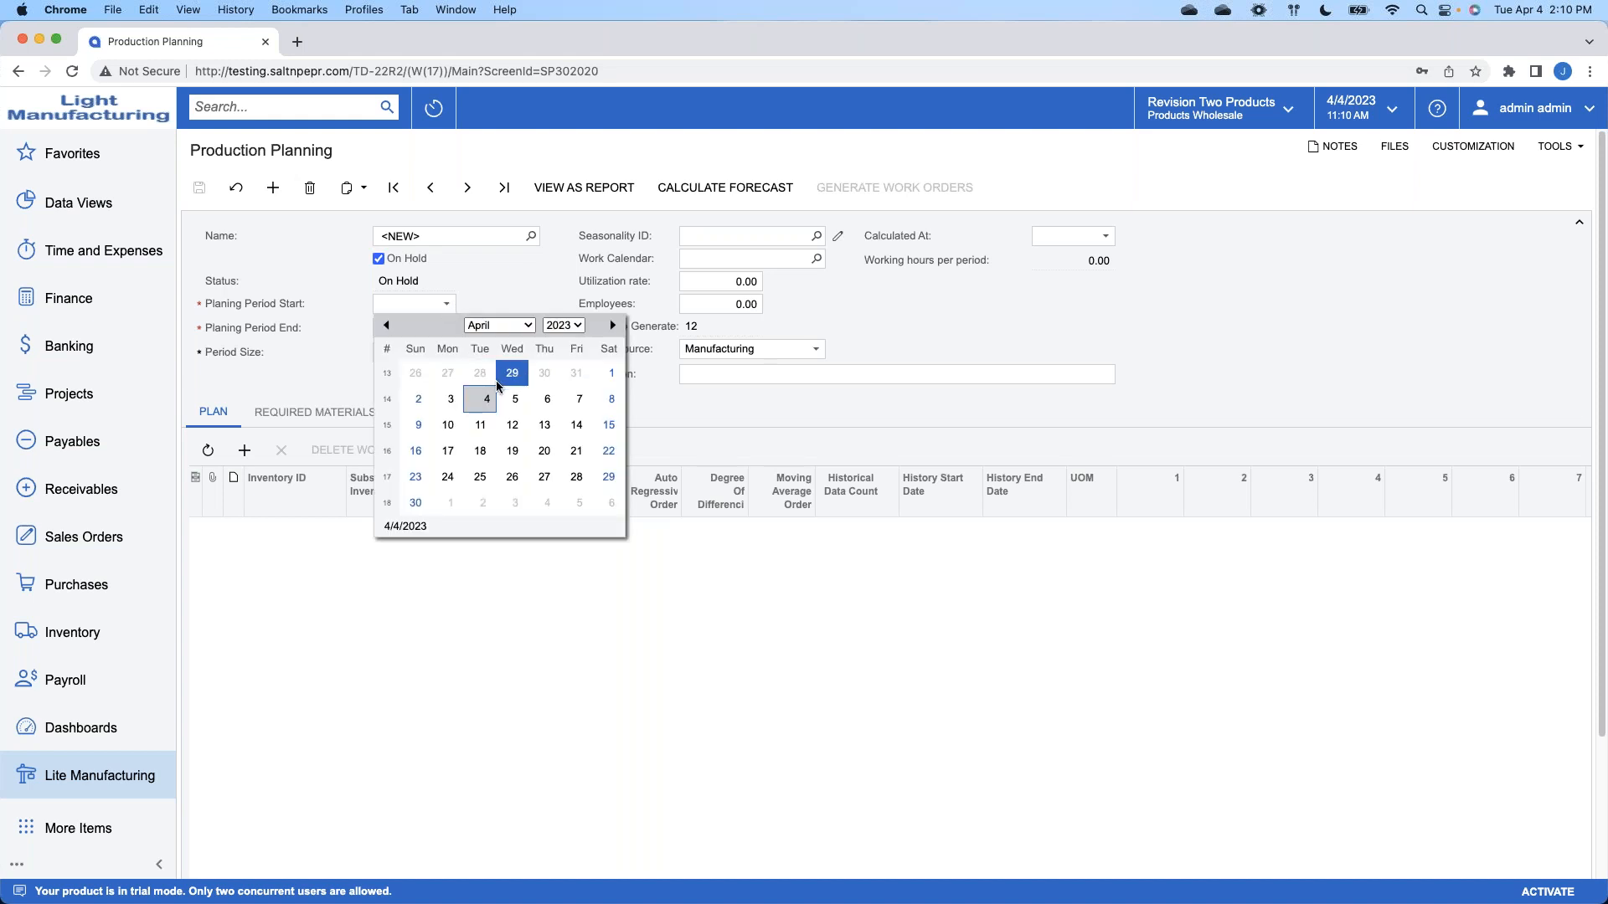
pyautogui.click(486, 399)
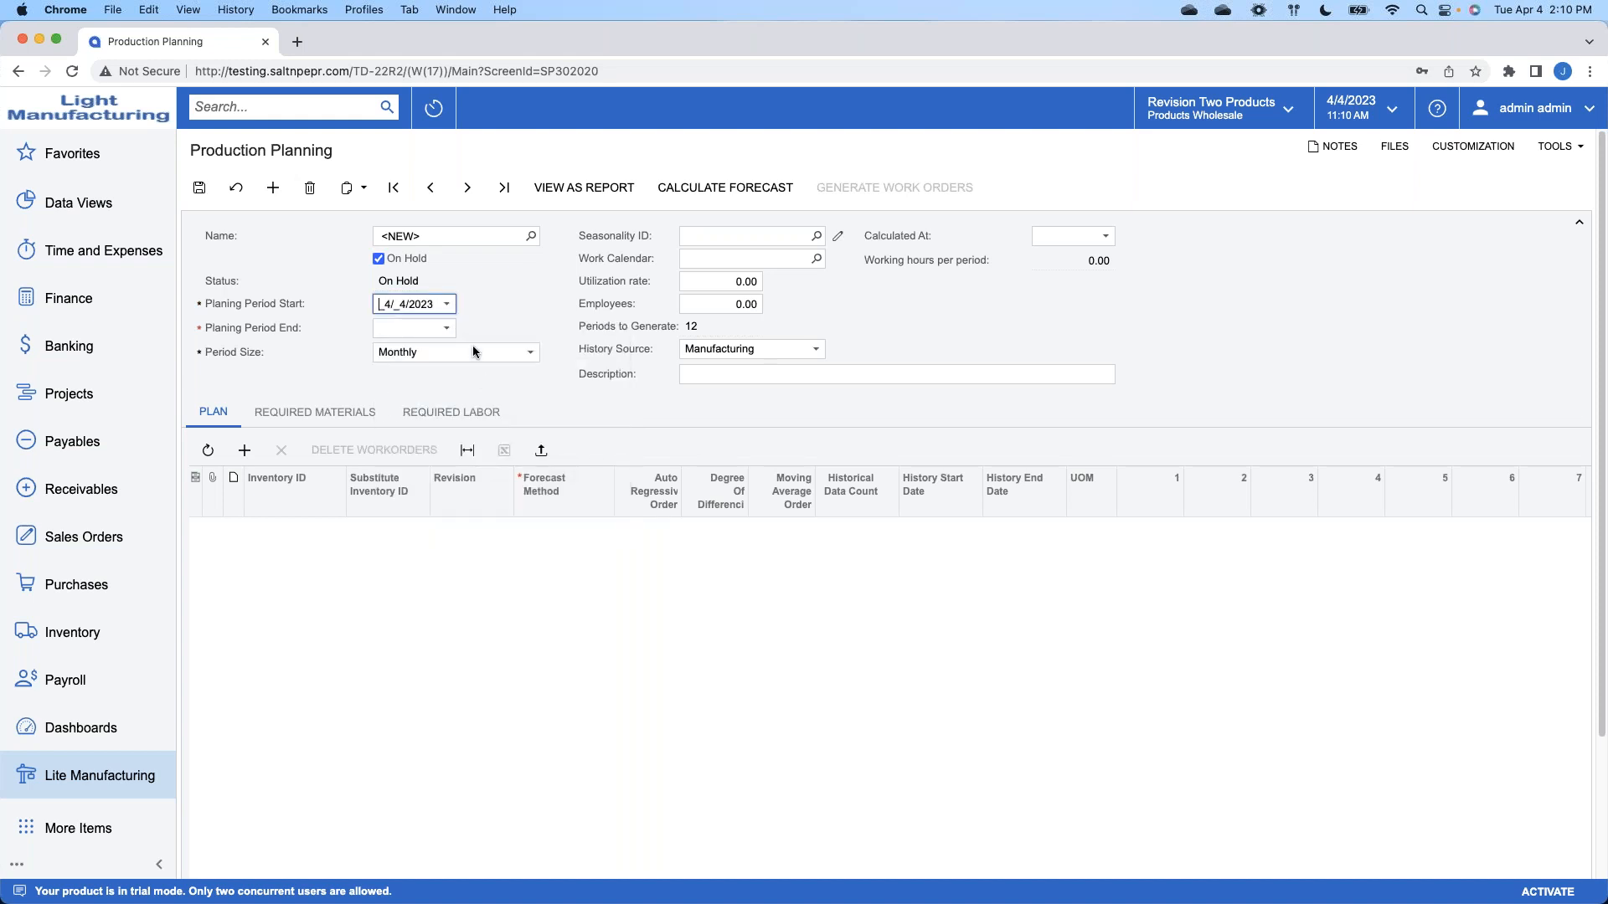
pyautogui.click(447, 329)
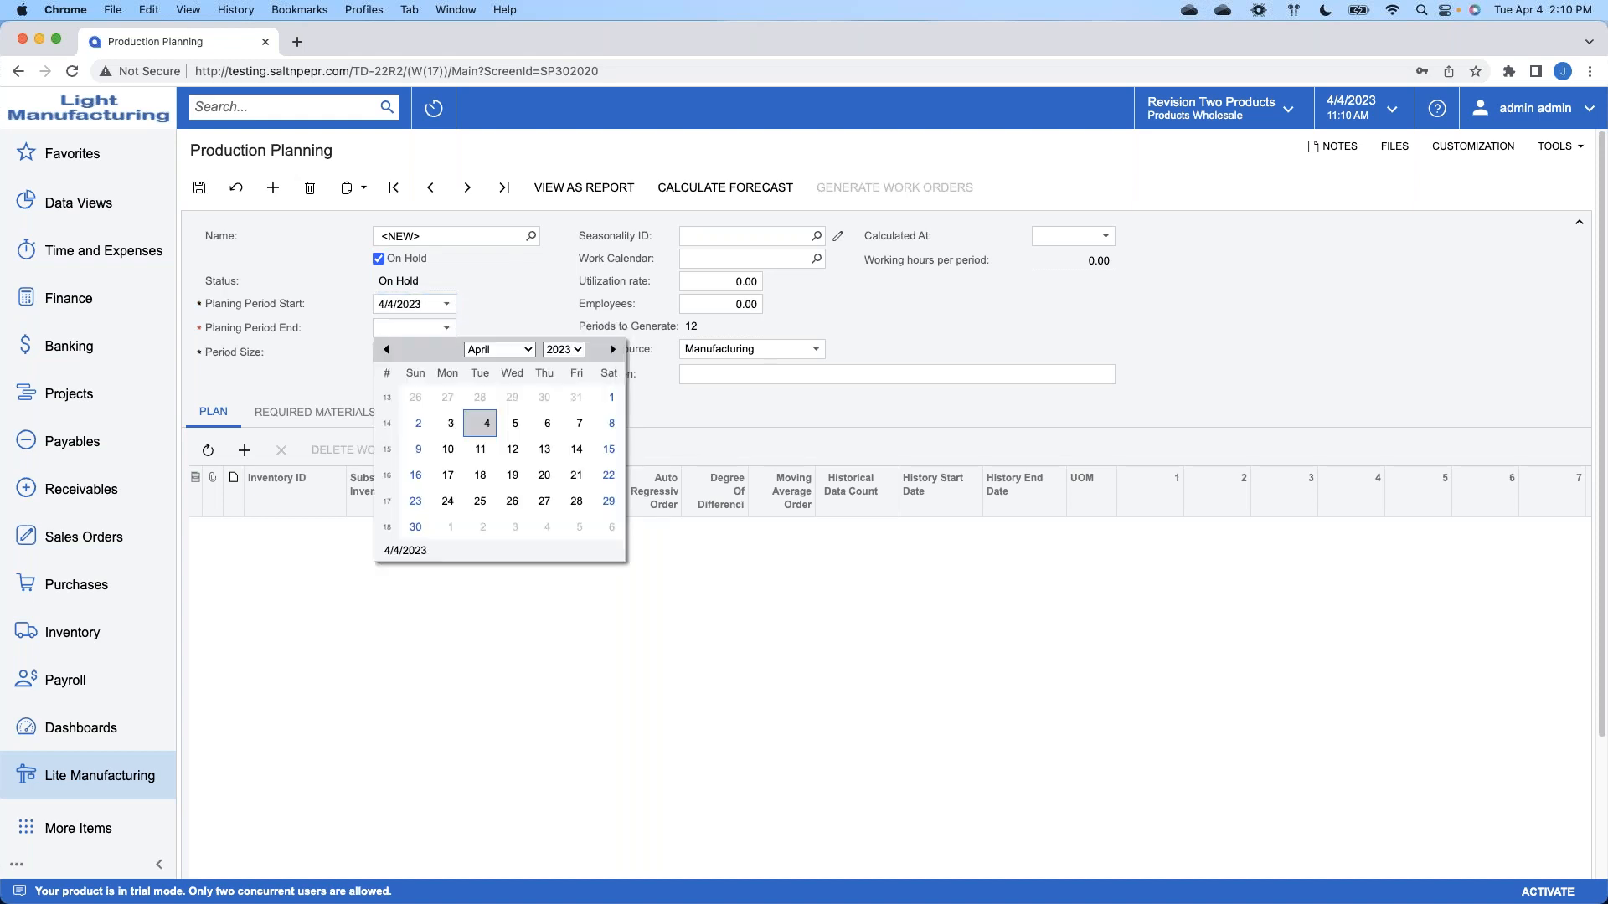
pyautogui.click(563, 350)
pyautogui.click(568, 469)
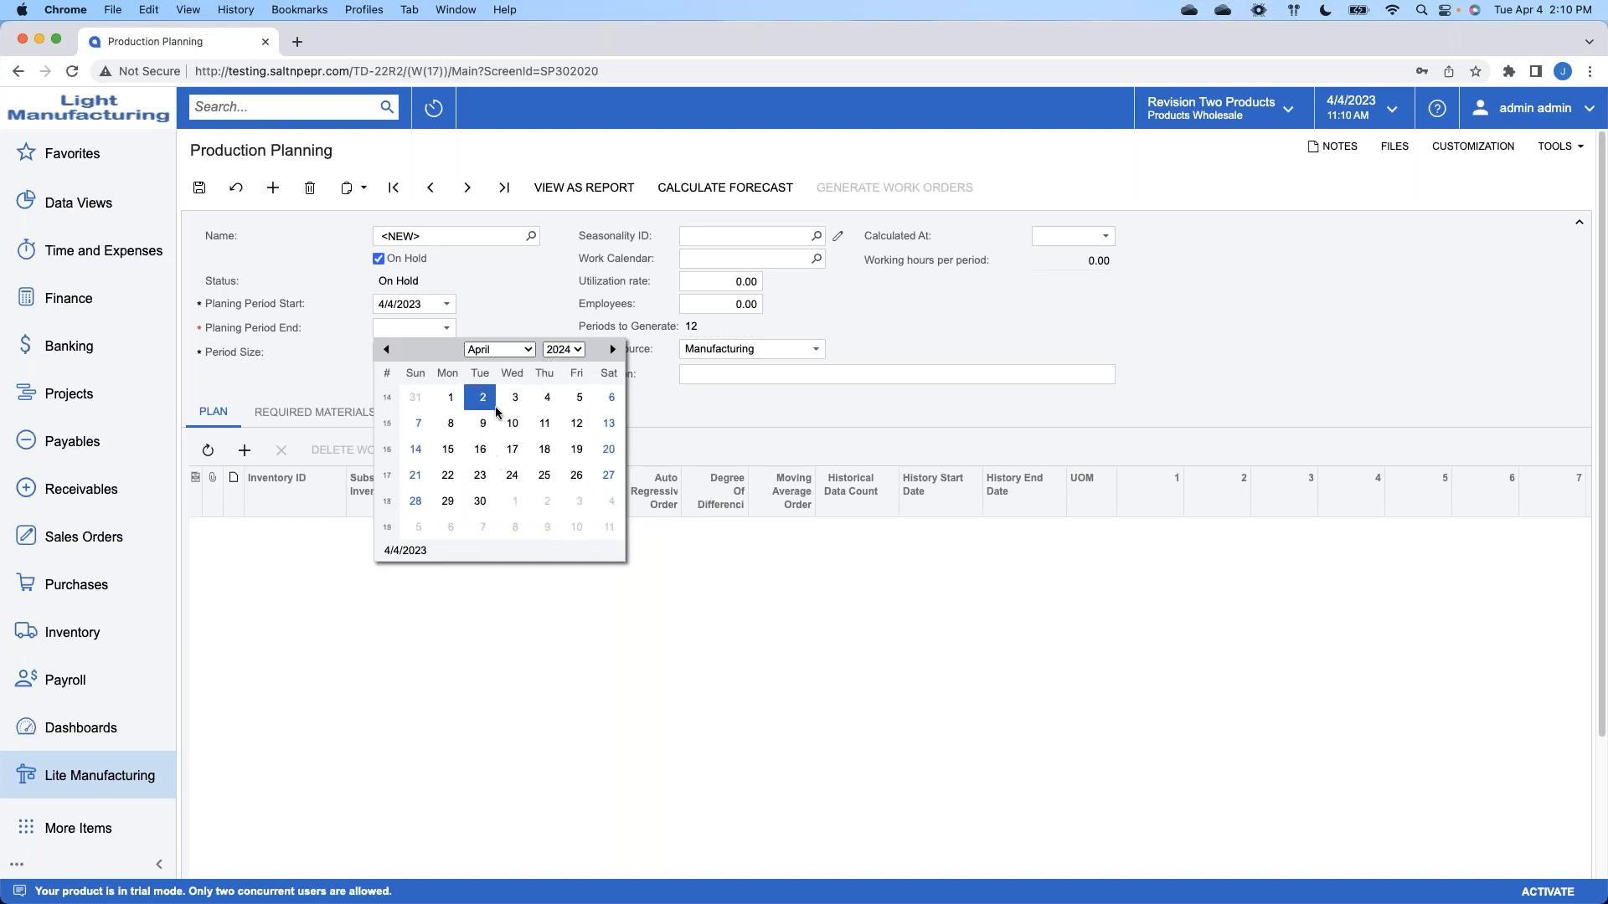
pyautogui.click(551, 397)
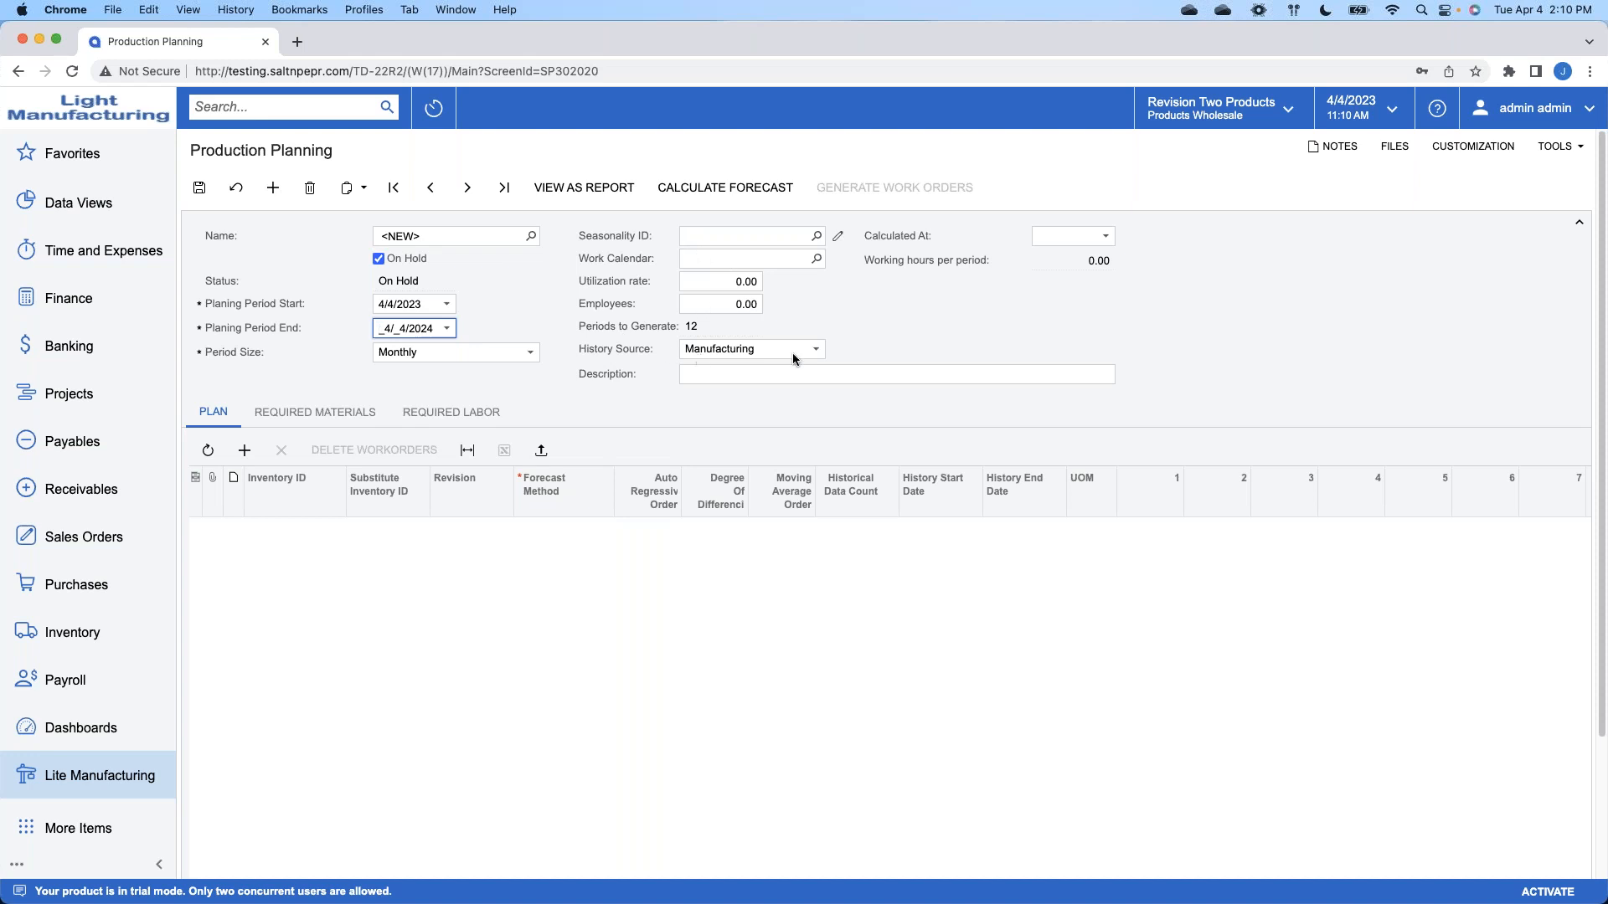
pyautogui.click(752, 350)
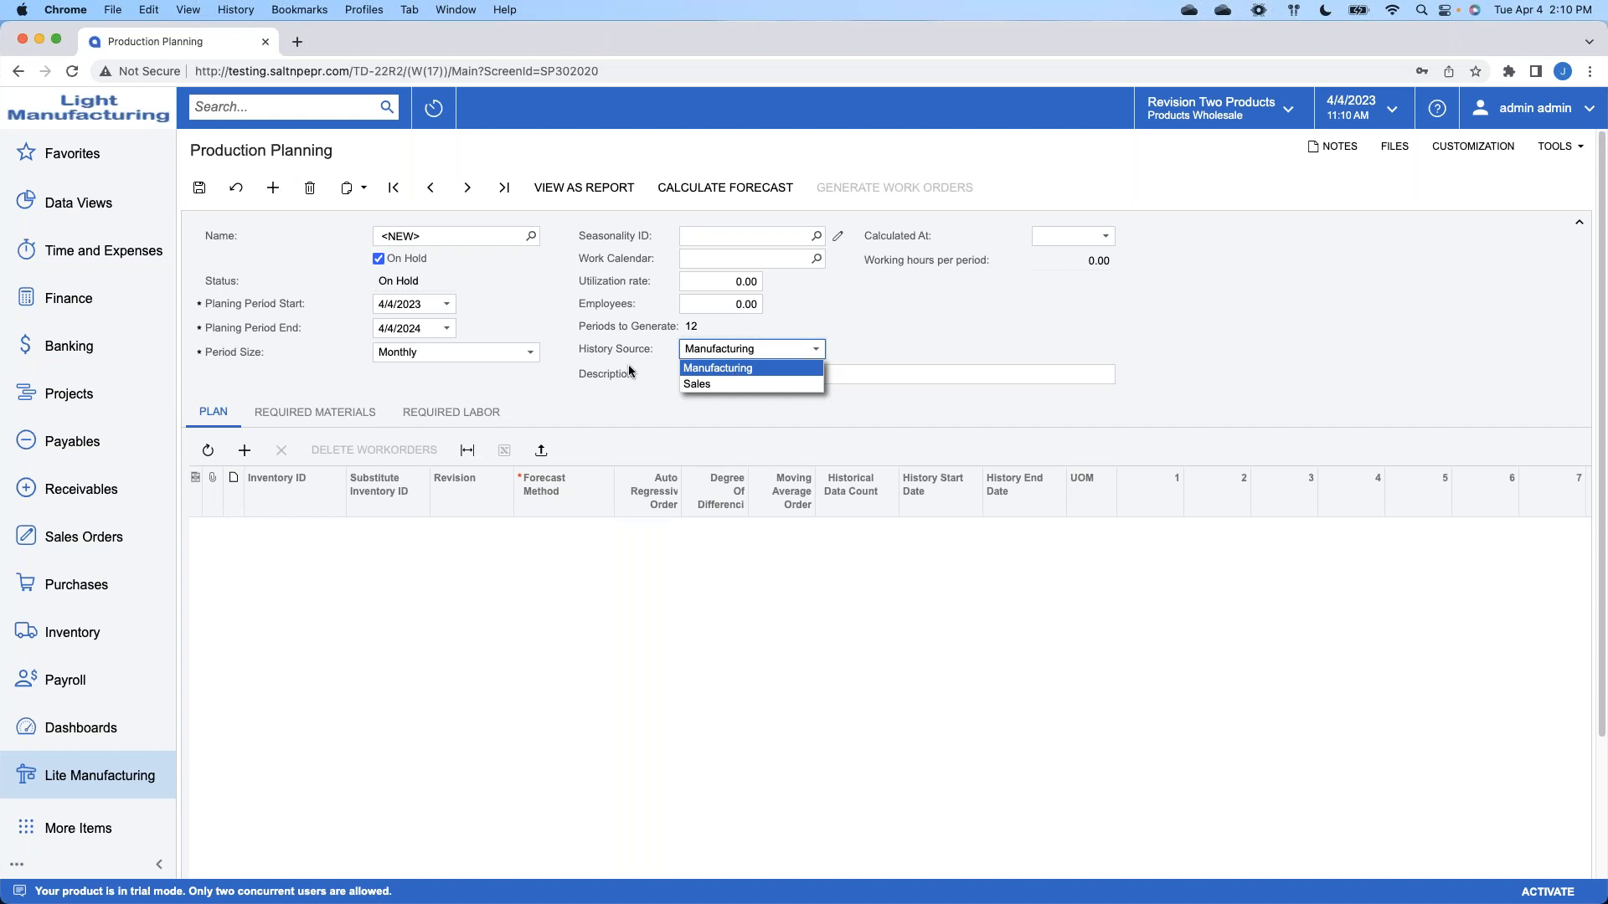
pyautogui.click(718, 385)
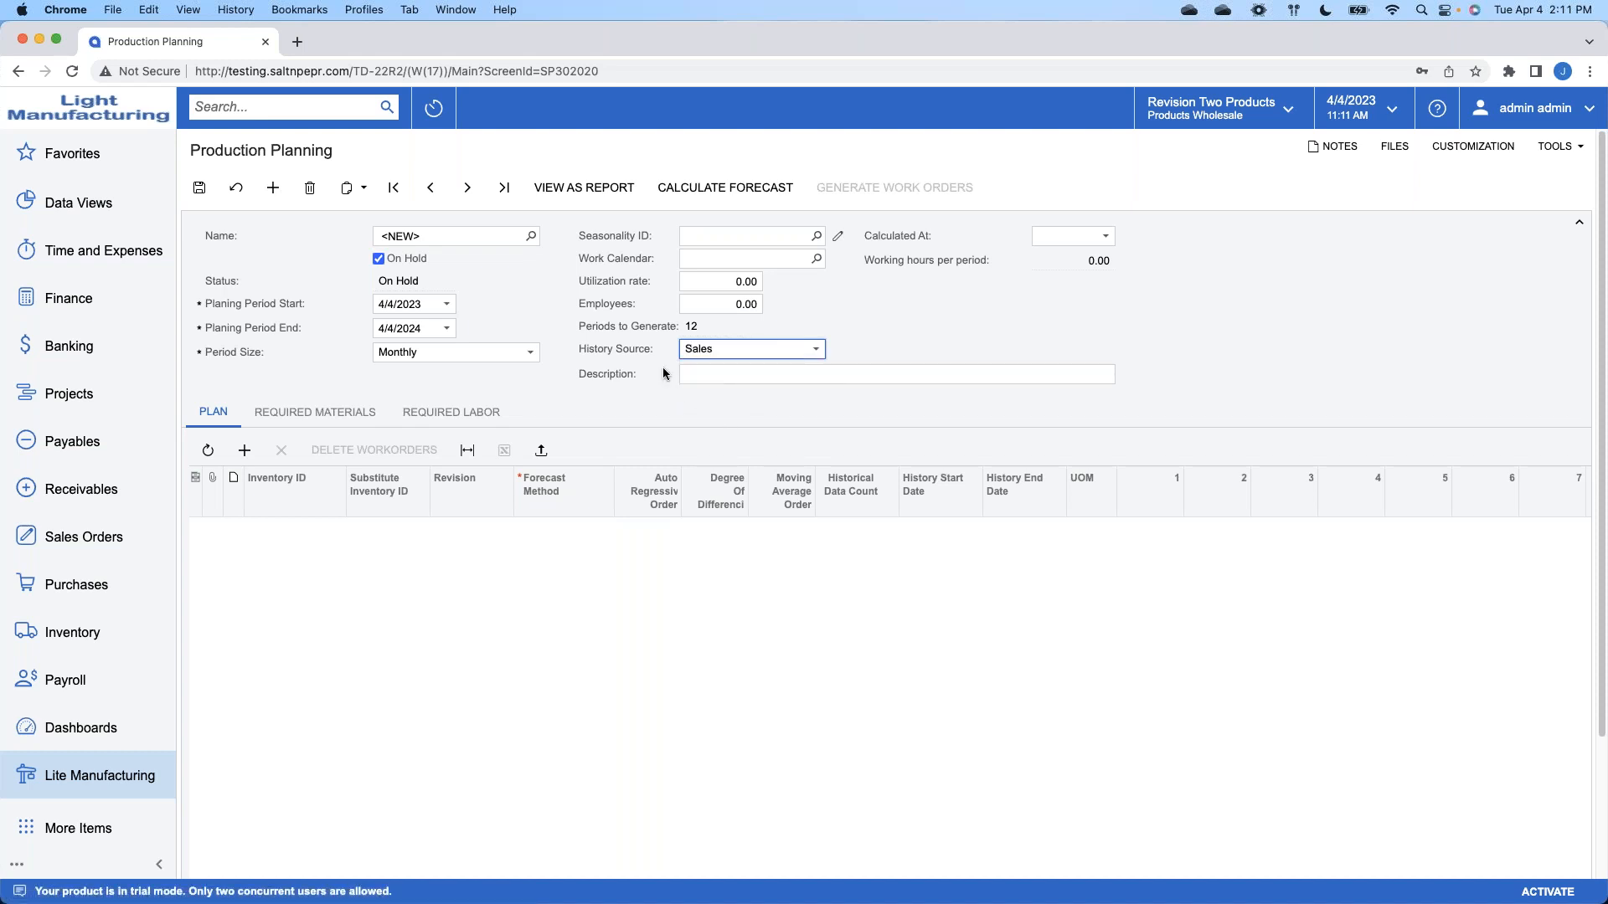
# Step: Try to calculate a forecast for a plan line with inventory item BP-001 using the Linear Regression method
pyautogui.click(244, 451)
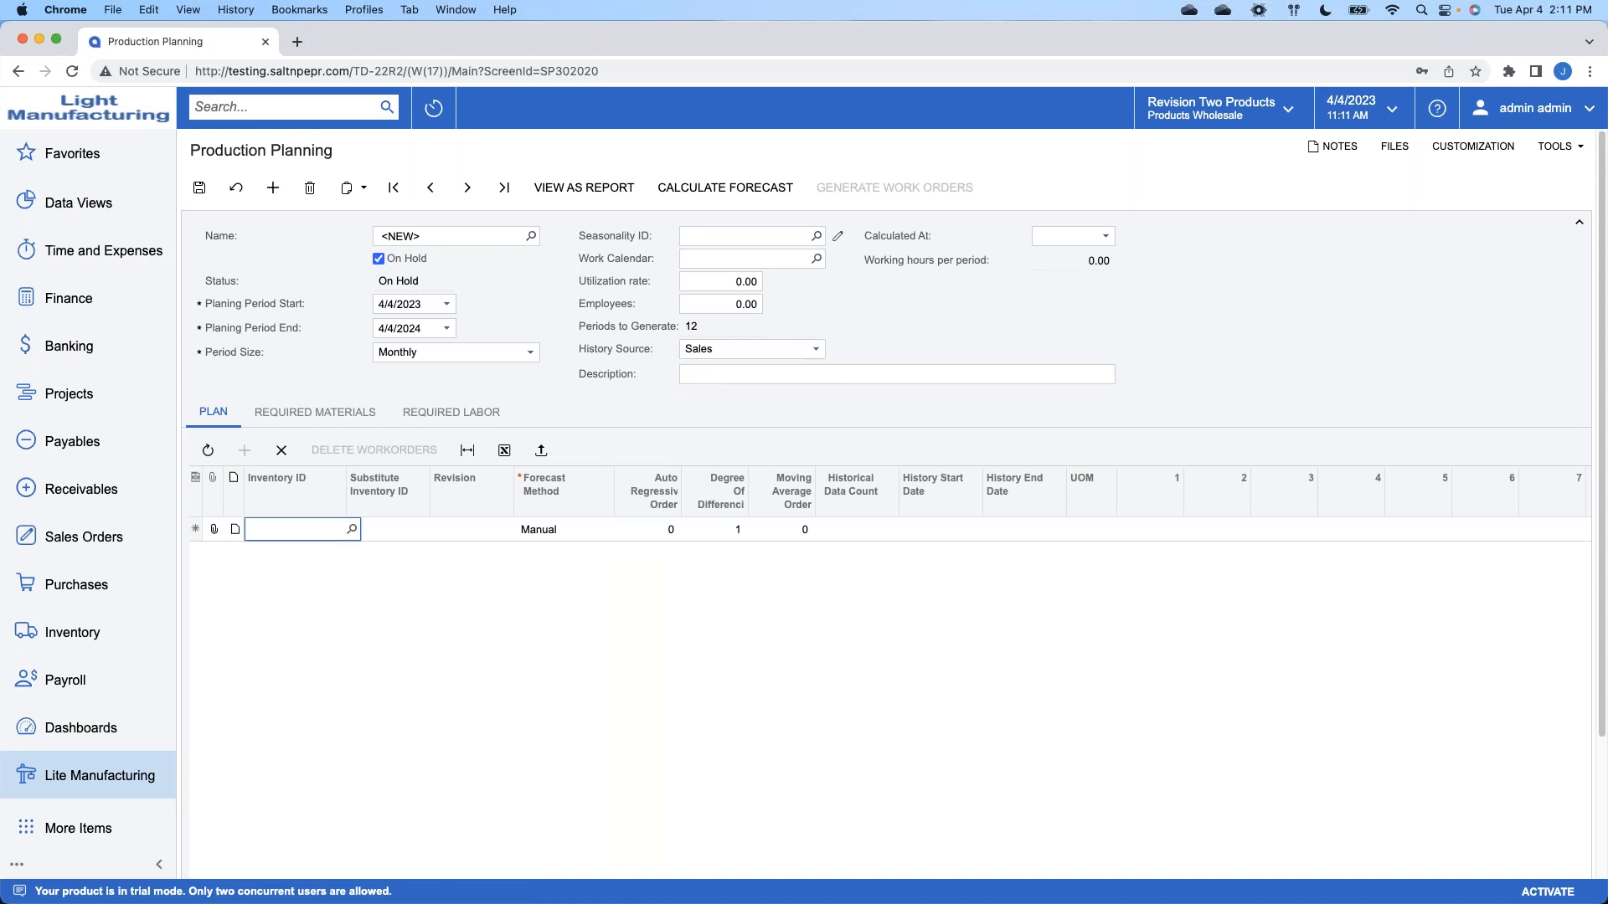
pyautogui.write('bp')
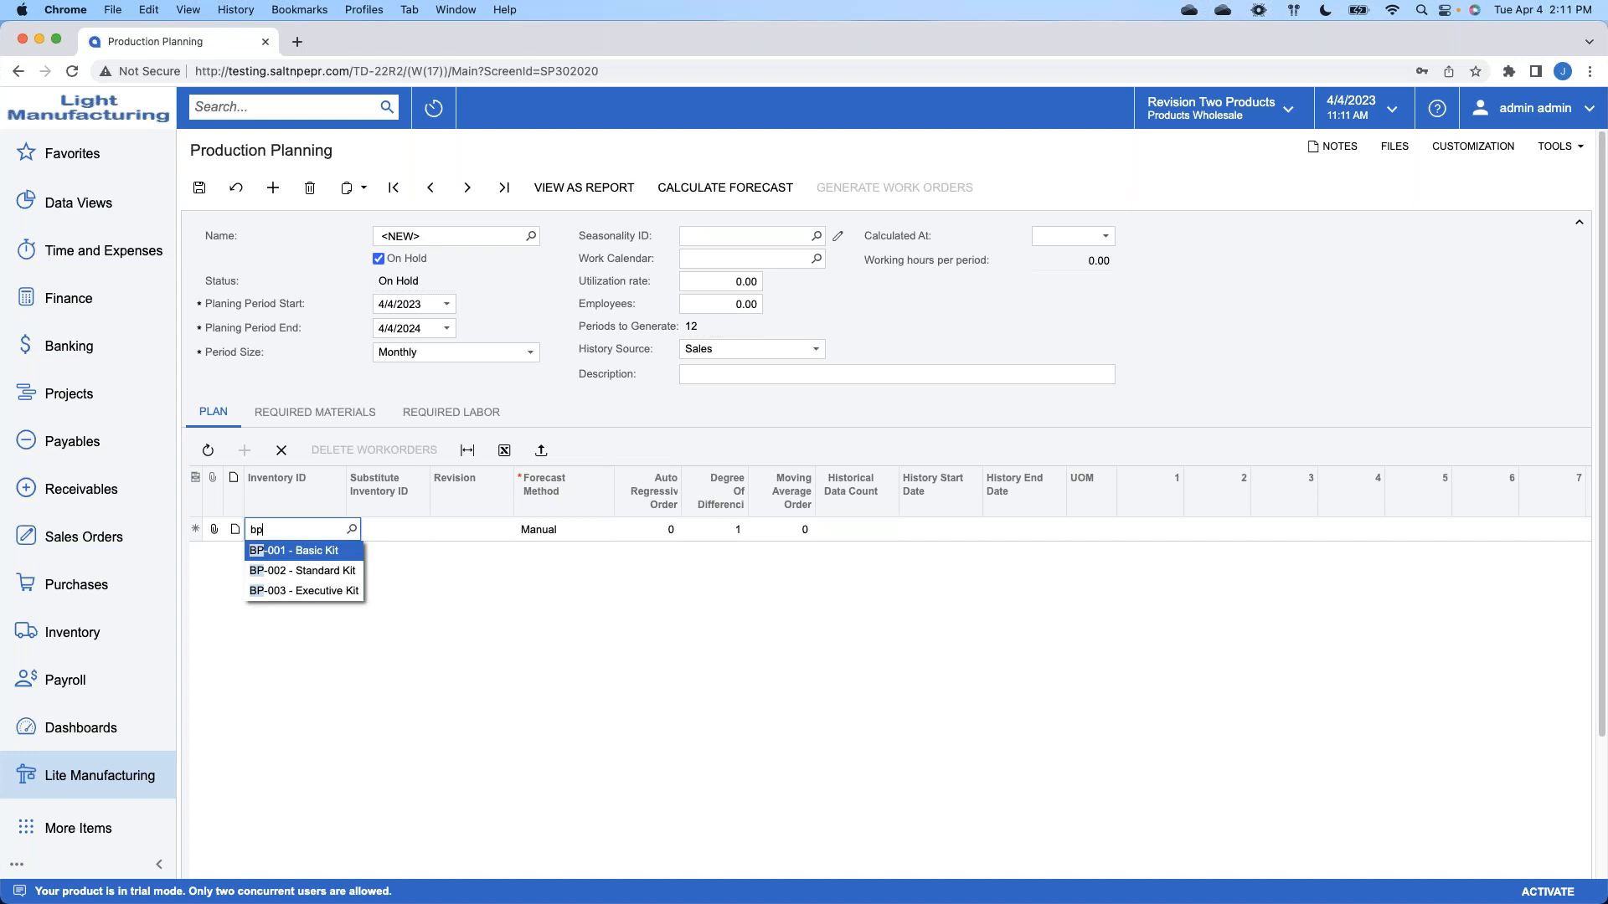
pyautogui.press('Tab')
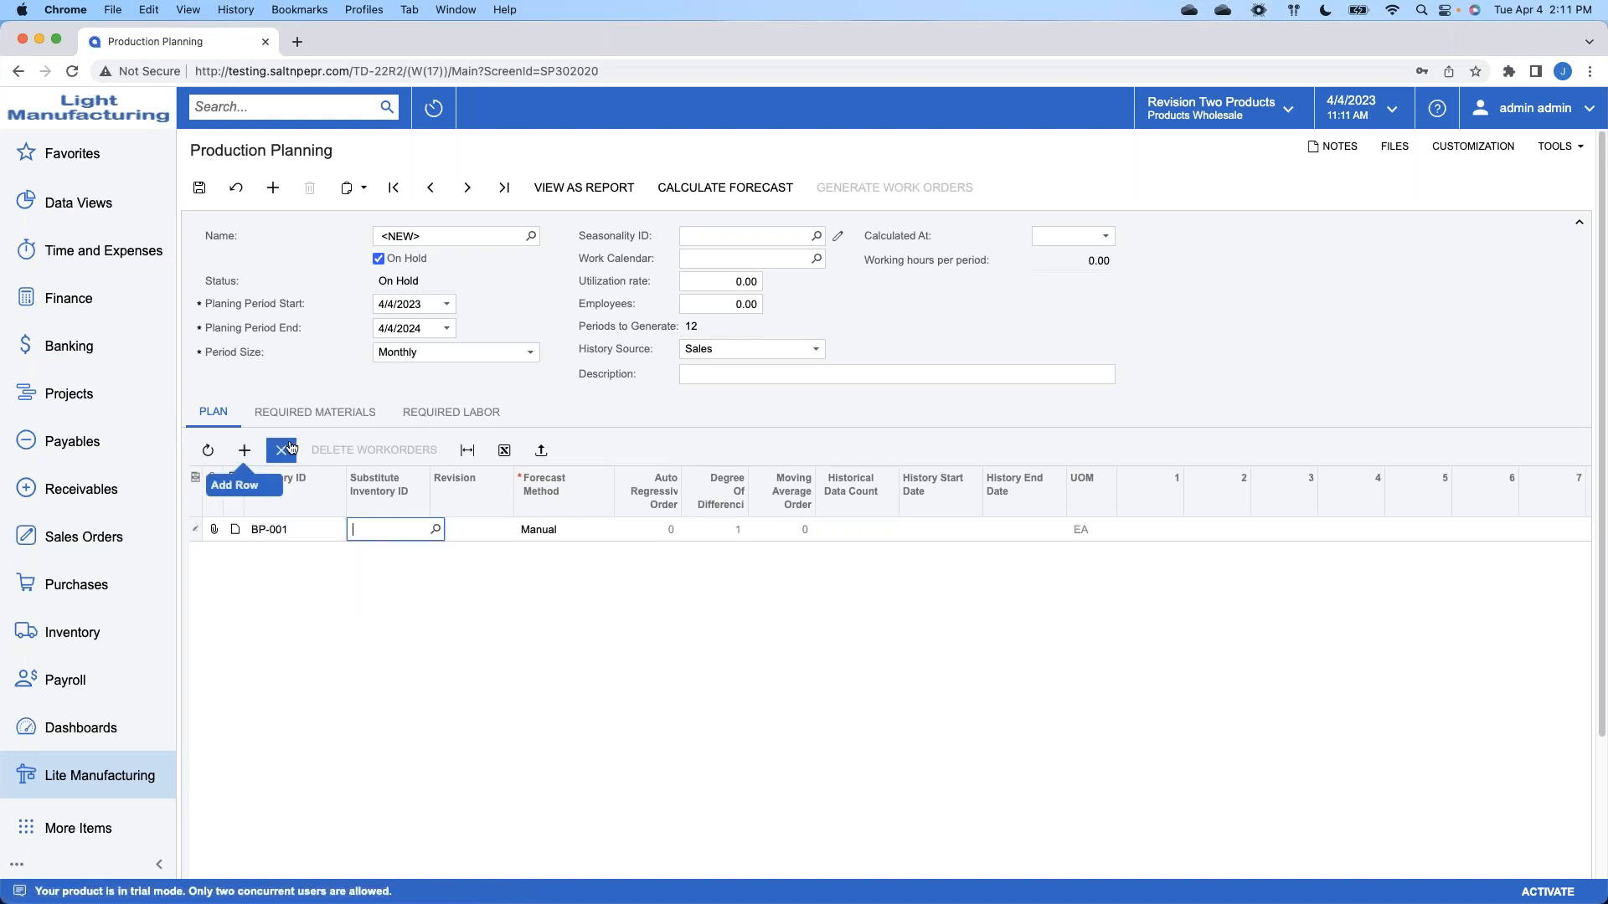
pyautogui.click(527, 528)
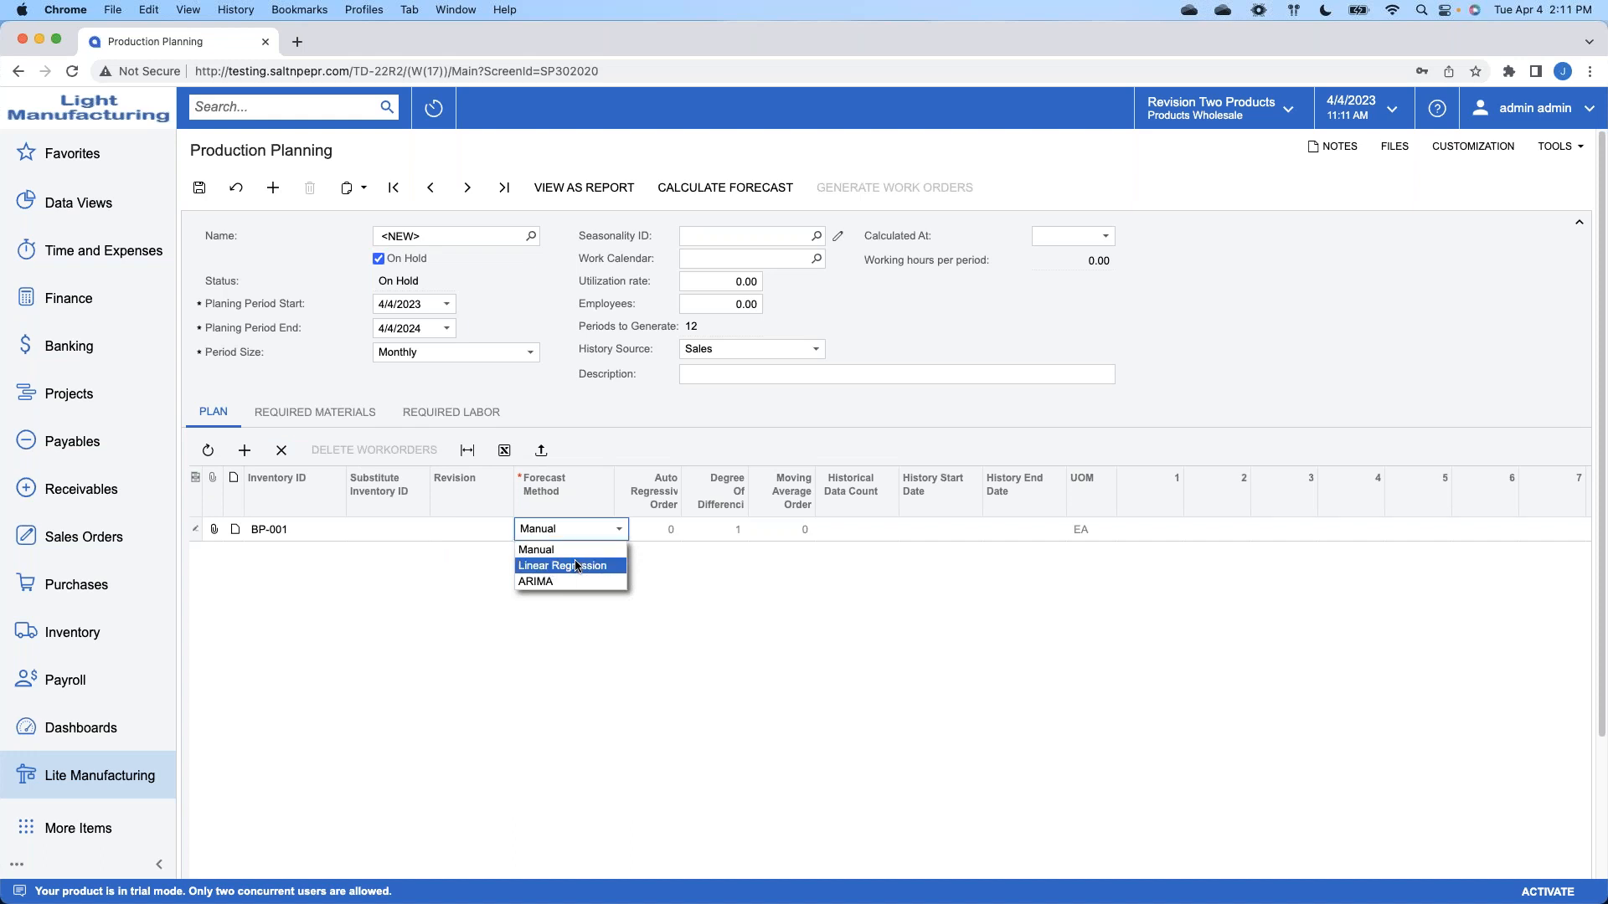
pyautogui.click(572, 566)
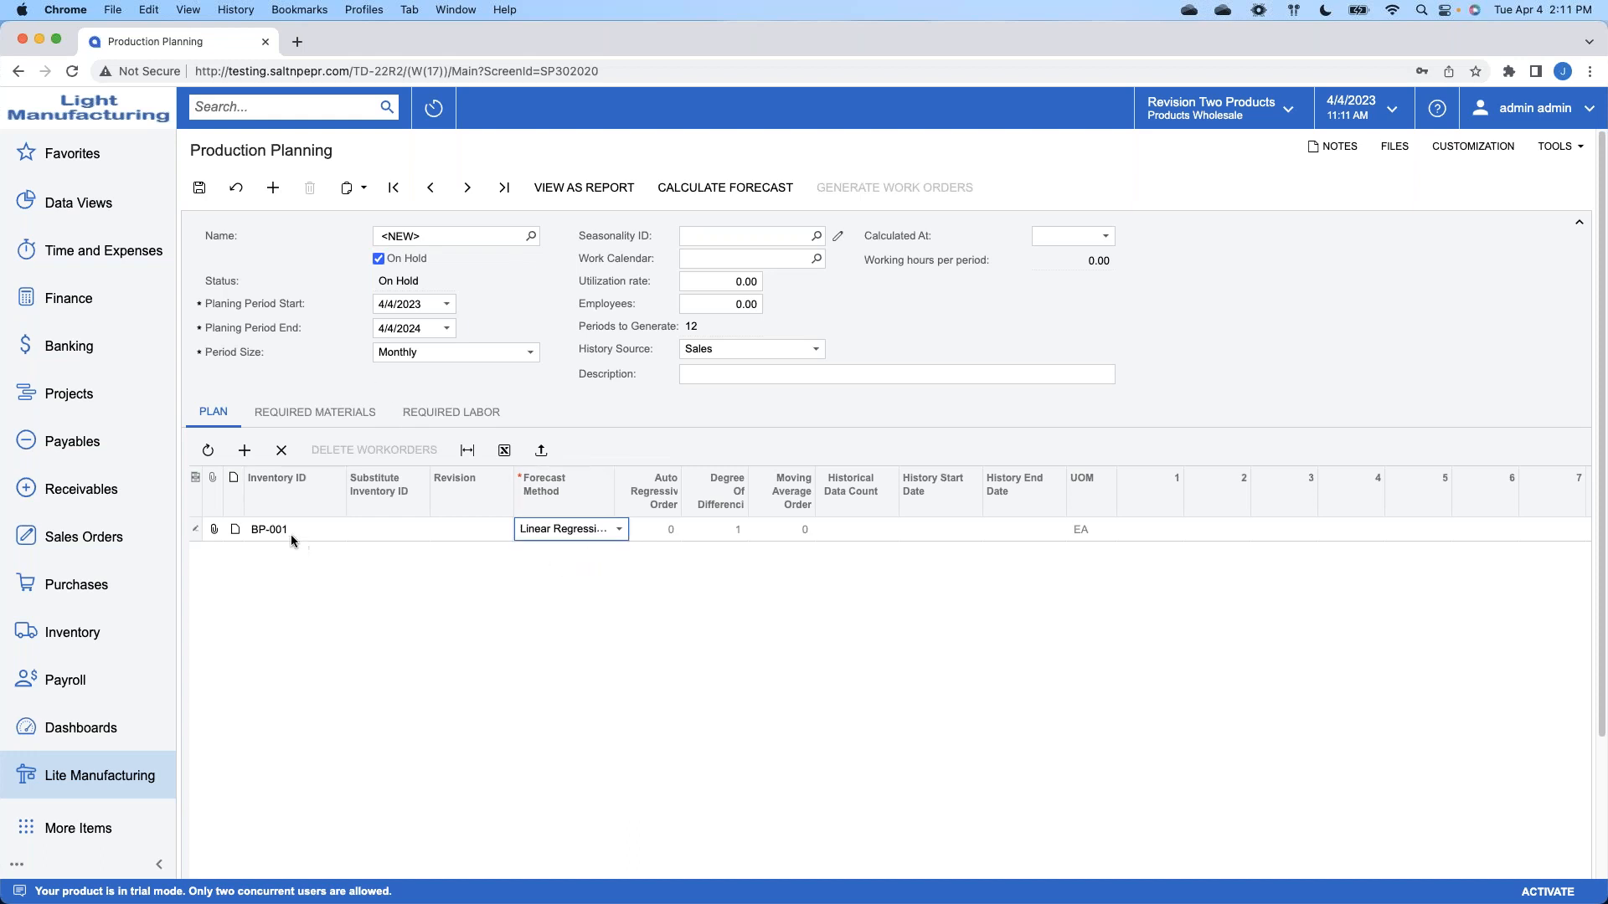
pyautogui.click(724, 188)
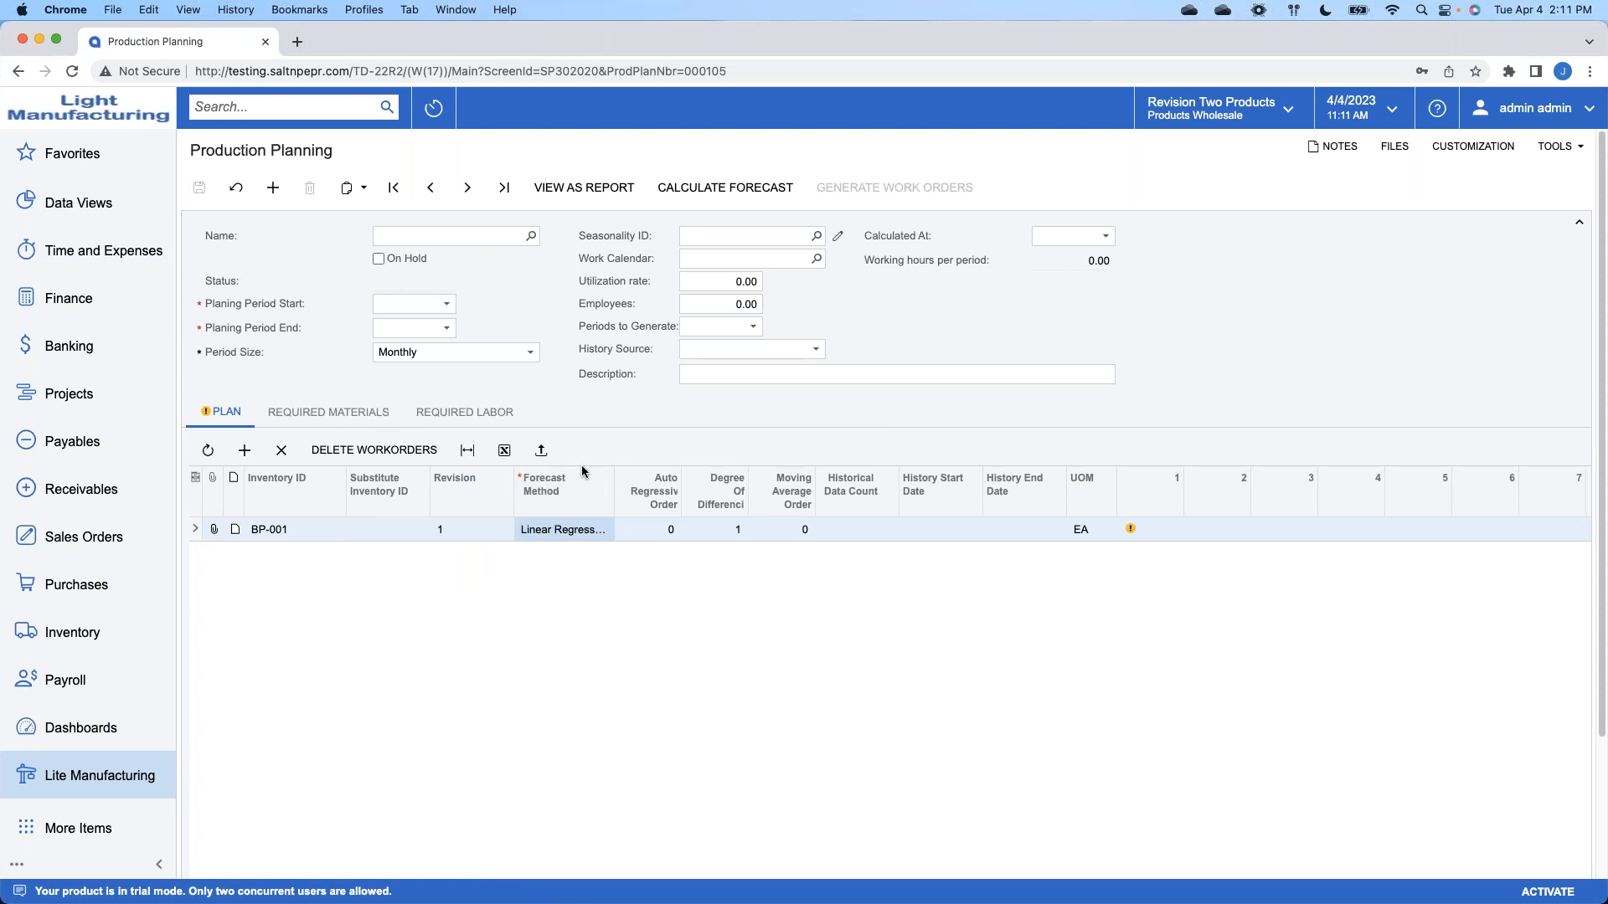
# Step: Delete the BP-001 plan line and start a new production plan, discarding the pending changes
pyautogui.click(288, 534)
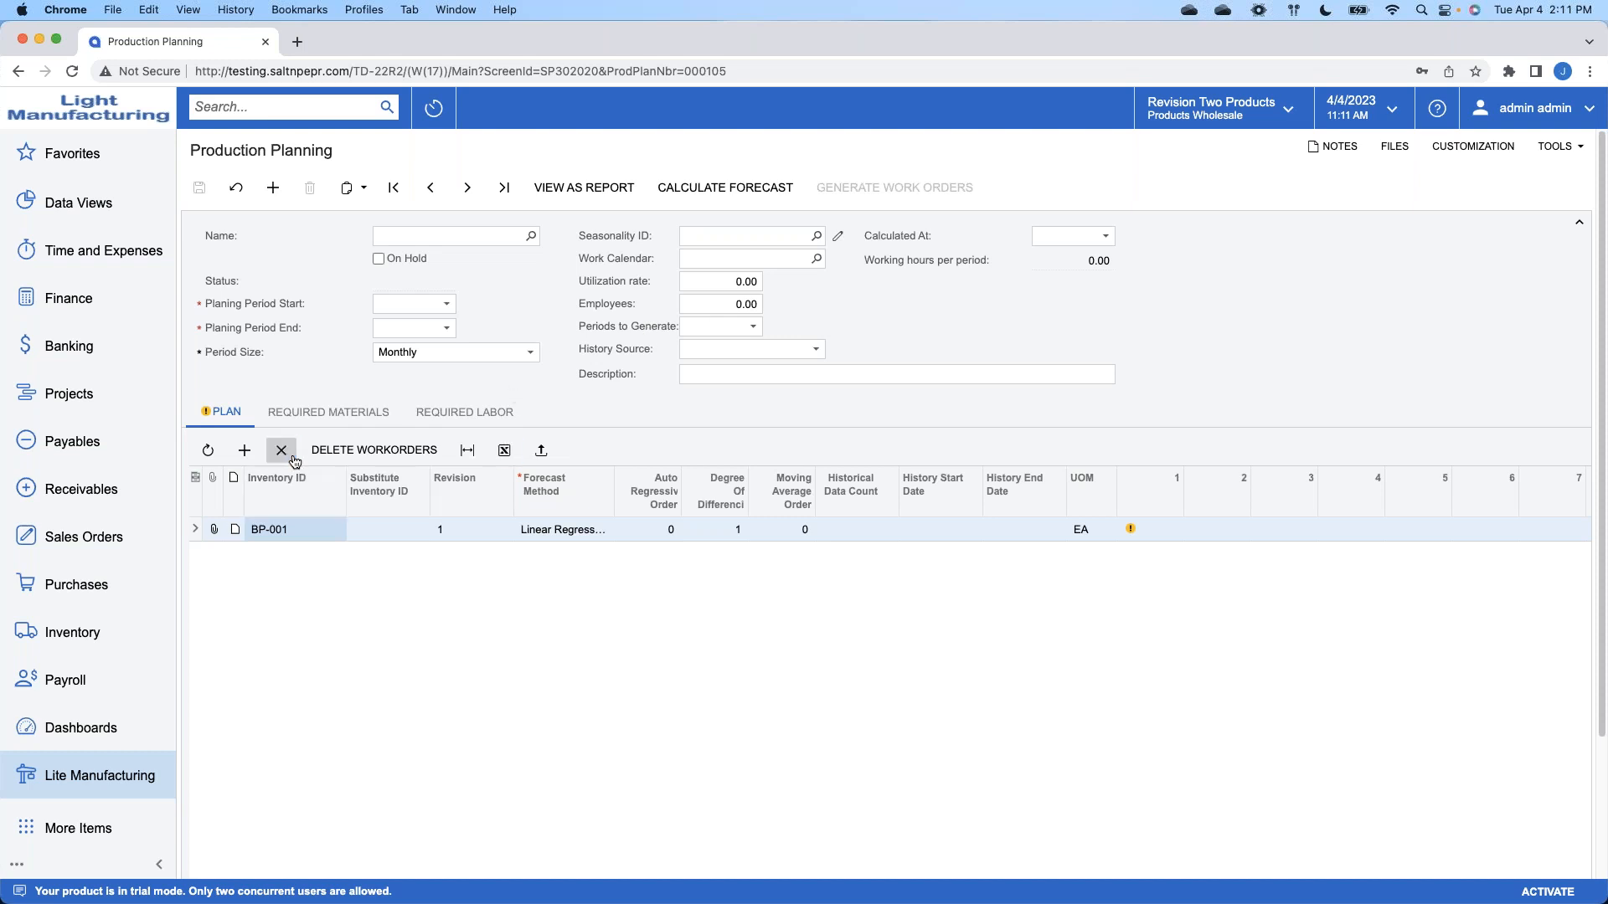
pyautogui.click(282, 191)
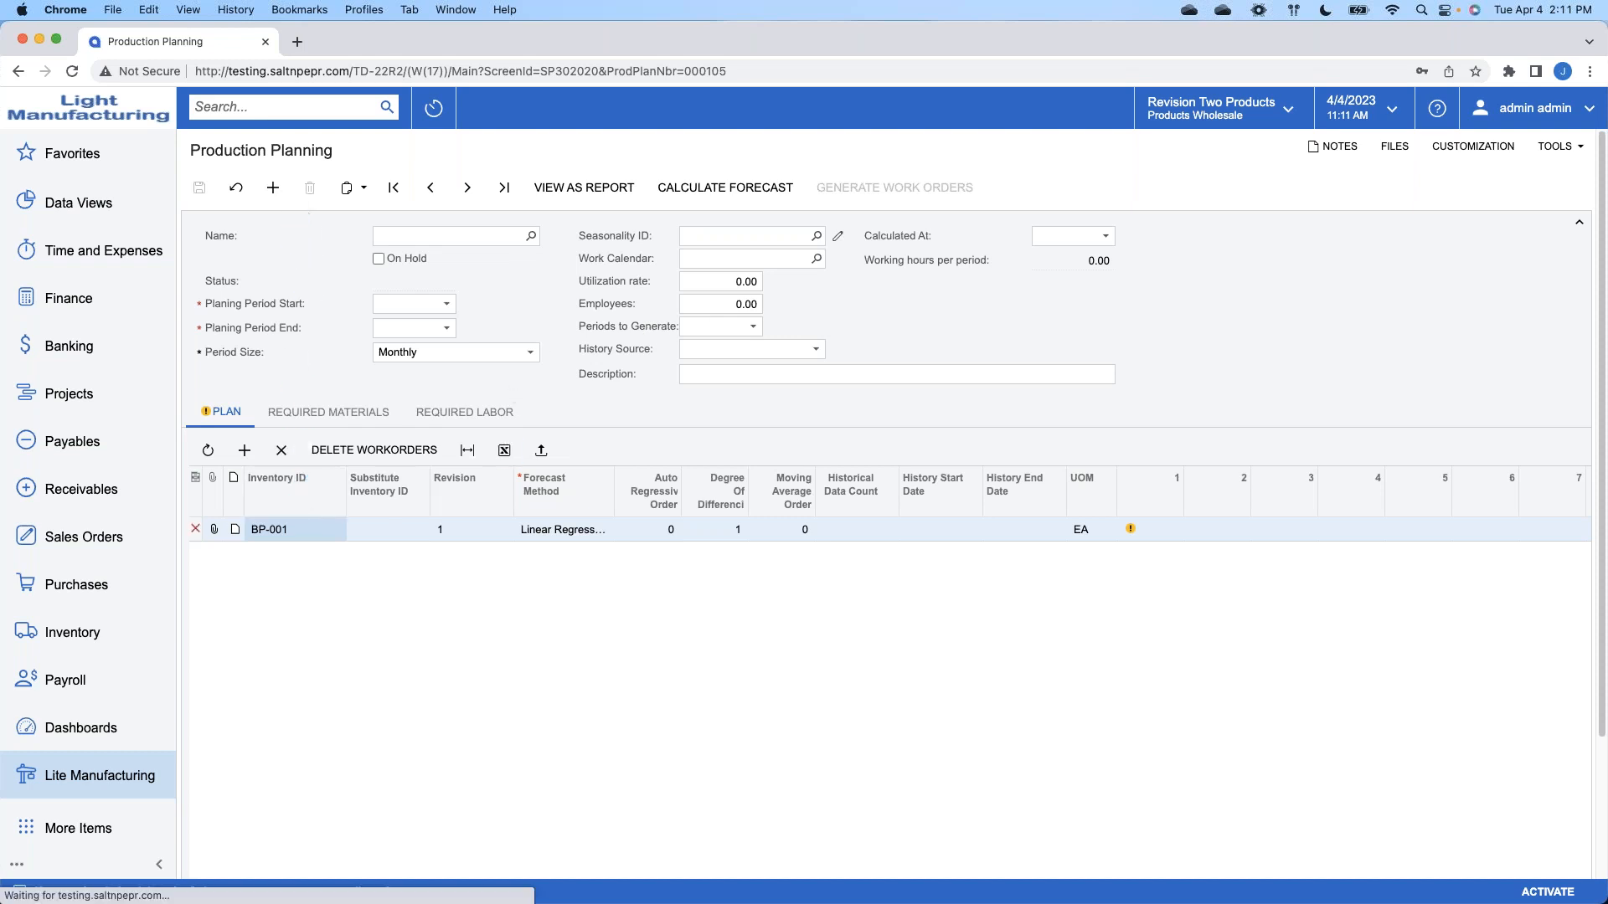
pyautogui.click(282, 191)
pyautogui.click(947, 165)
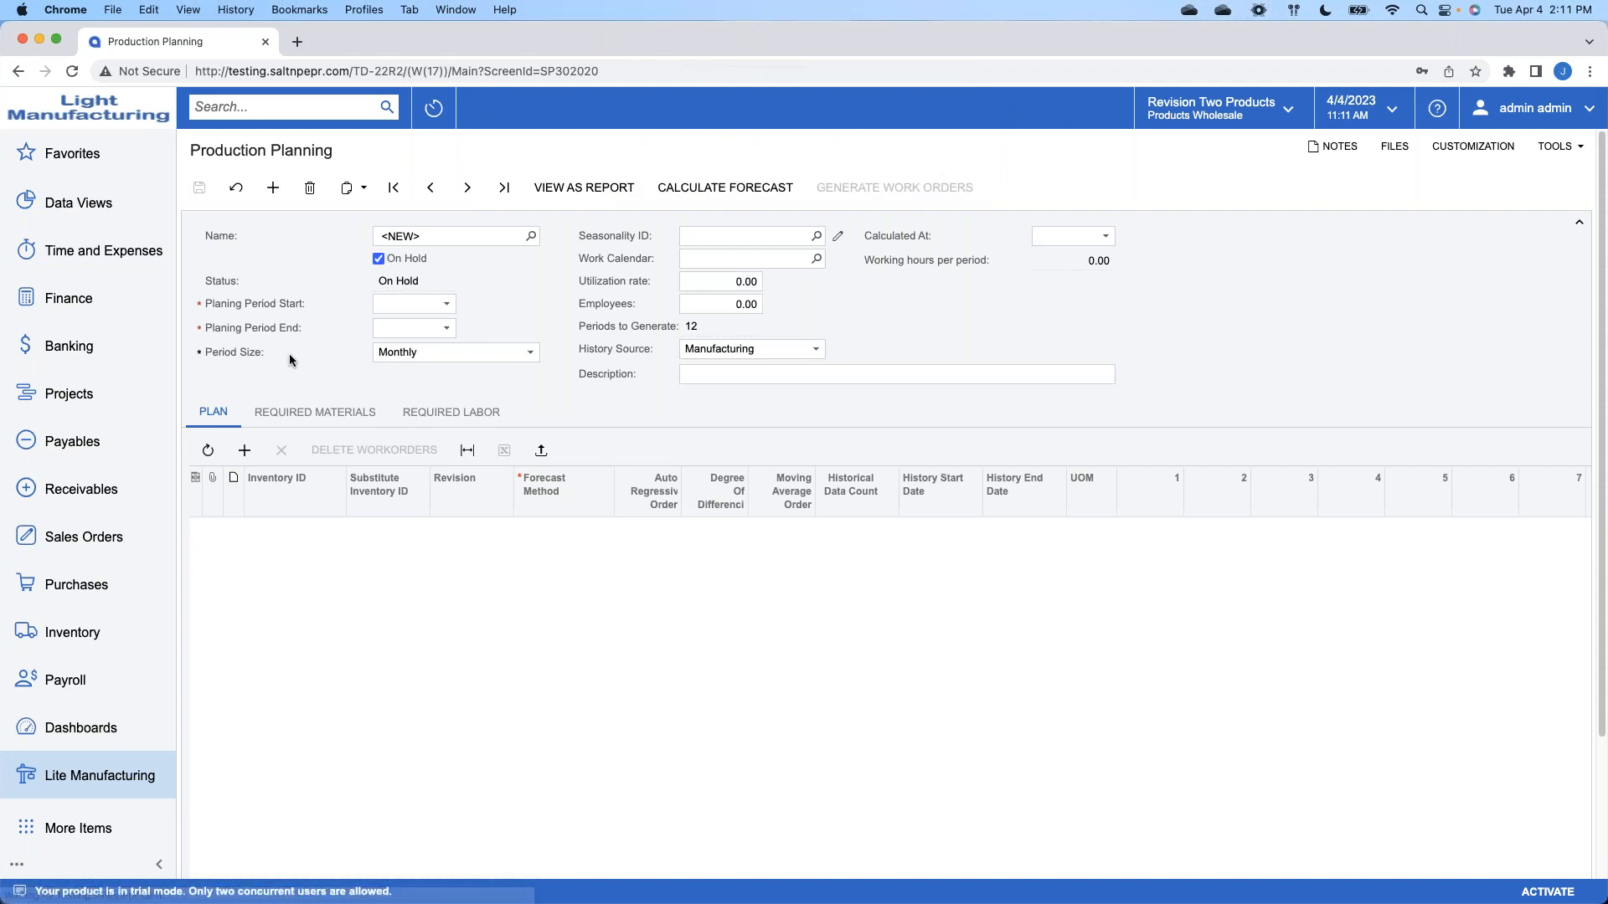
# Step: Set the new plan's planning period from 4/4/2023 to 4/4/2024 and its history source to Sales
pyautogui.click(447, 305)
pyautogui.click(480, 399)
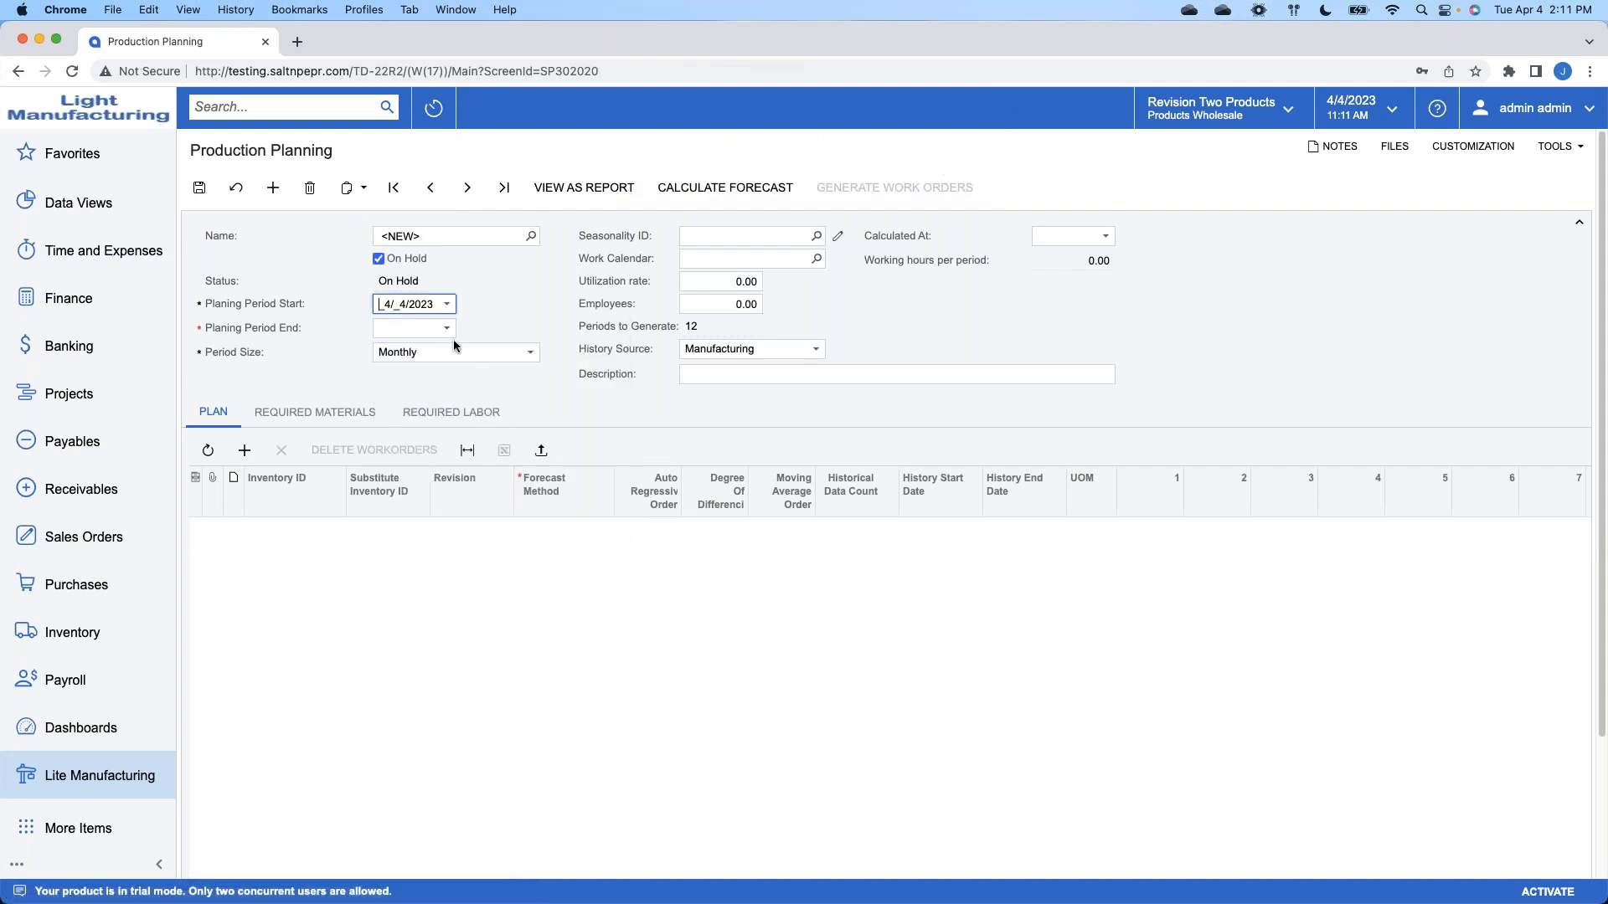
pyautogui.click(446, 327)
pyautogui.click(563, 349)
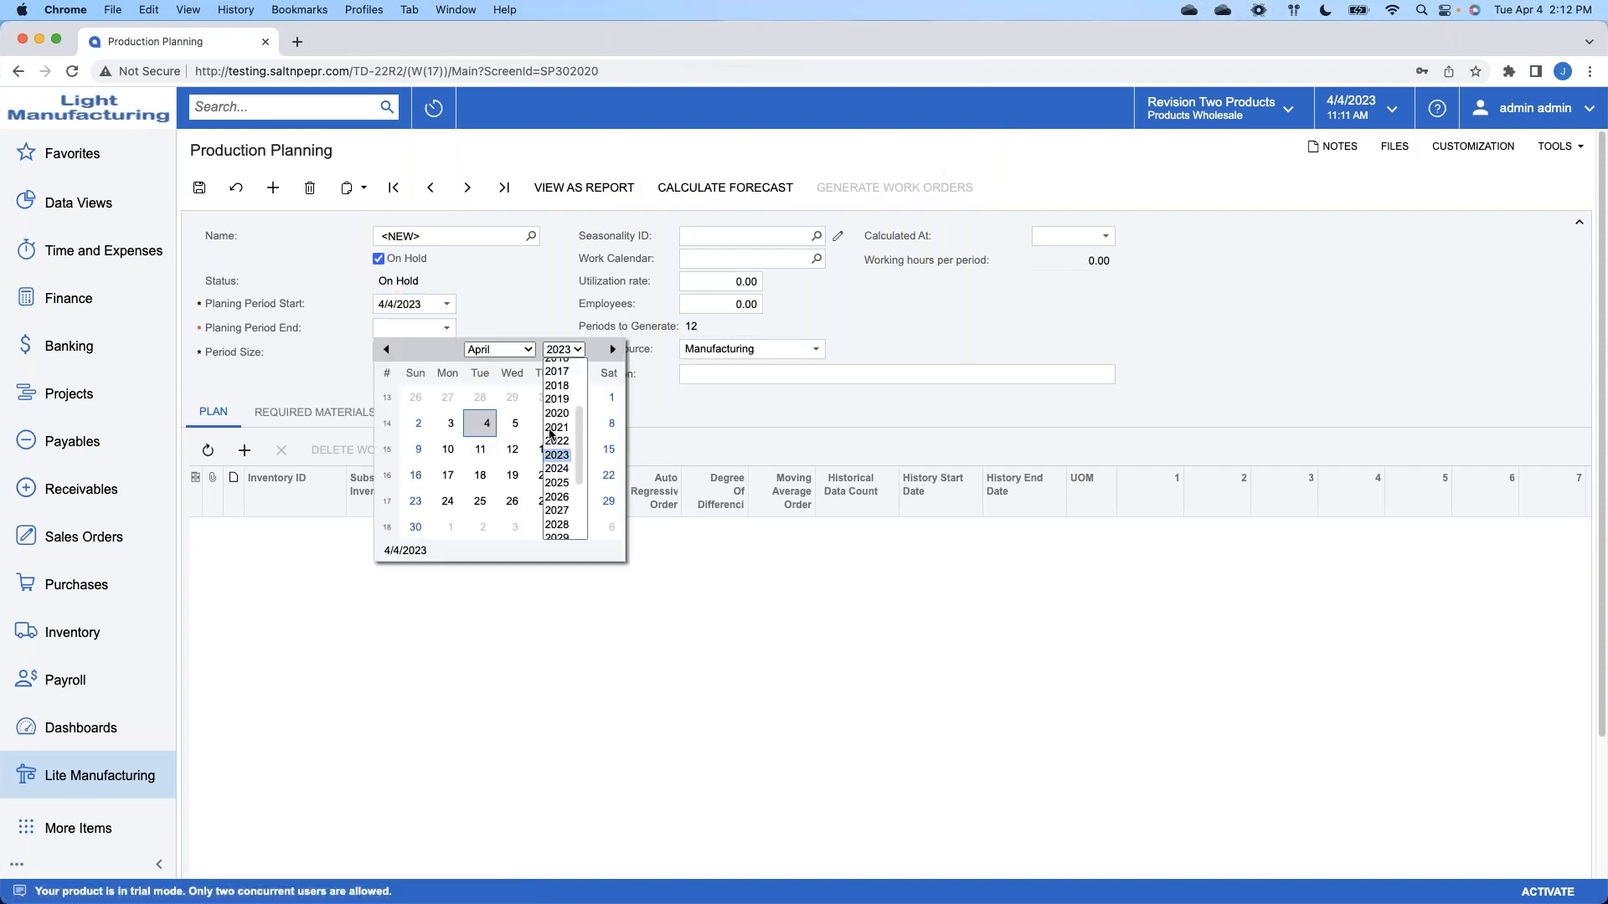
pyautogui.click(553, 474)
pyautogui.click(548, 396)
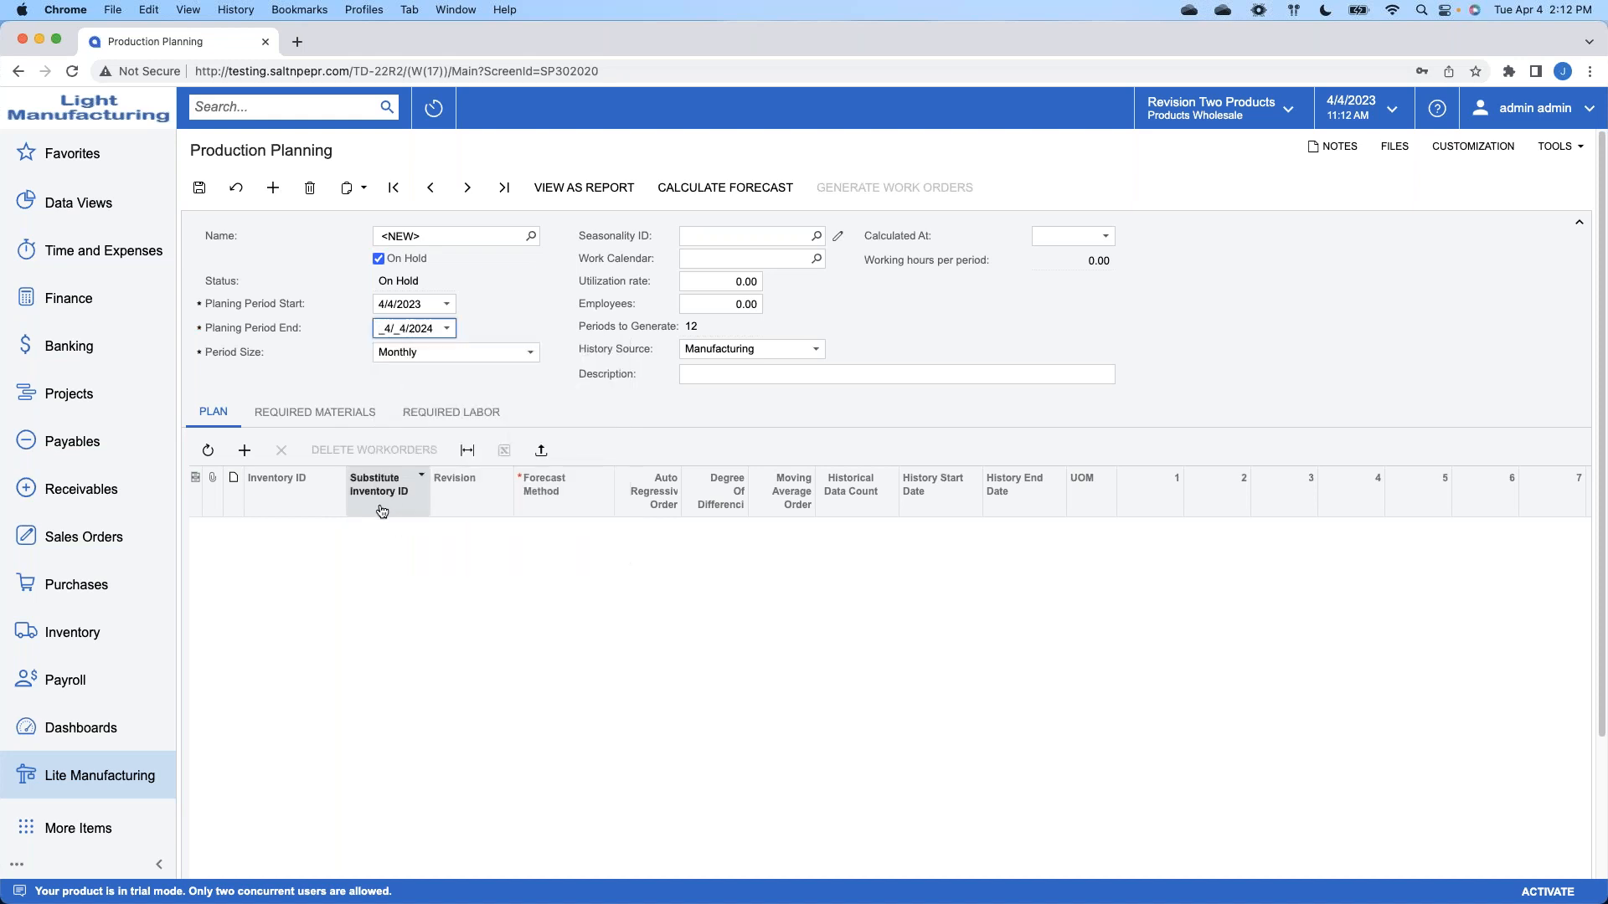
pyautogui.click(701, 352)
pyautogui.click(719, 387)
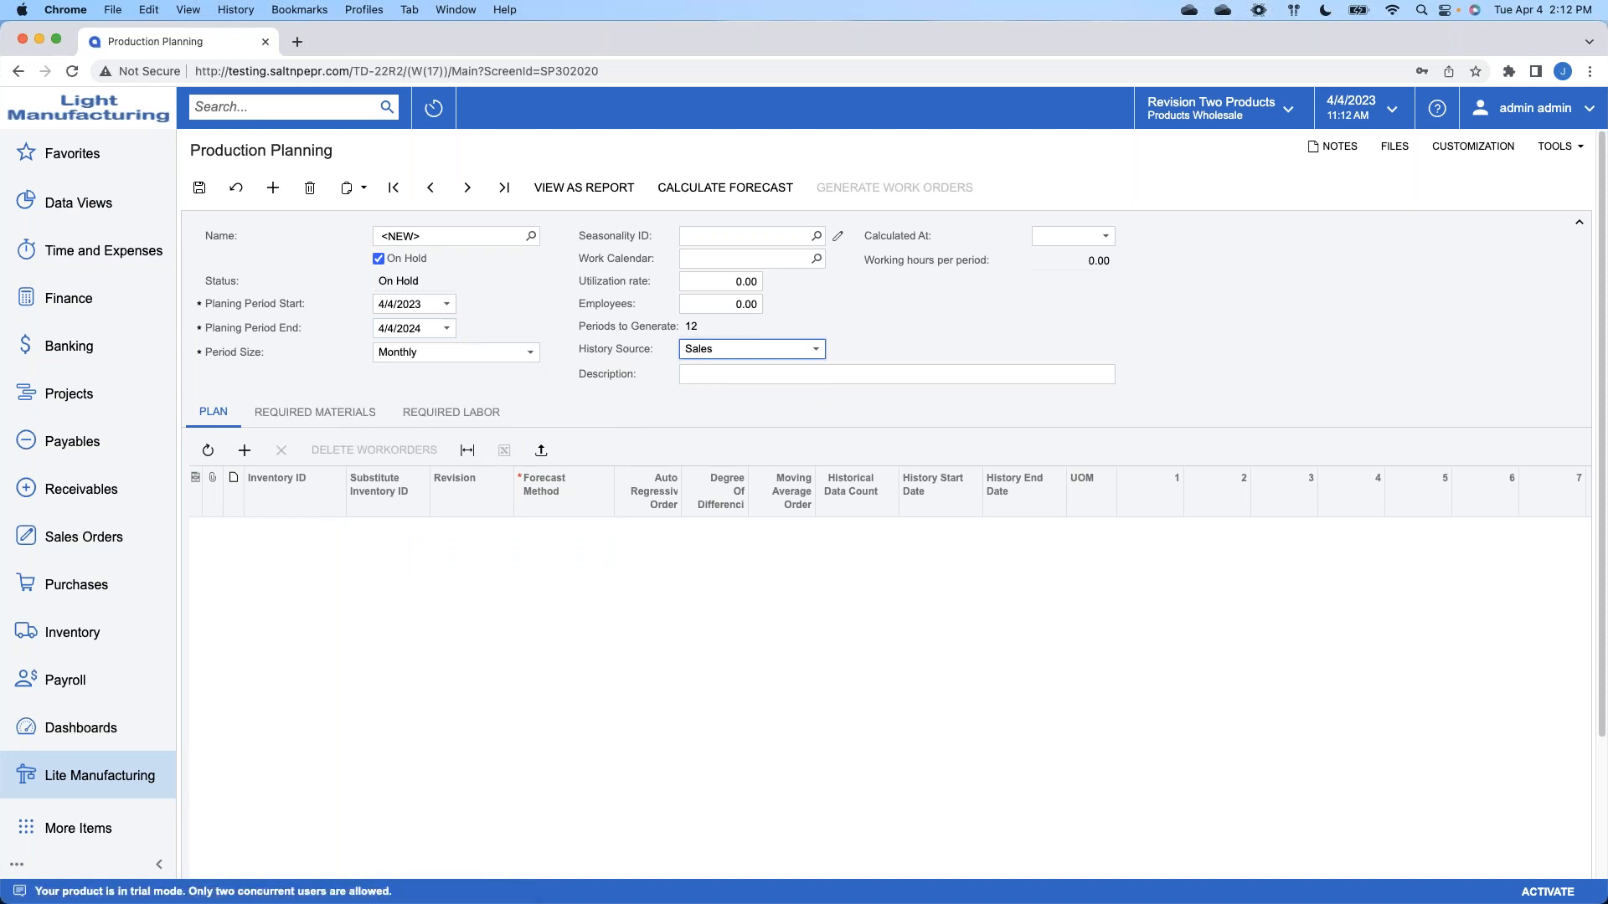
# Step: Add a plan line for item AALEGO500 with substitute inventory BP-001 and the Linear Regression forecast method
pyautogui.click(241, 453)
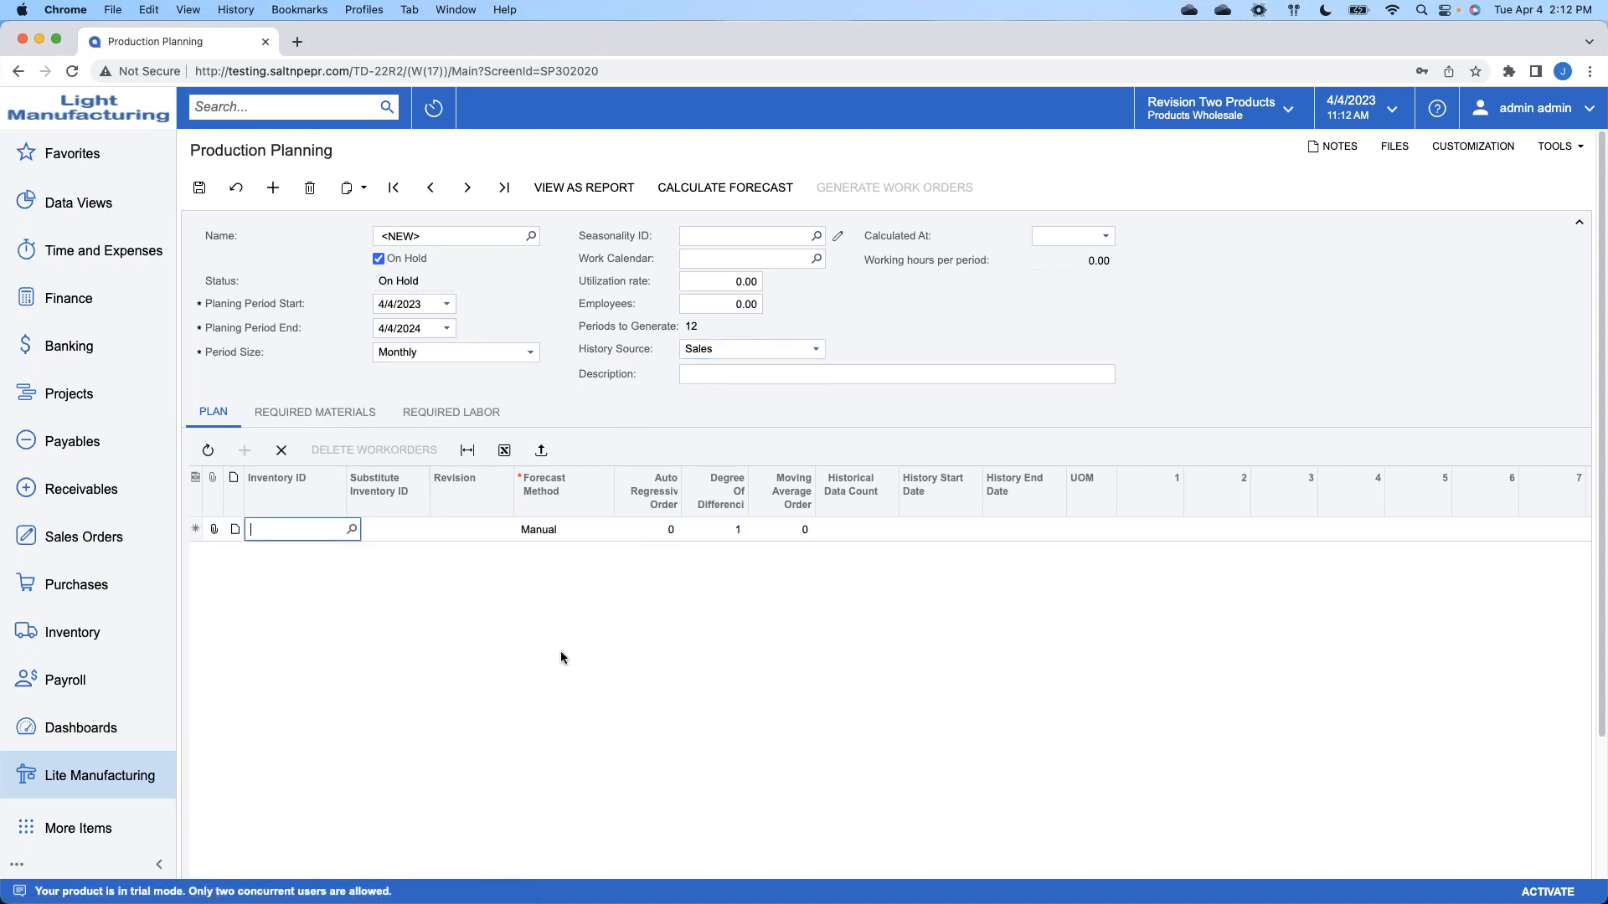
pyautogui.write('aa')
pyautogui.press('Tab')
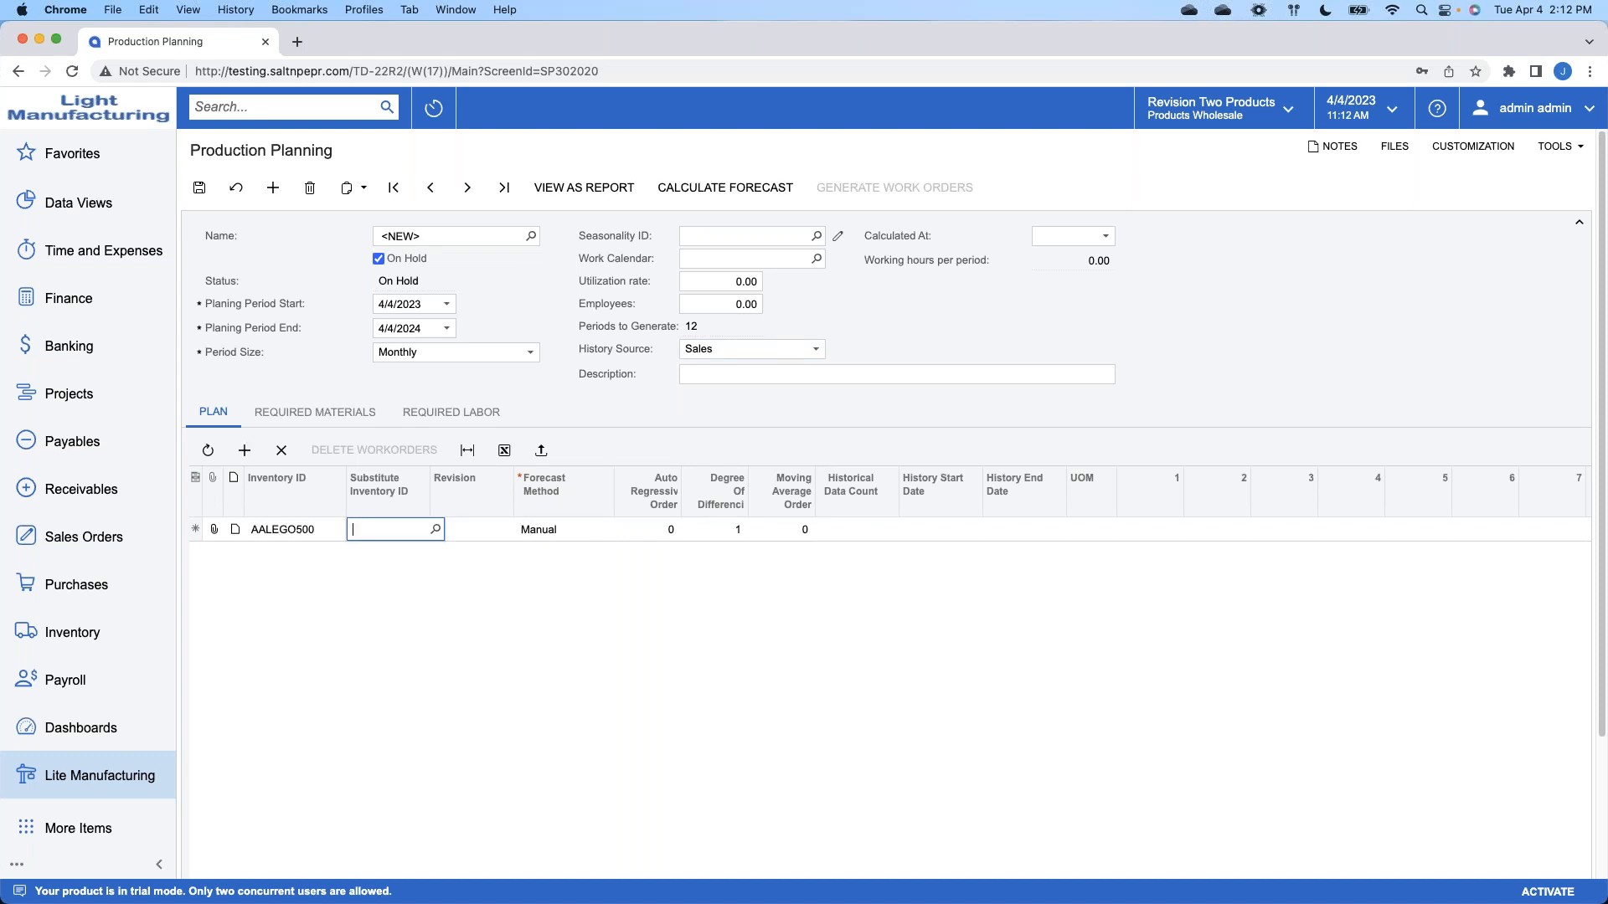
pyautogui.write('bp')
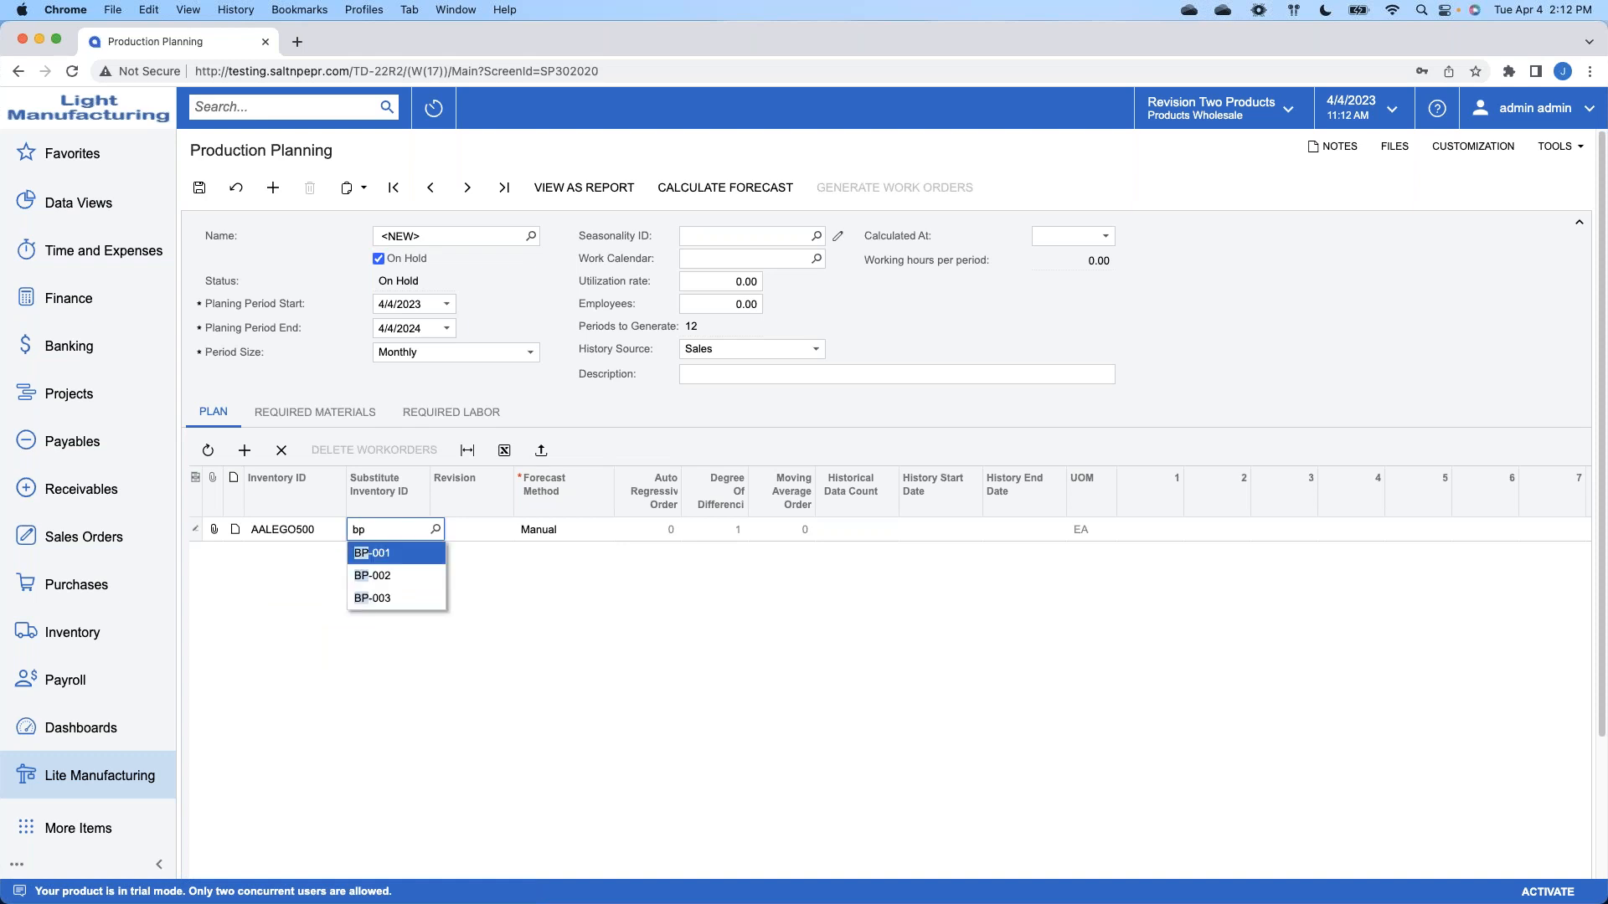
pyautogui.press('Tab')
pyautogui.press('Tab')
pyautogui.press('Tab')
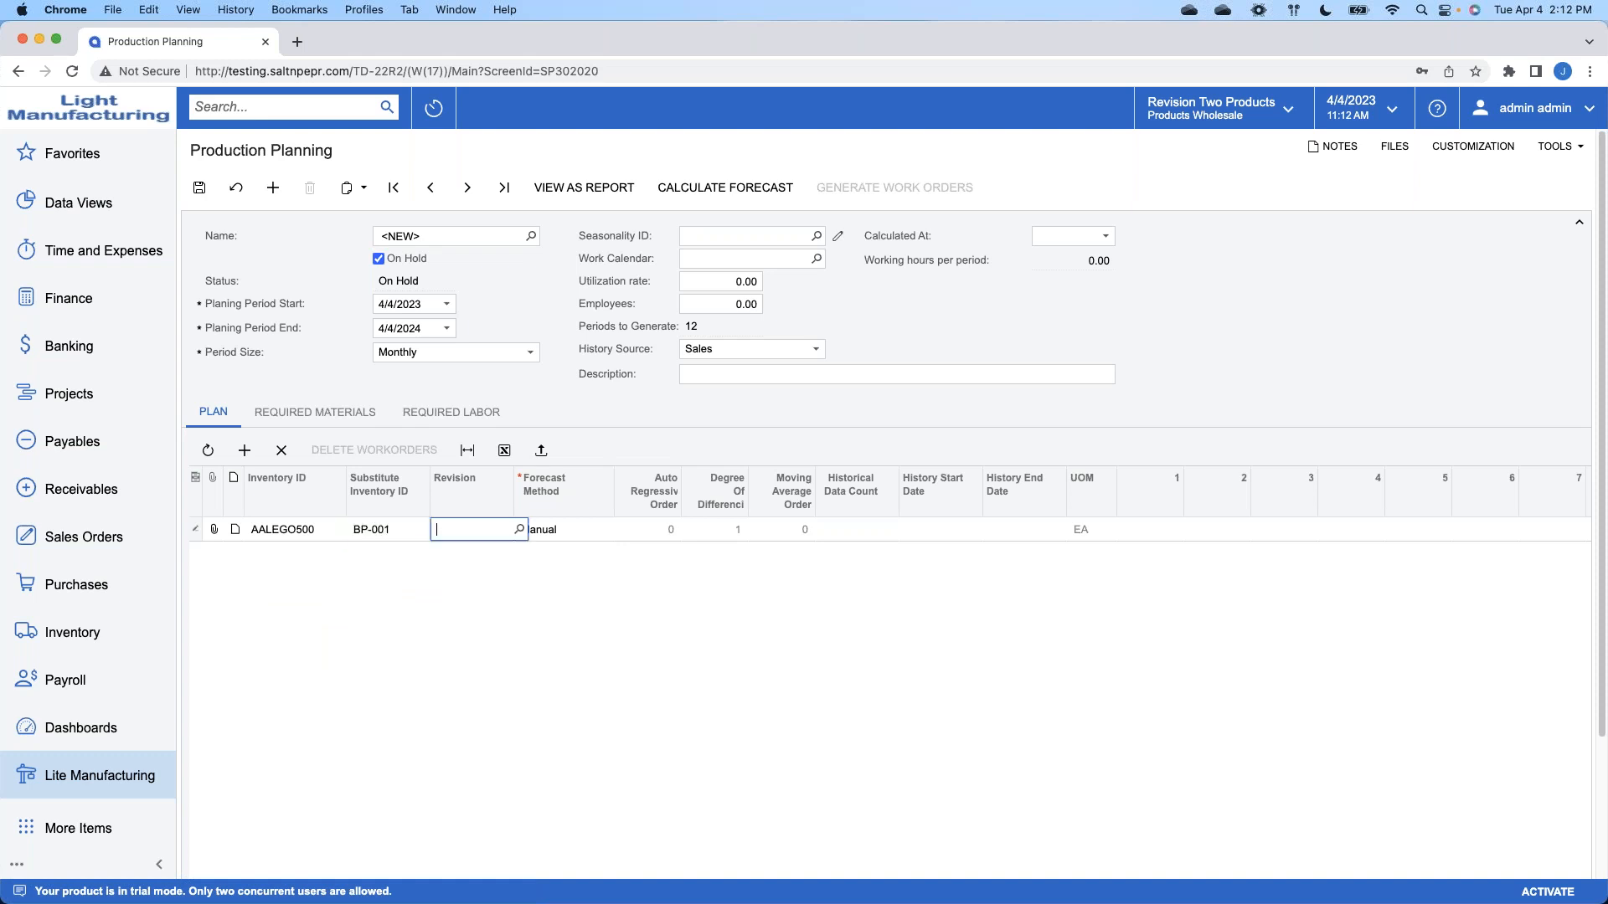
pyautogui.click(559, 529)
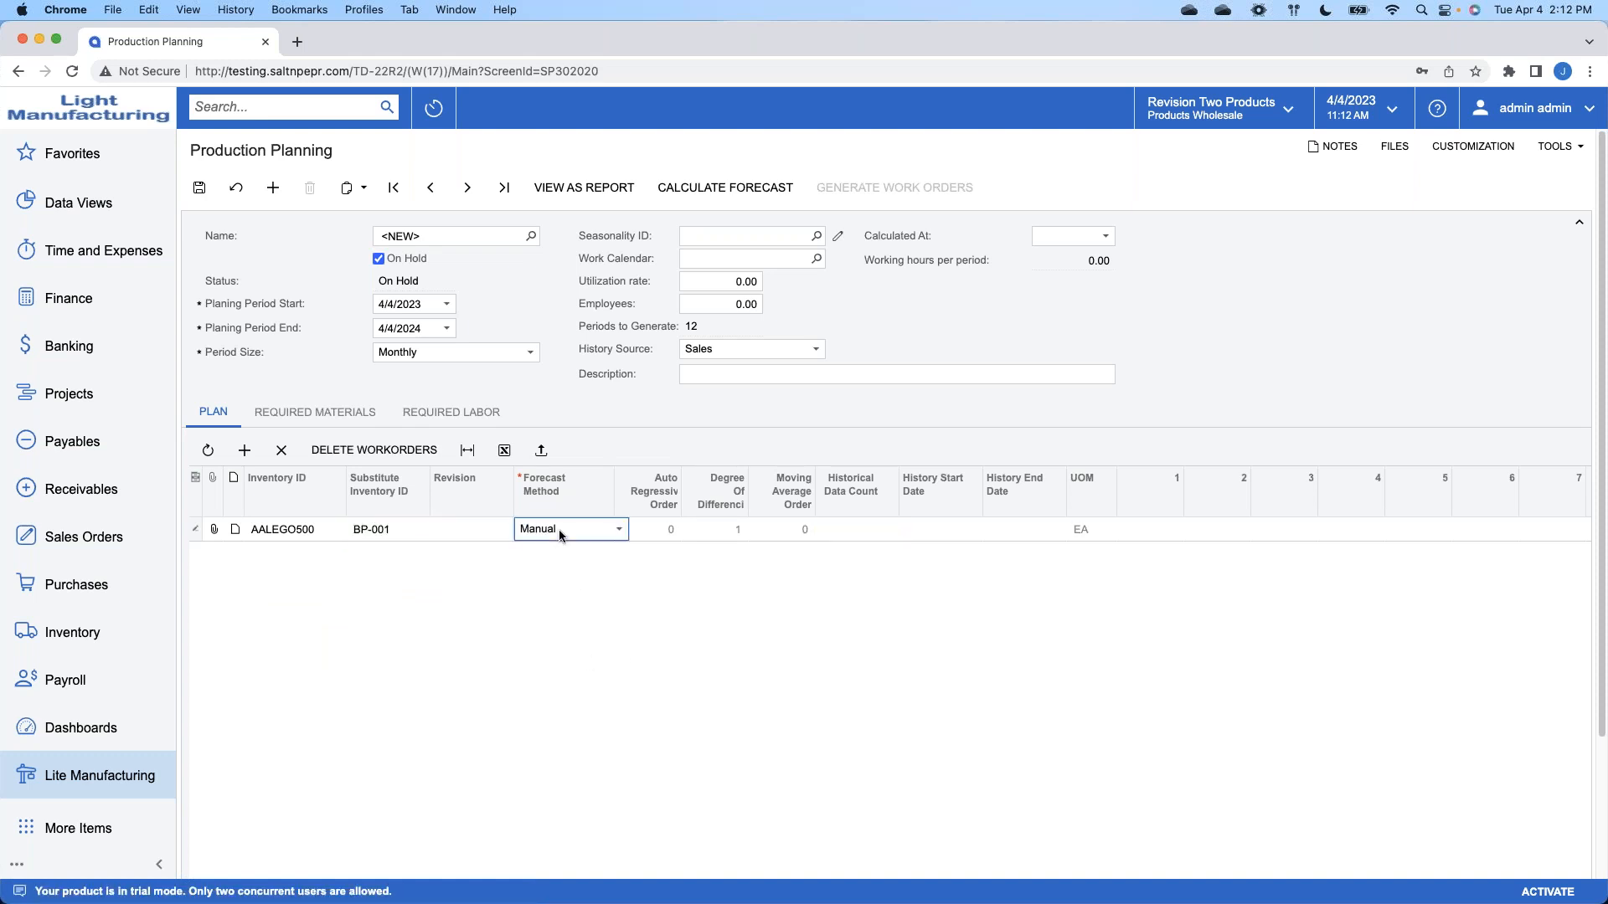
pyautogui.press('Down')
pyautogui.press('Return')
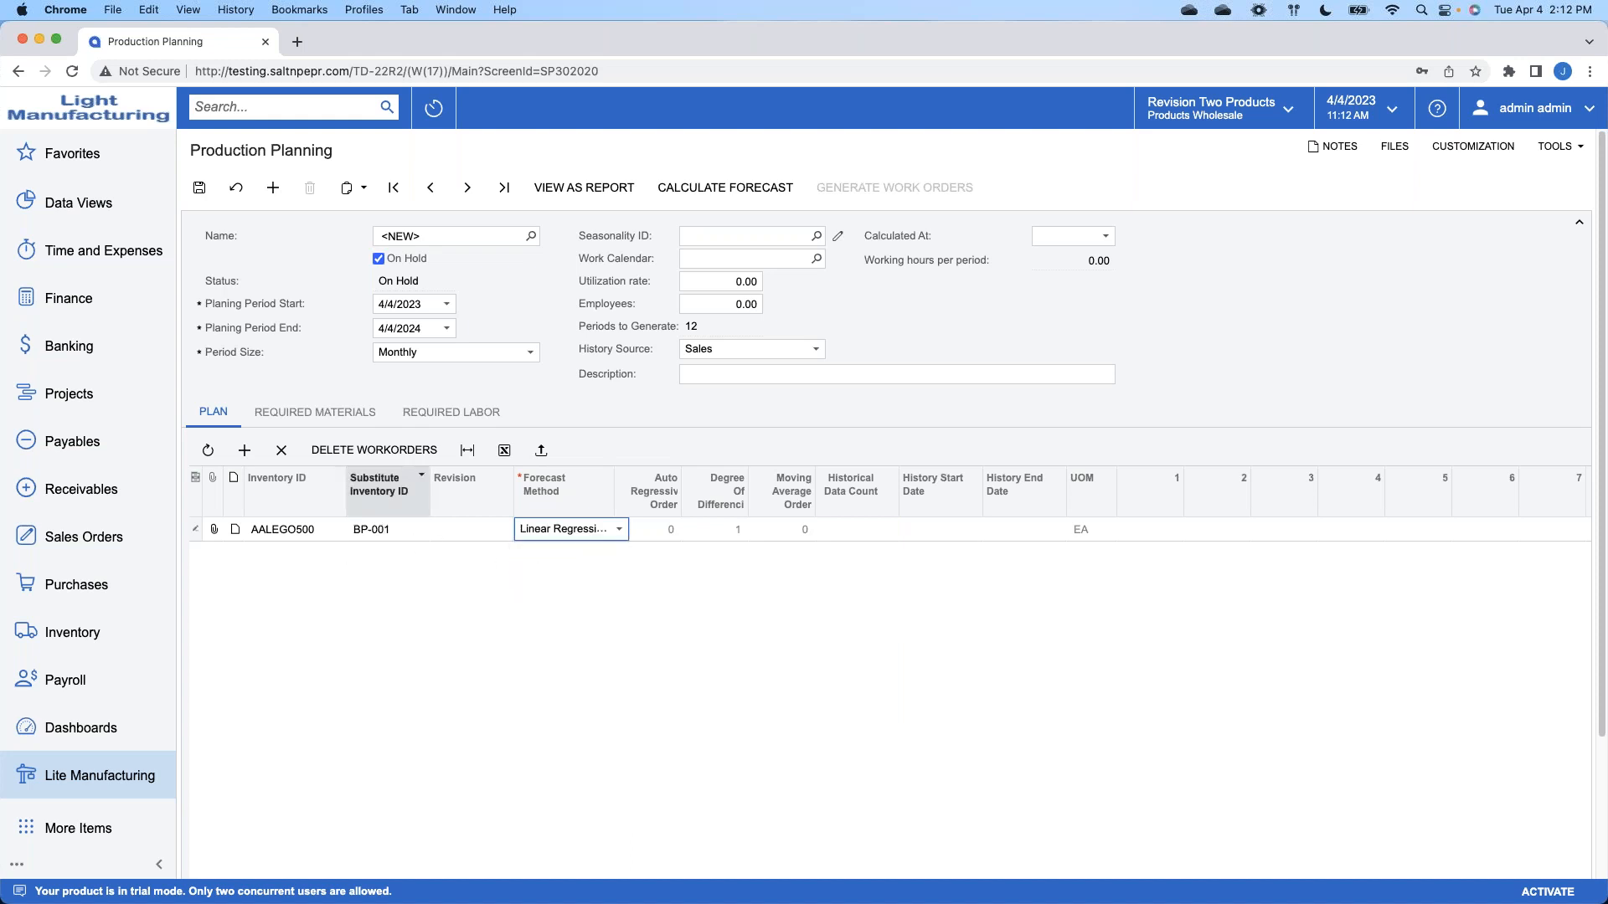
# Step: Add a plan line for item CONBOTTLE1 with substitute inventory BP-002 and the Linear Regression forecast method
pyautogui.click(244, 451)
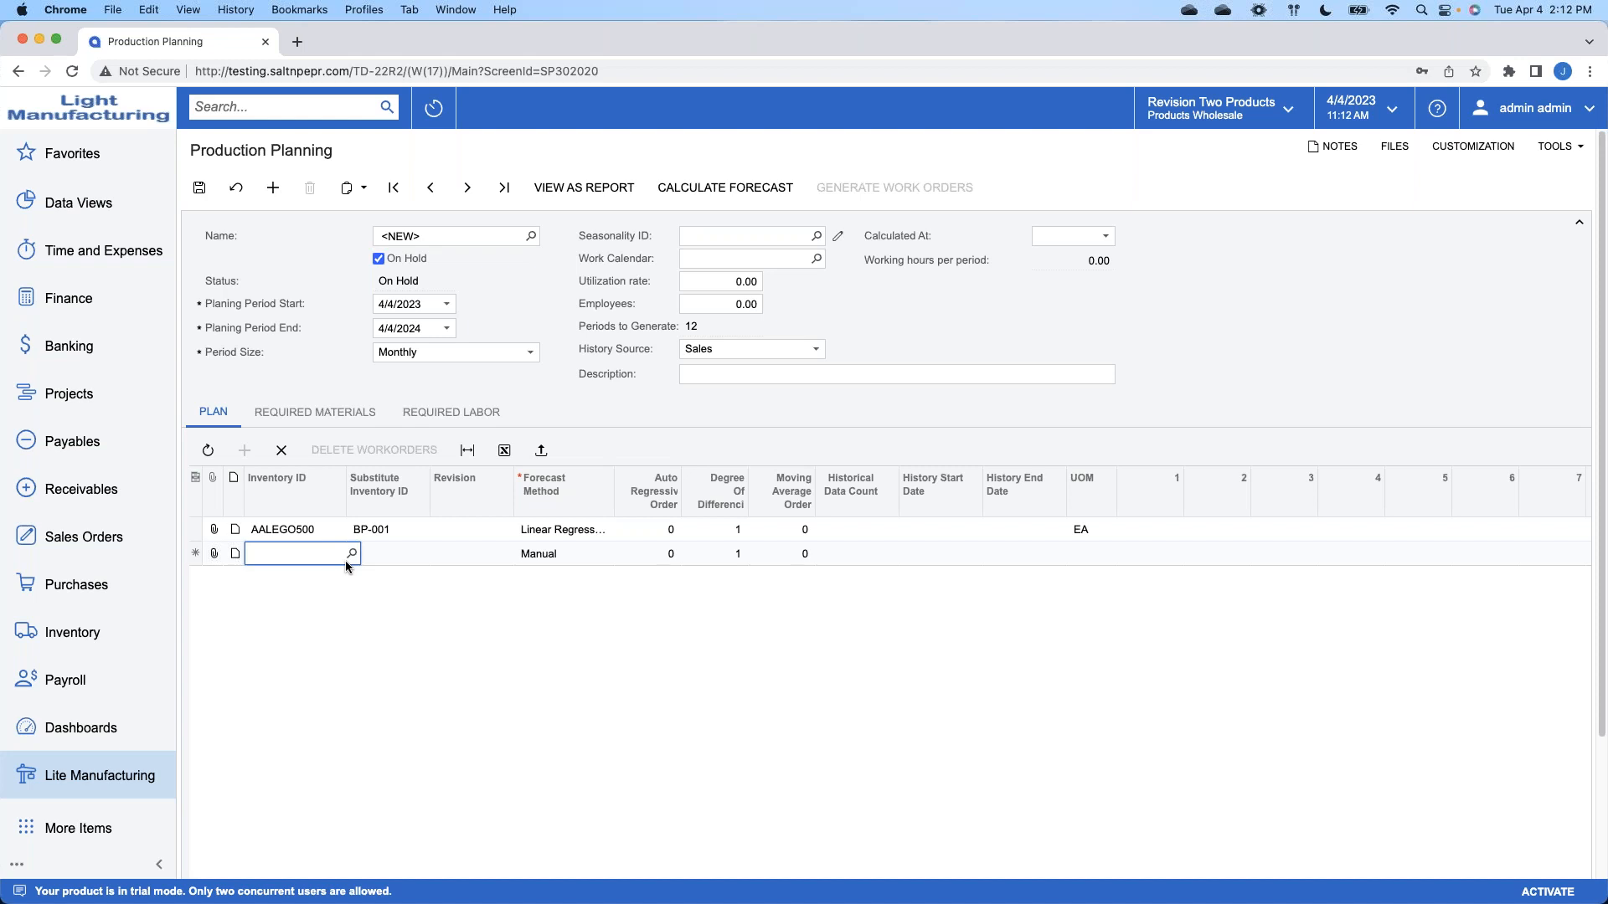
pyautogui.write('conbott')
pyautogui.press('Tab')
pyautogui.write('bp')
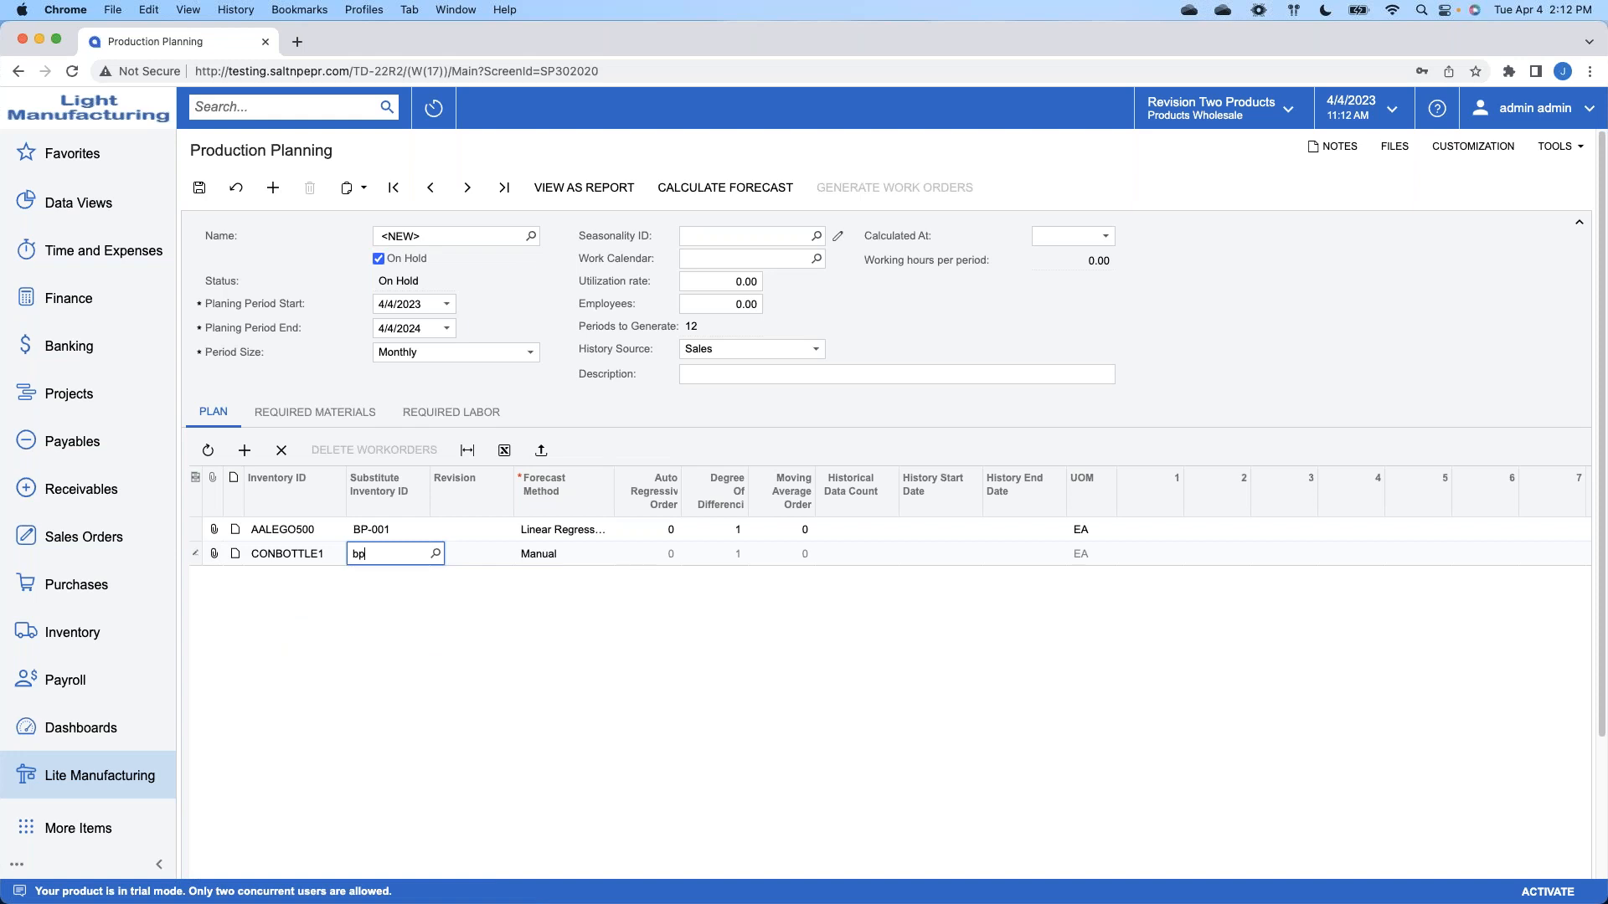
pyautogui.press('Down')
pyautogui.press('Tab')
pyautogui.press('Tab')
pyautogui.click(576, 558)
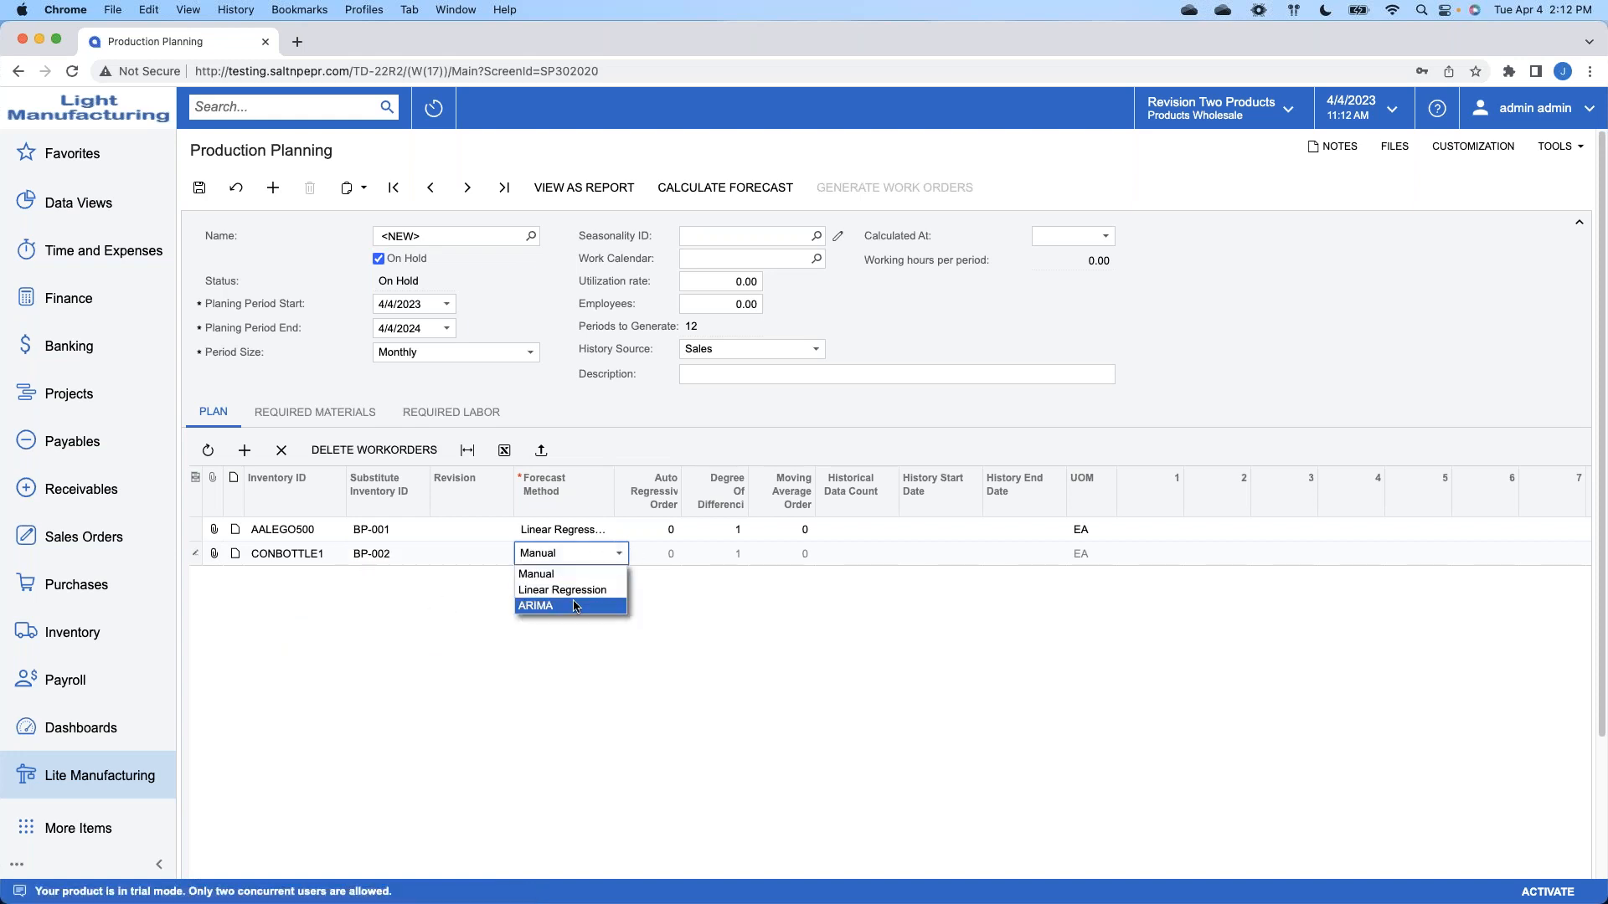
pyautogui.click(575, 591)
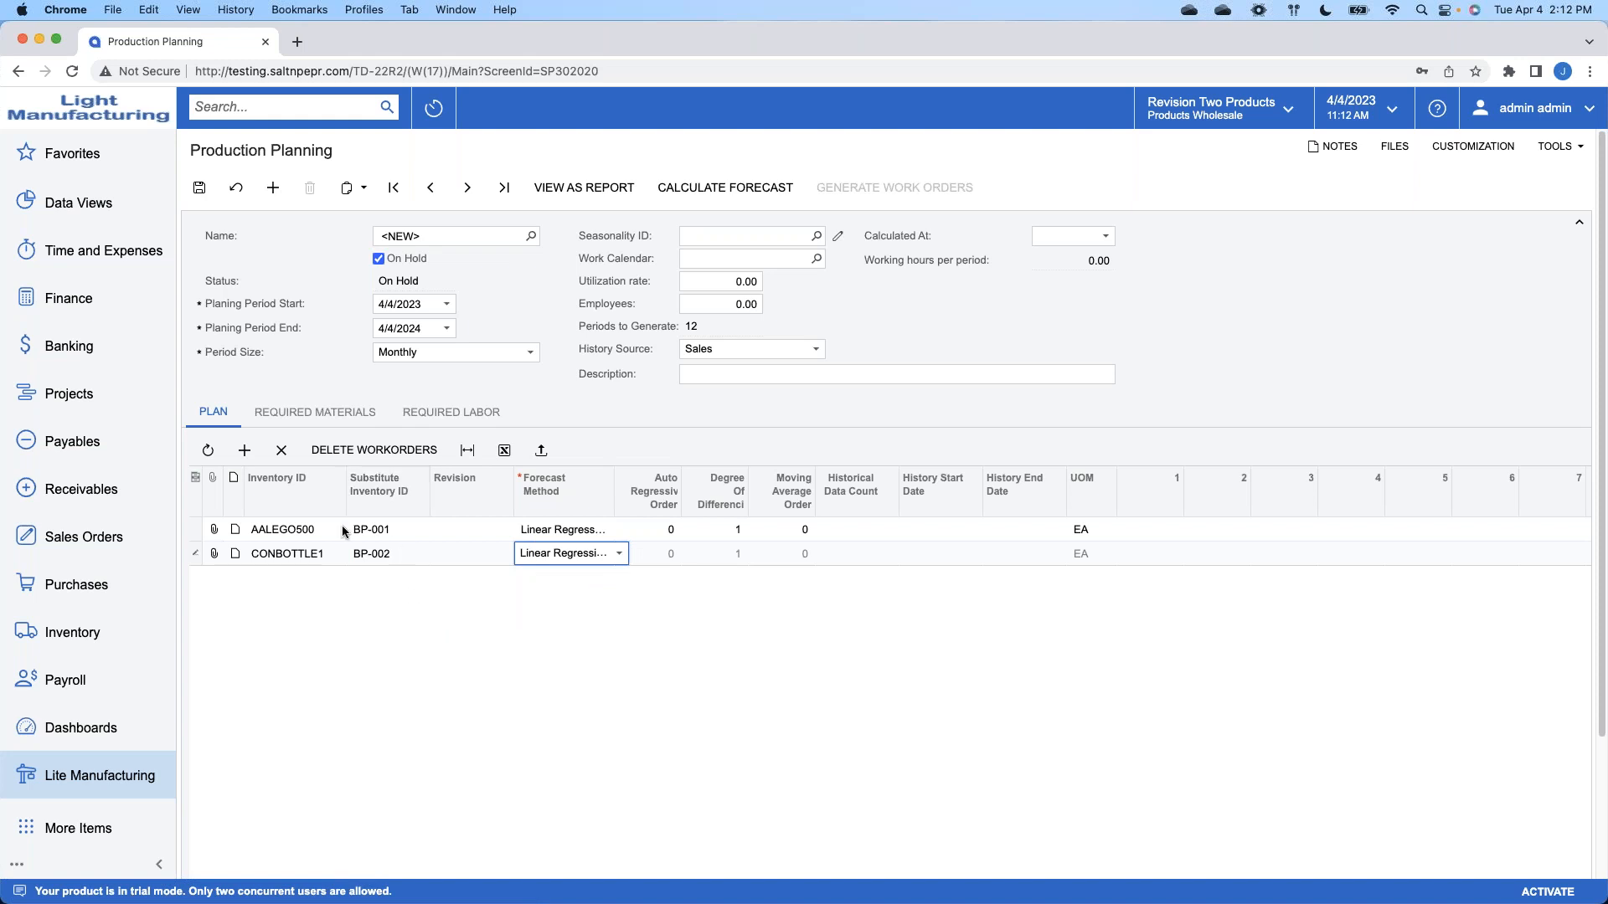
# Step: Add a plan line for item AACOMPUT01 with substitute inventory BP-003 and the Linear Regression forecast method
pyautogui.click(237, 457)
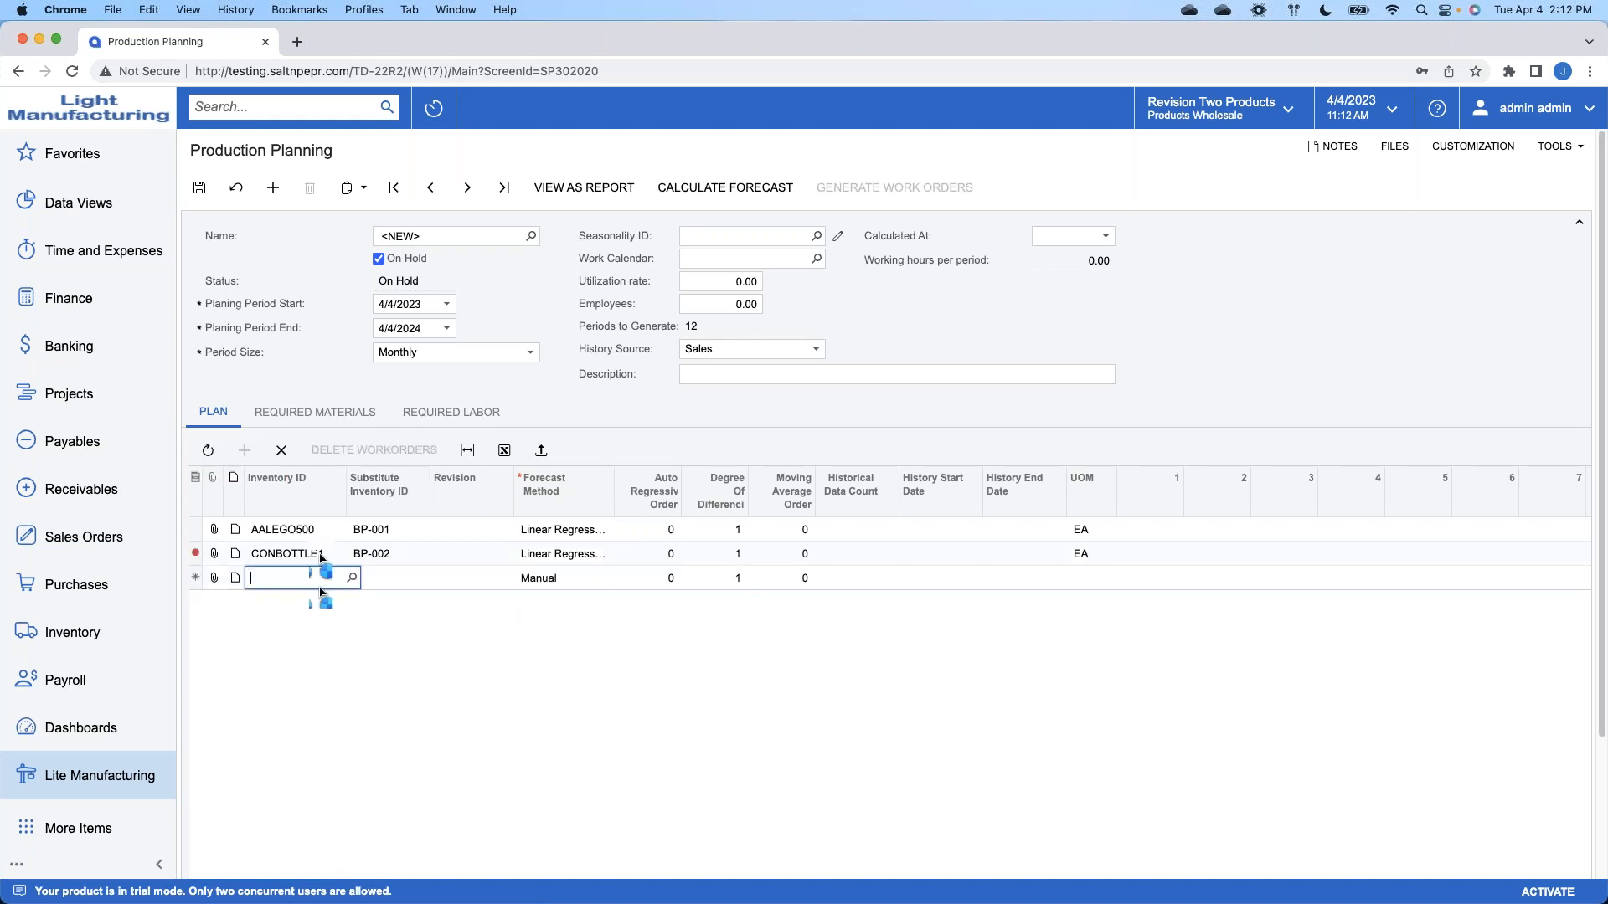
pyautogui.write('aa')
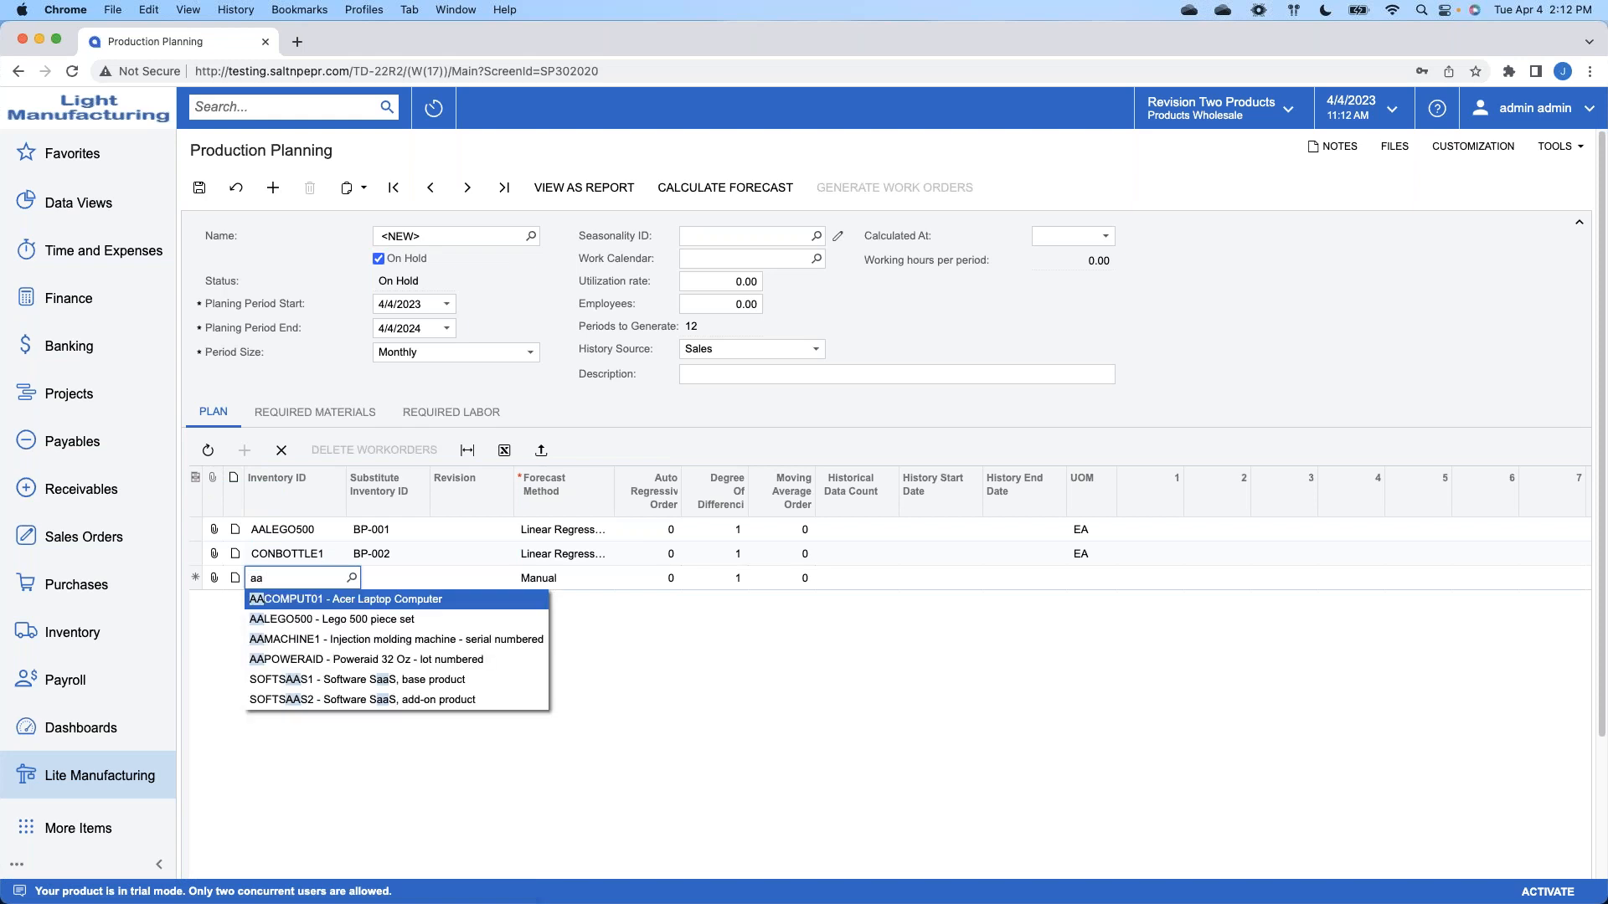
pyautogui.press('Tab')
pyautogui.write('bp')
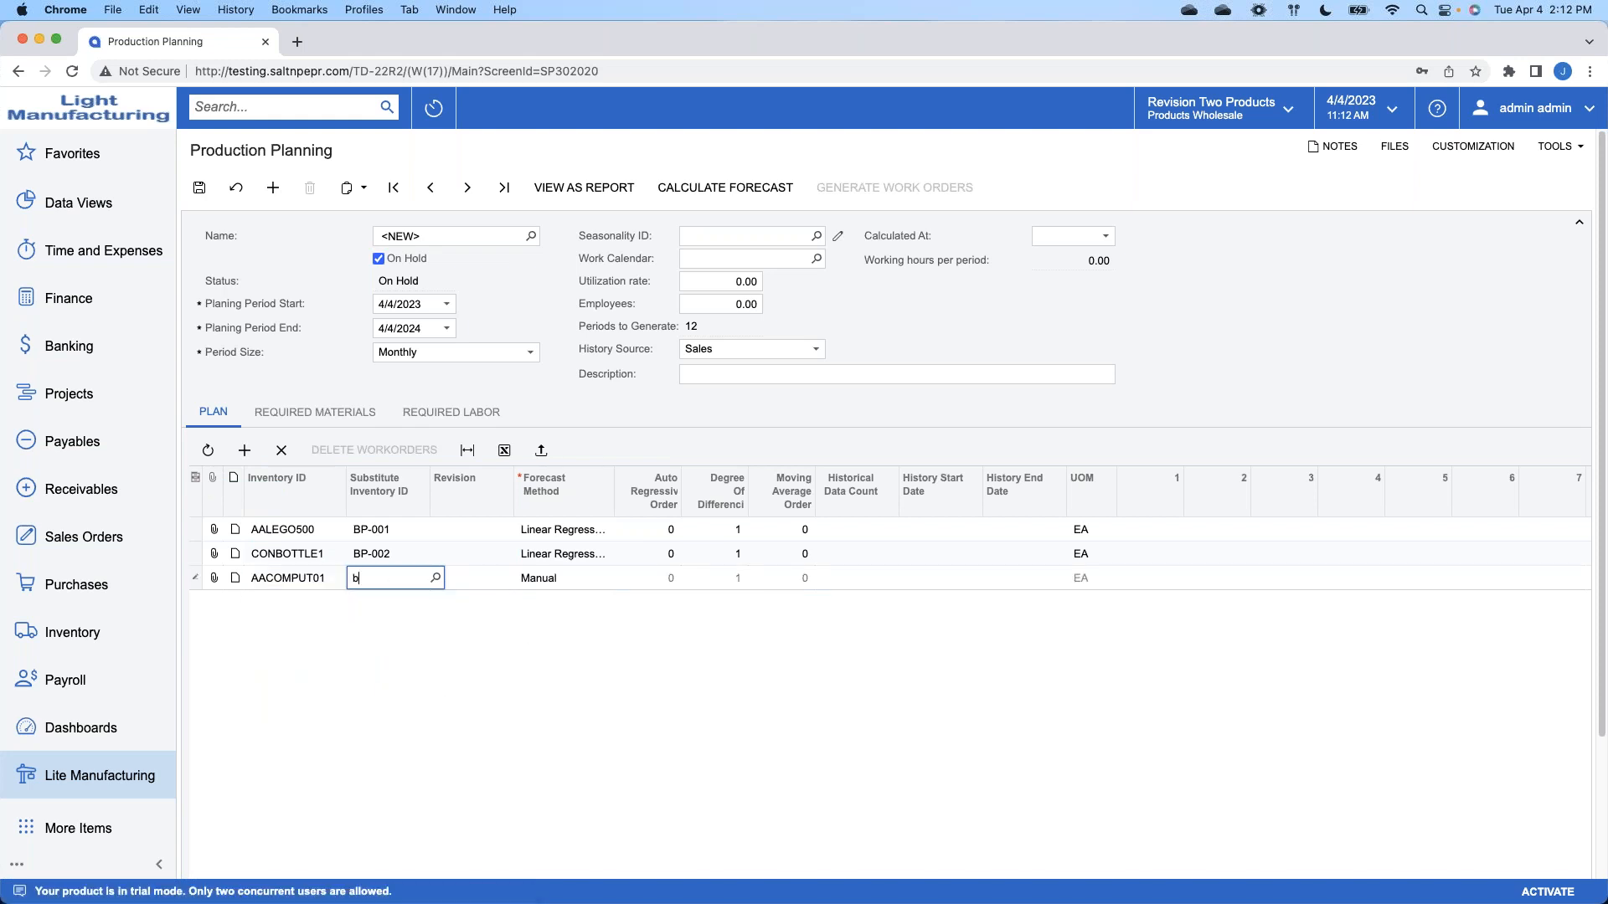
pyautogui.press('Down')
pyautogui.press('Down')
pyautogui.press('Tab')
pyautogui.click(613, 580)
pyautogui.click(596, 608)
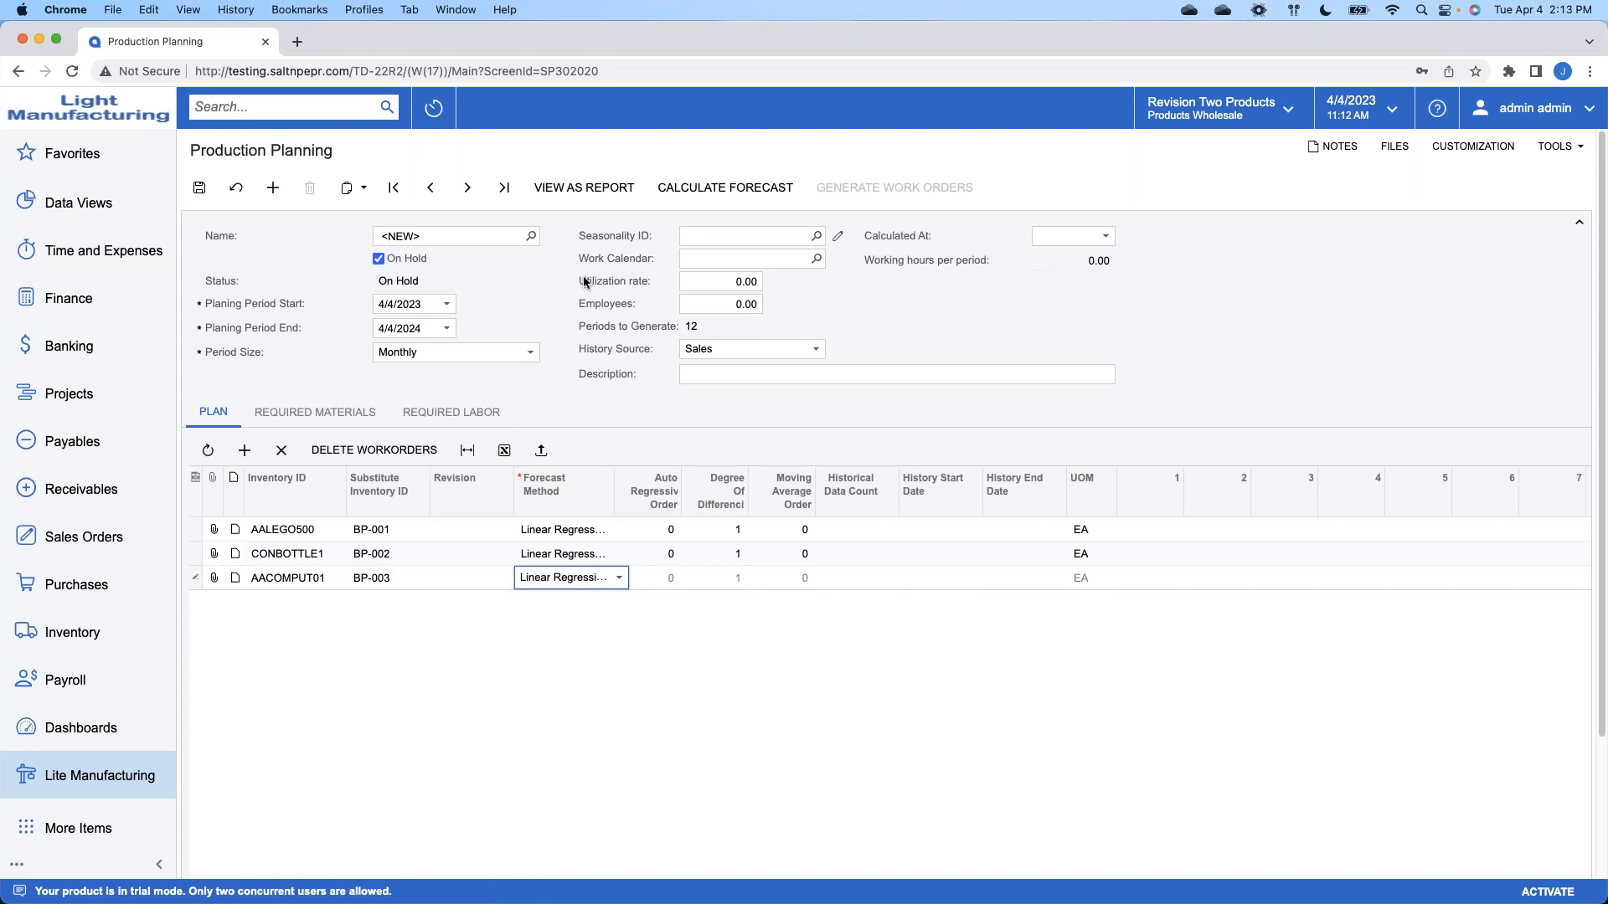
# Step: Calculate the forecast for the plan and review the monthly quantities and history data of its three lines
pyautogui.click(750, 191)
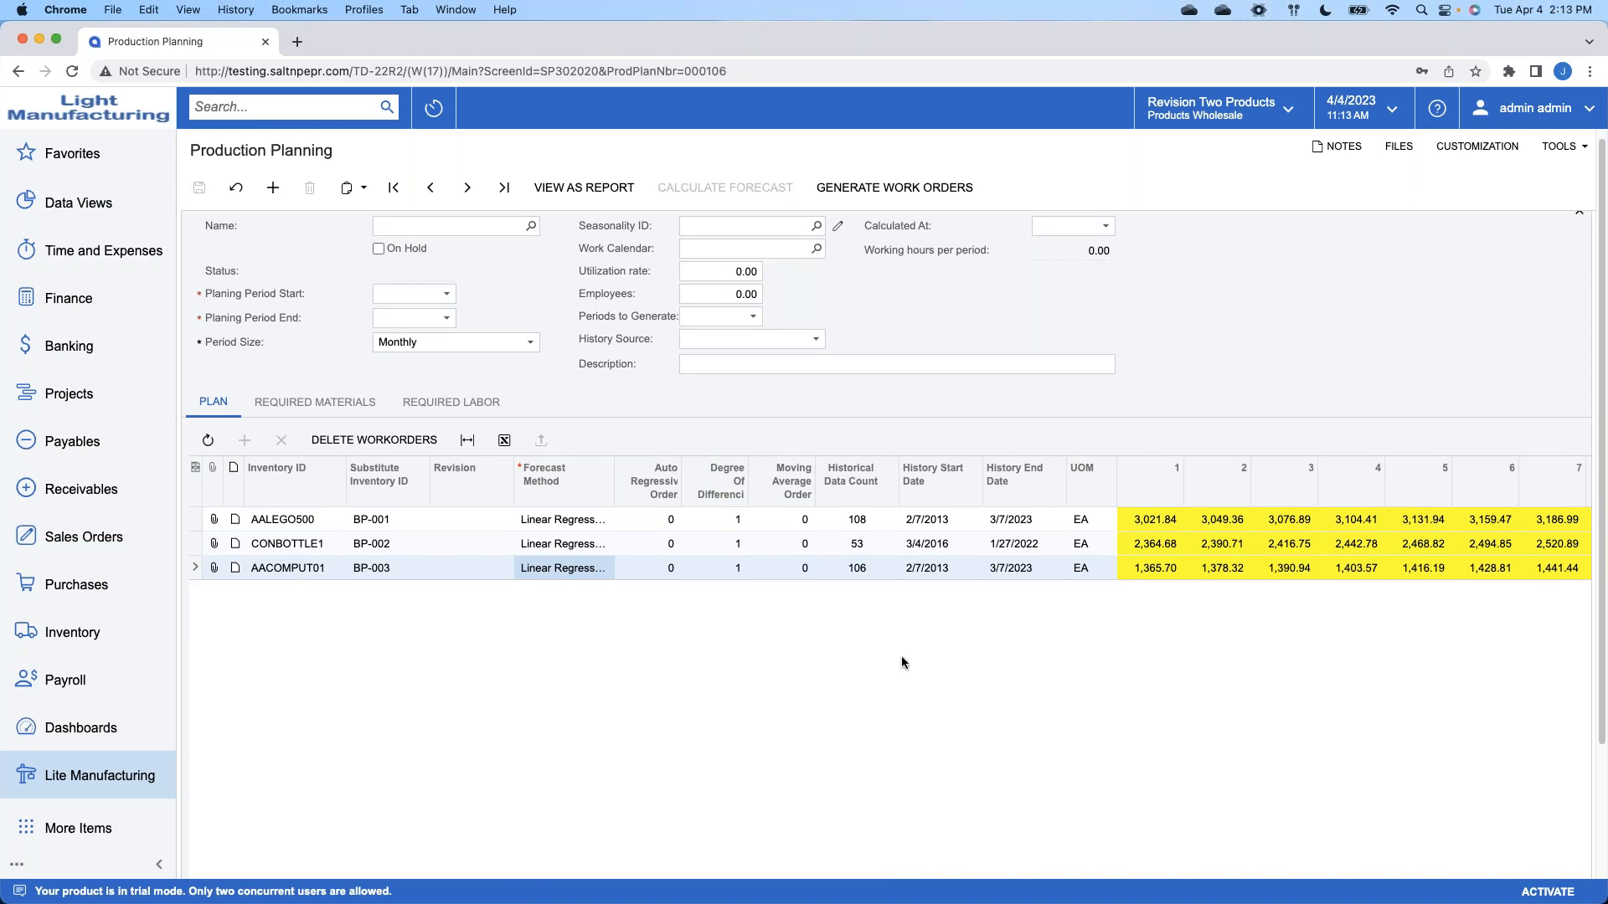
pyautogui.scroll(-3, 900, 662)
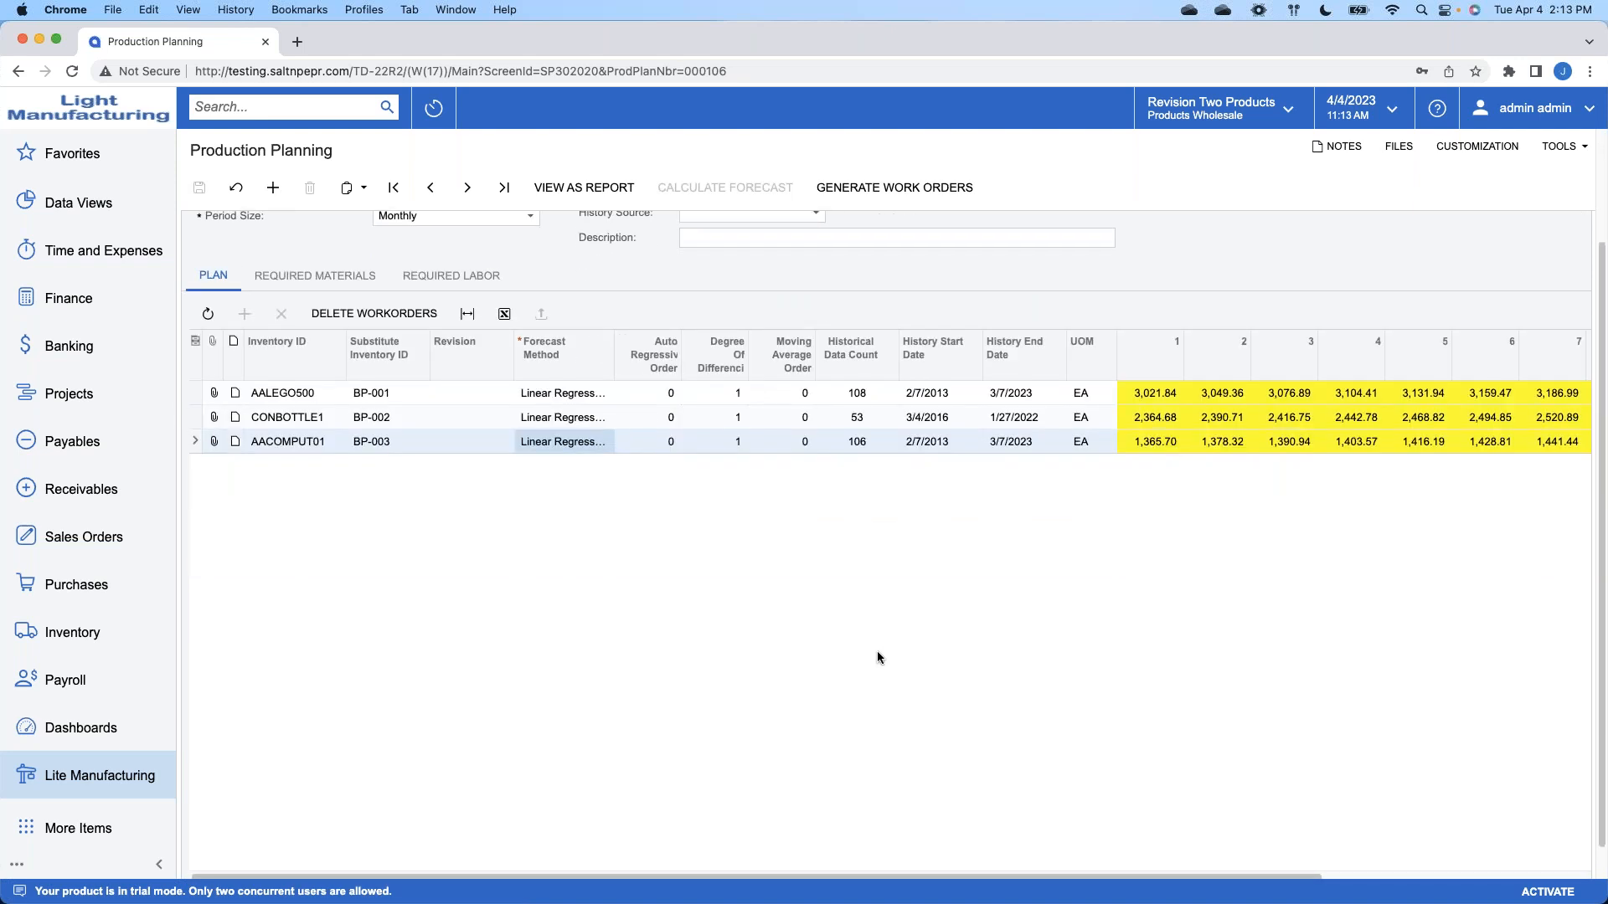
pyautogui.scroll(1, 877, 657)
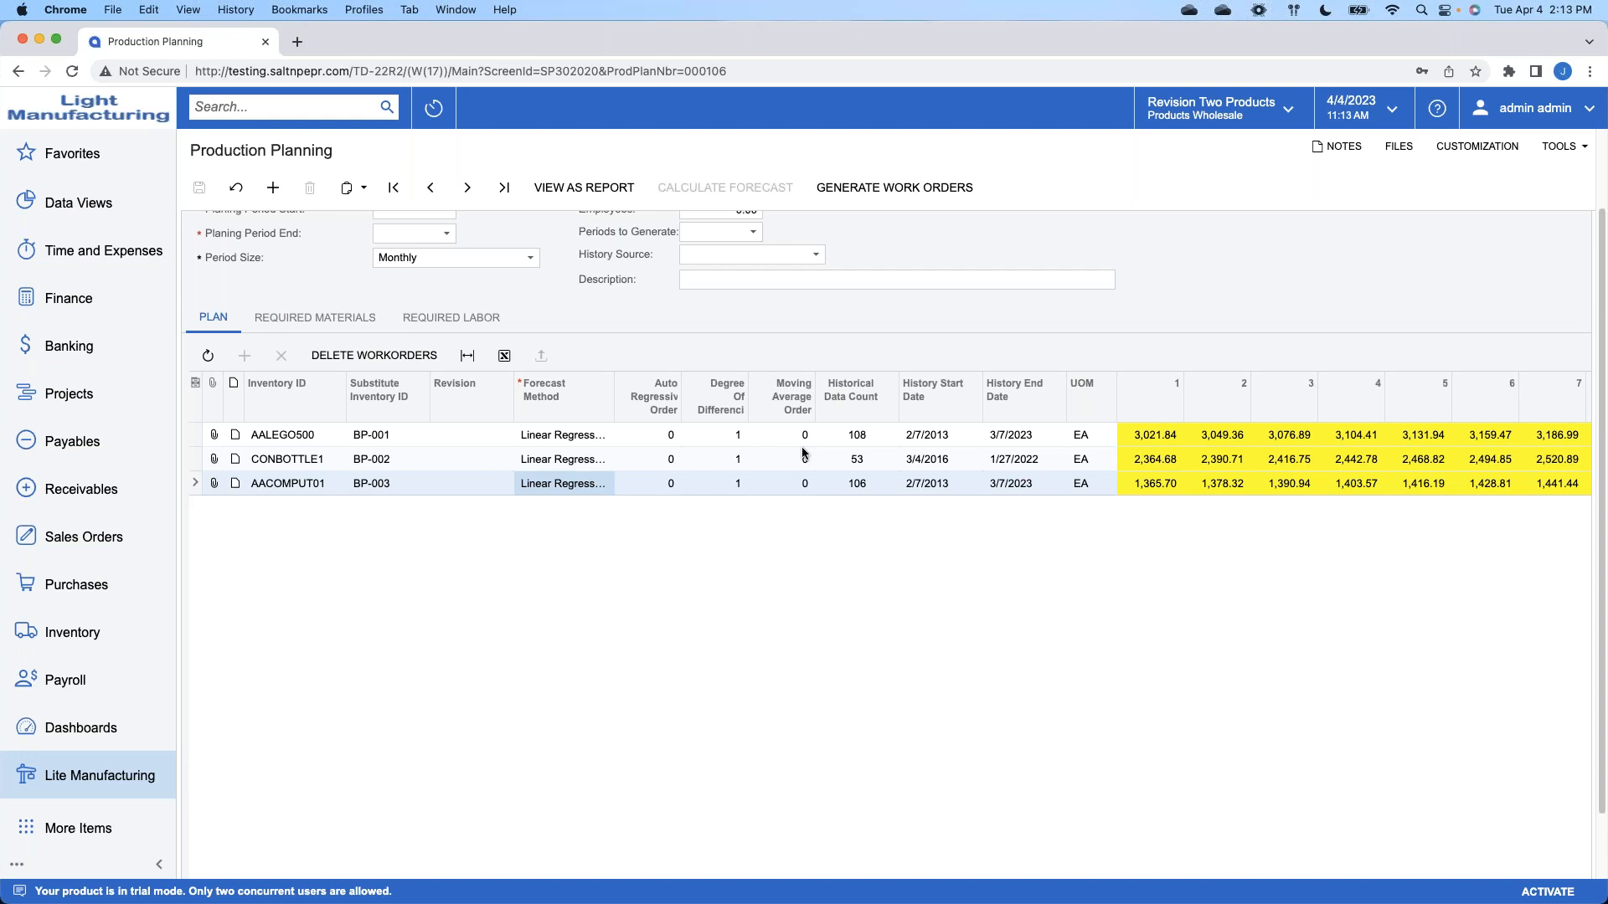
pyautogui.scroll(1, 801, 452)
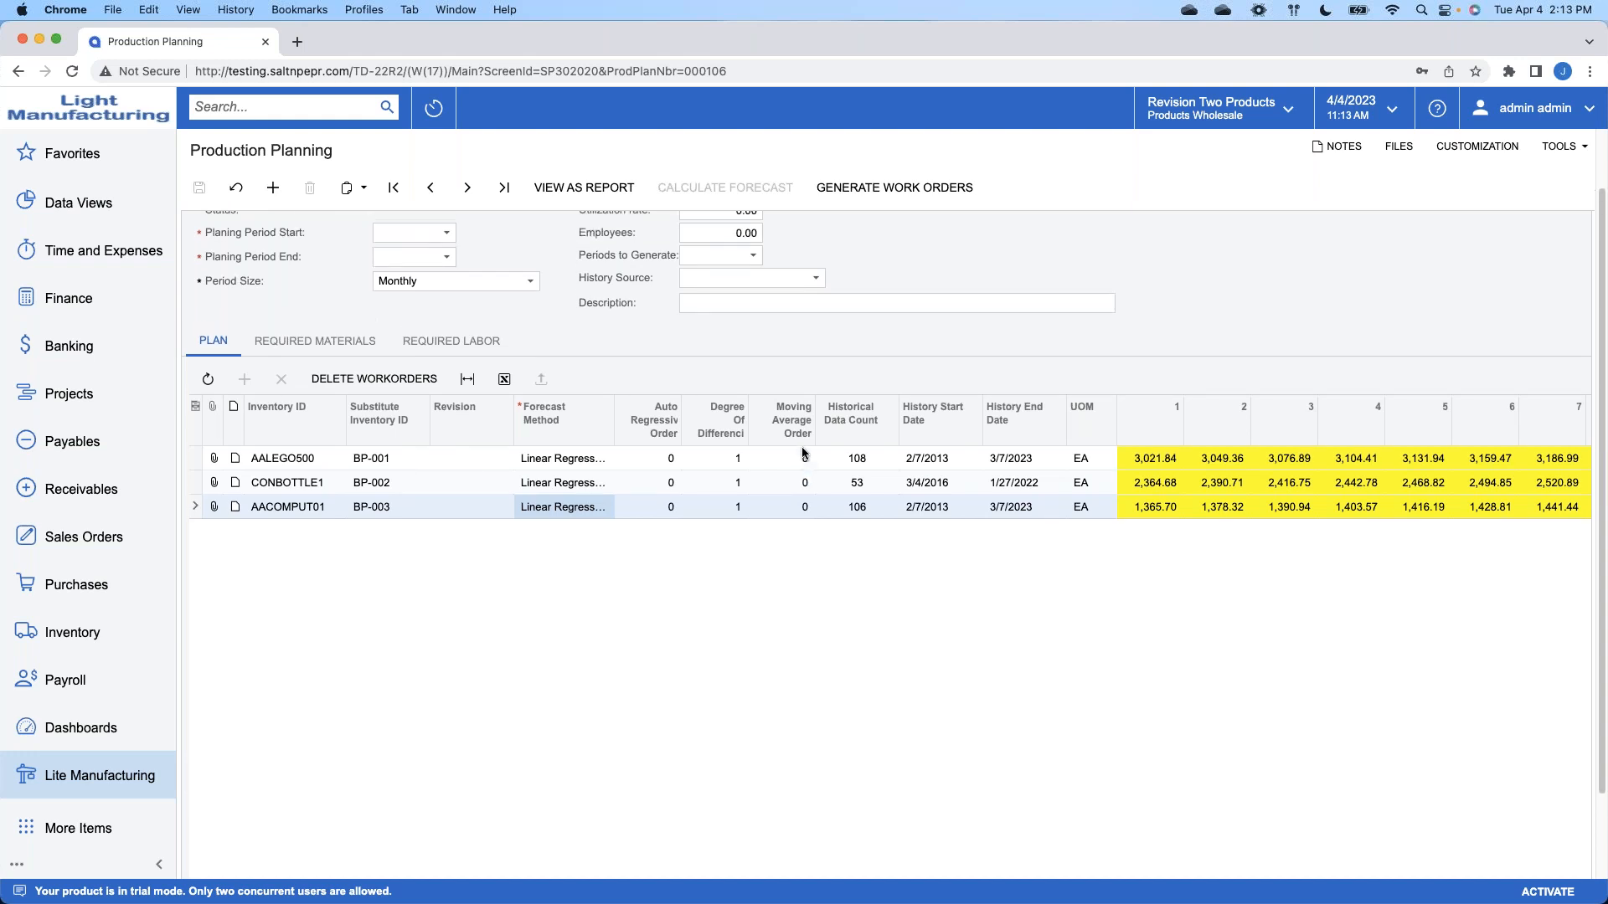
pyautogui.scroll(1, 801, 452)
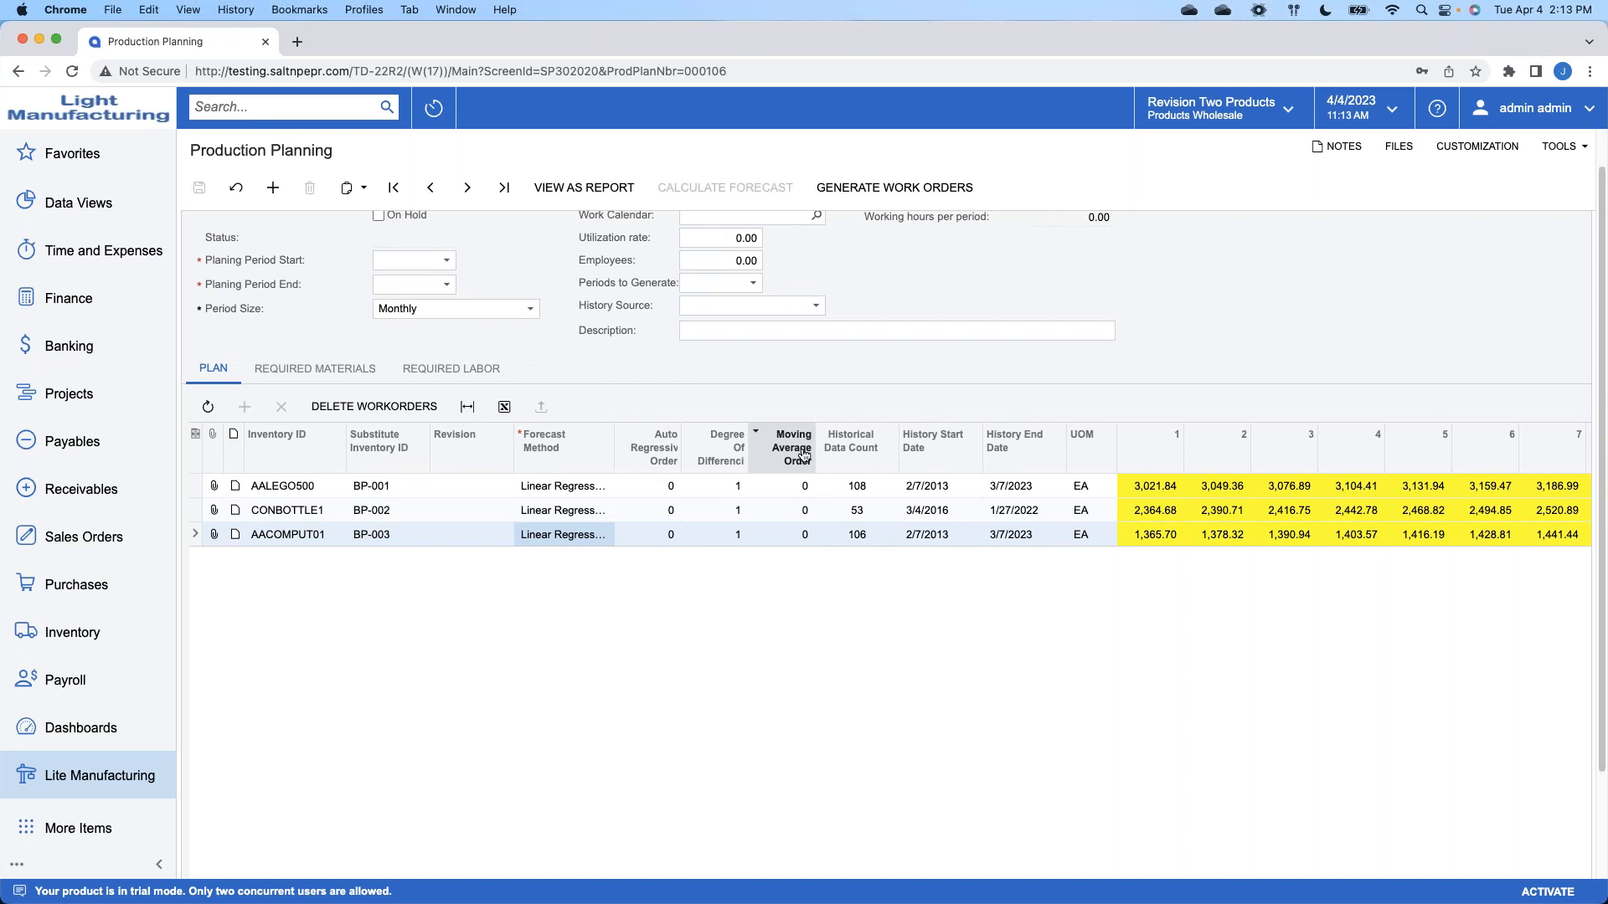
pyautogui.scroll(1, 834, 369)
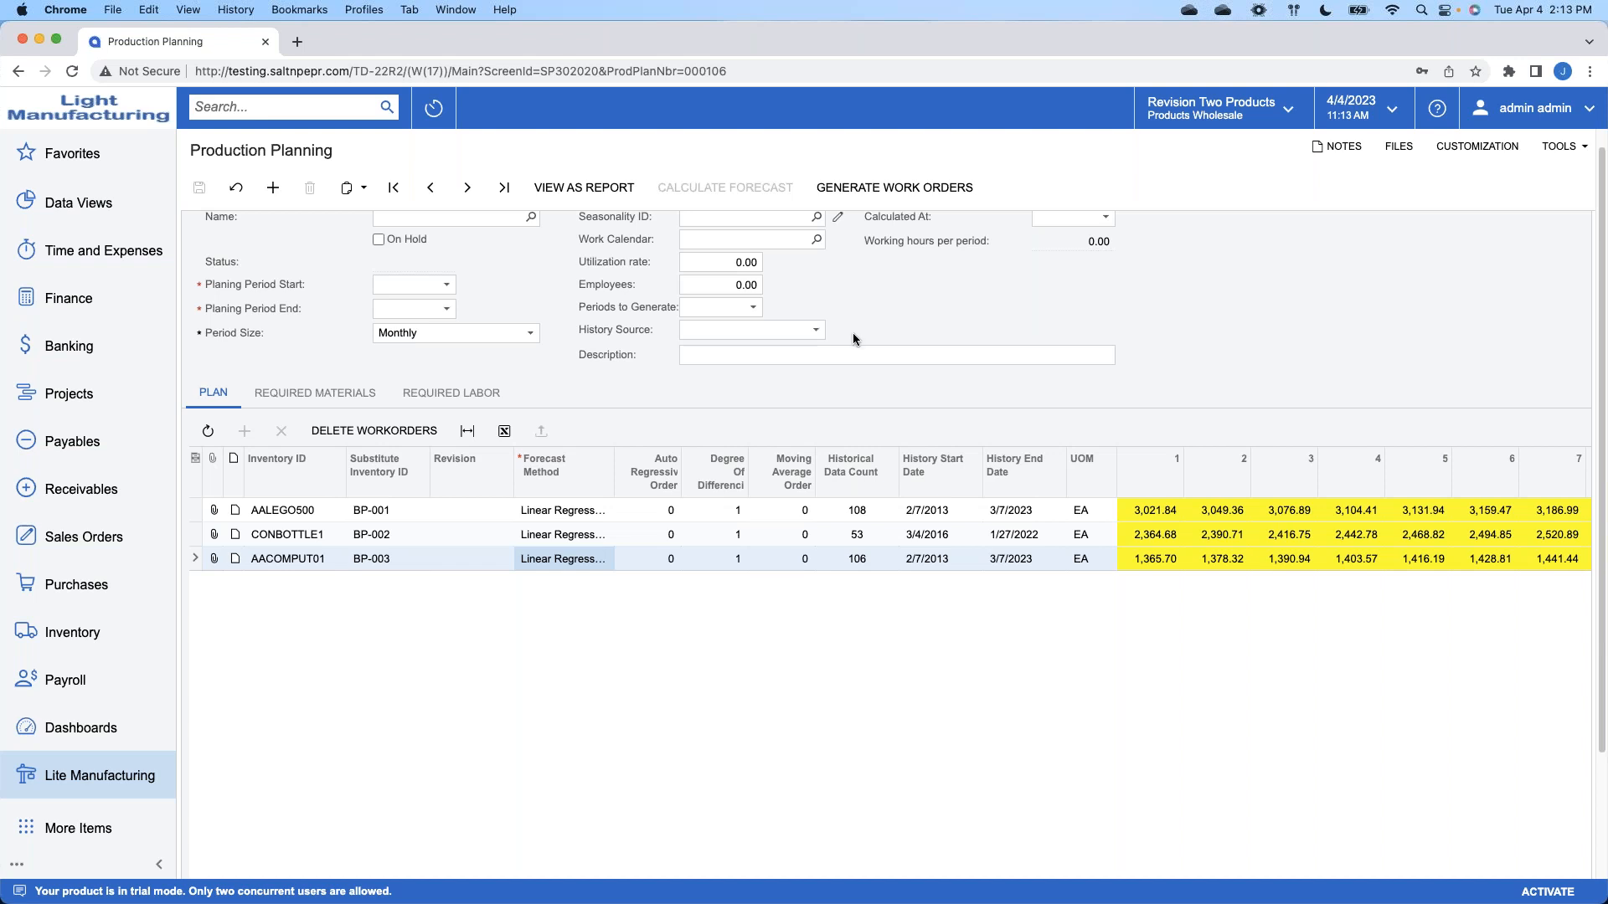
pyautogui.scroll(1, 854, 338)
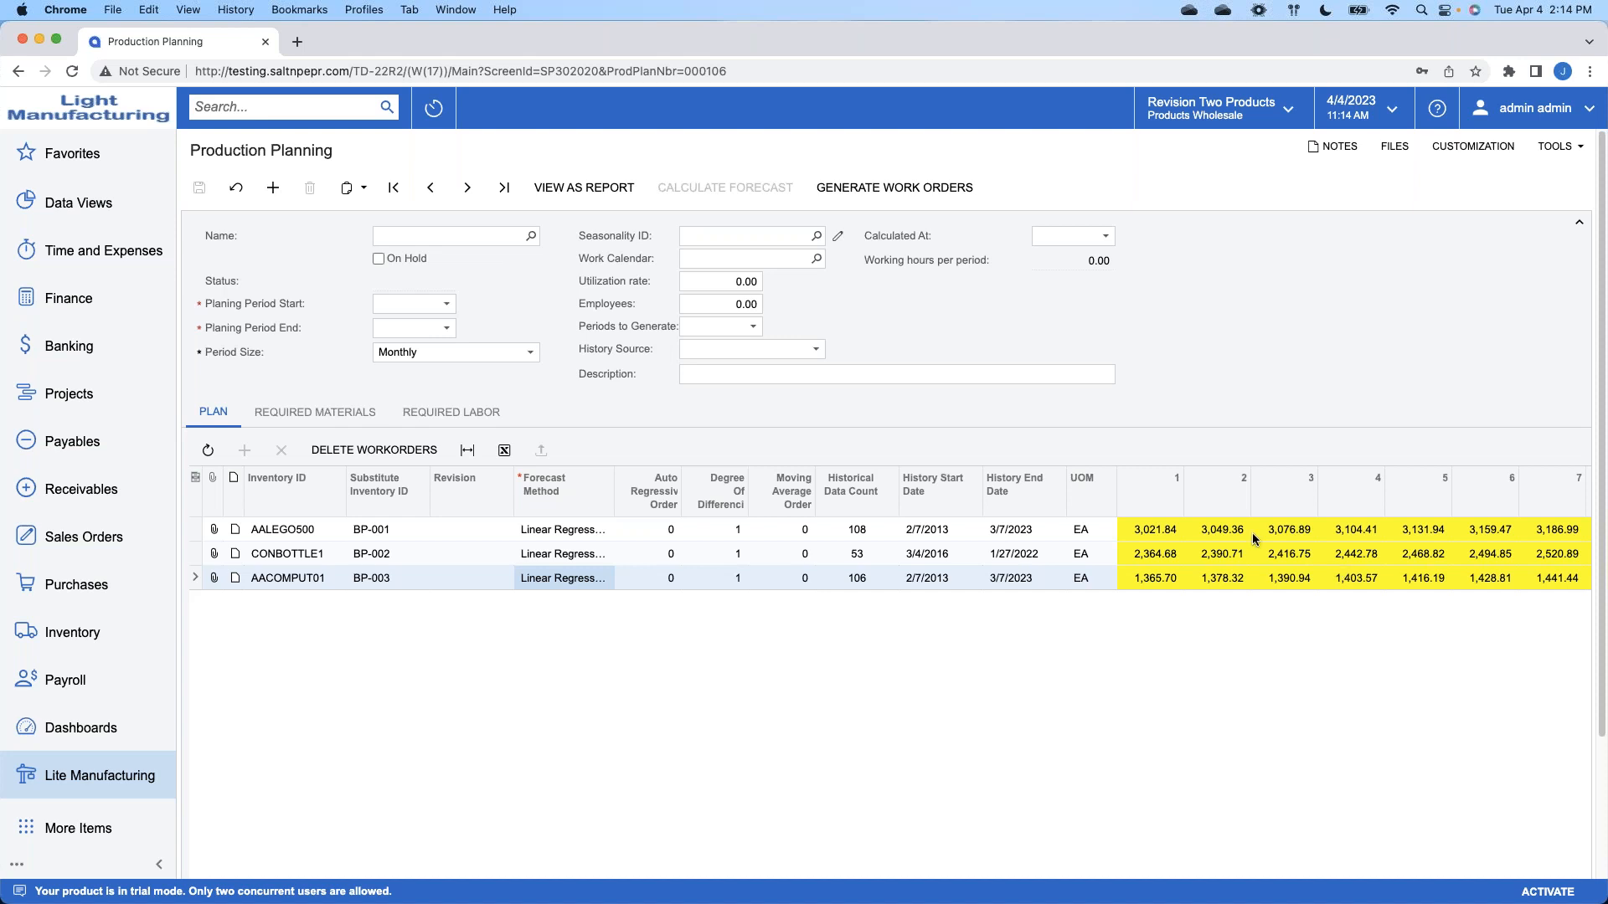
pyautogui.scroll(-1, 1189, 457)
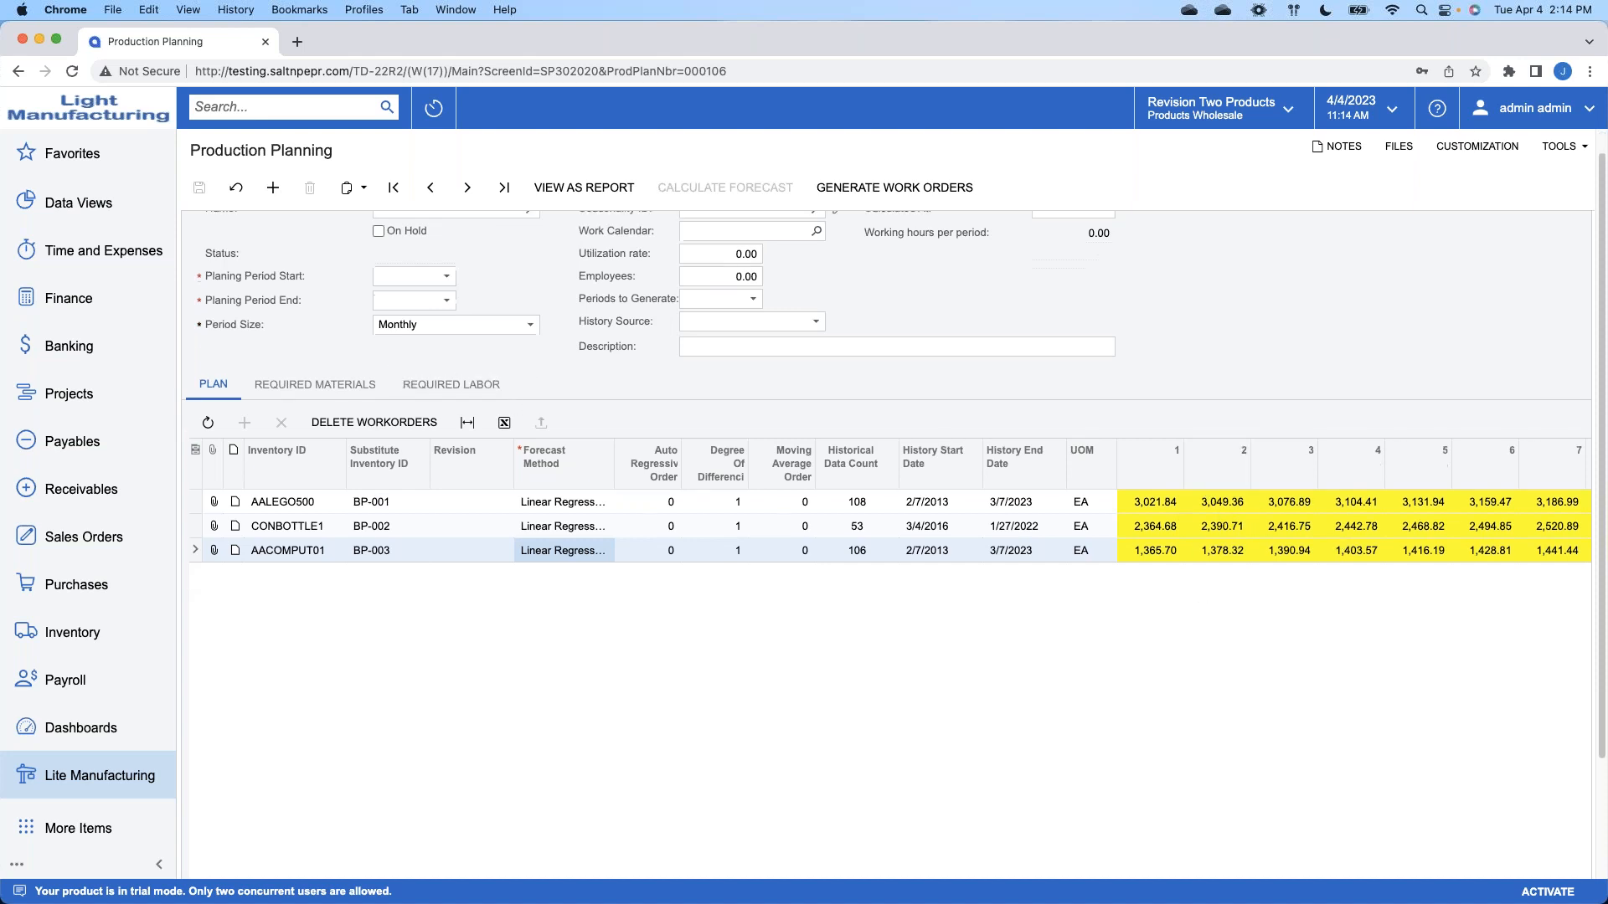
# Step: Review the forecast quantities of the plan's three lines across all 12 monthly periods
pyautogui.scroll(-5, 837, 729)
pyautogui.moveTo(735, 873); pyautogui.dragTo(1035, 873)
pyautogui.scroll(6, 986, 444)
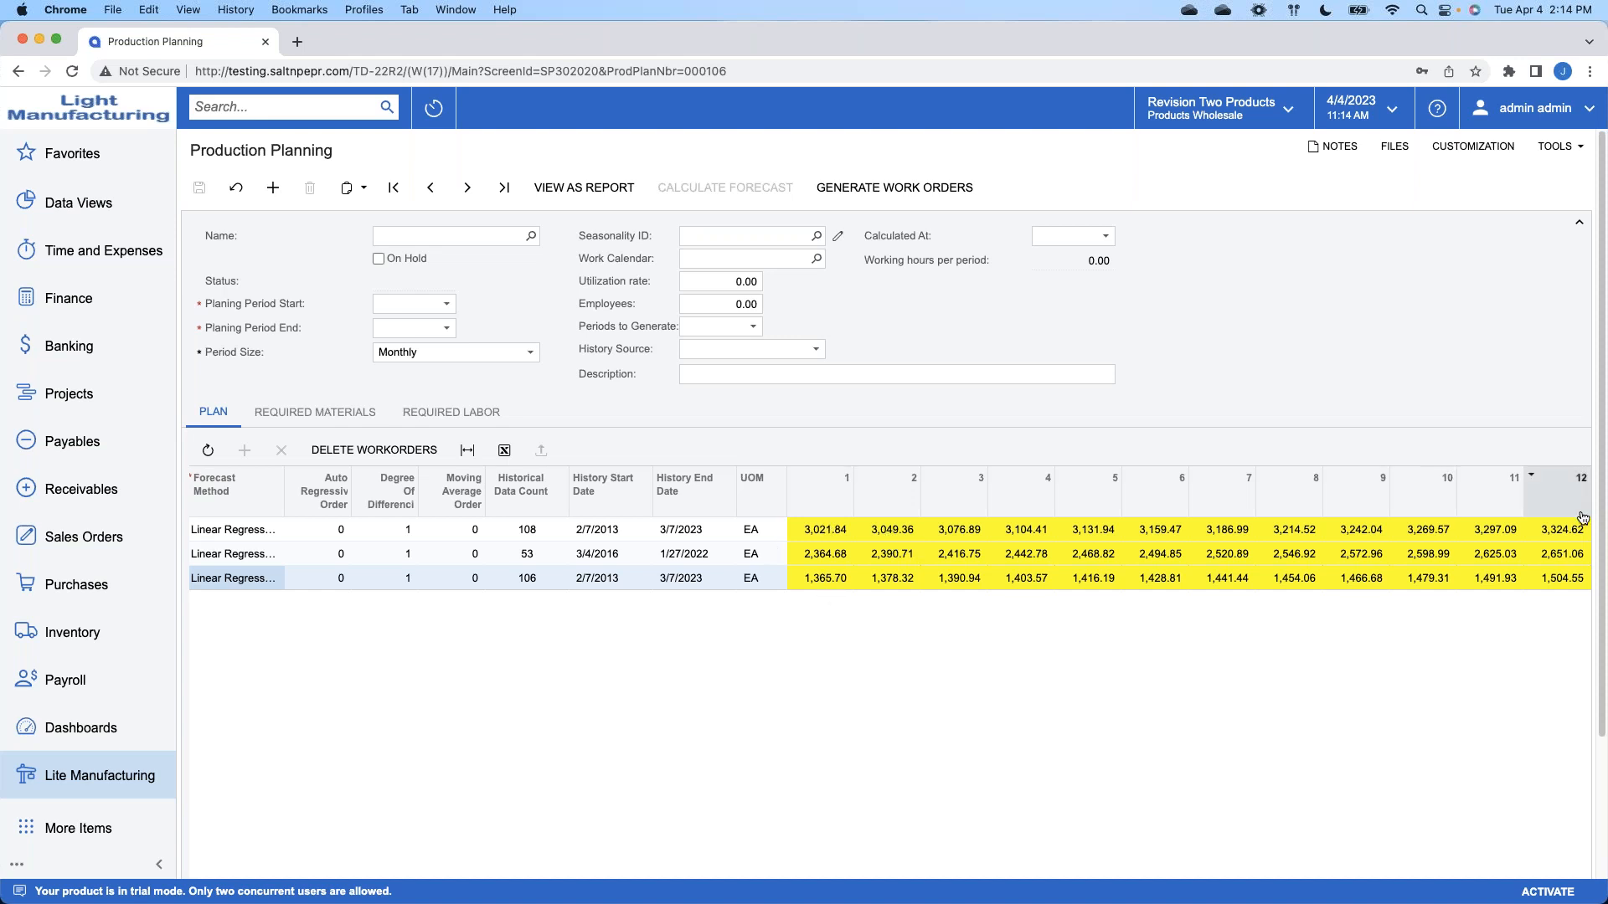
pyautogui.click(759, 328)
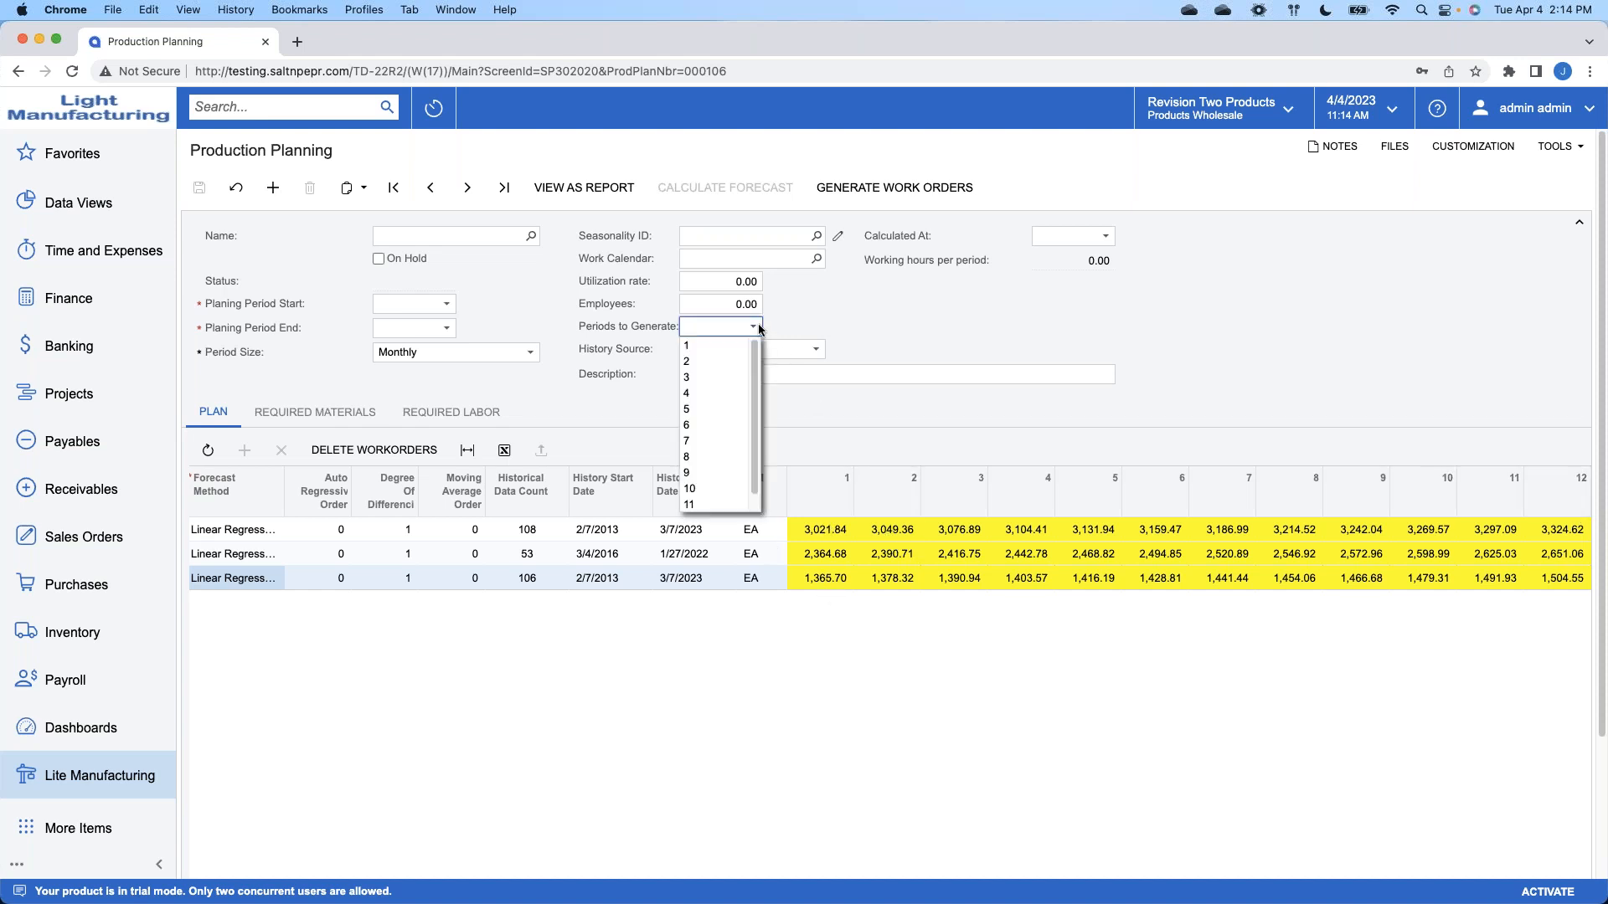
pyautogui.click(731, 345)
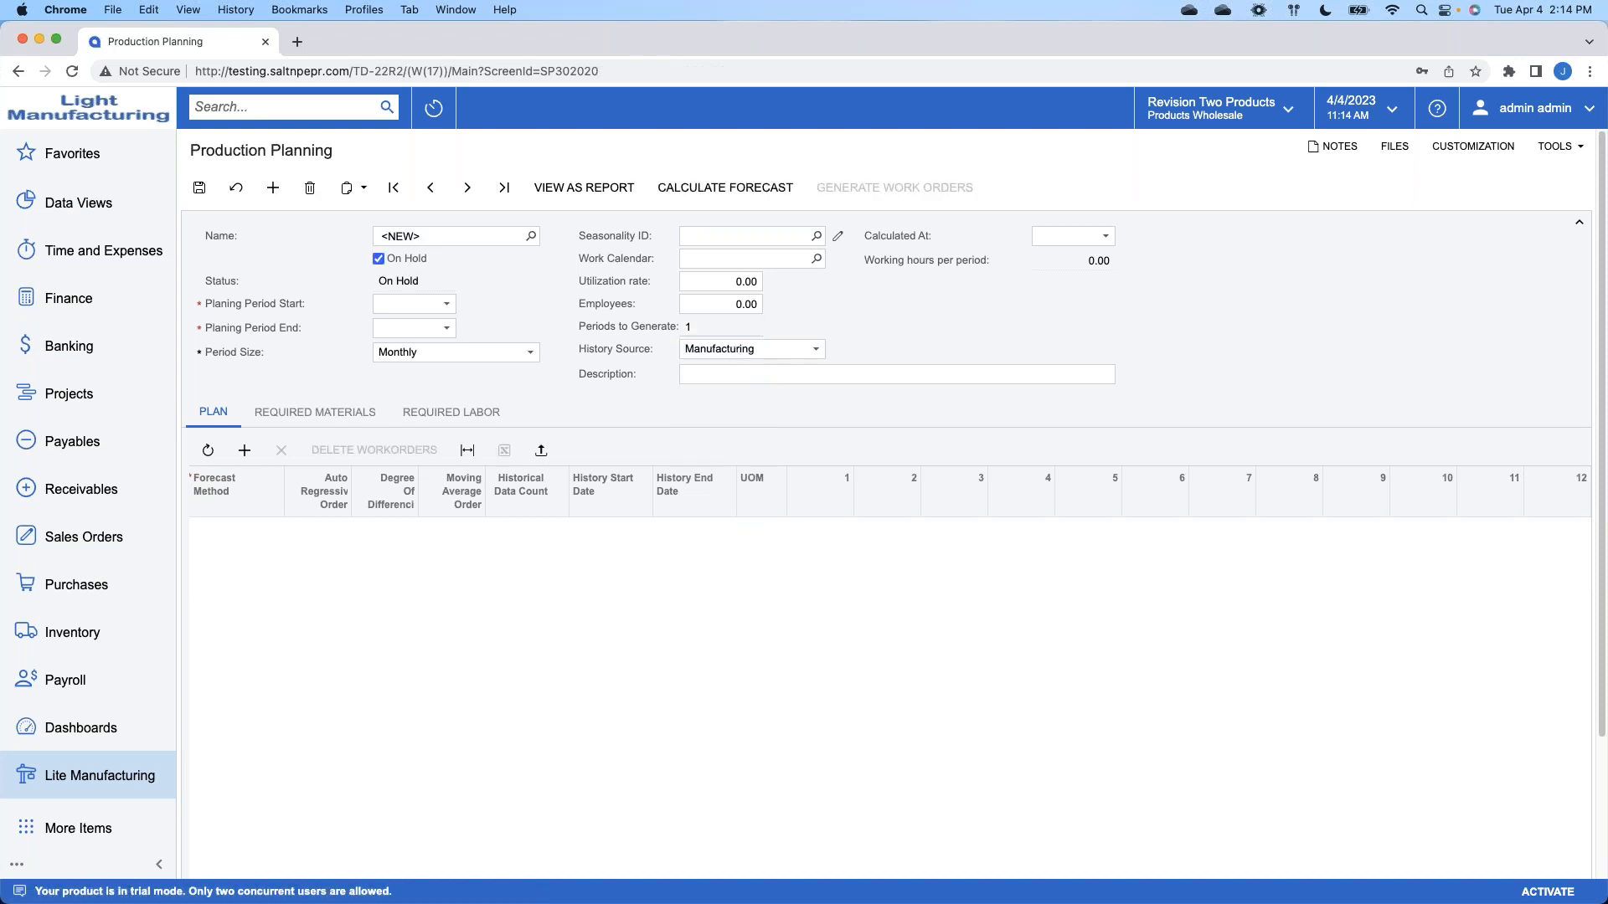
pyautogui.click(432, 189)
pyautogui.click(900, 172)
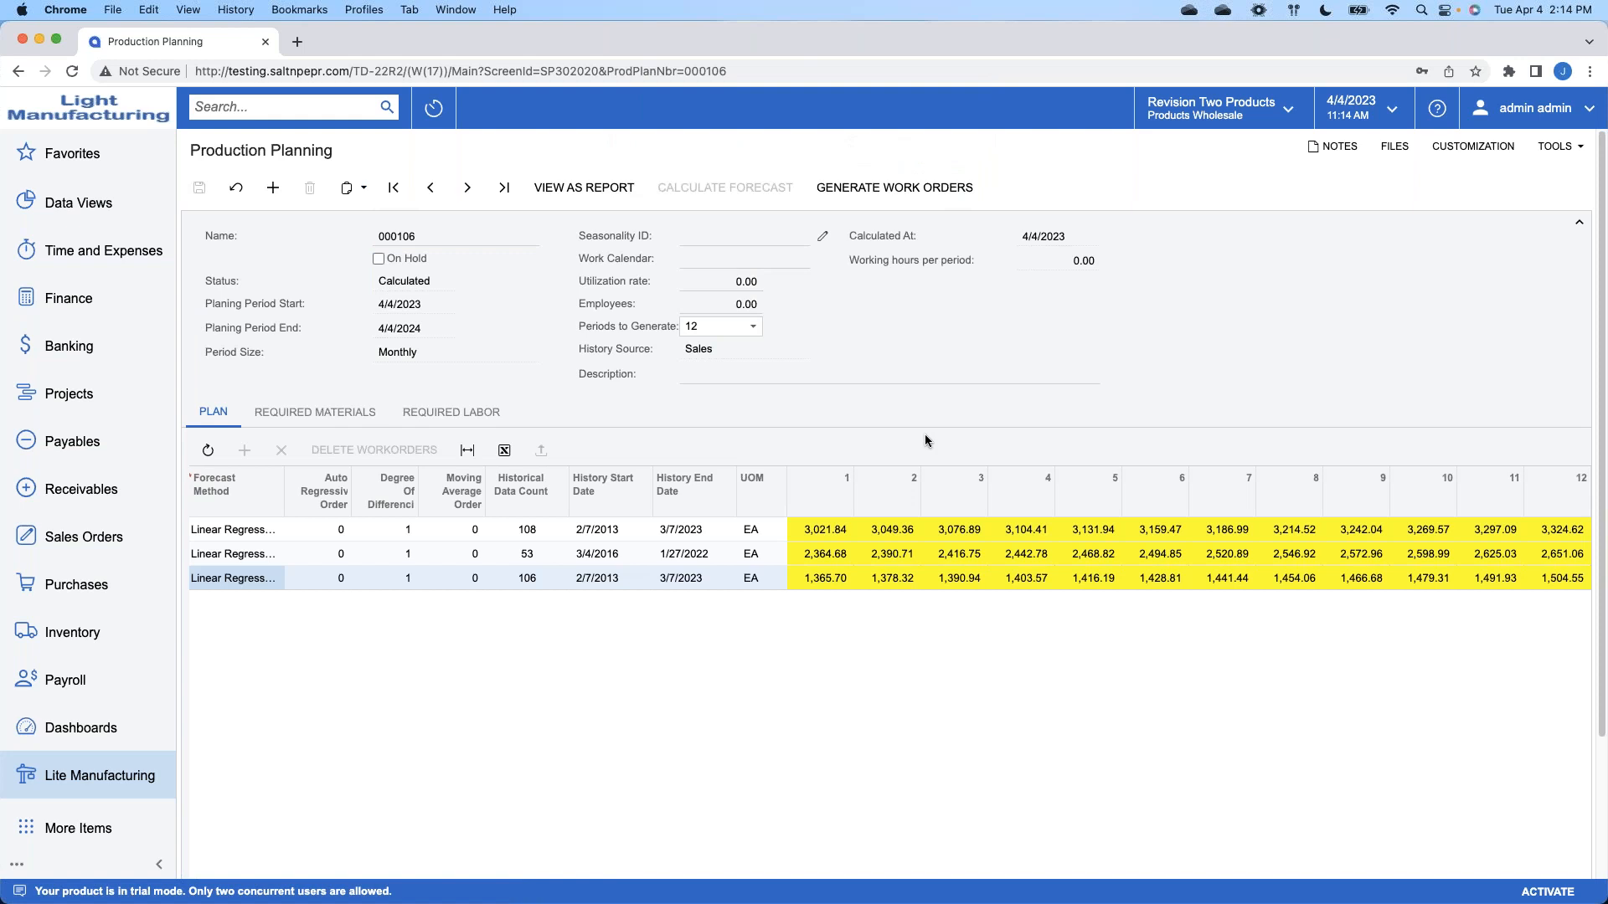
pyautogui.click(395, 256)
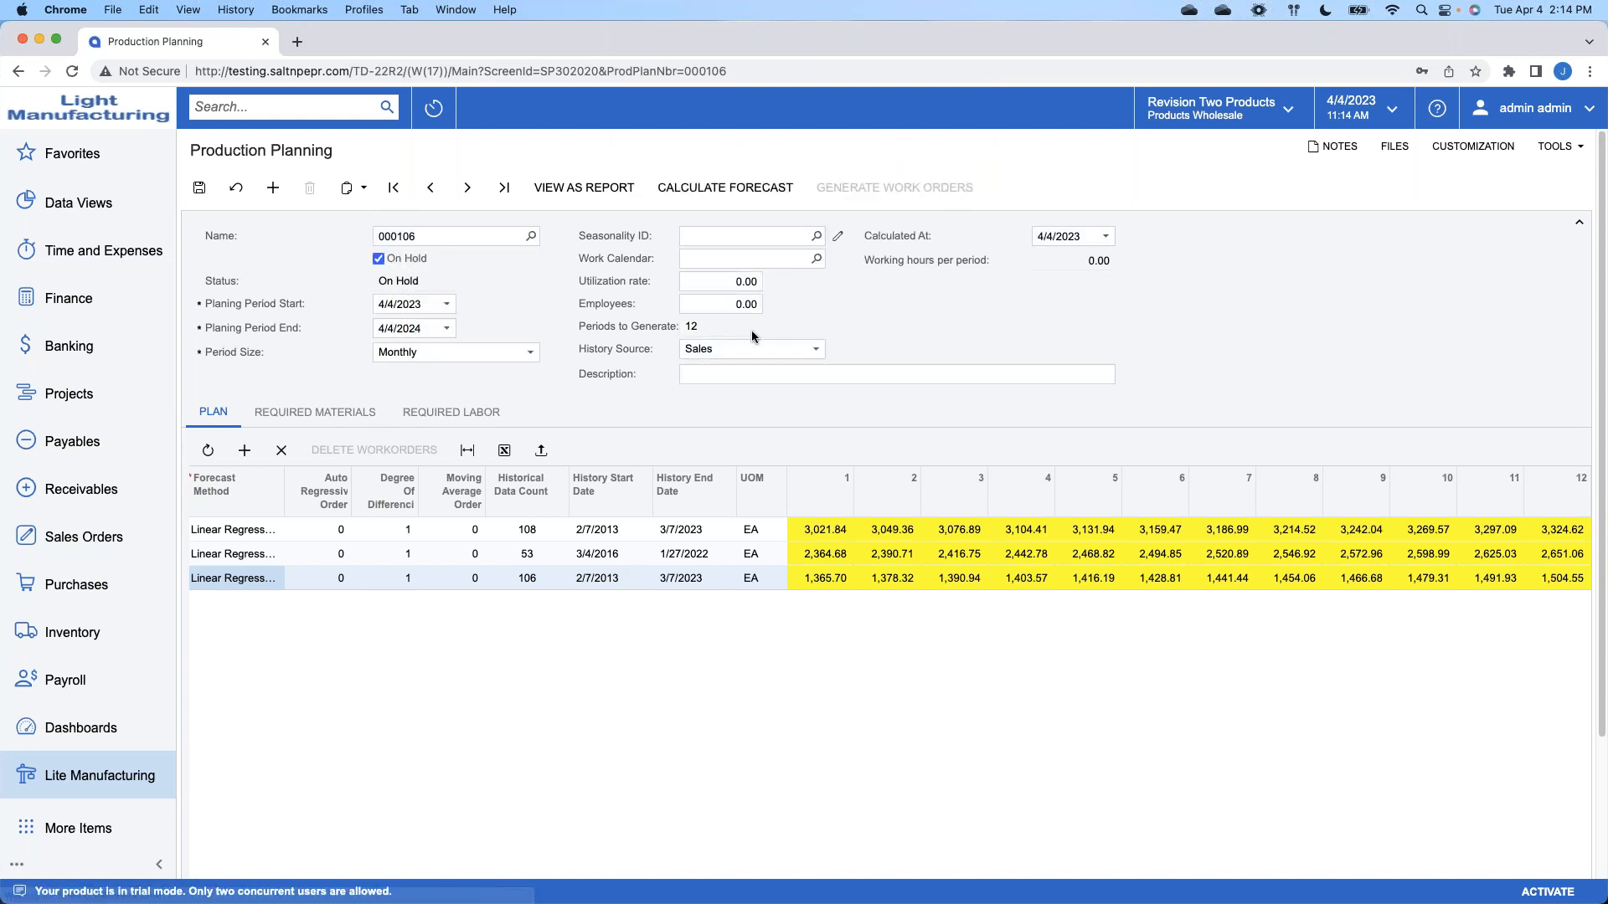
pyautogui.click(410, 259)
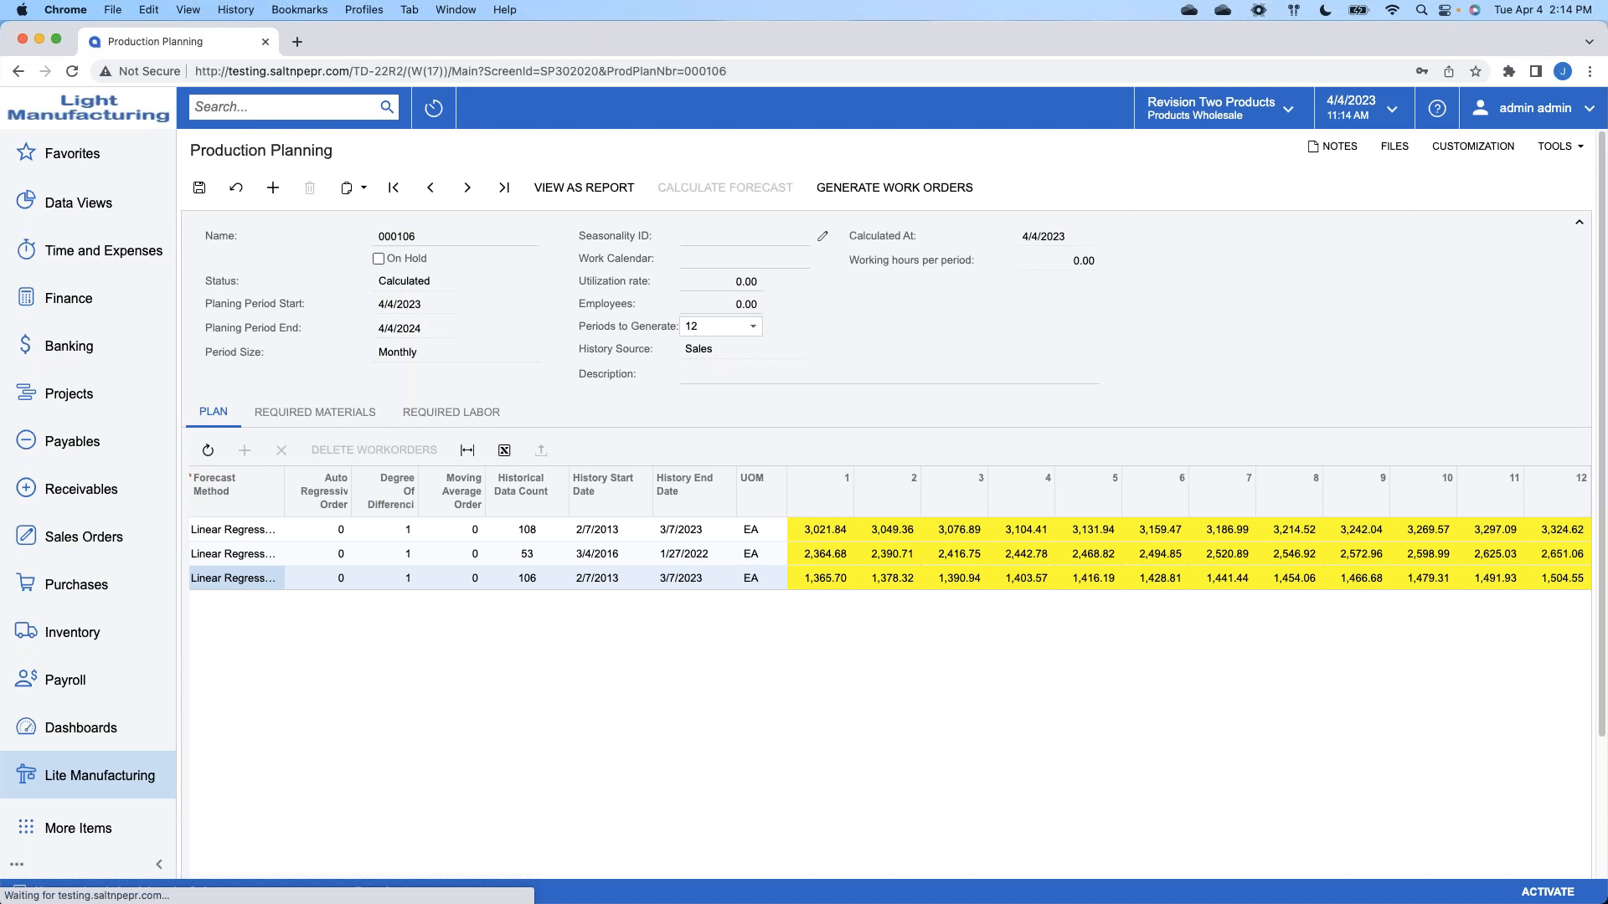
# Step: Set the plan's Periods to Generate to 1 and generate its work orders
pyautogui.click(716, 328)
pyautogui.scroll(1, 717, 352)
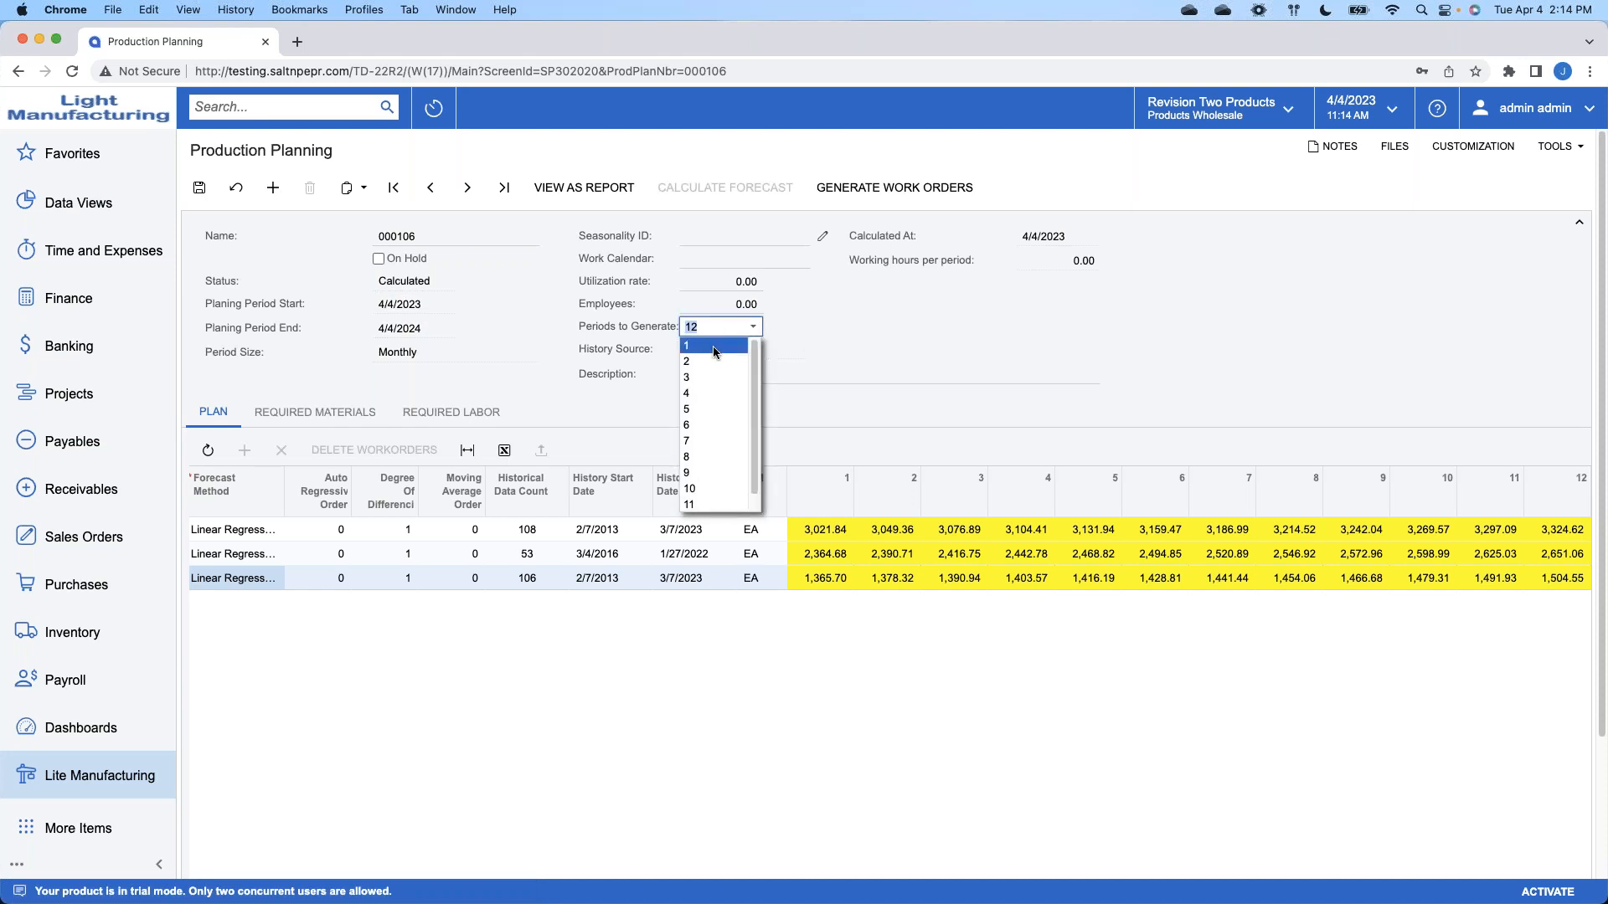
pyautogui.click(718, 345)
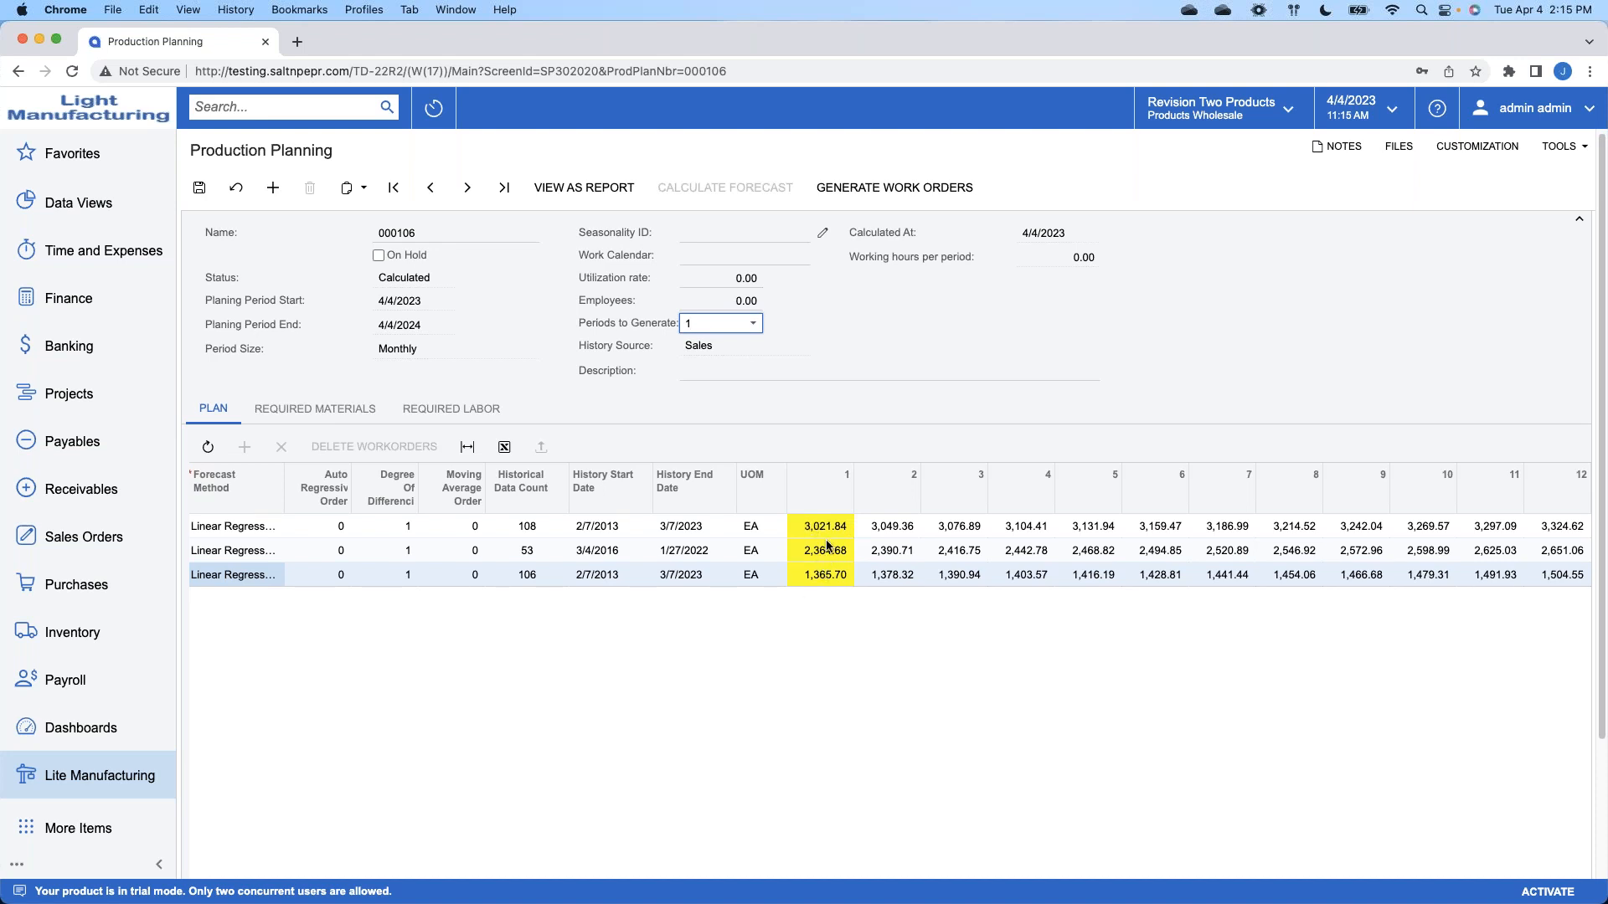
pyautogui.click(915, 203)
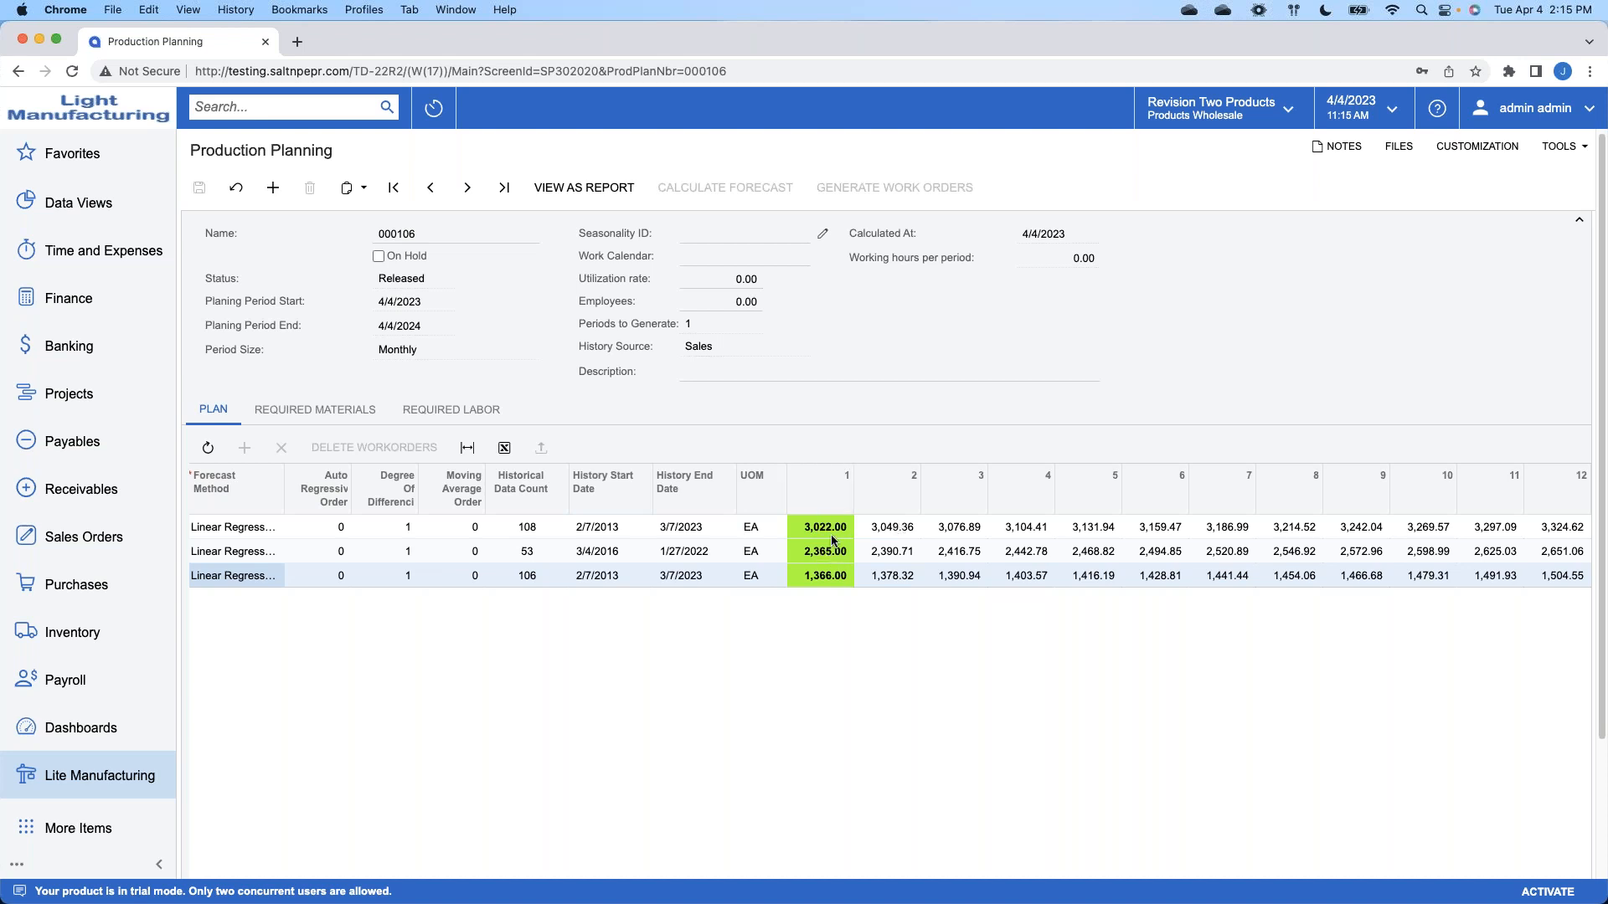
# Step: Open the Prod Orders list in a new browser tab without completed orders and examine the three kit orders generated by the plan
pyautogui.click(121, 780)
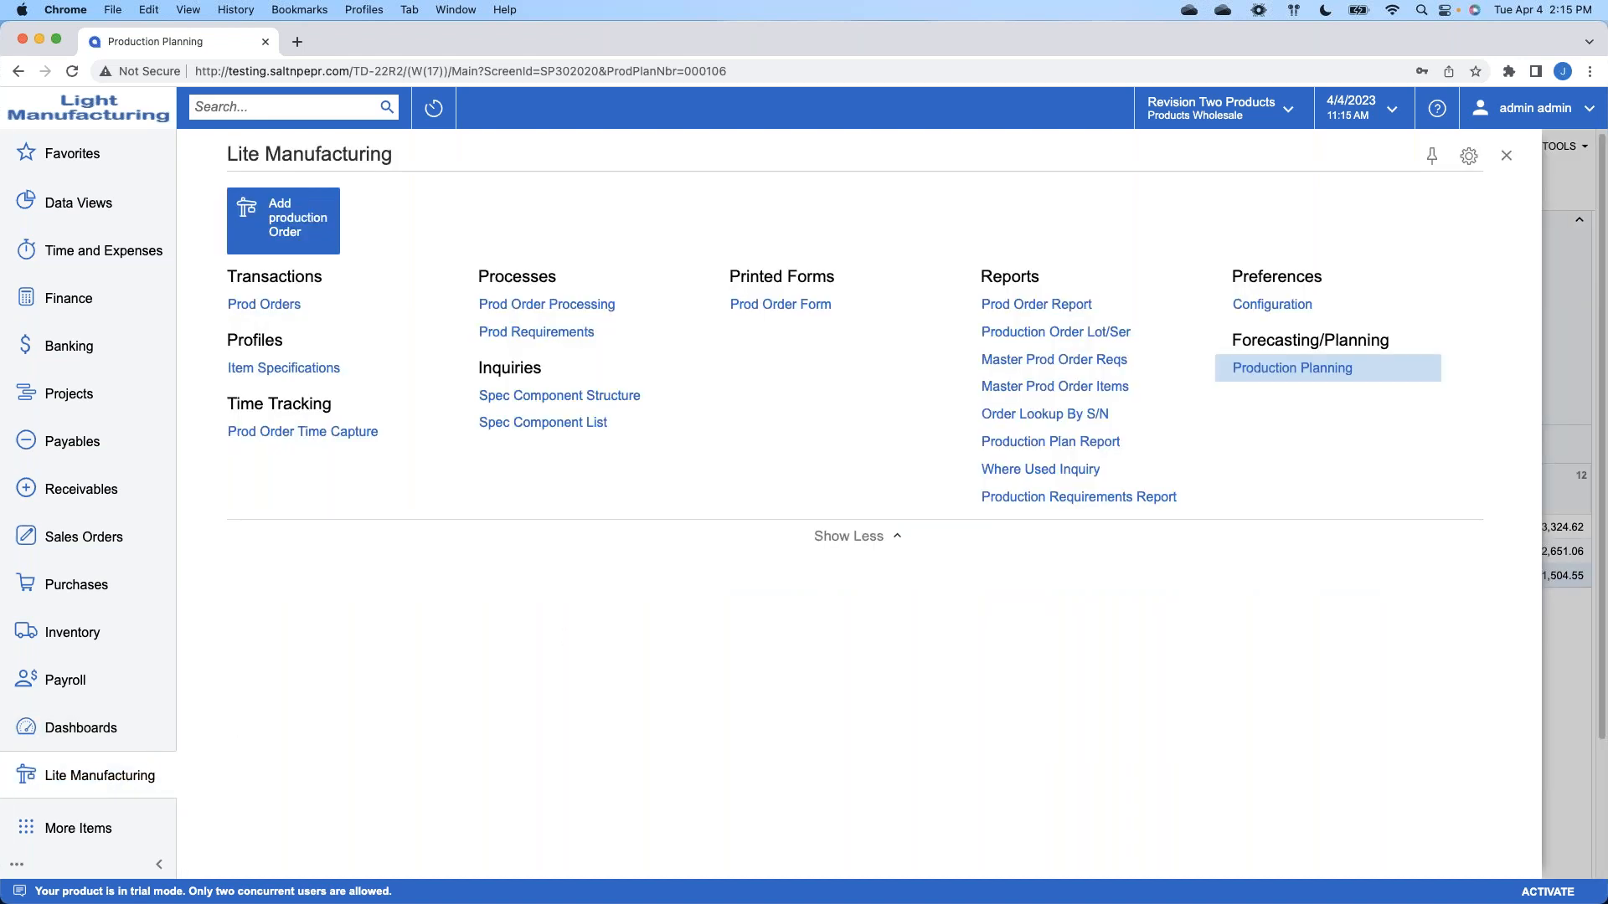
pyautogui.rightClick(283, 307)
pyautogui.click(291, 335)
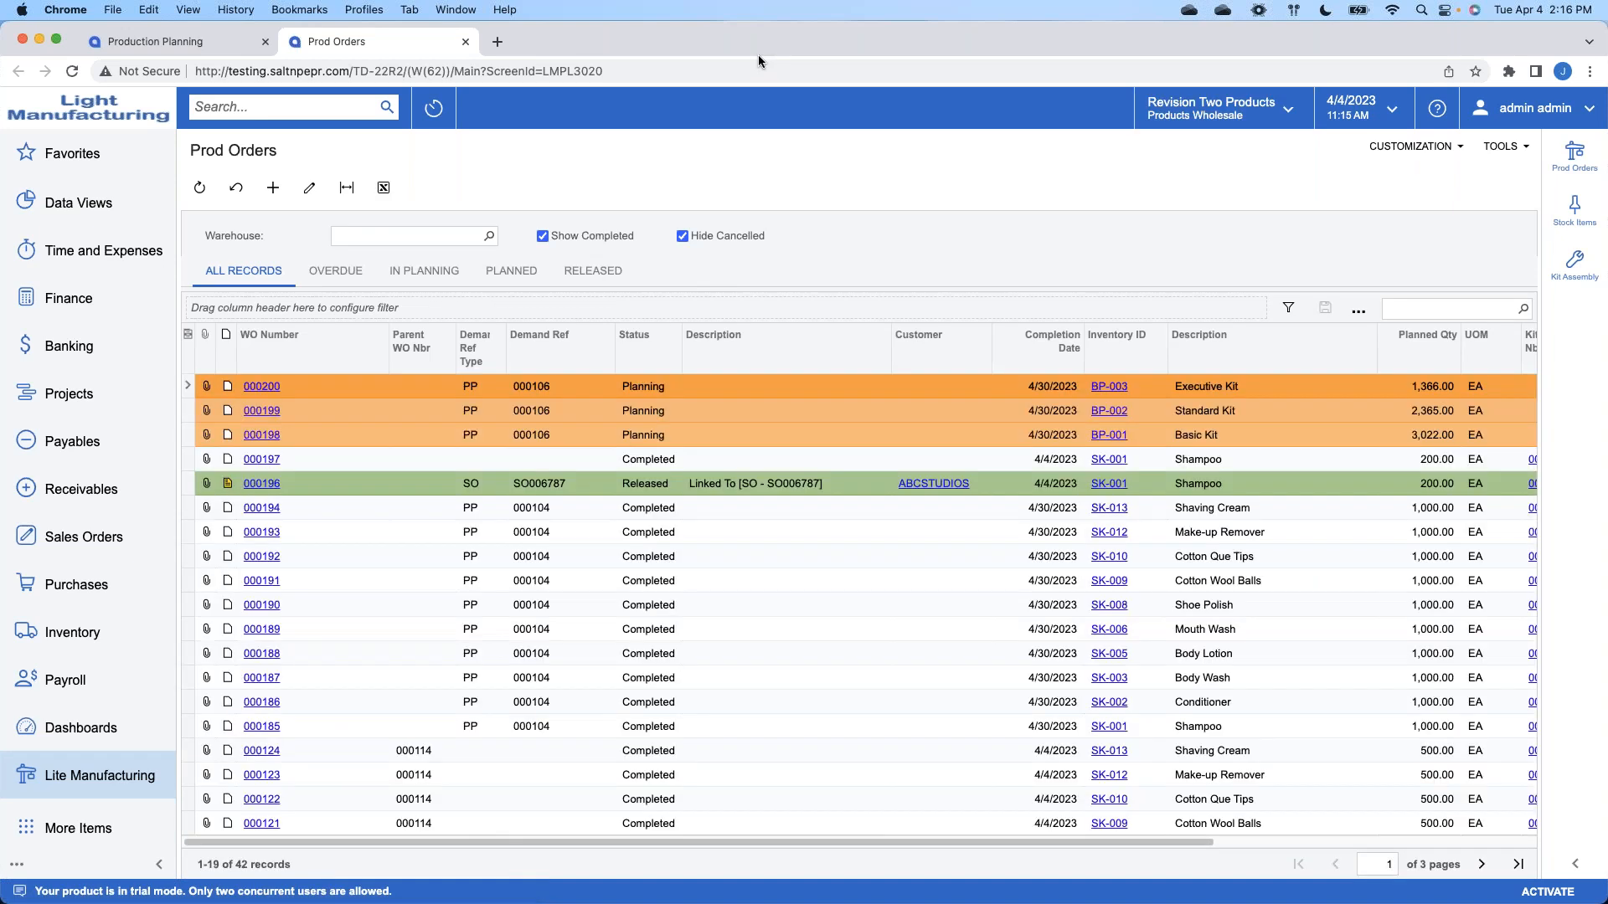
pyautogui.click(626, 235)
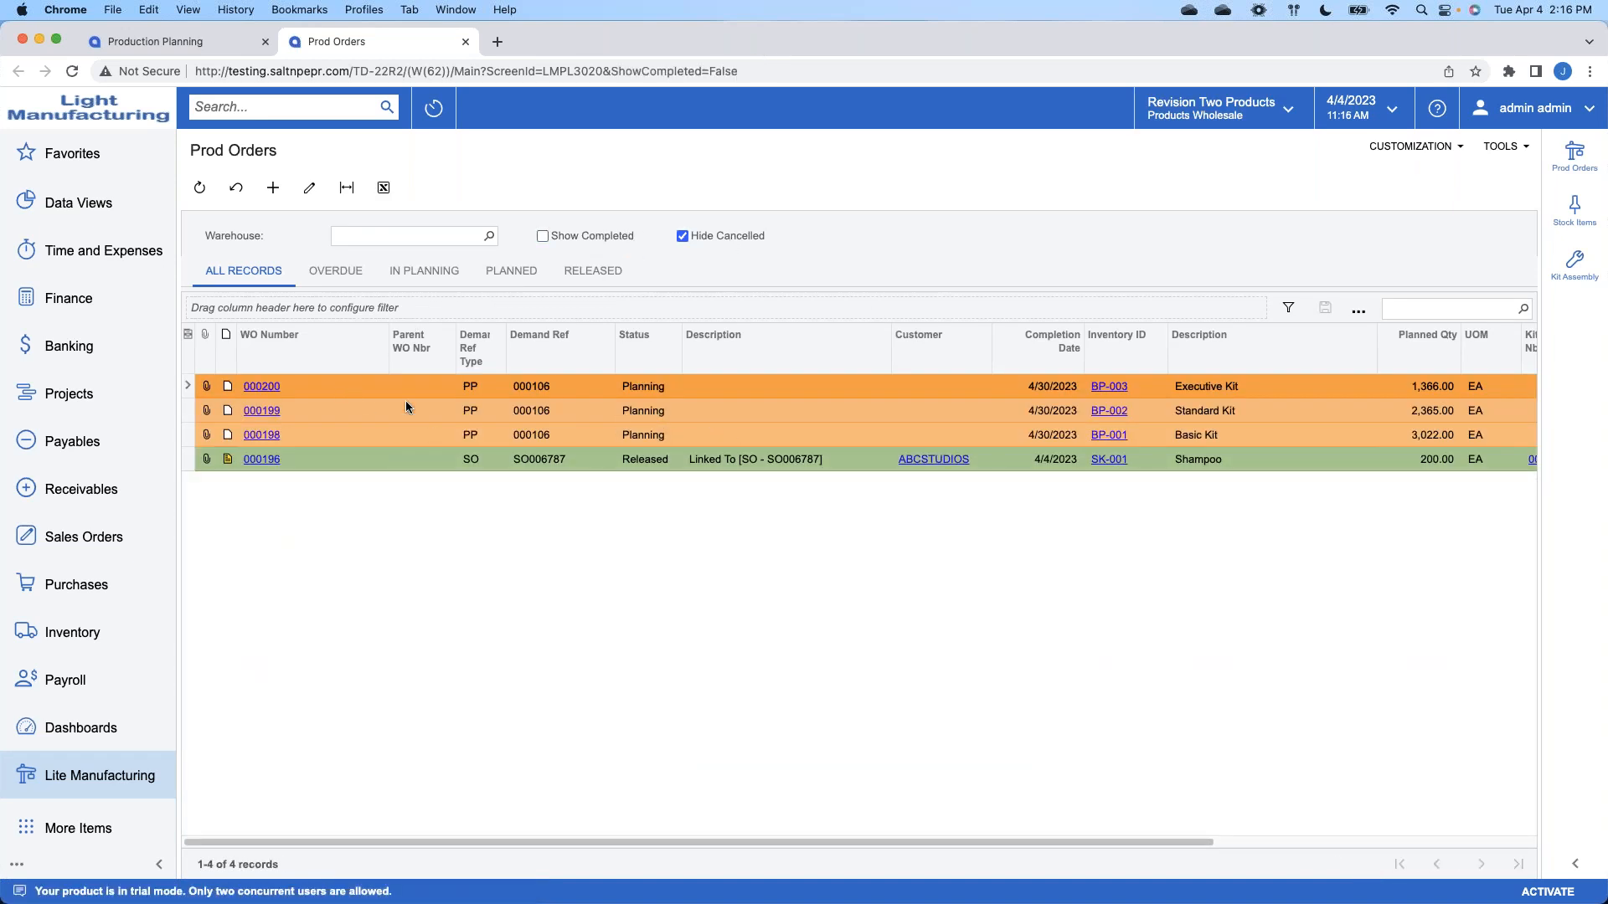
pyautogui.click(584, 410)
pyautogui.click(600, 436)
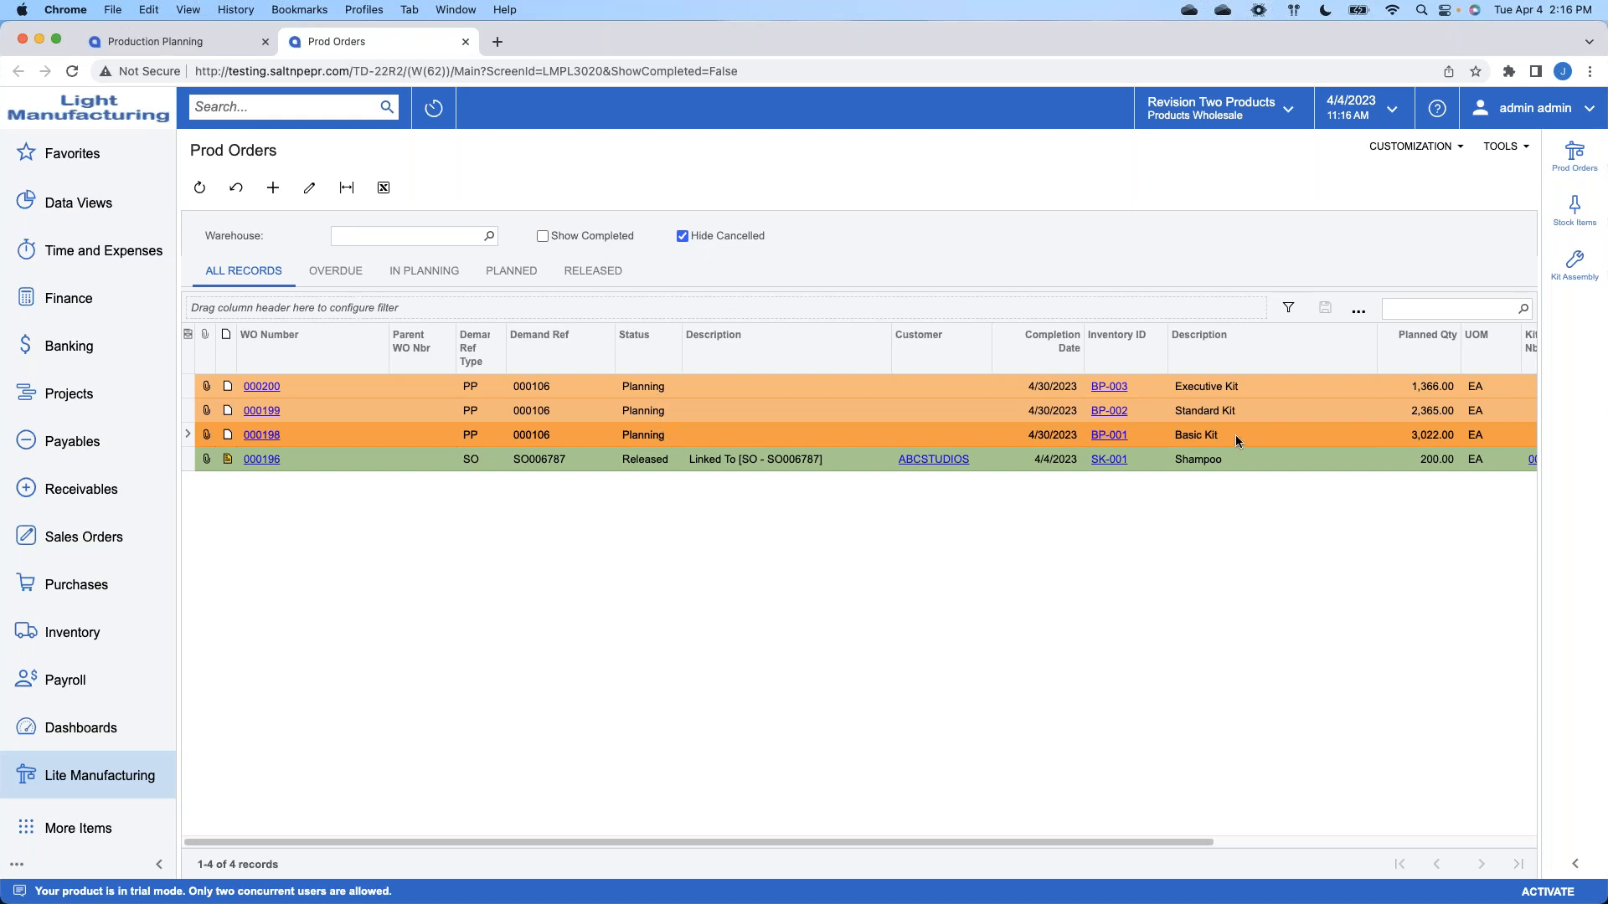
pyautogui.click(1220, 410)
pyautogui.click(1215, 396)
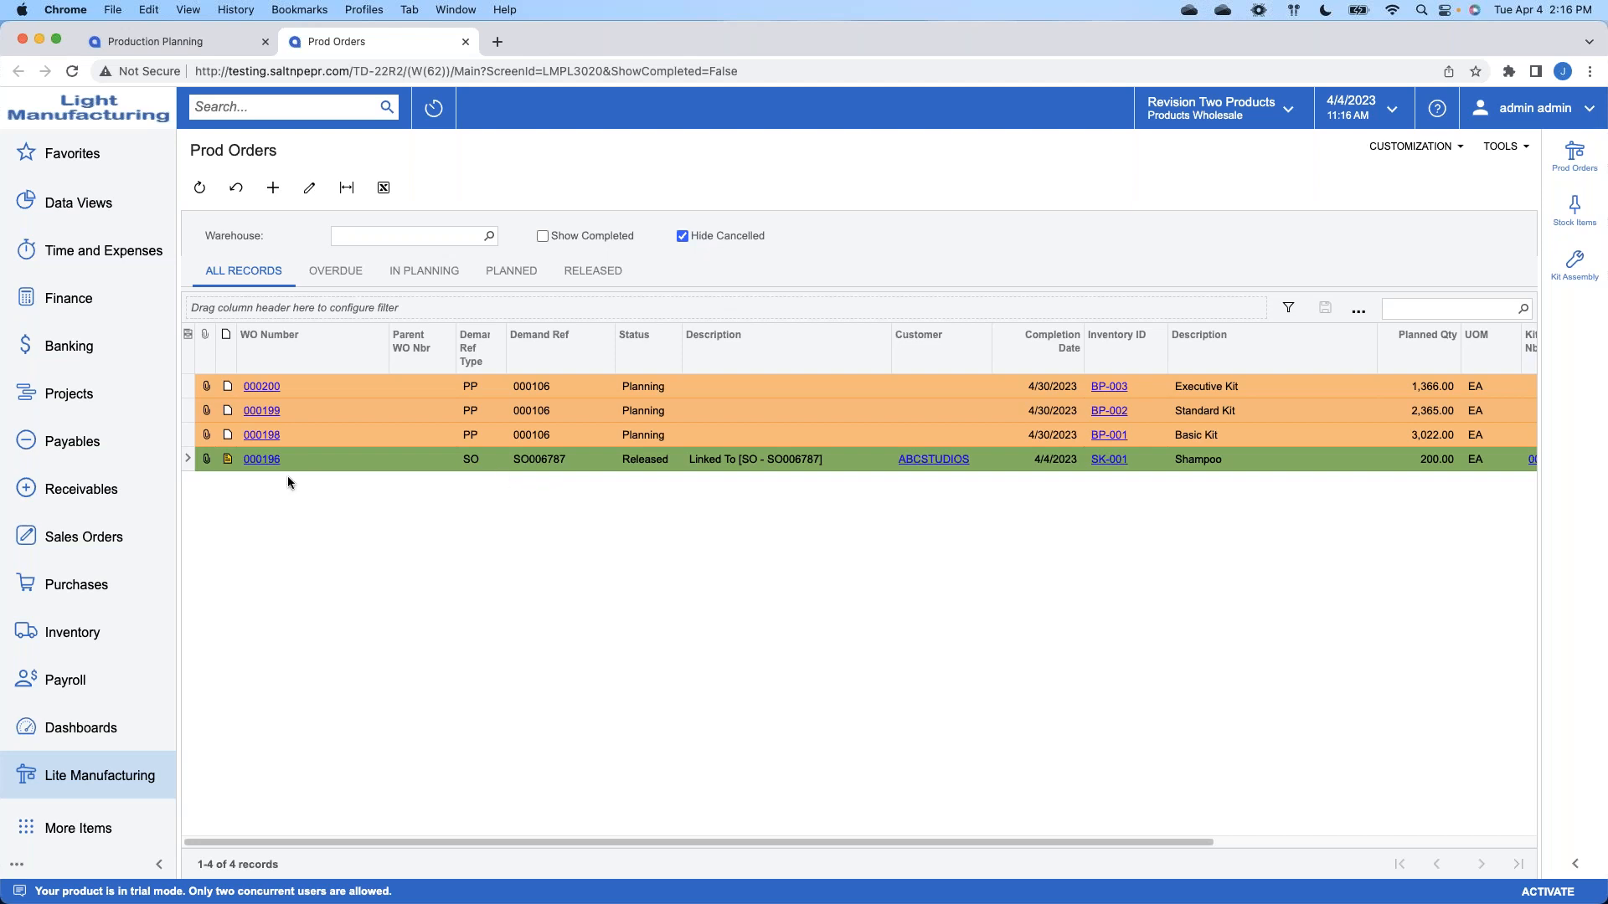
# Step: Read the record note on the released Shampoo production order and check the label line in the order's materials
pyautogui.click(228, 462)
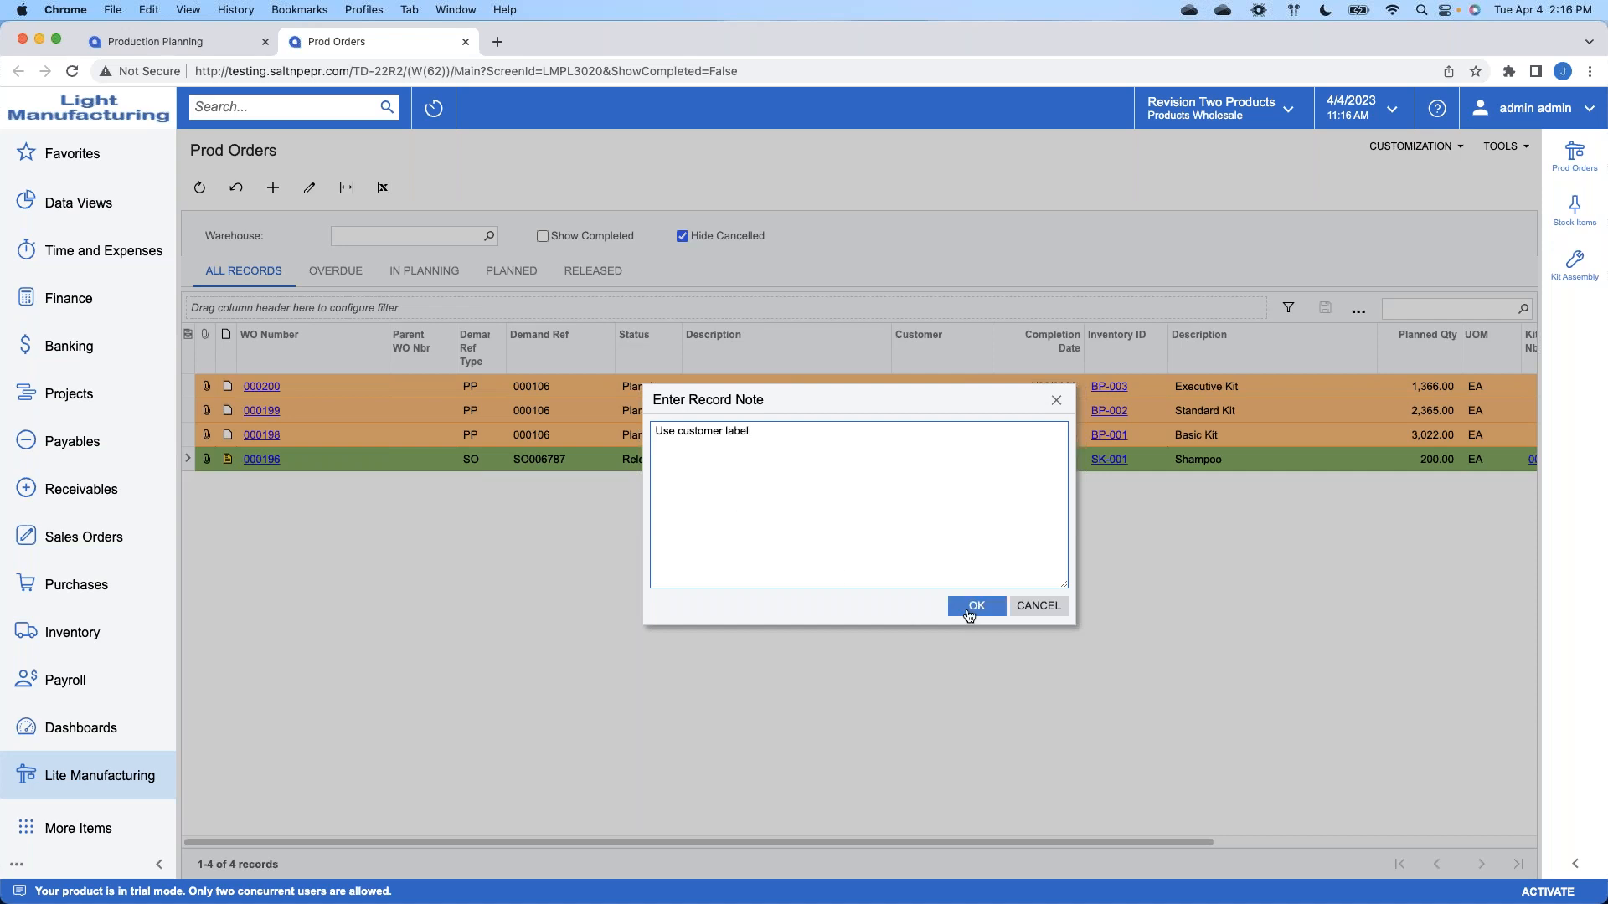
pyautogui.click(969, 613)
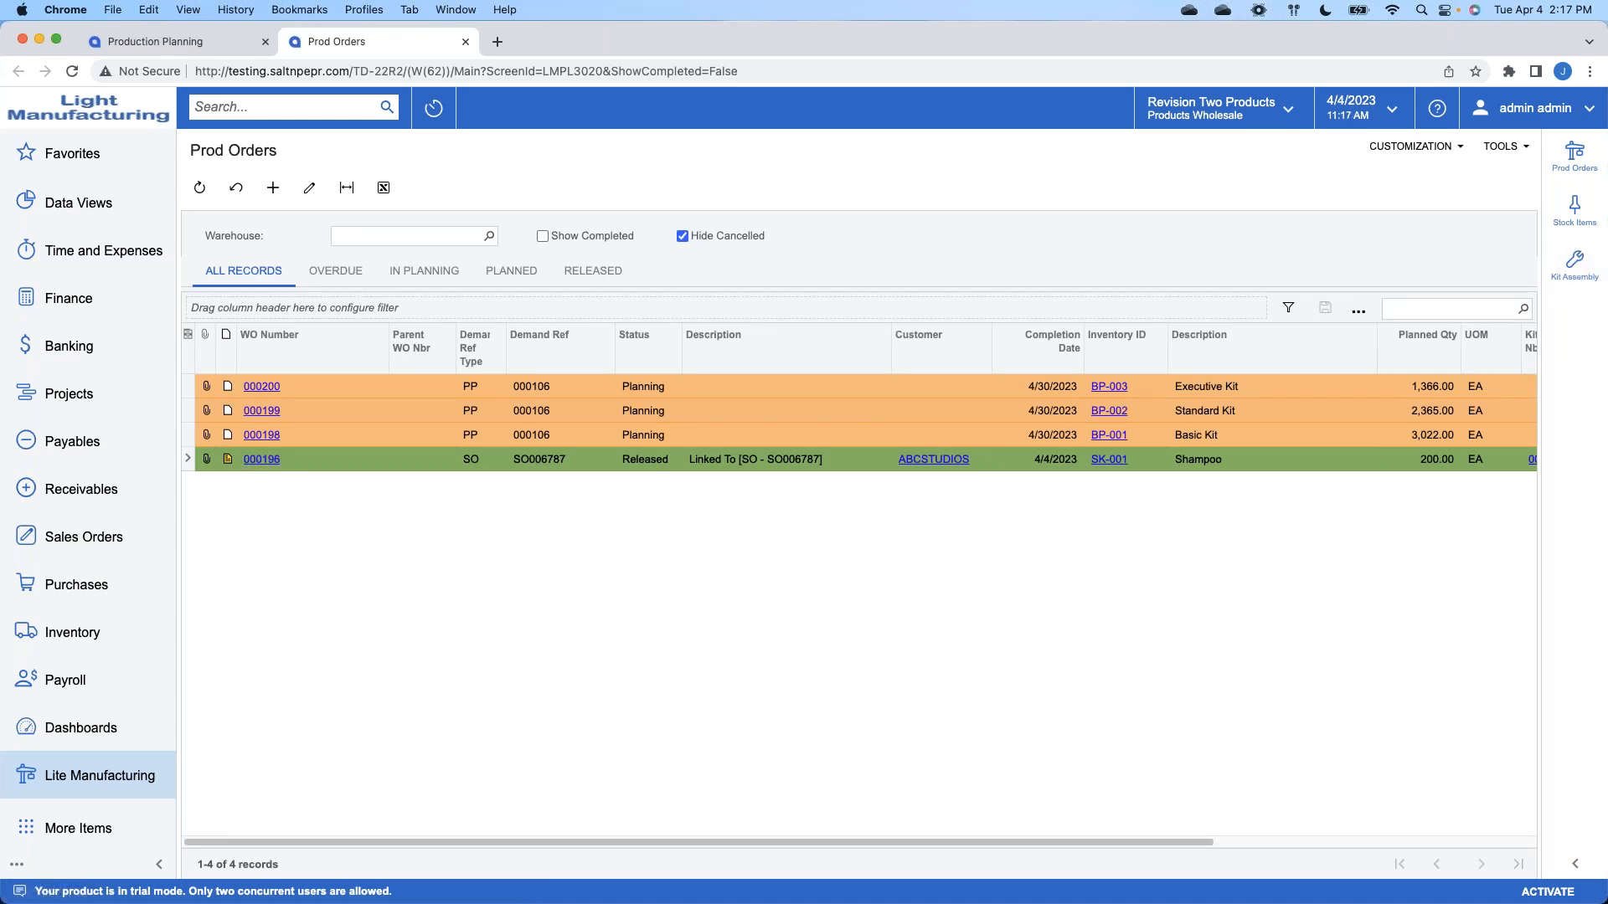
pyautogui.click(246, 461)
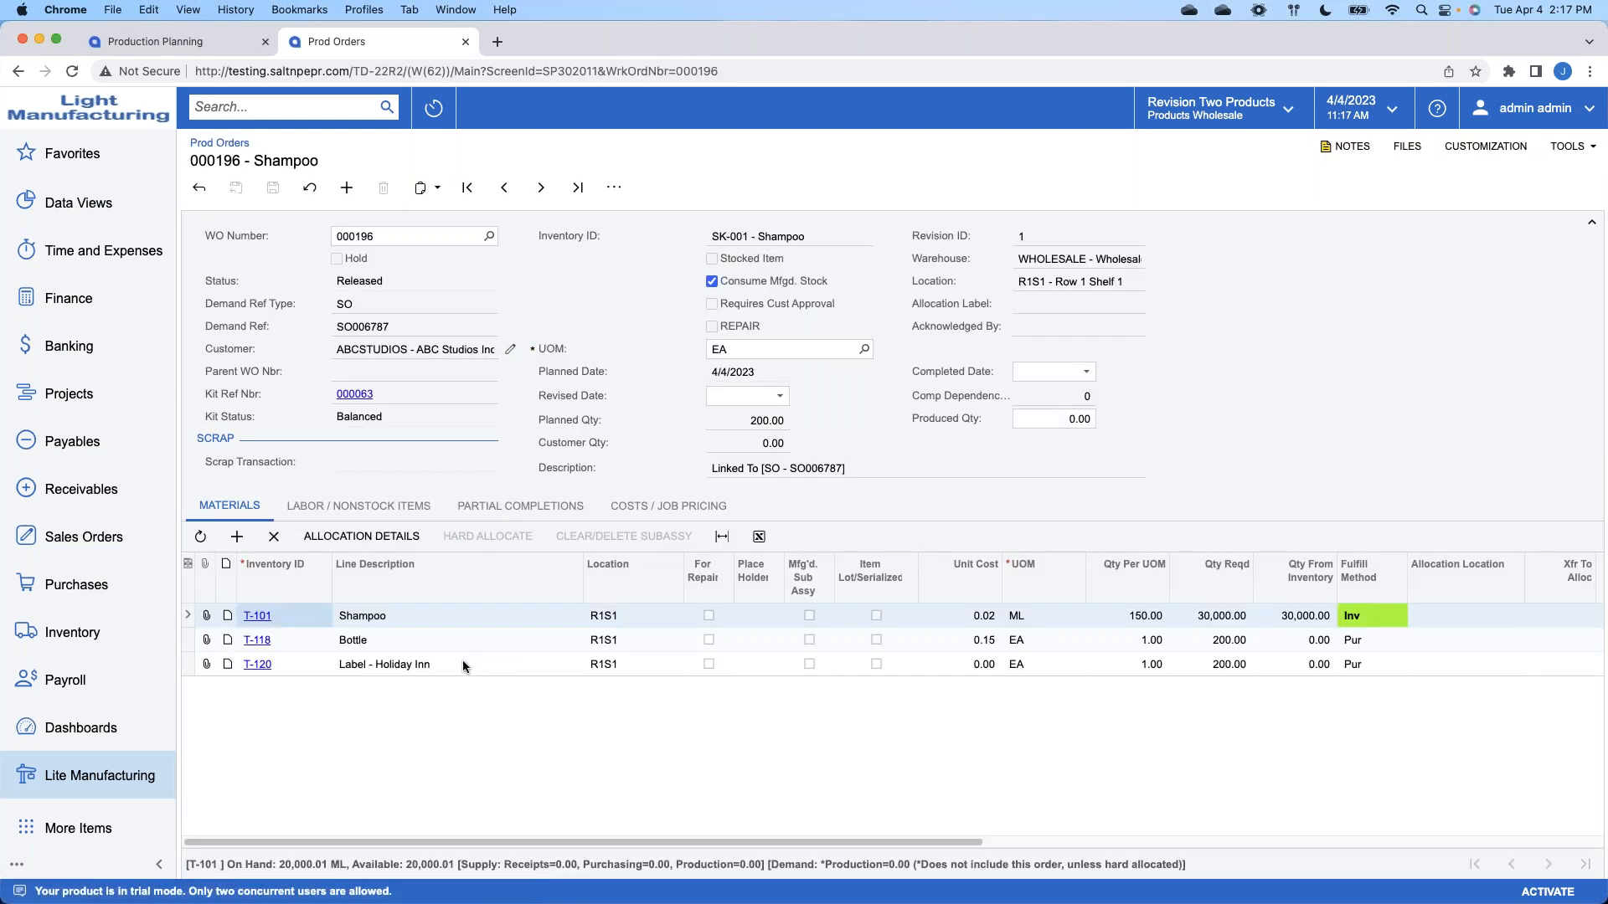
pyautogui.click(463, 664)
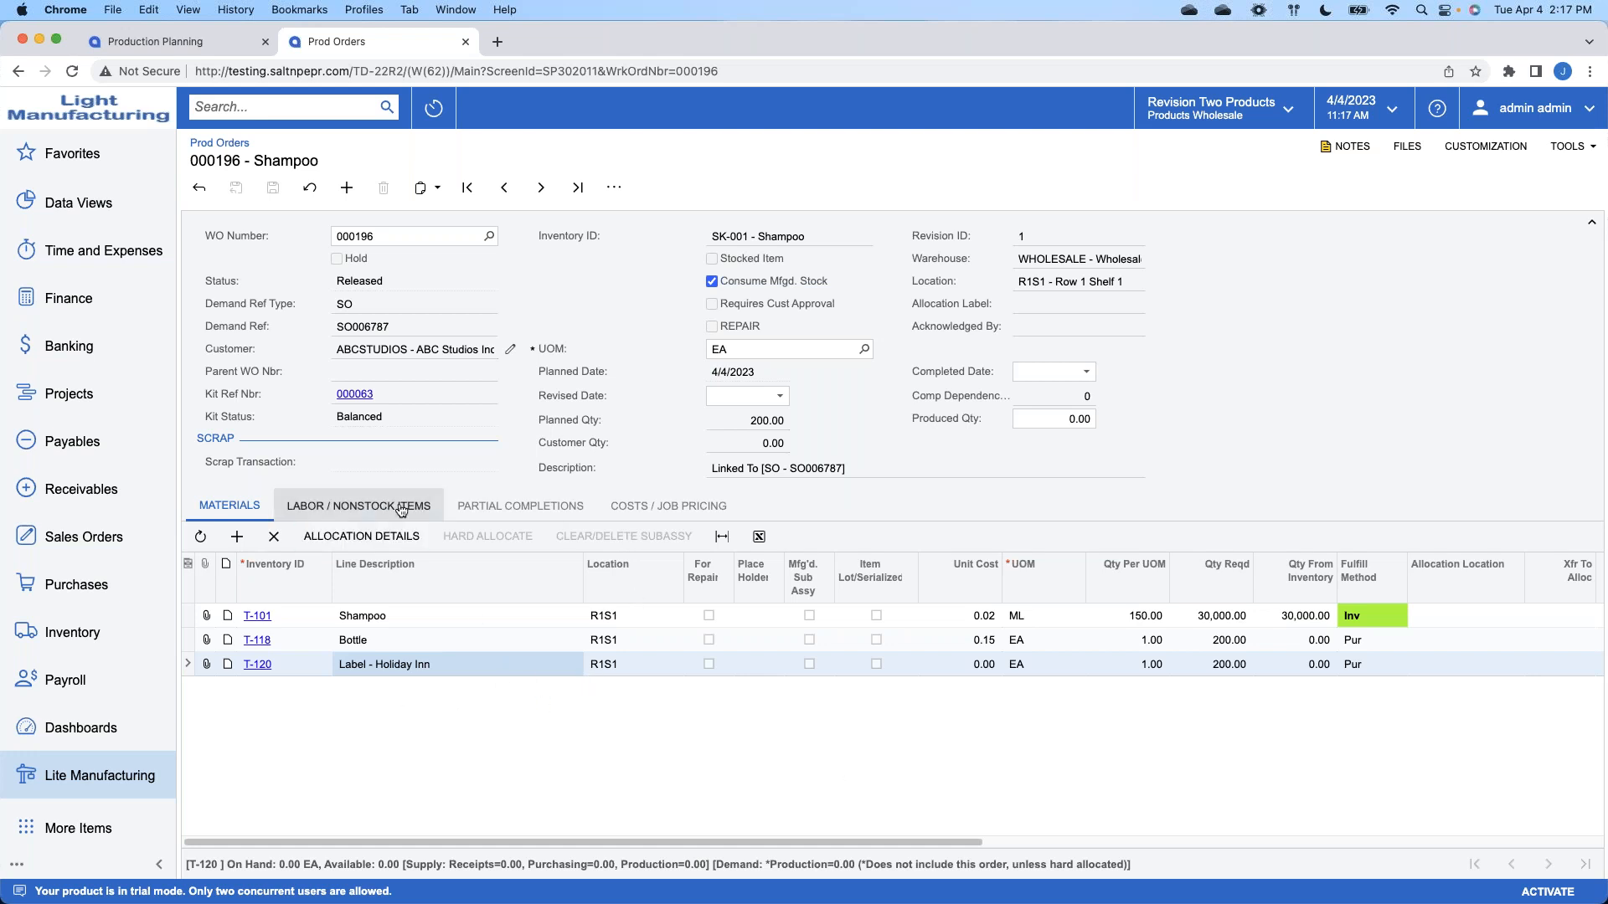
pyautogui.click(199, 189)
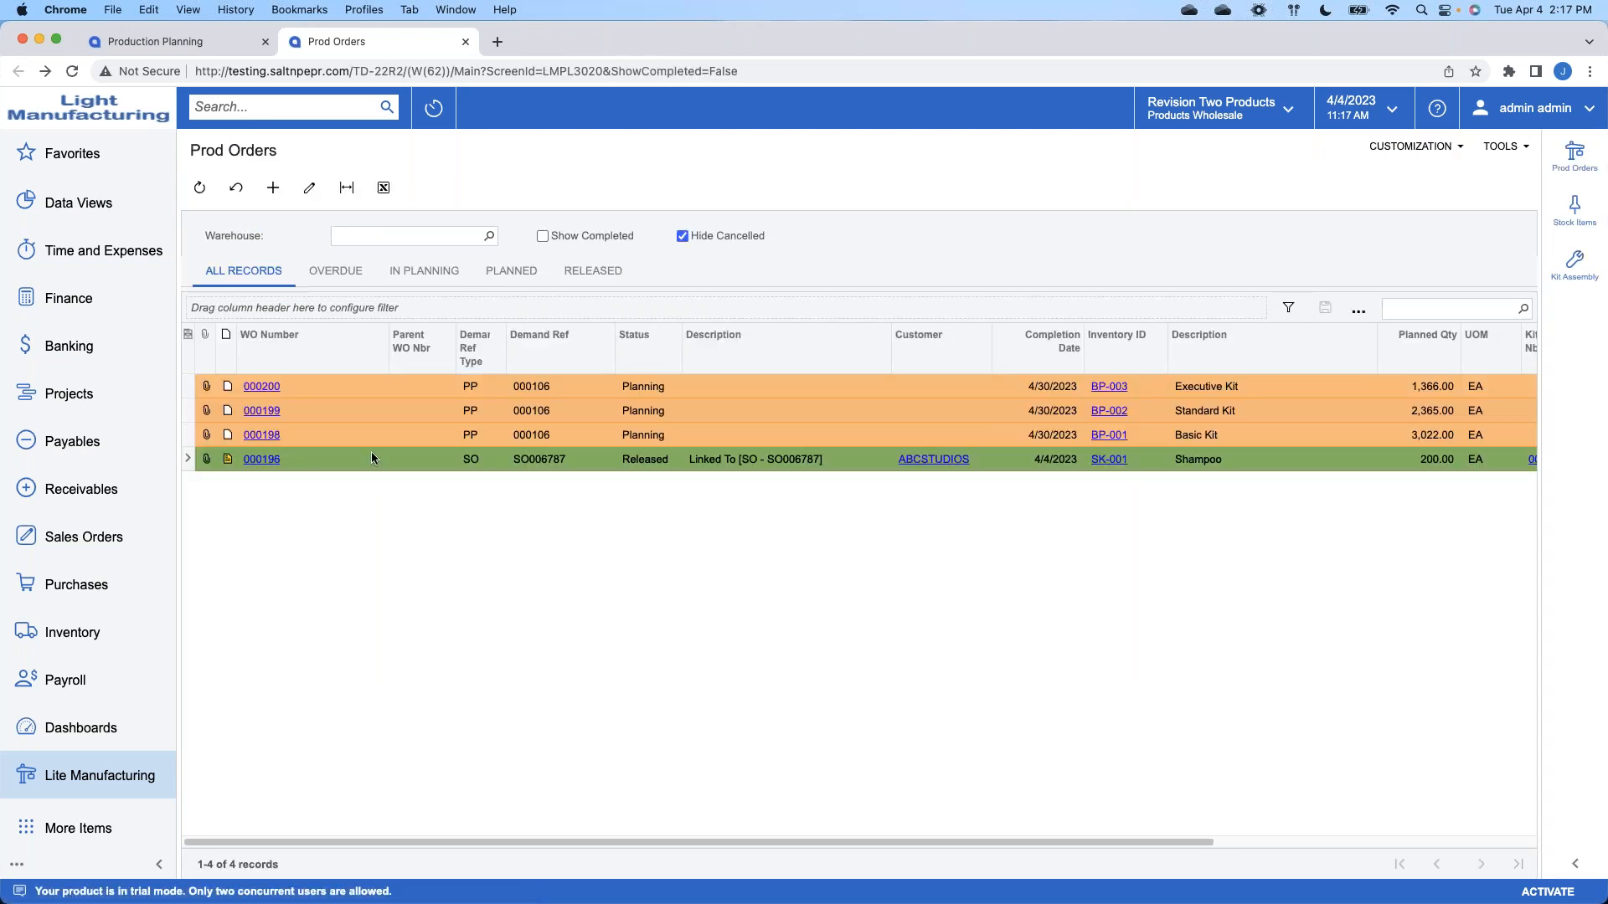
# Step: Open the Basic Kit production order and examine its planned quantity and material lines
pyautogui.click(306, 434)
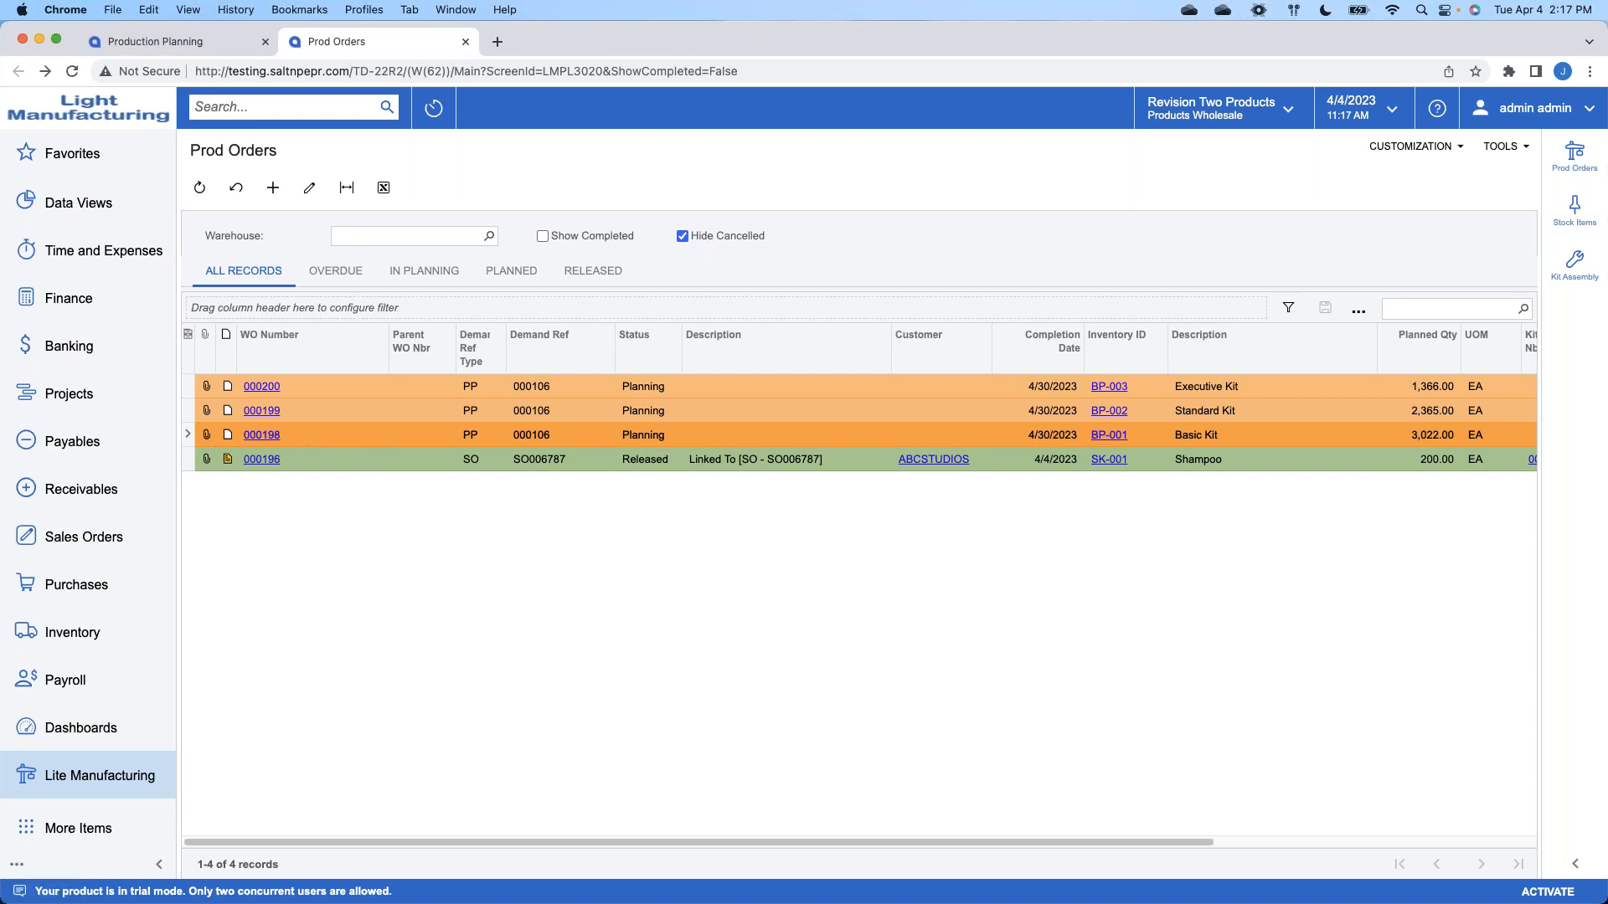
pyautogui.click(271, 437)
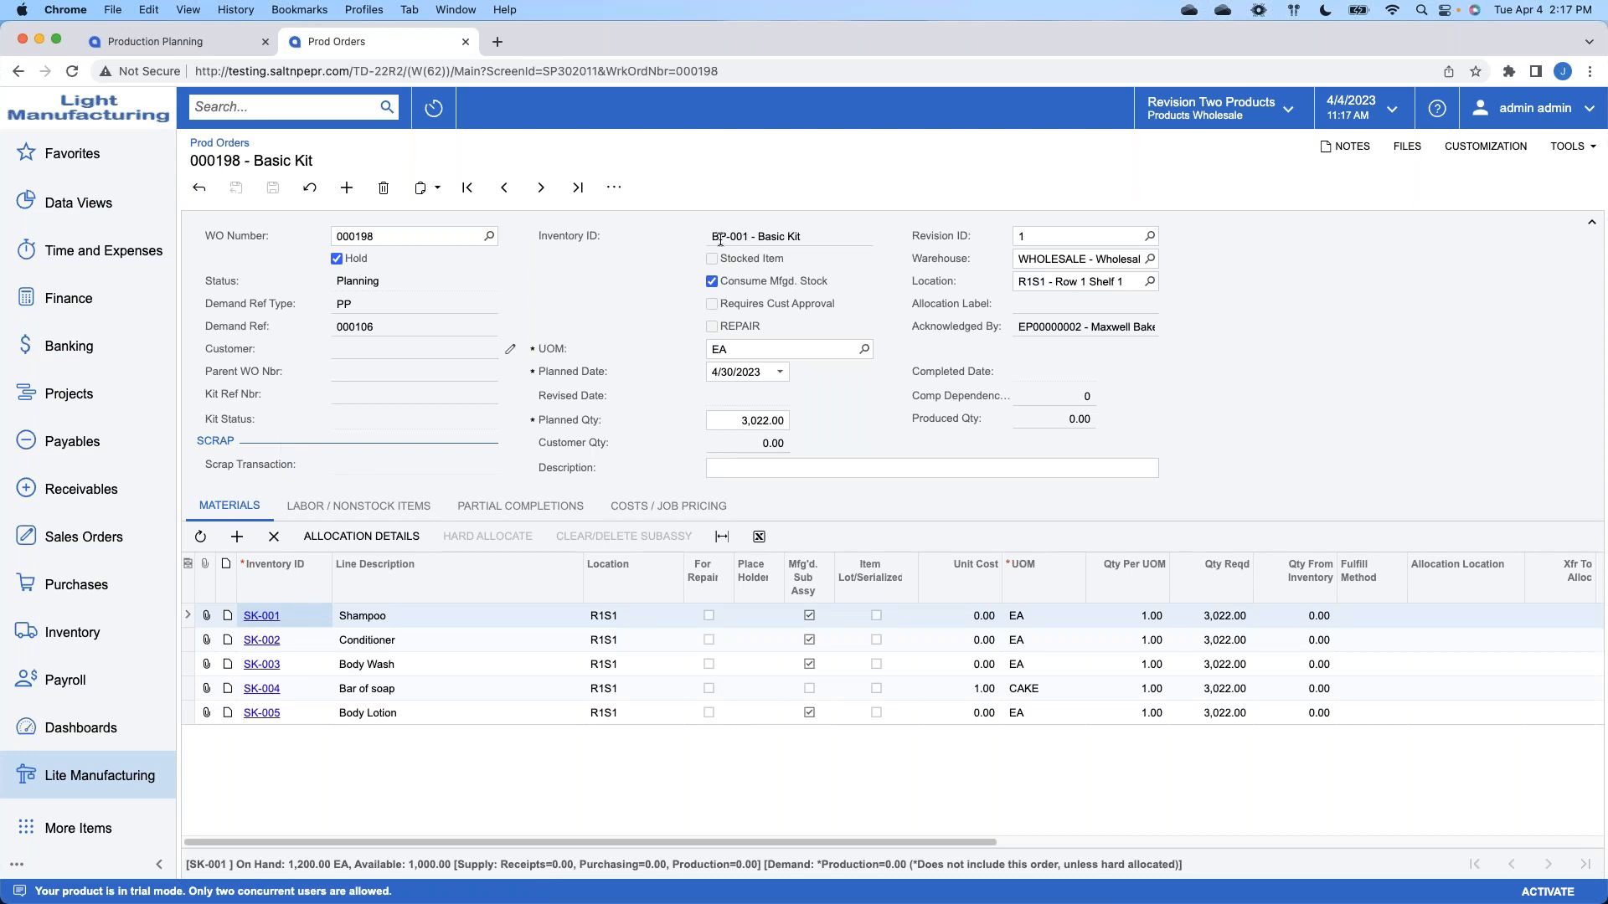
pyautogui.click(768, 419)
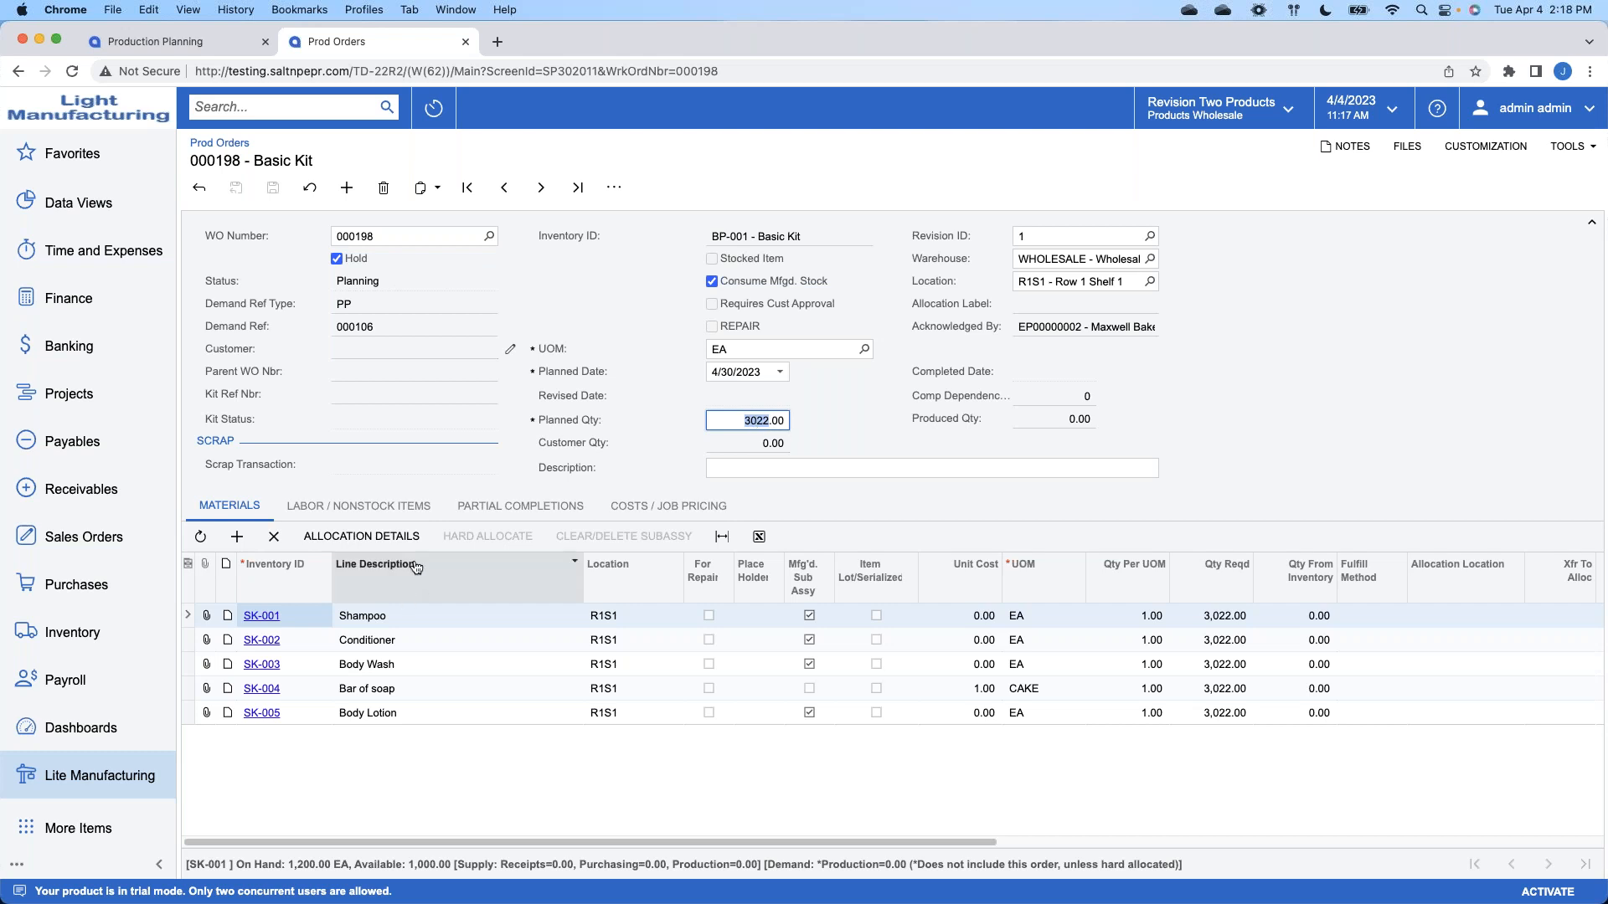
pyautogui.click(456, 712)
pyautogui.click(448, 695)
pyautogui.click(432, 666)
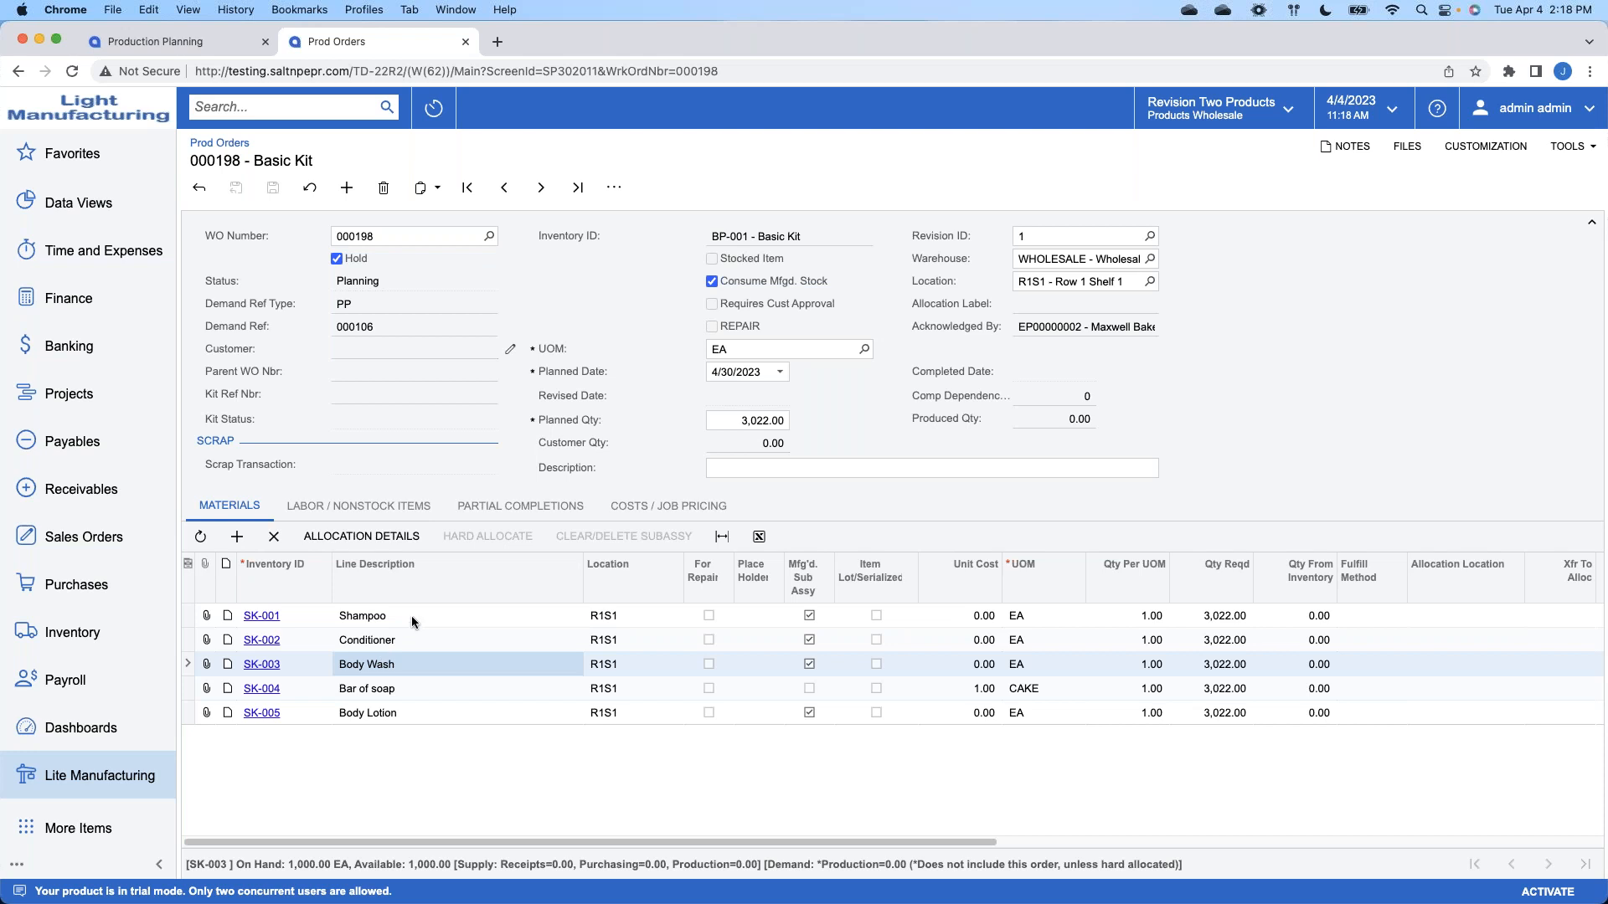
# Step: Examine the Basic Kit order's labor and nonstock items against its materials, and its planned costs
pyautogui.click(359, 520)
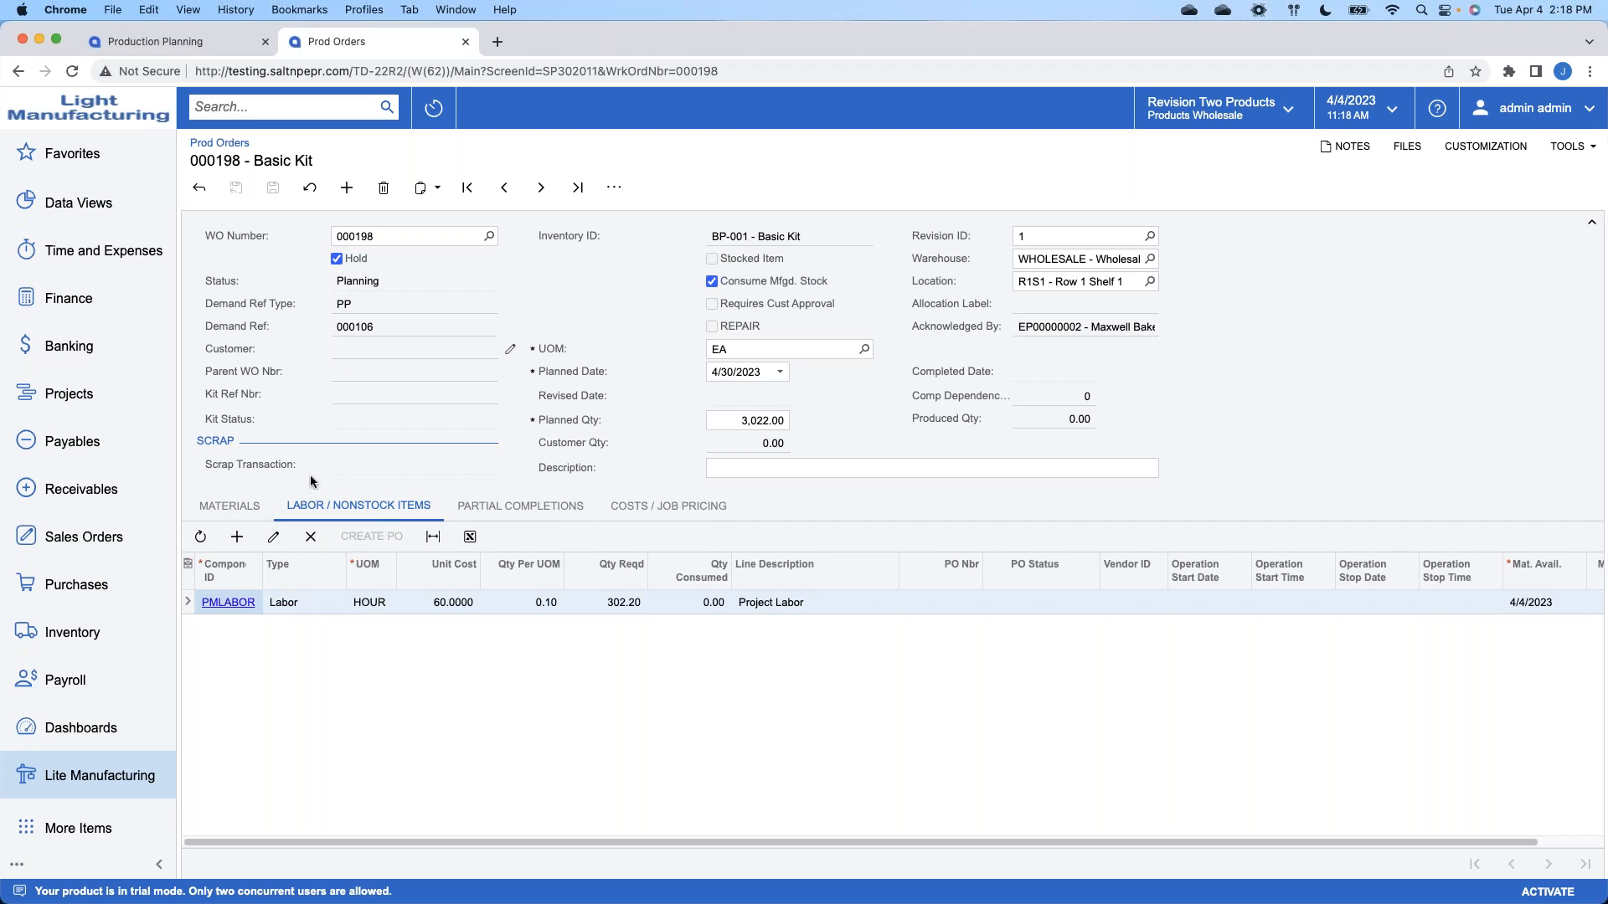
pyautogui.click(248, 508)
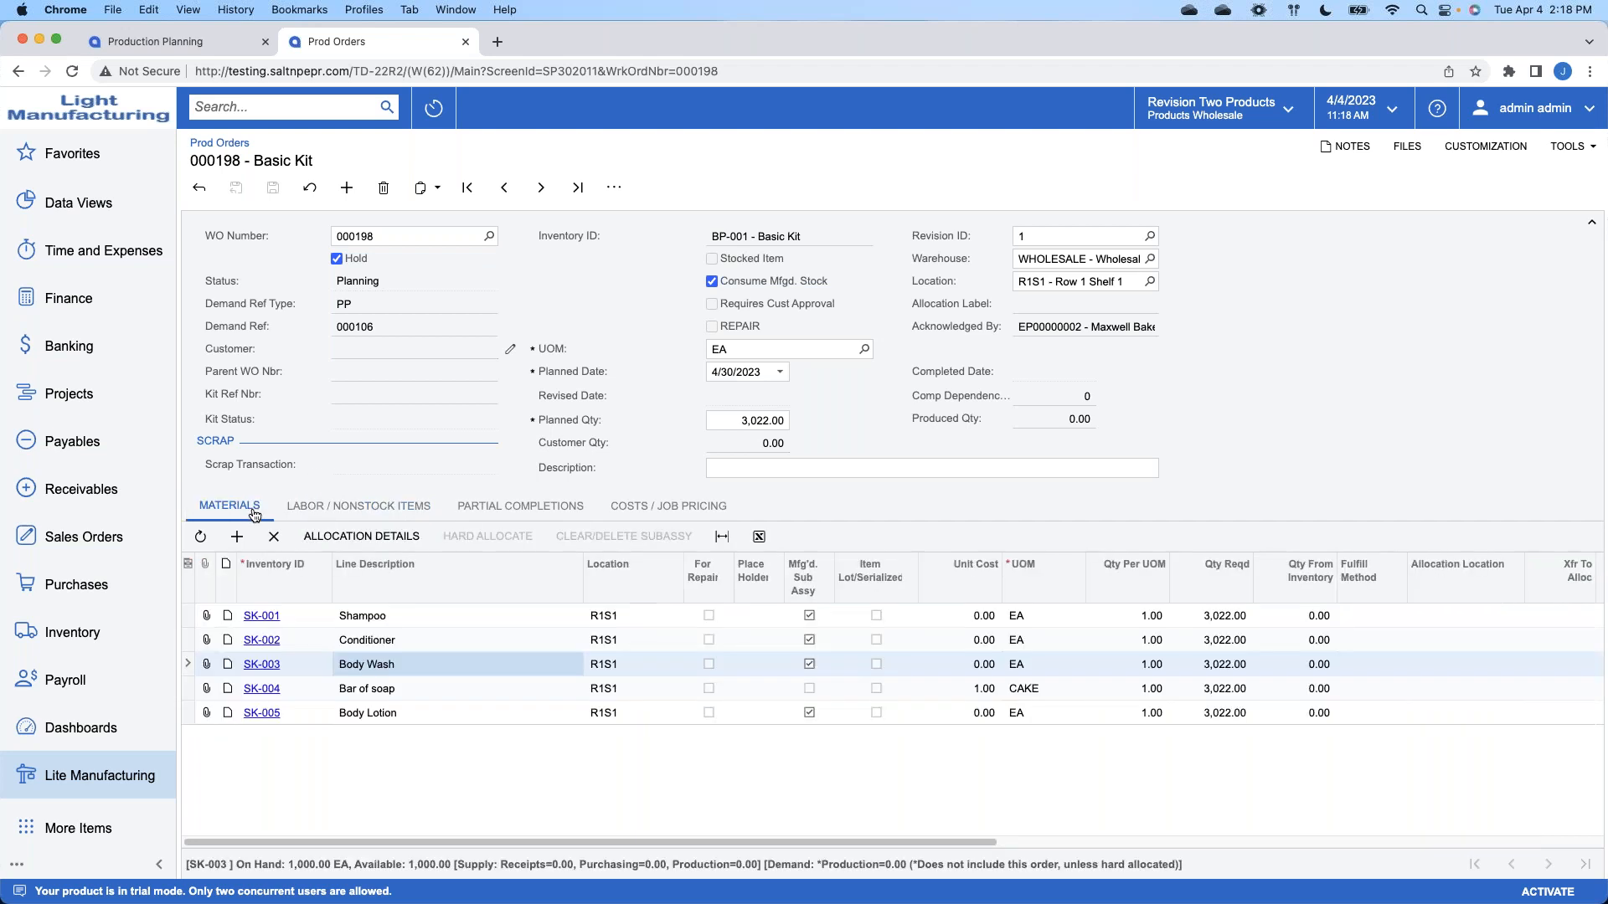
pyautogui.click(349, 501)
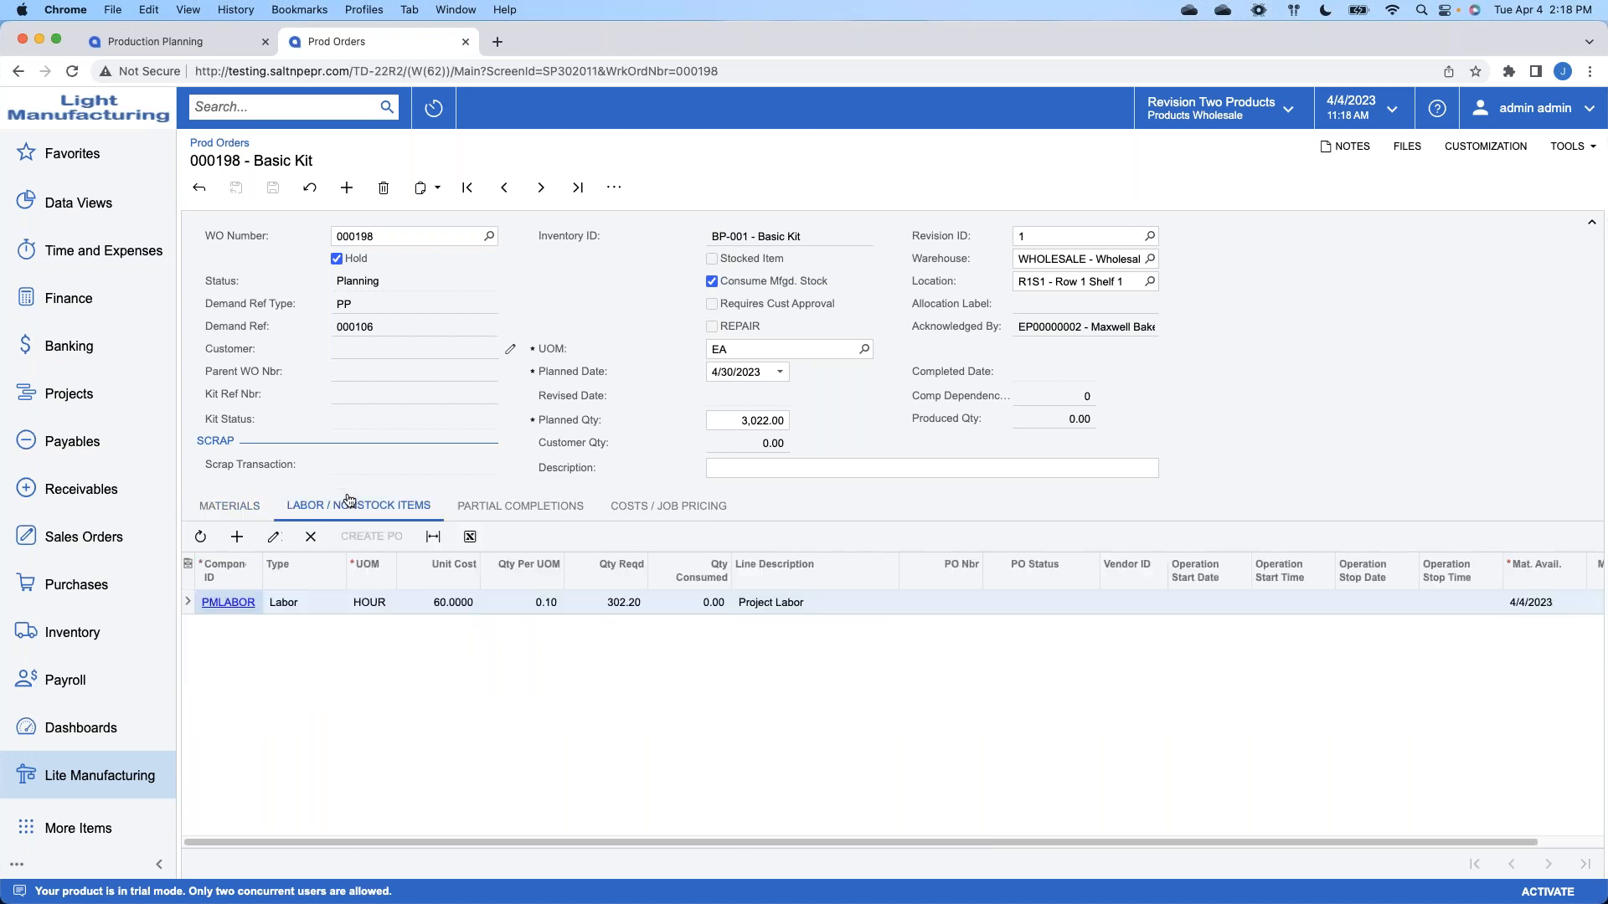
pyautogui.click(248, 510)
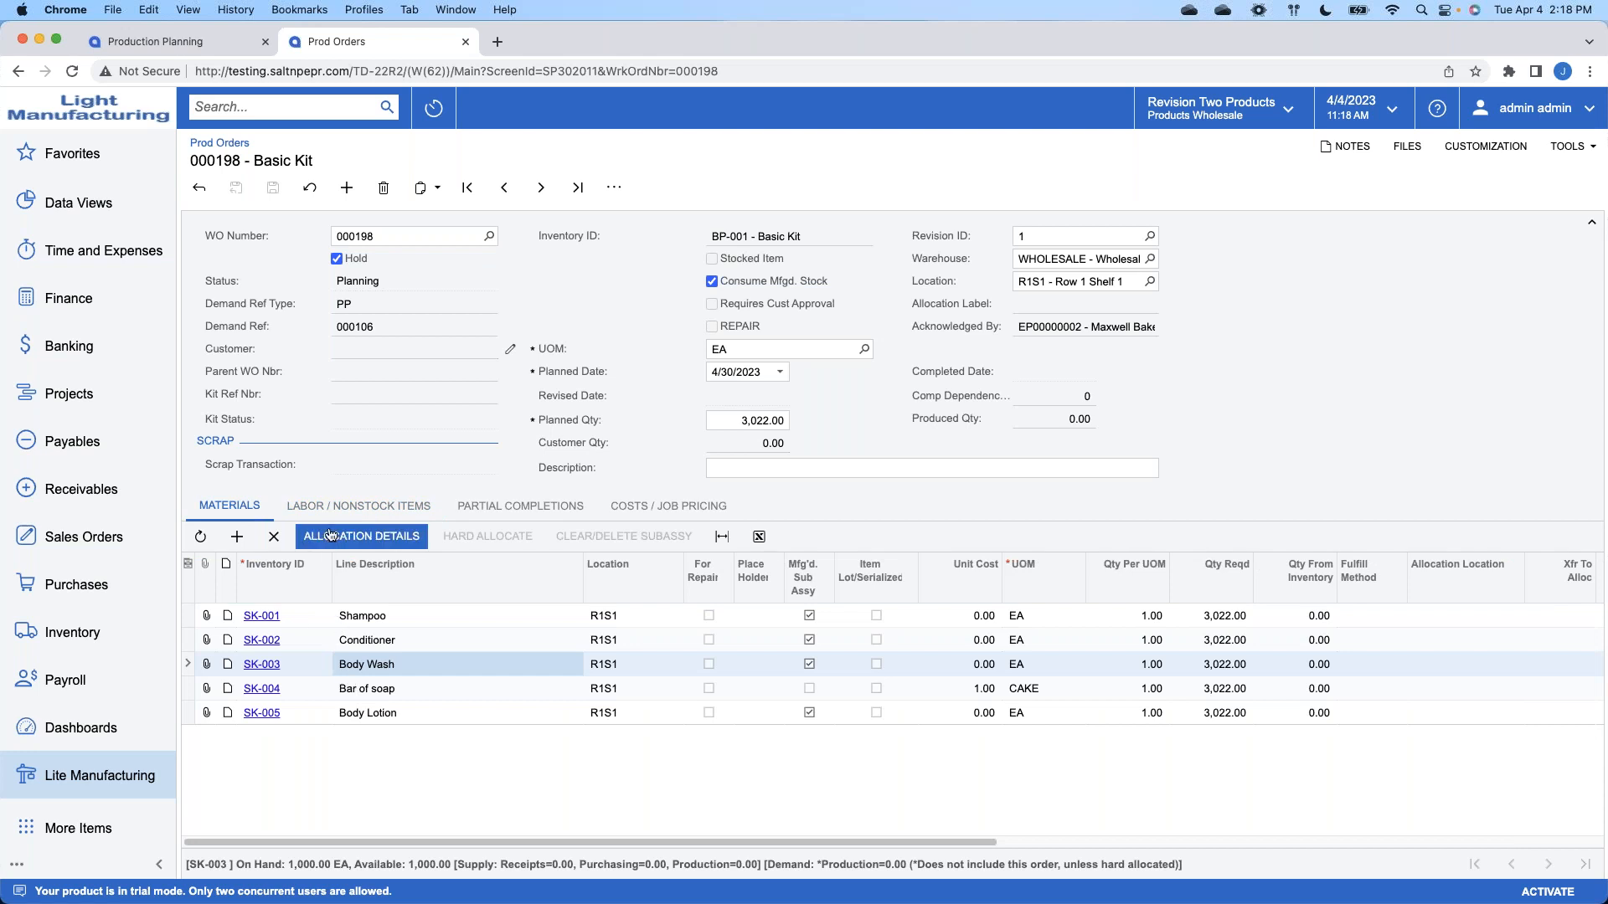
pyautogui.click(360, 507)
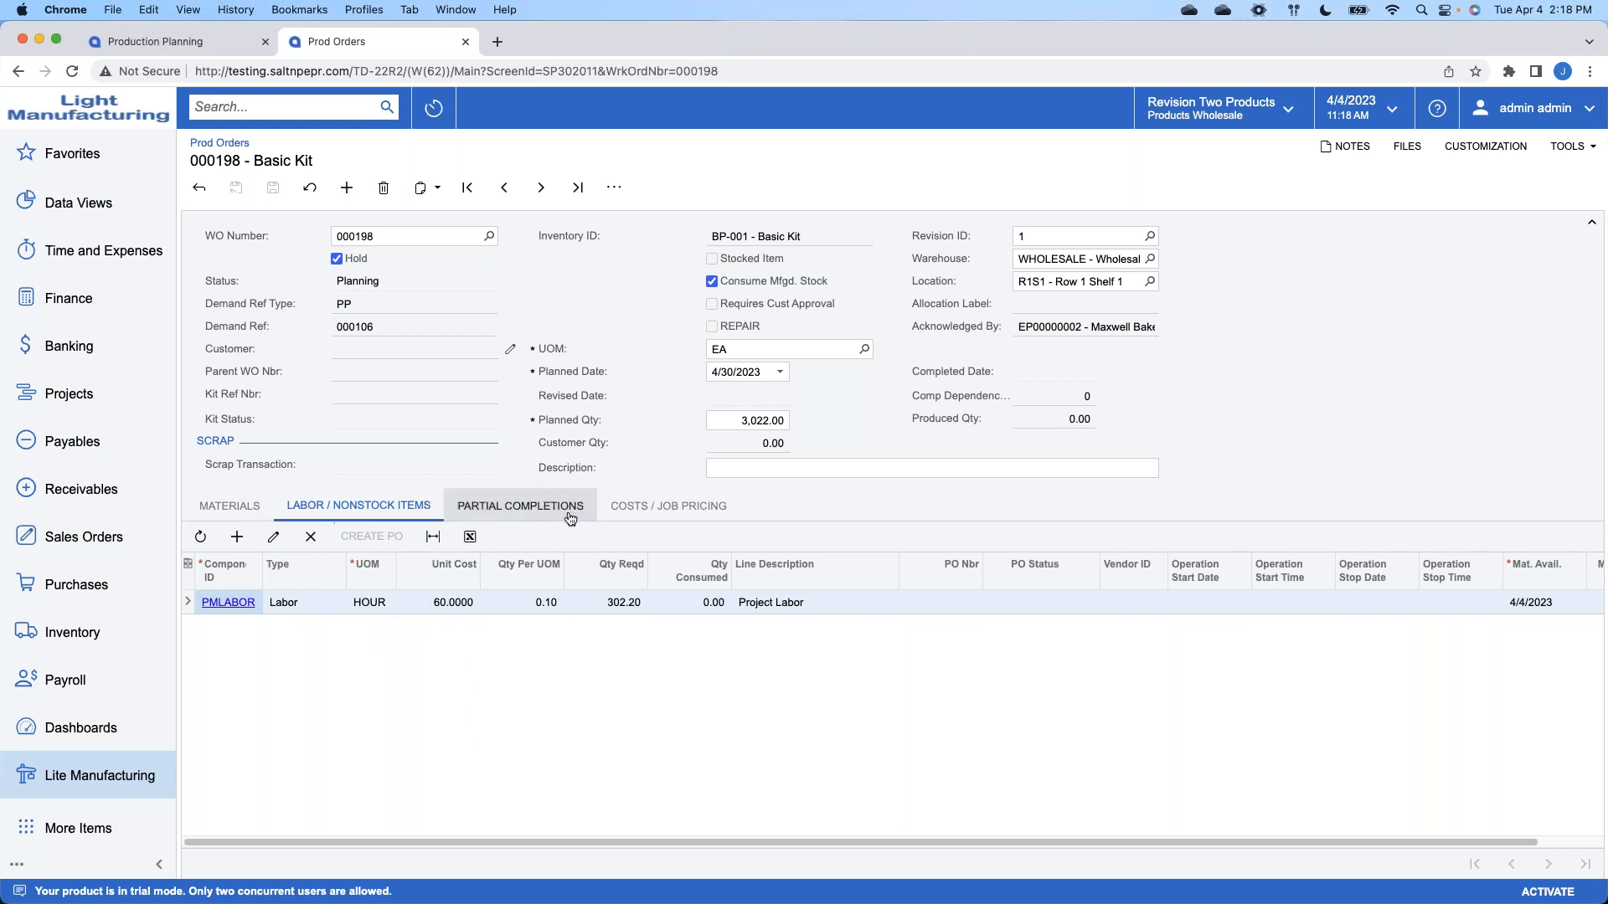
pyautogui.click(659, 507)
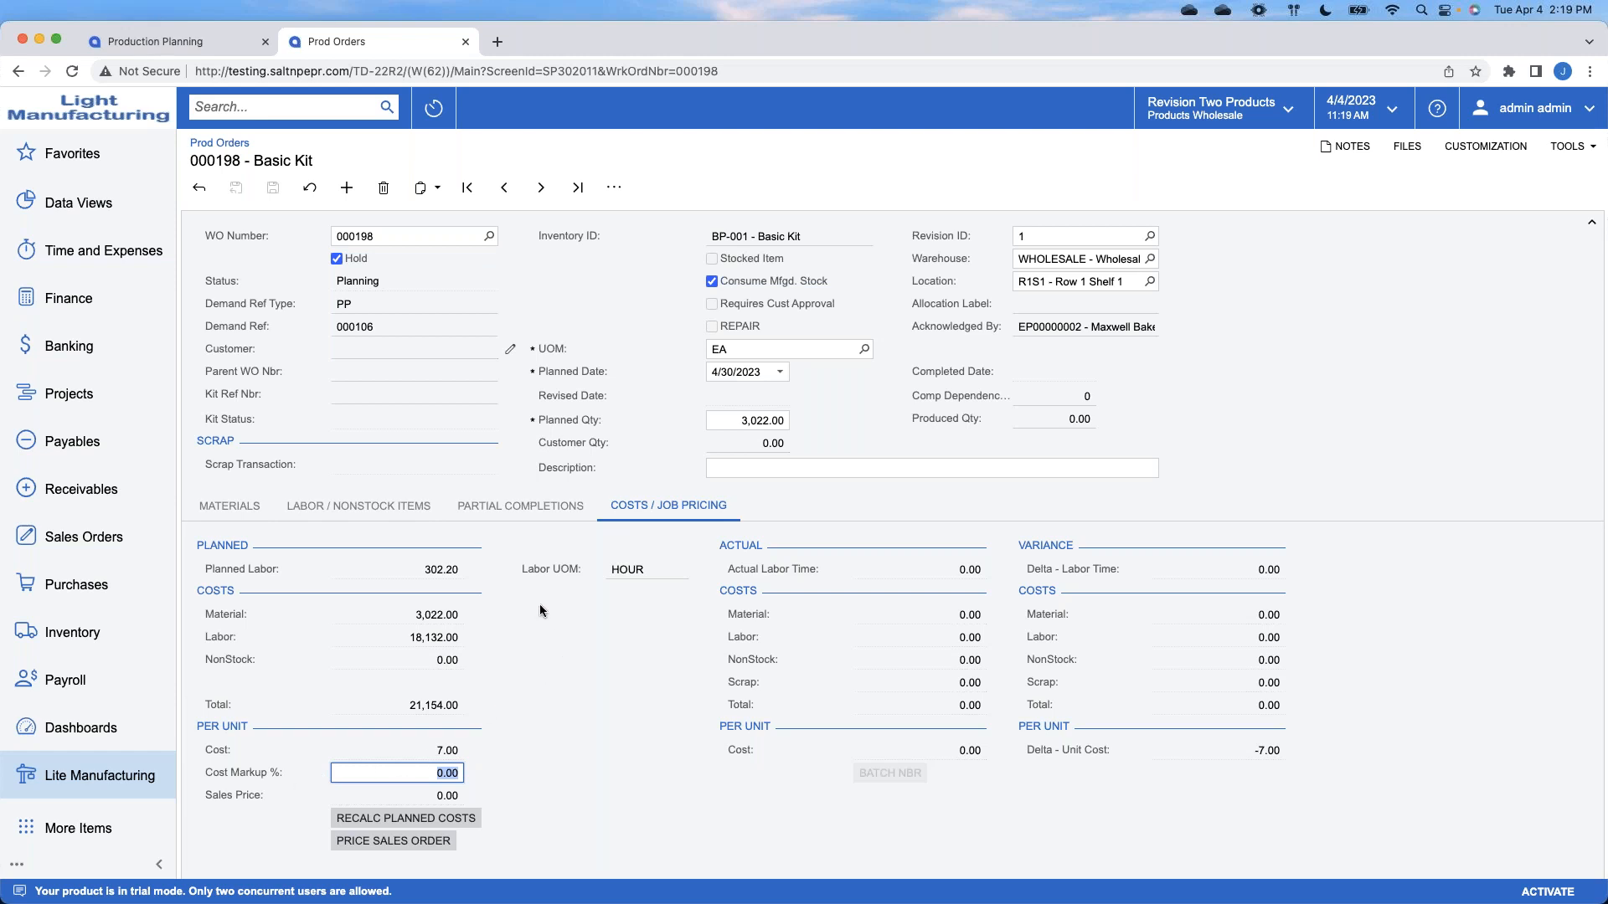
pyautogui.click(248, 506)
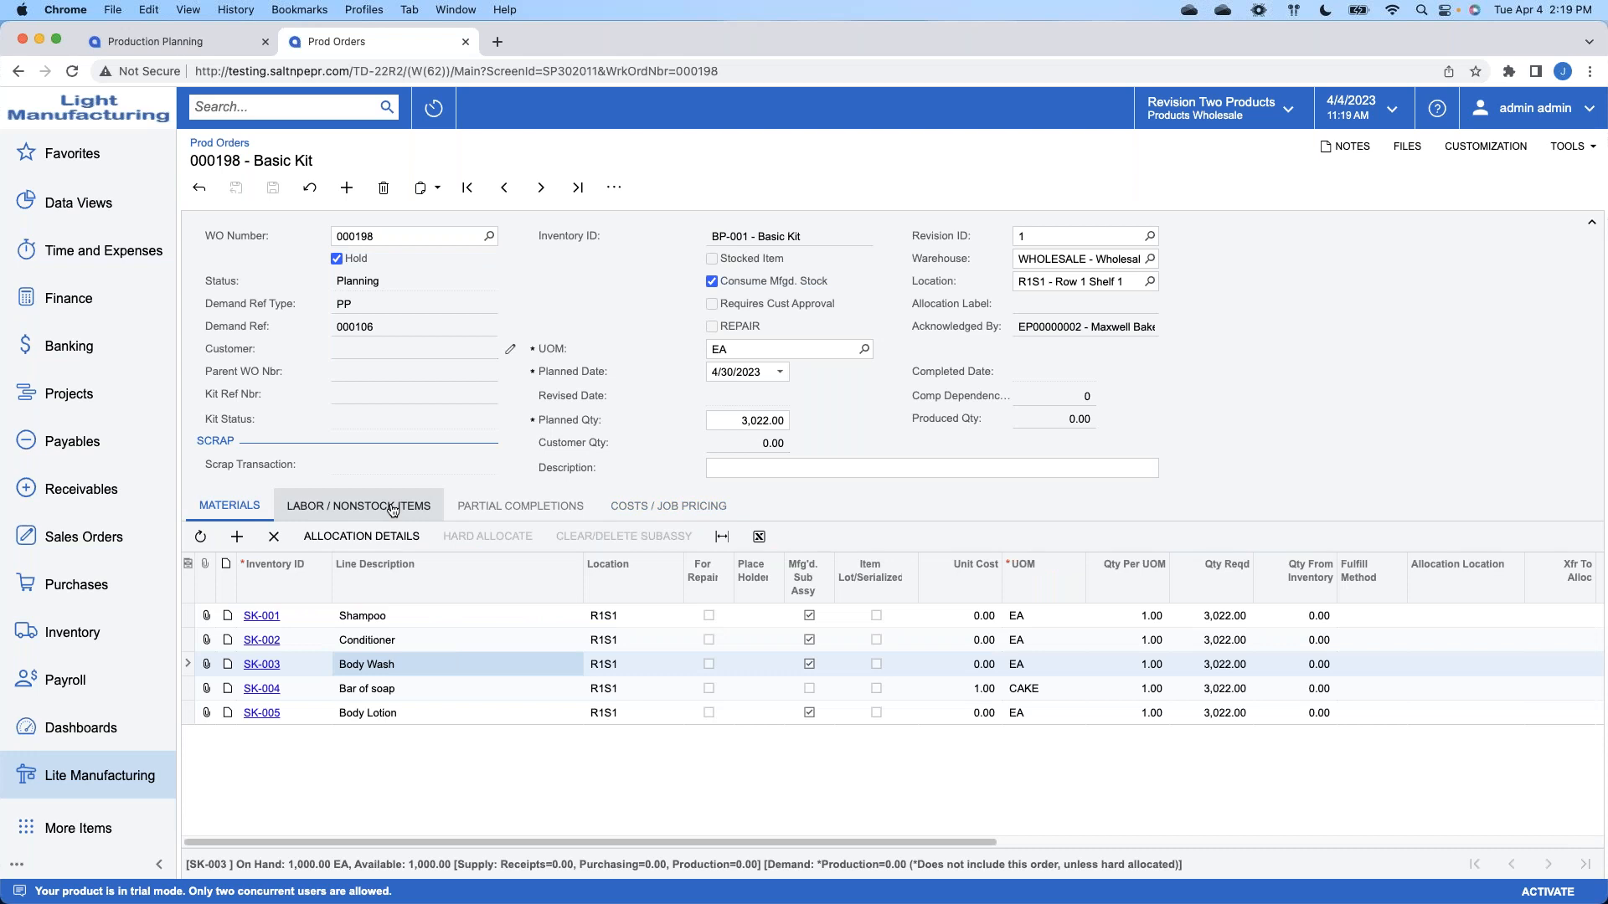
# Step: Take the Basic Kit production order off hold and check the fulfill methods of its material lines
pyautogui.click(615, 187)
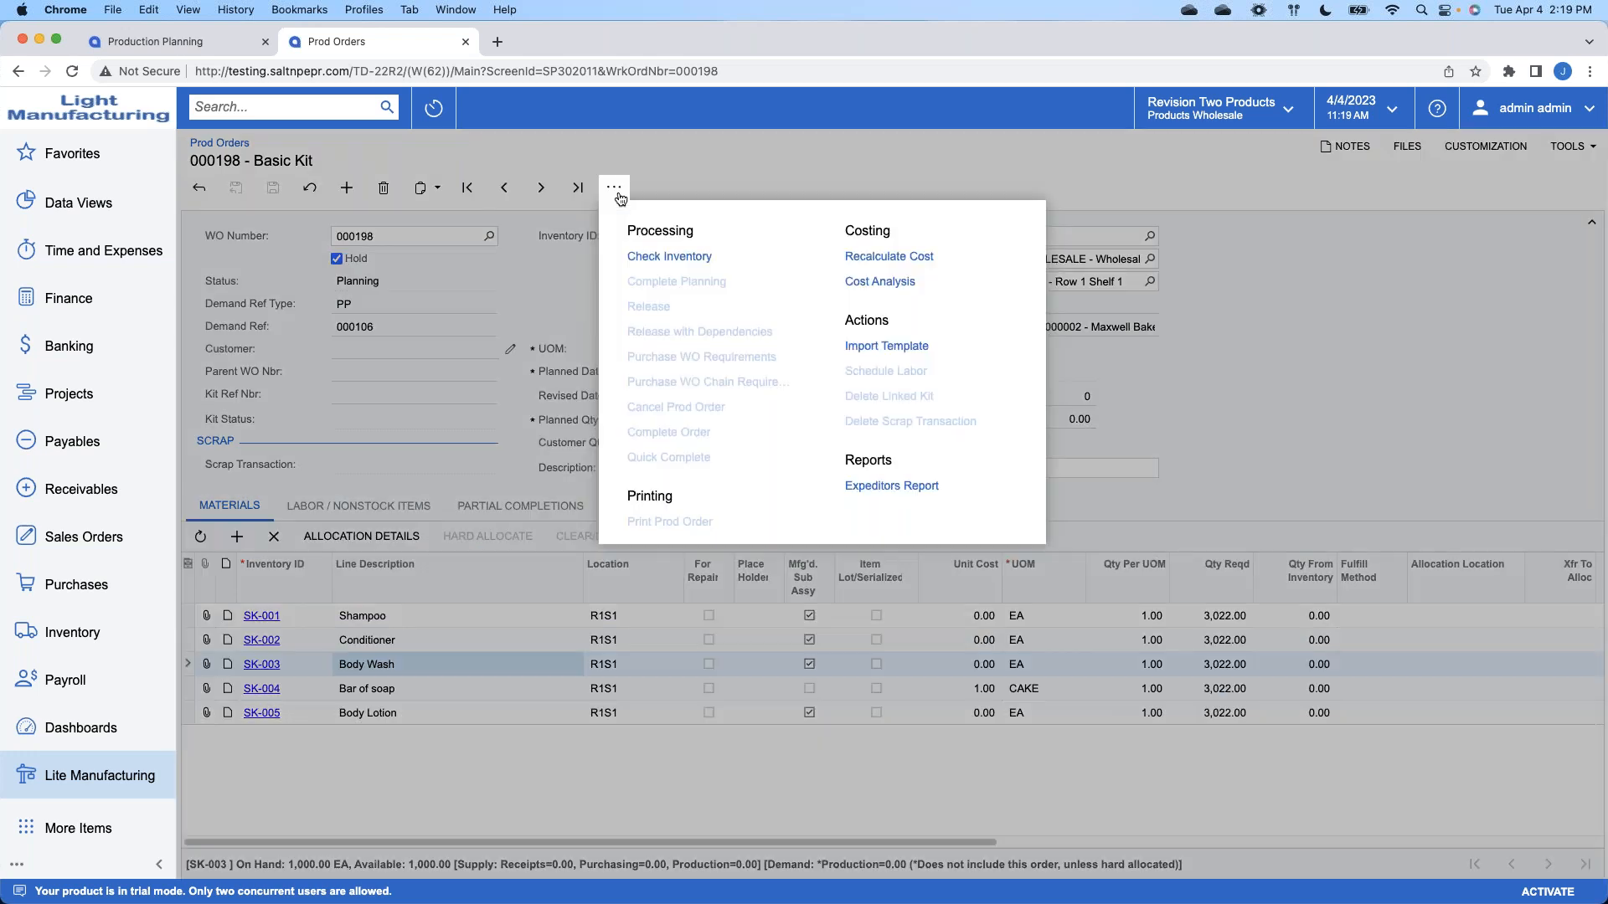
pyautogui.click(559, 309)
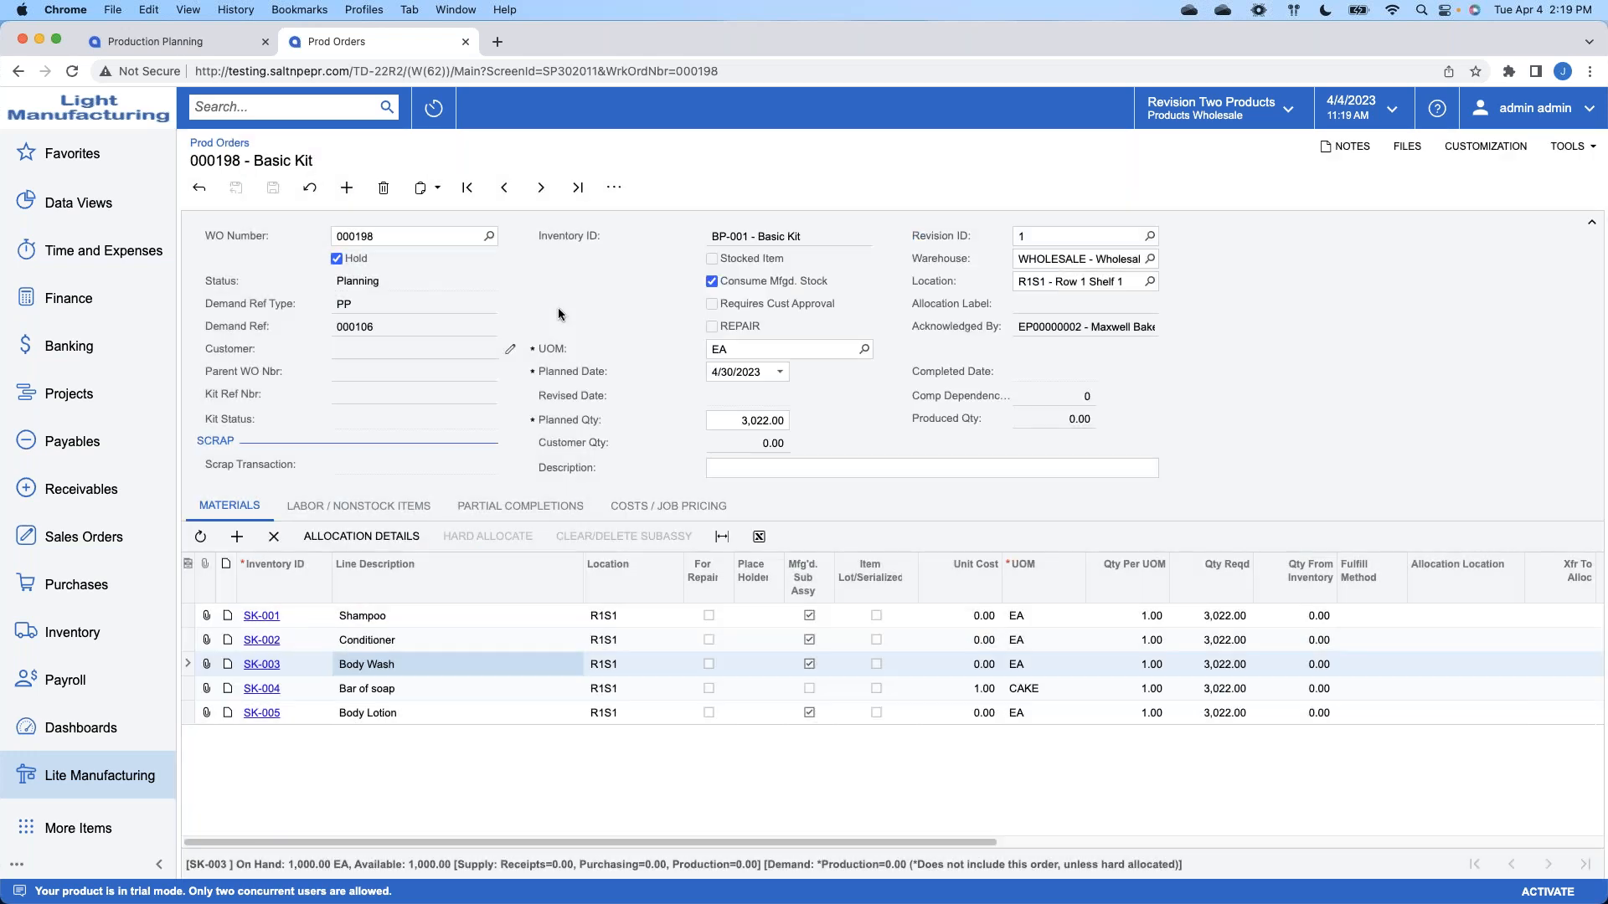
pyautogui.click(362, 263)
pyautogui.click(615, 191)
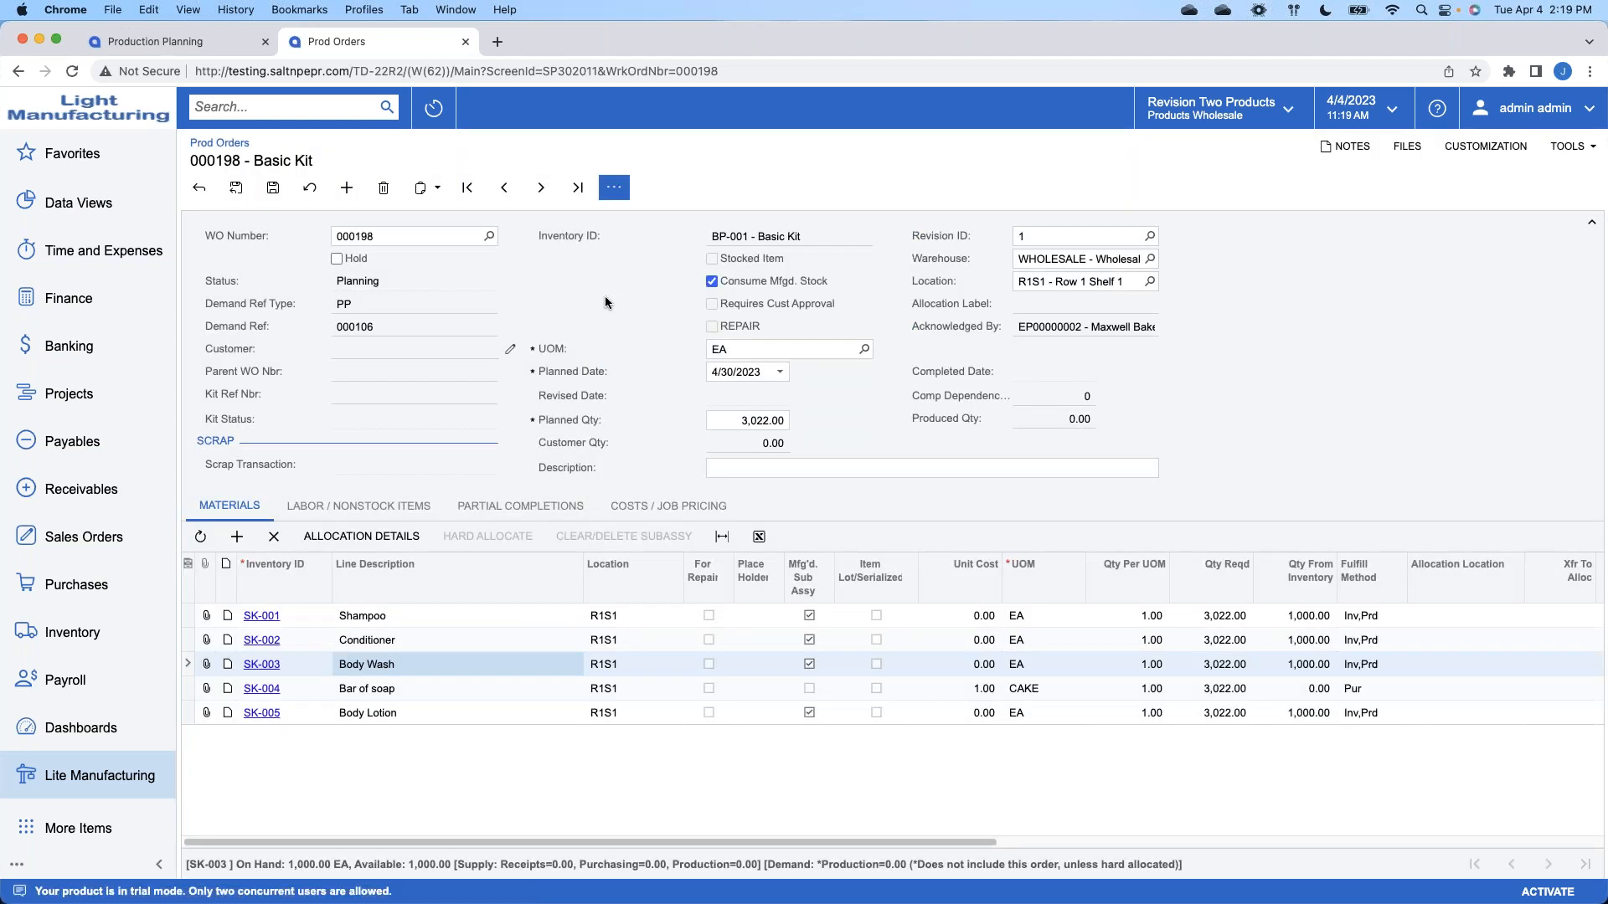
pyautogui.moveTo(837, 841); pyautogui.dragTo(921, 842)
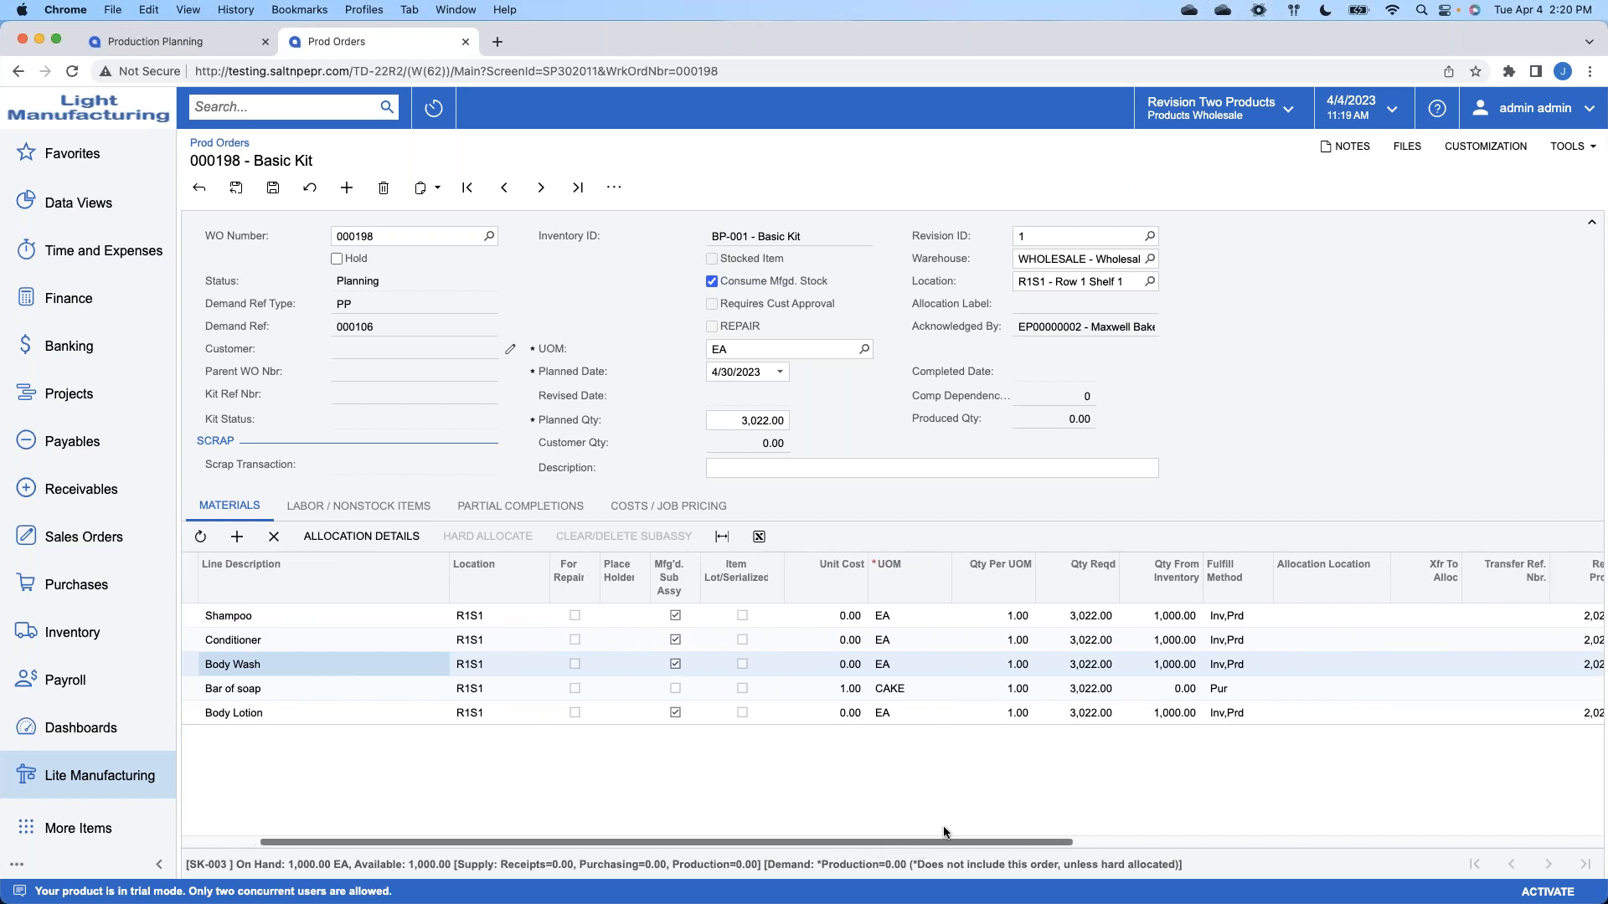
pyautogui.click(1239, 623)
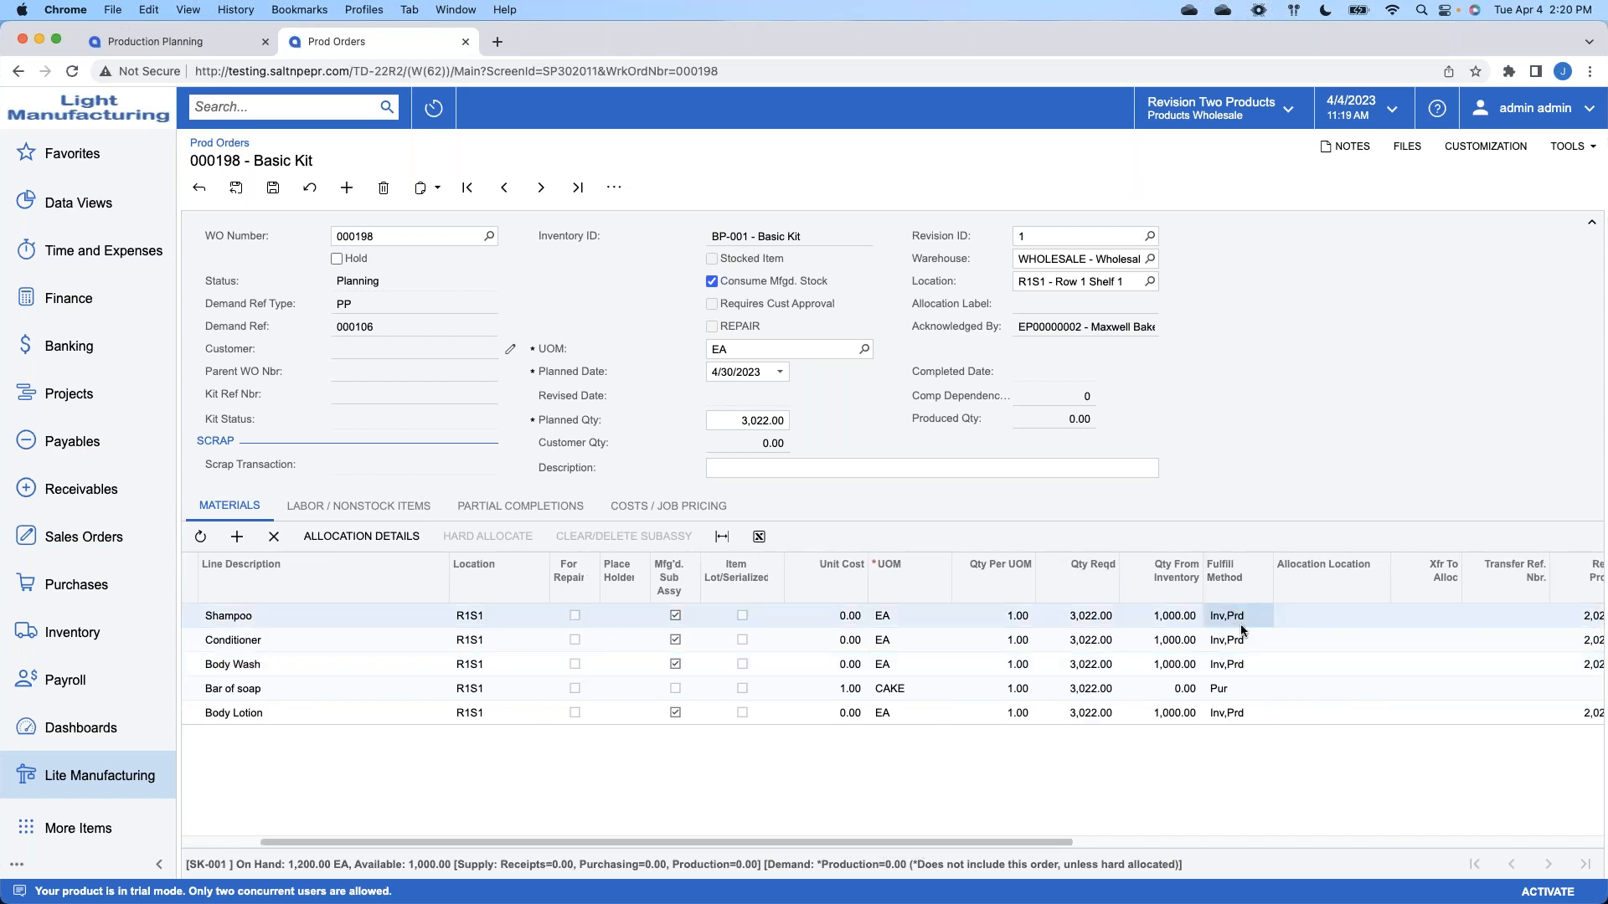
# Step: Compare required and inventory quantities and fulfill methods on the Basic Kit's material lines, including the Bar of soap's required purchase quantity
pyautogui.click(1241, 639)
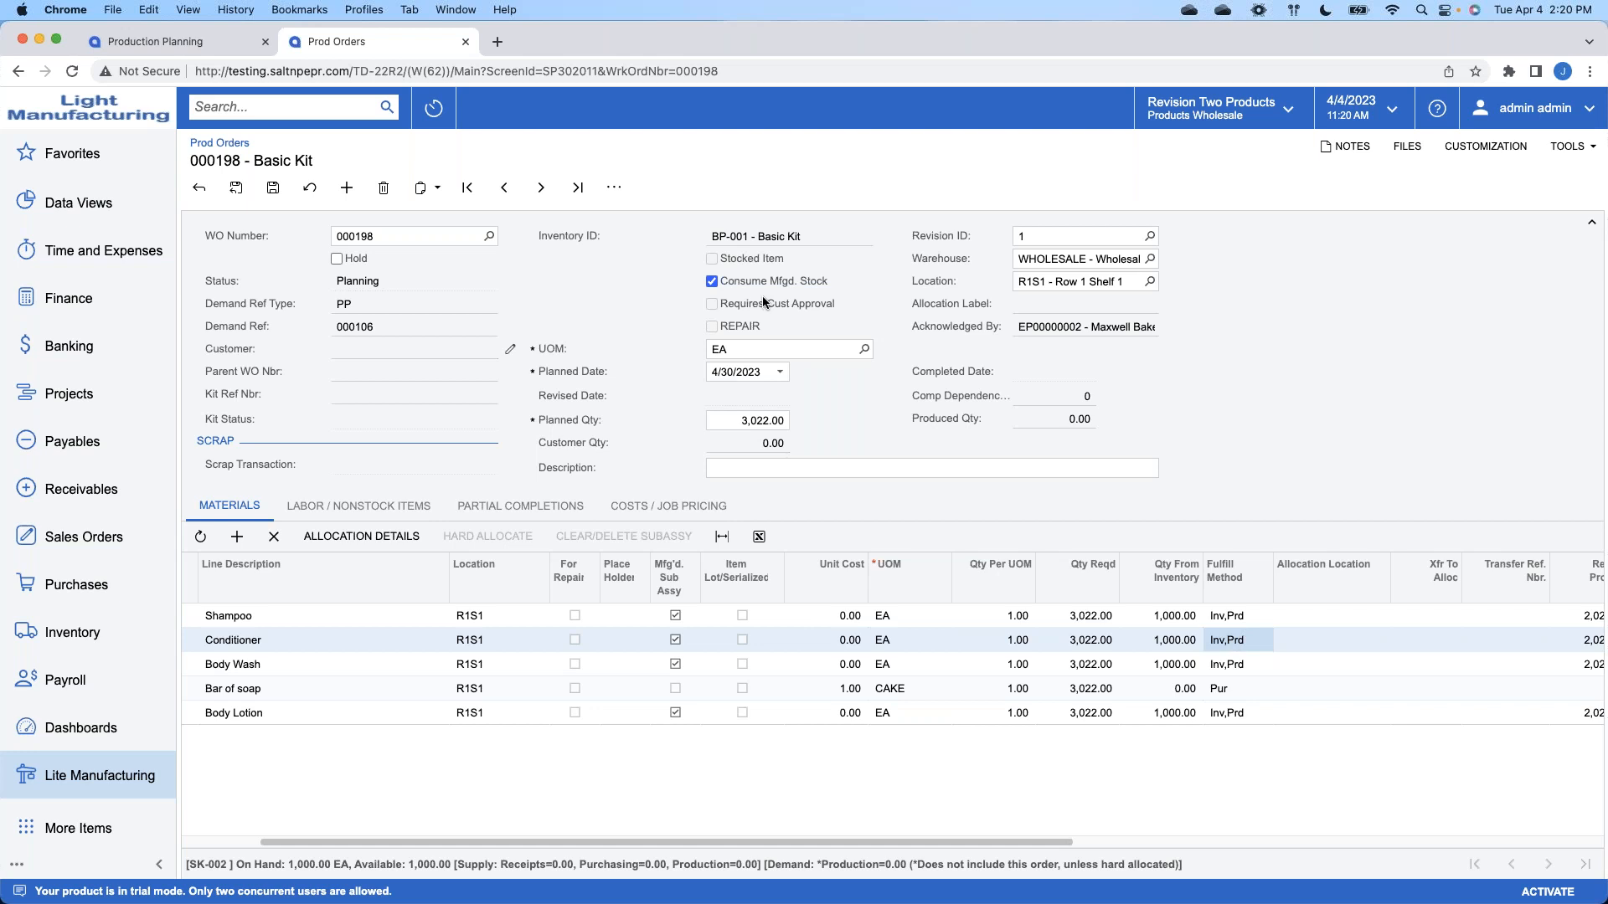
pyautogui.click(1100, 642)
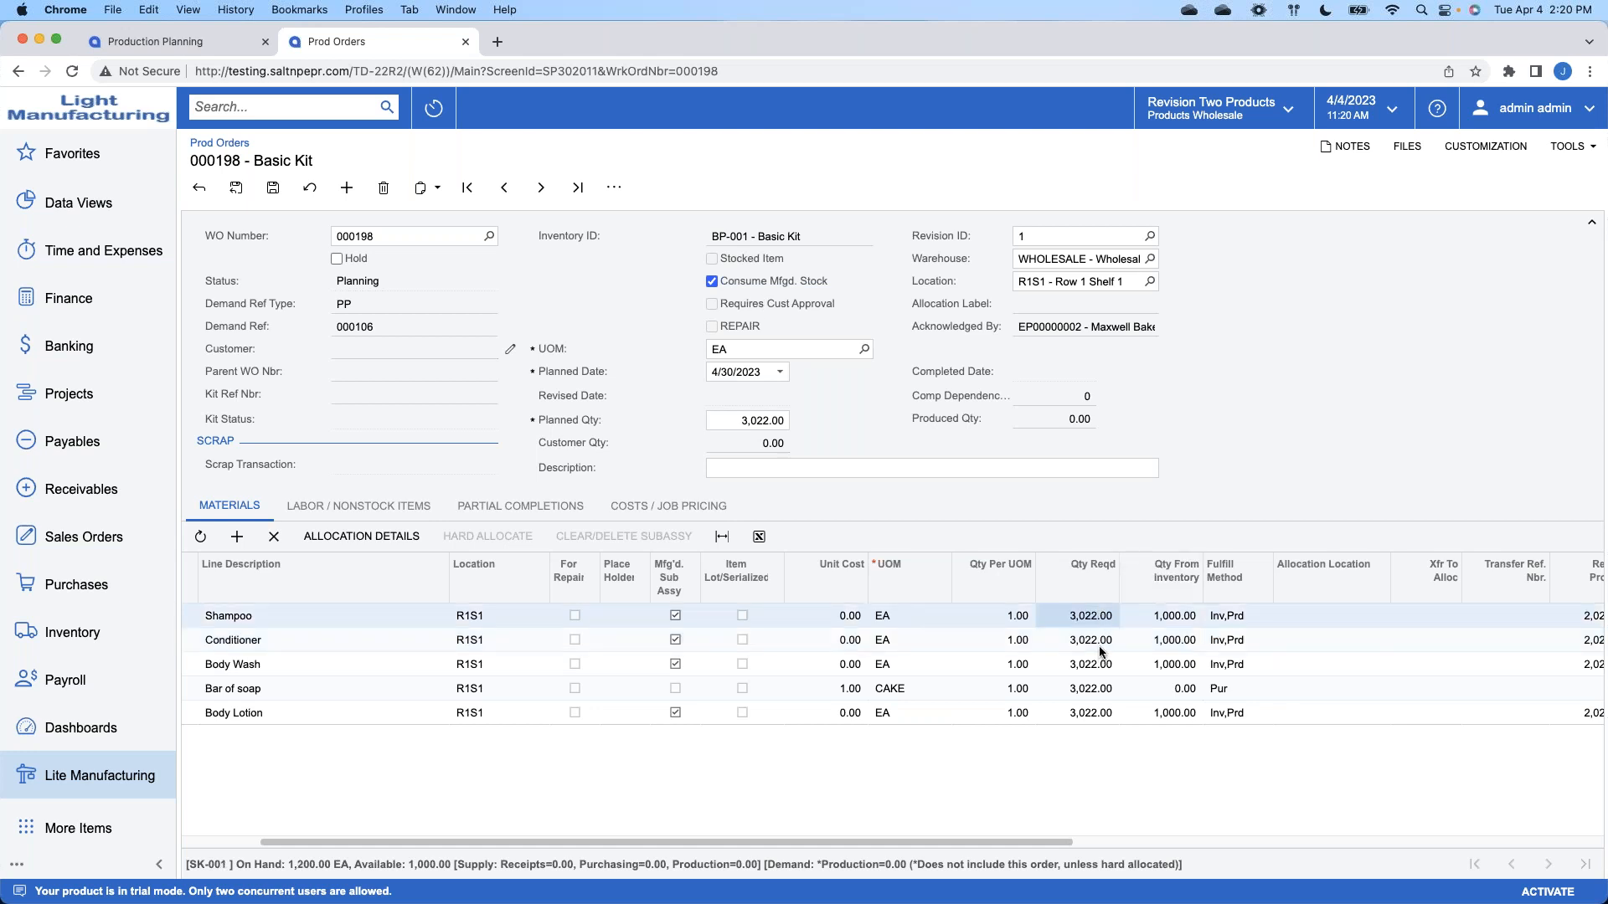
pyautogui.click(1102, 666)
pyautogui.click(1101, 714)
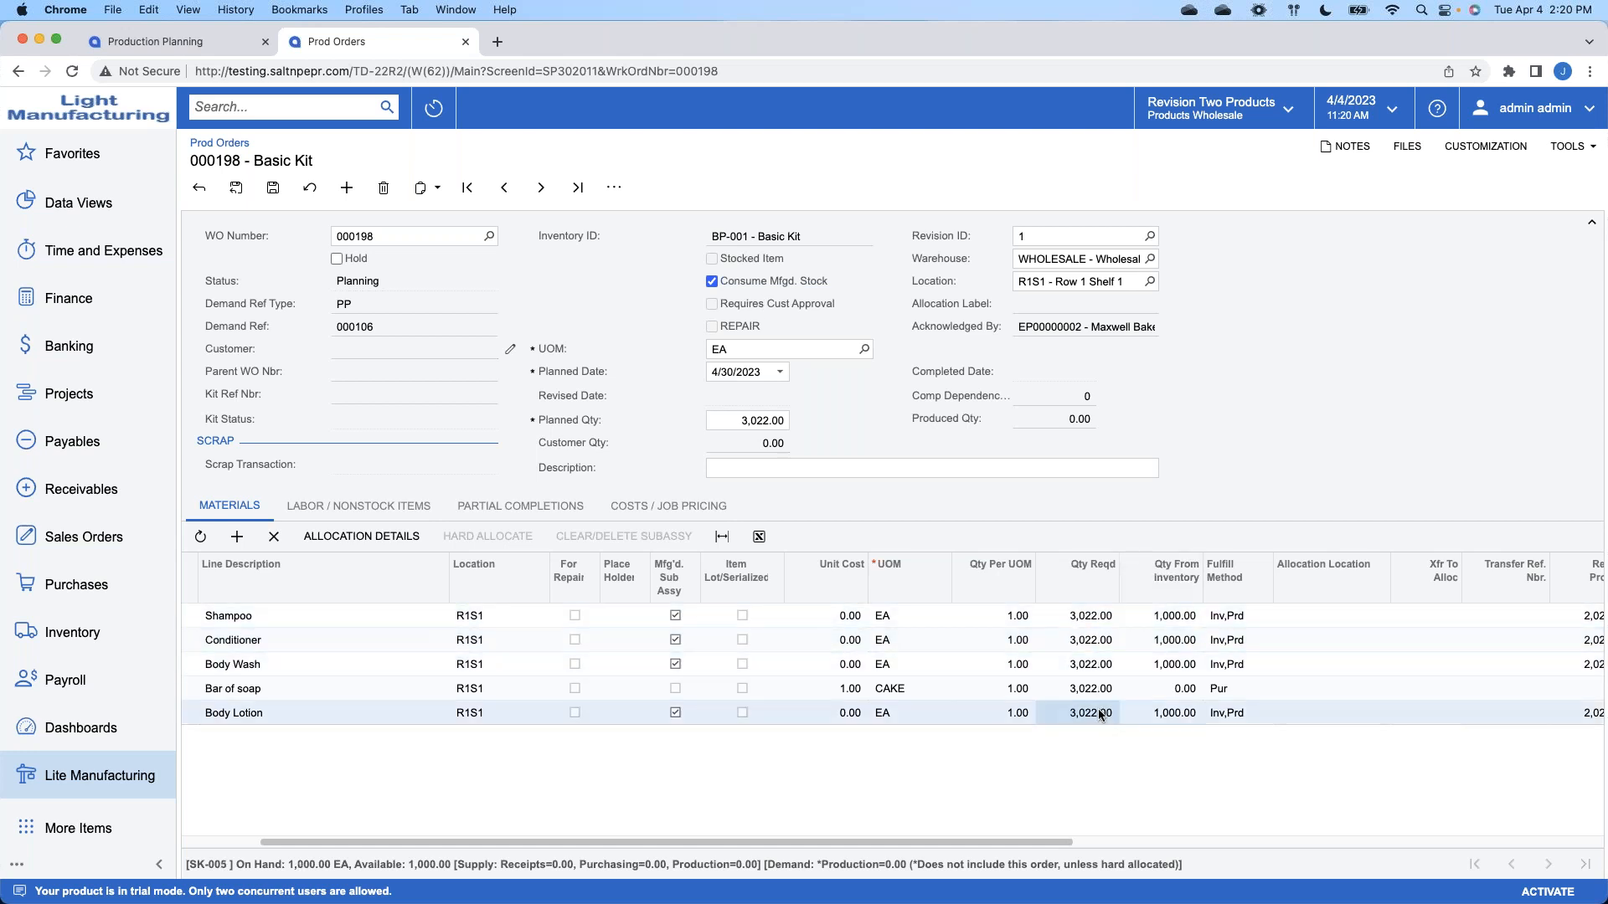
pyautogui.click(1217, 620)
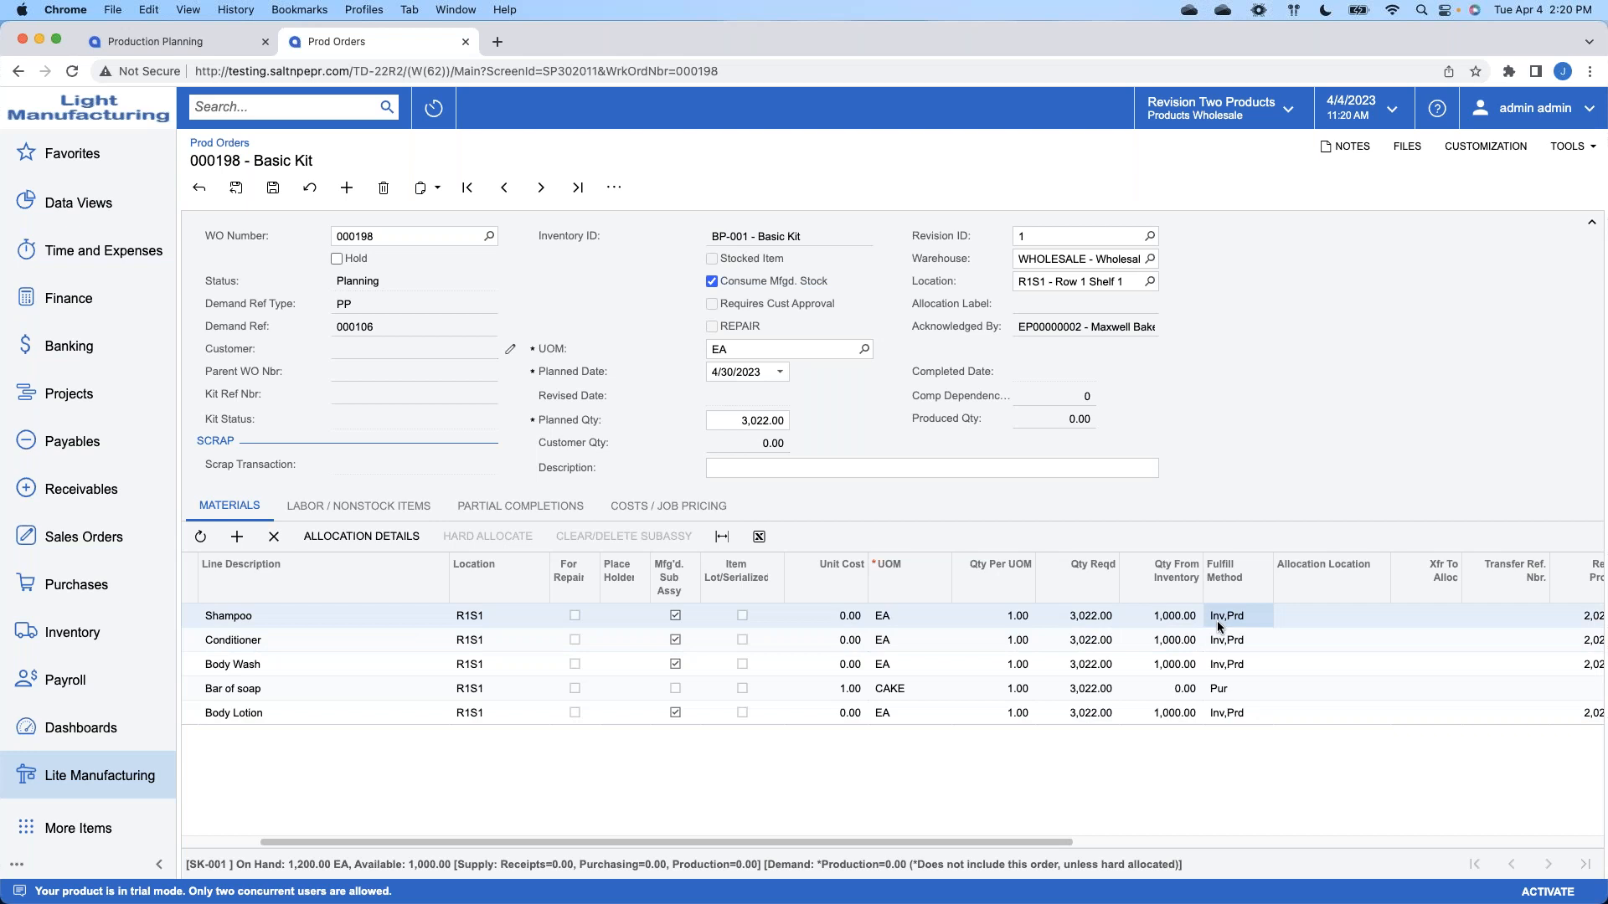
pyautogui.click(1189, 616)
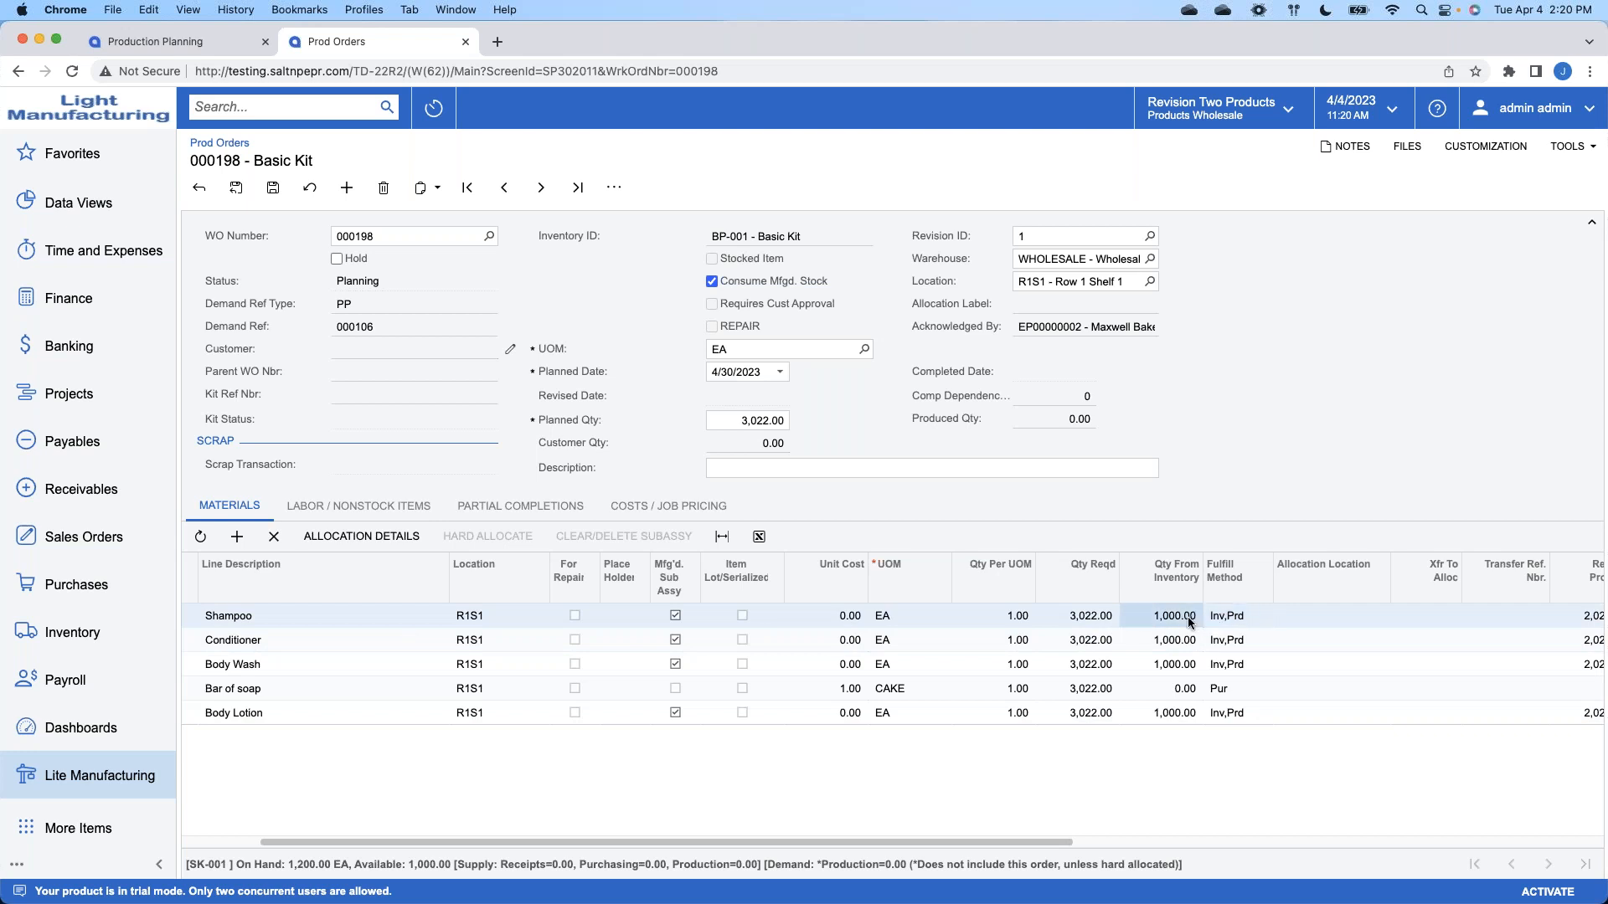
pyautogui.click(1243, 621)
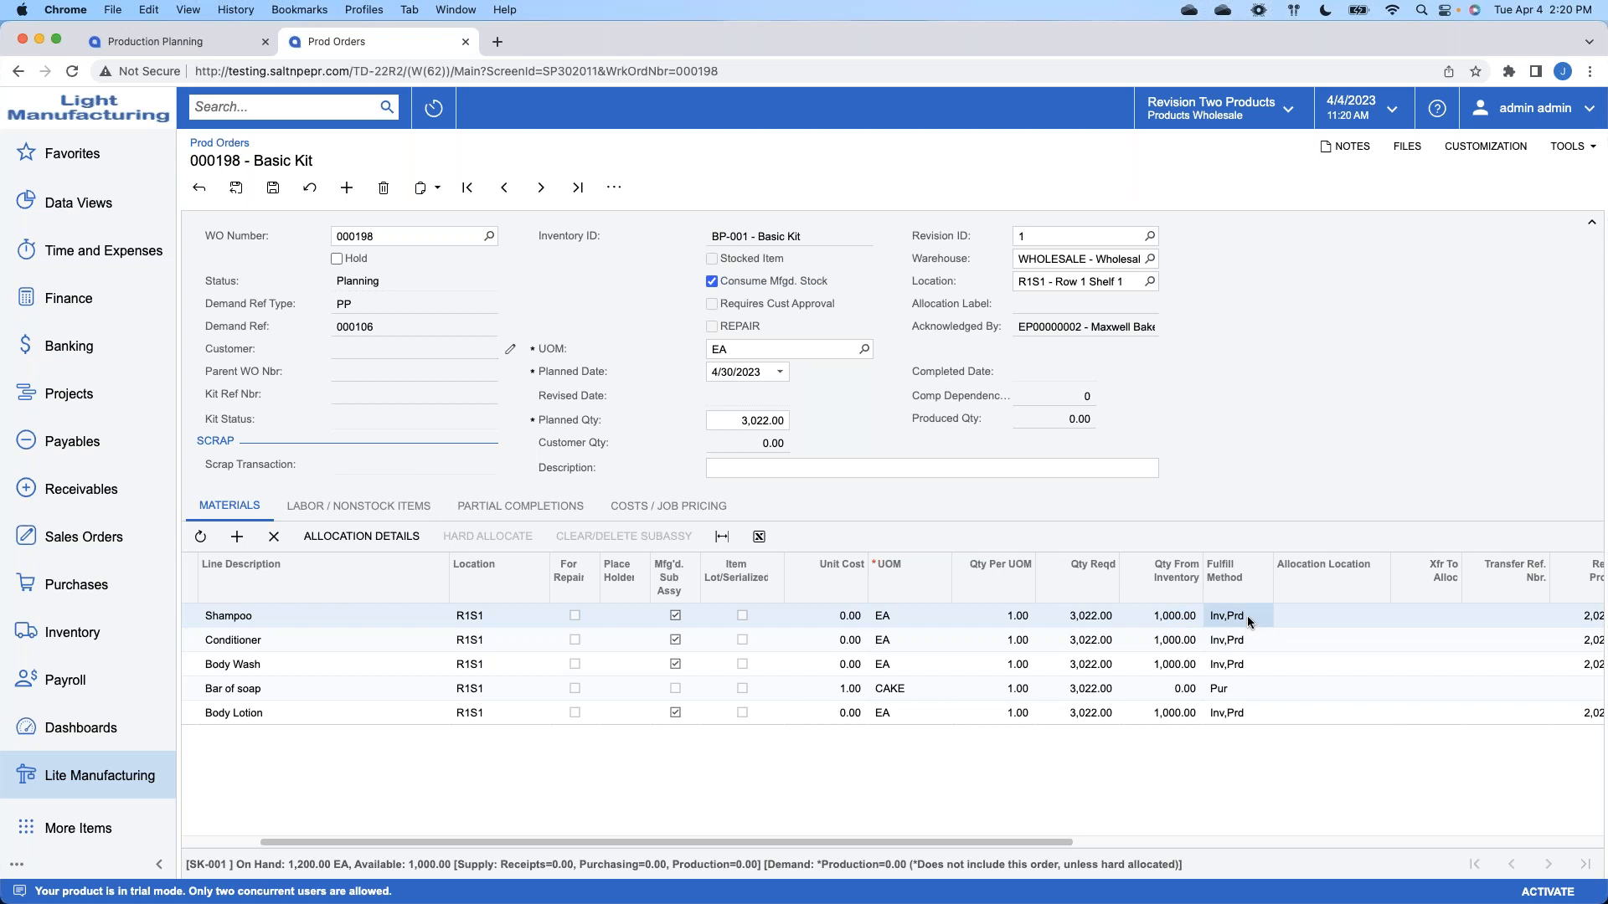
pyautogui.click(1216, 692)
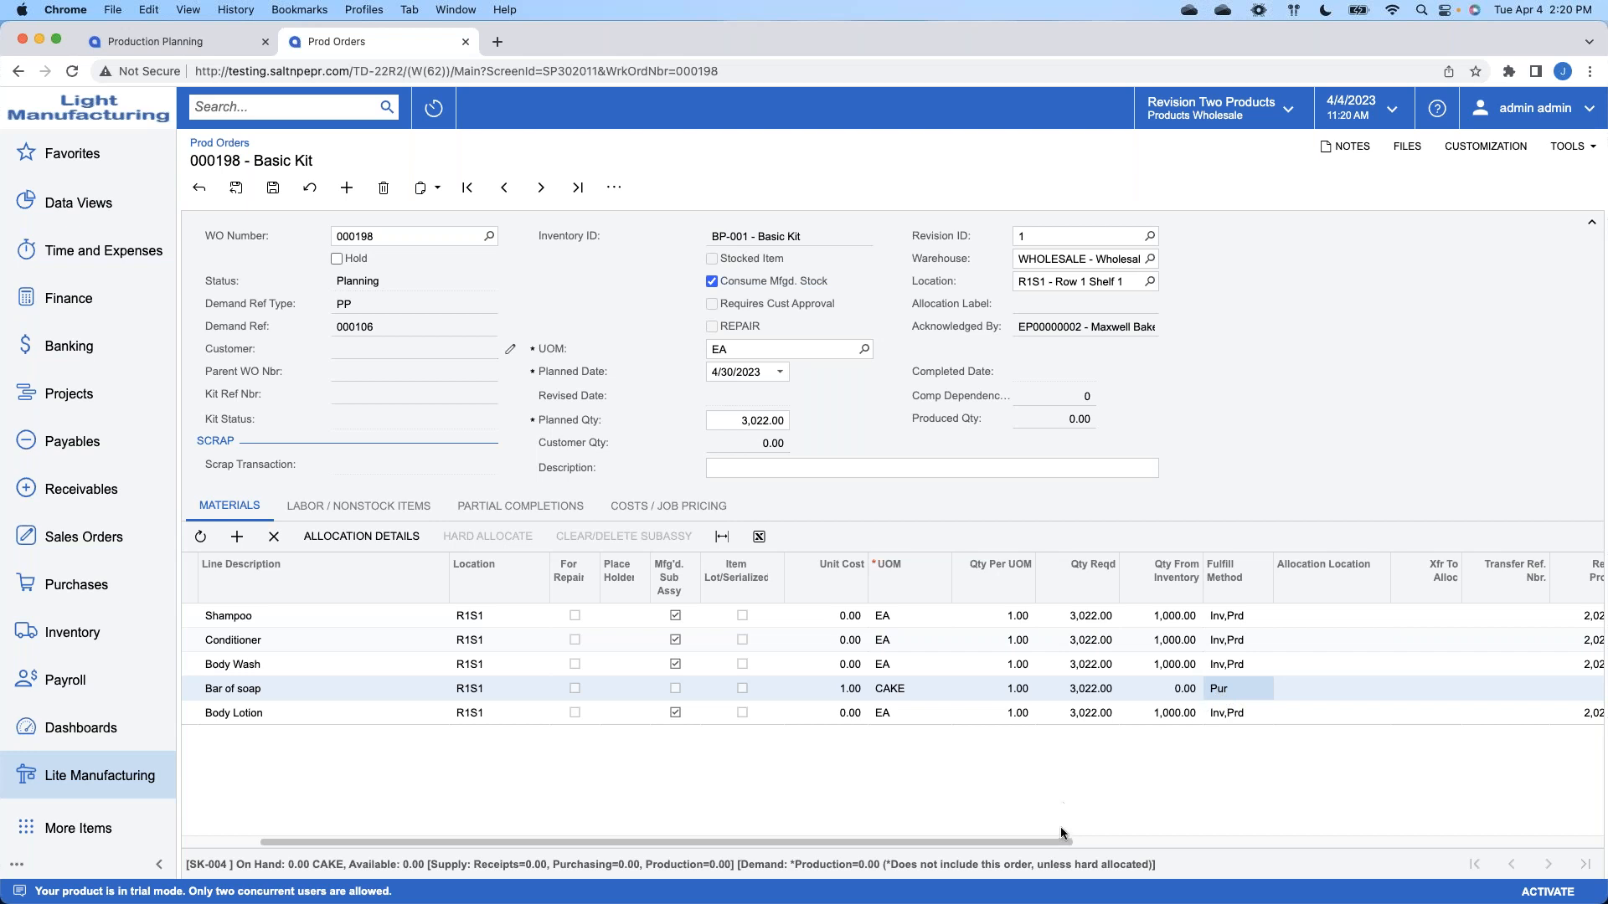
pyautogui.moveTo(1058, 840); pyautogui.dragTo(1330, 842)
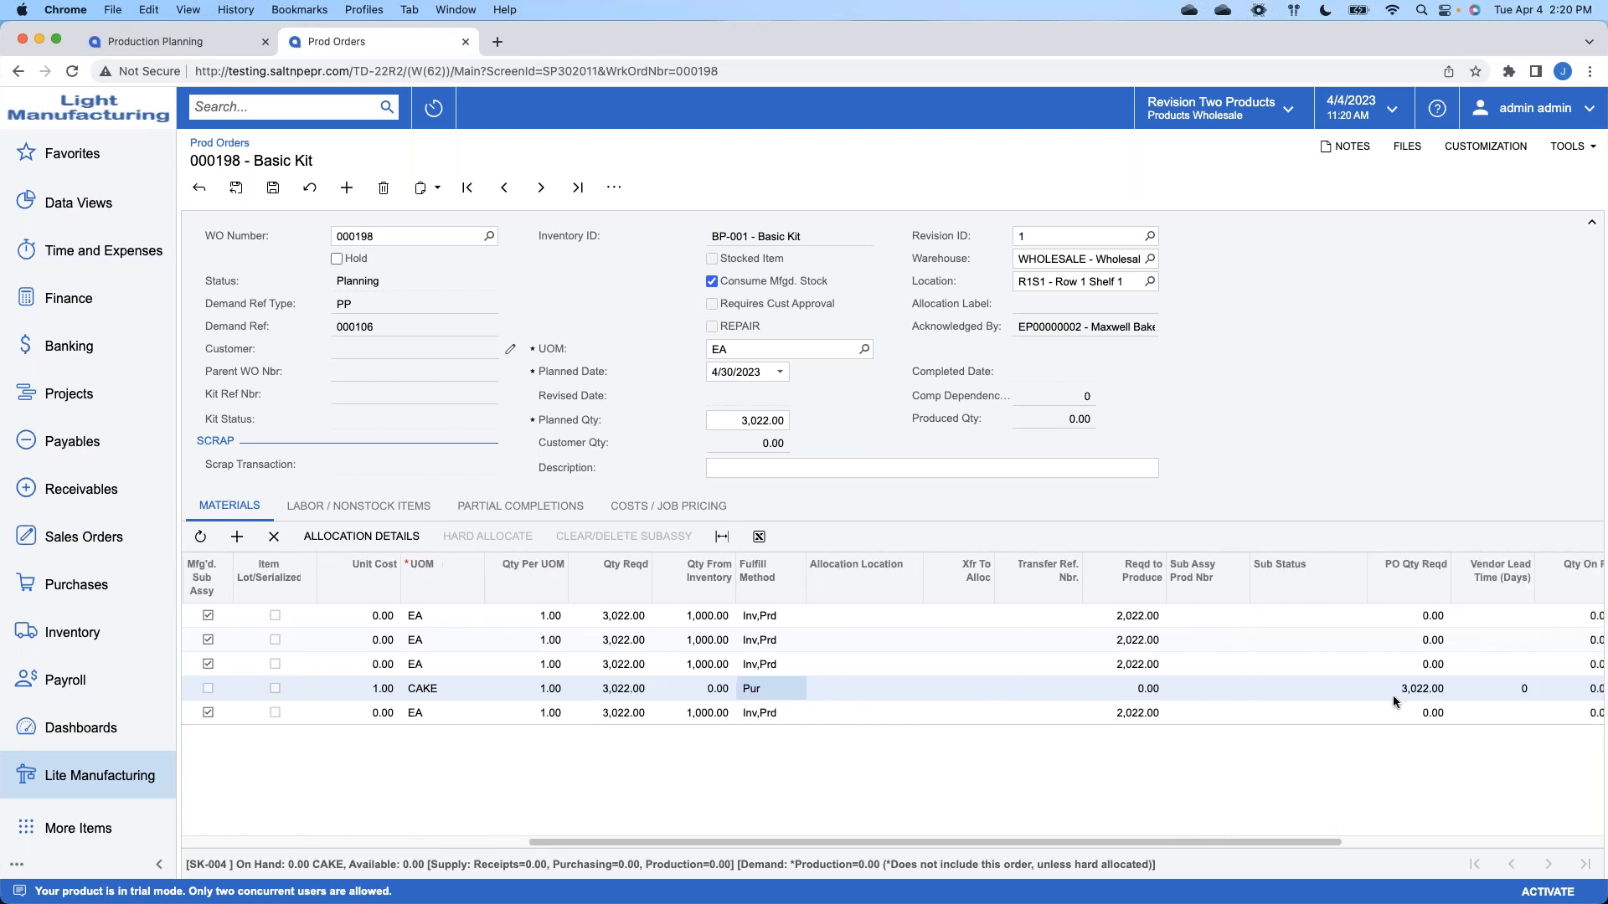
pyautogui.click(1399, 687)
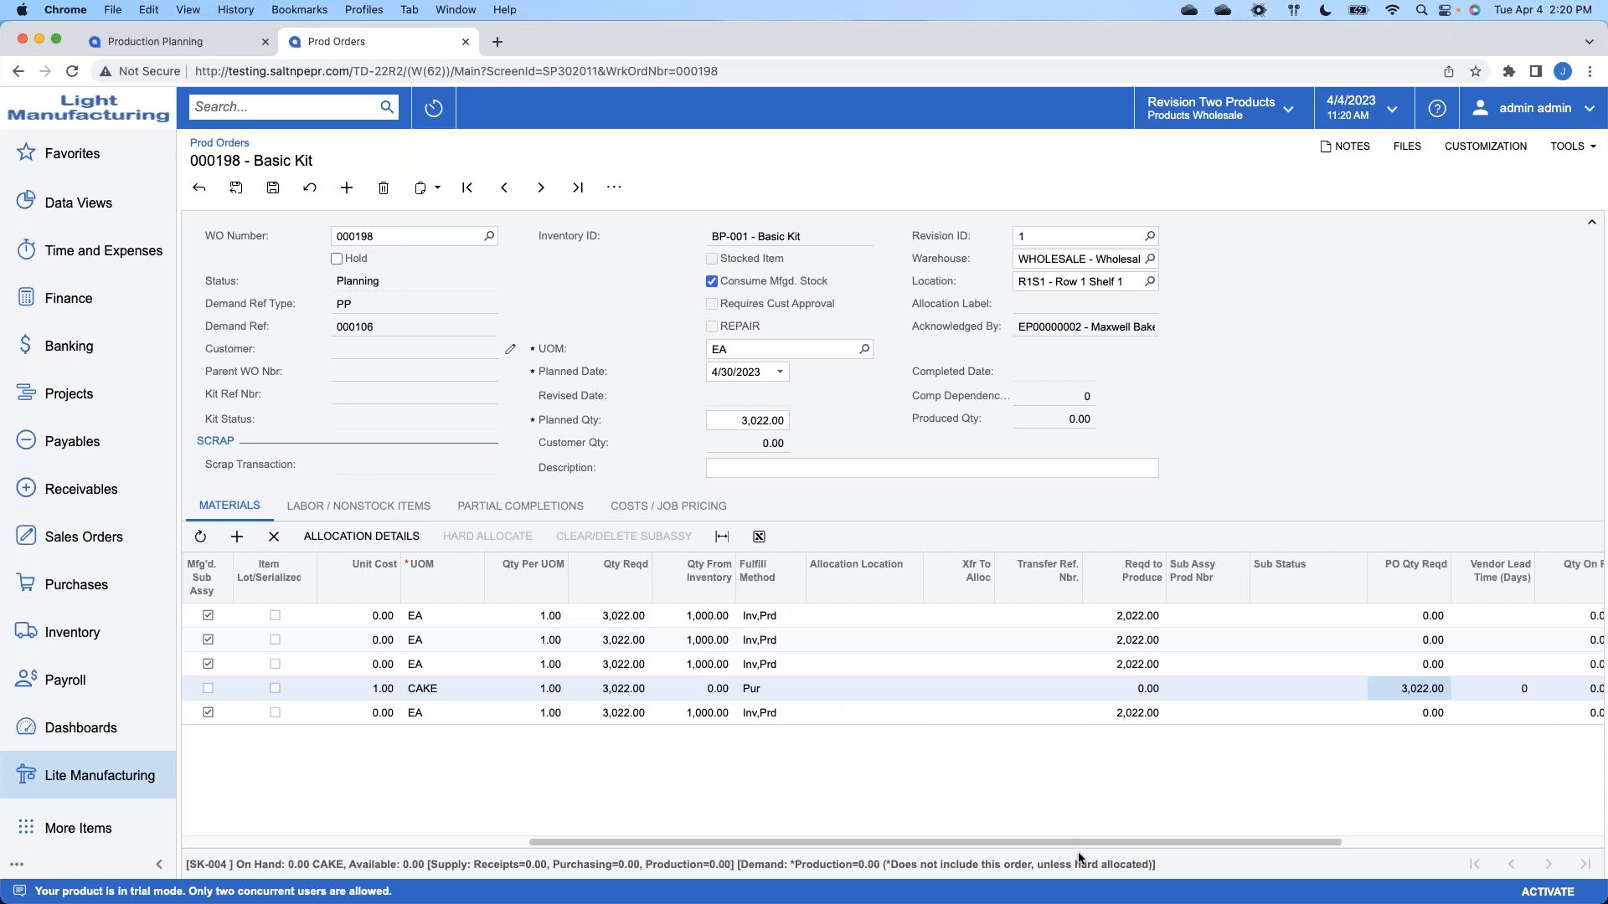
pyautogui.moveTo(1068, 838); pyautogui.dragTo(710, 837)
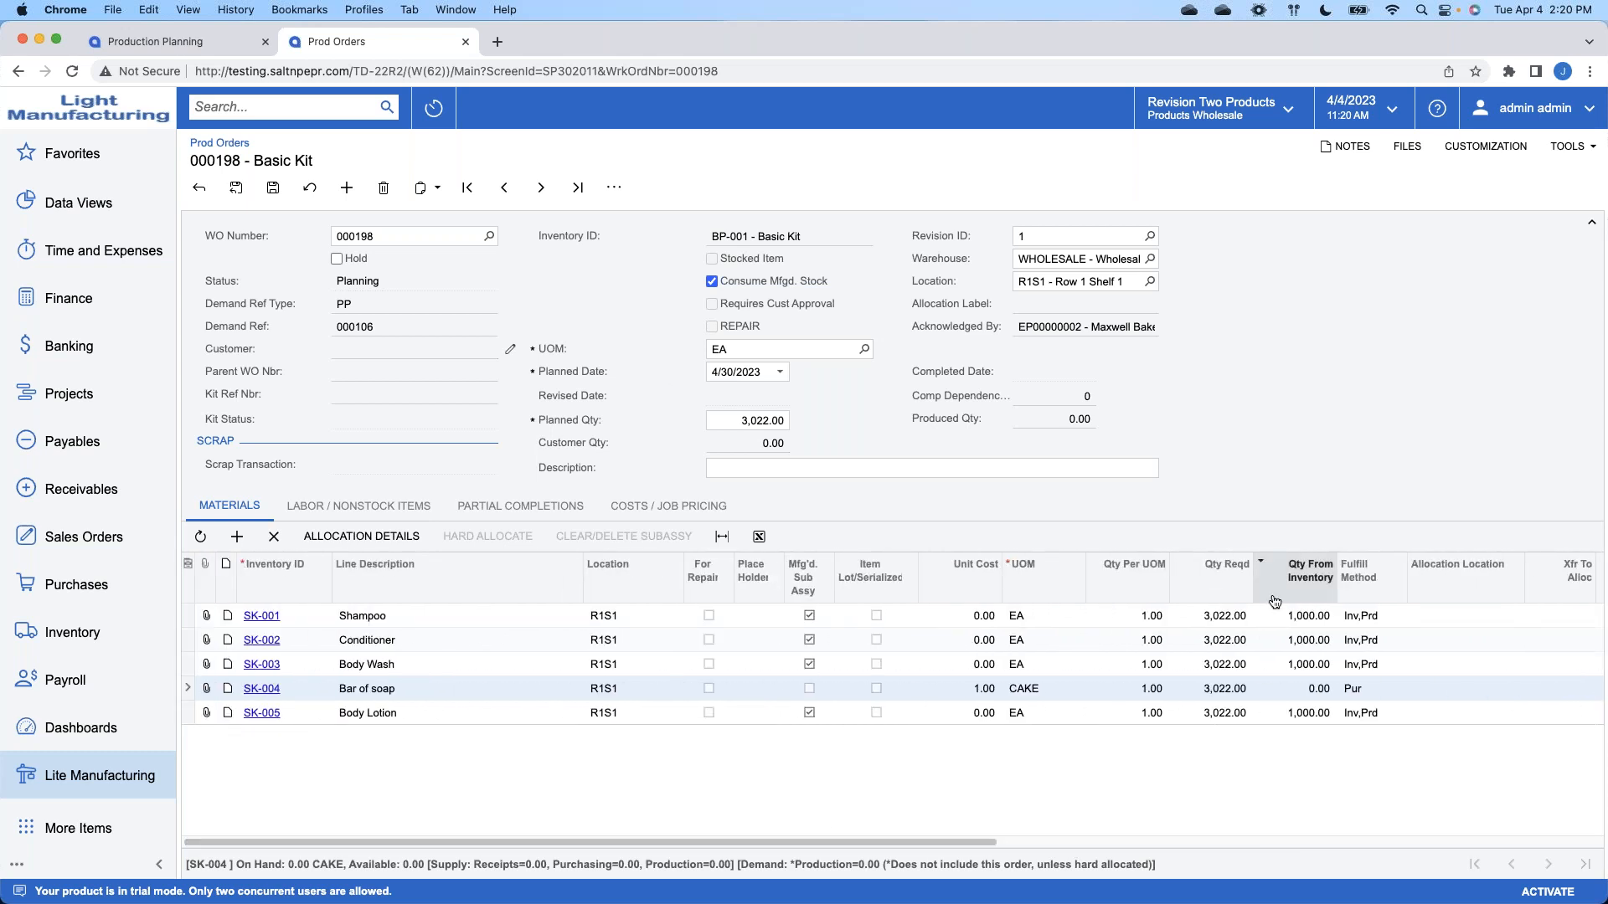
# Step: Complete planning for the Basic Kit production order and check the sub-assembly production orders linked to its material lines
pyautogui.click(614, 188)
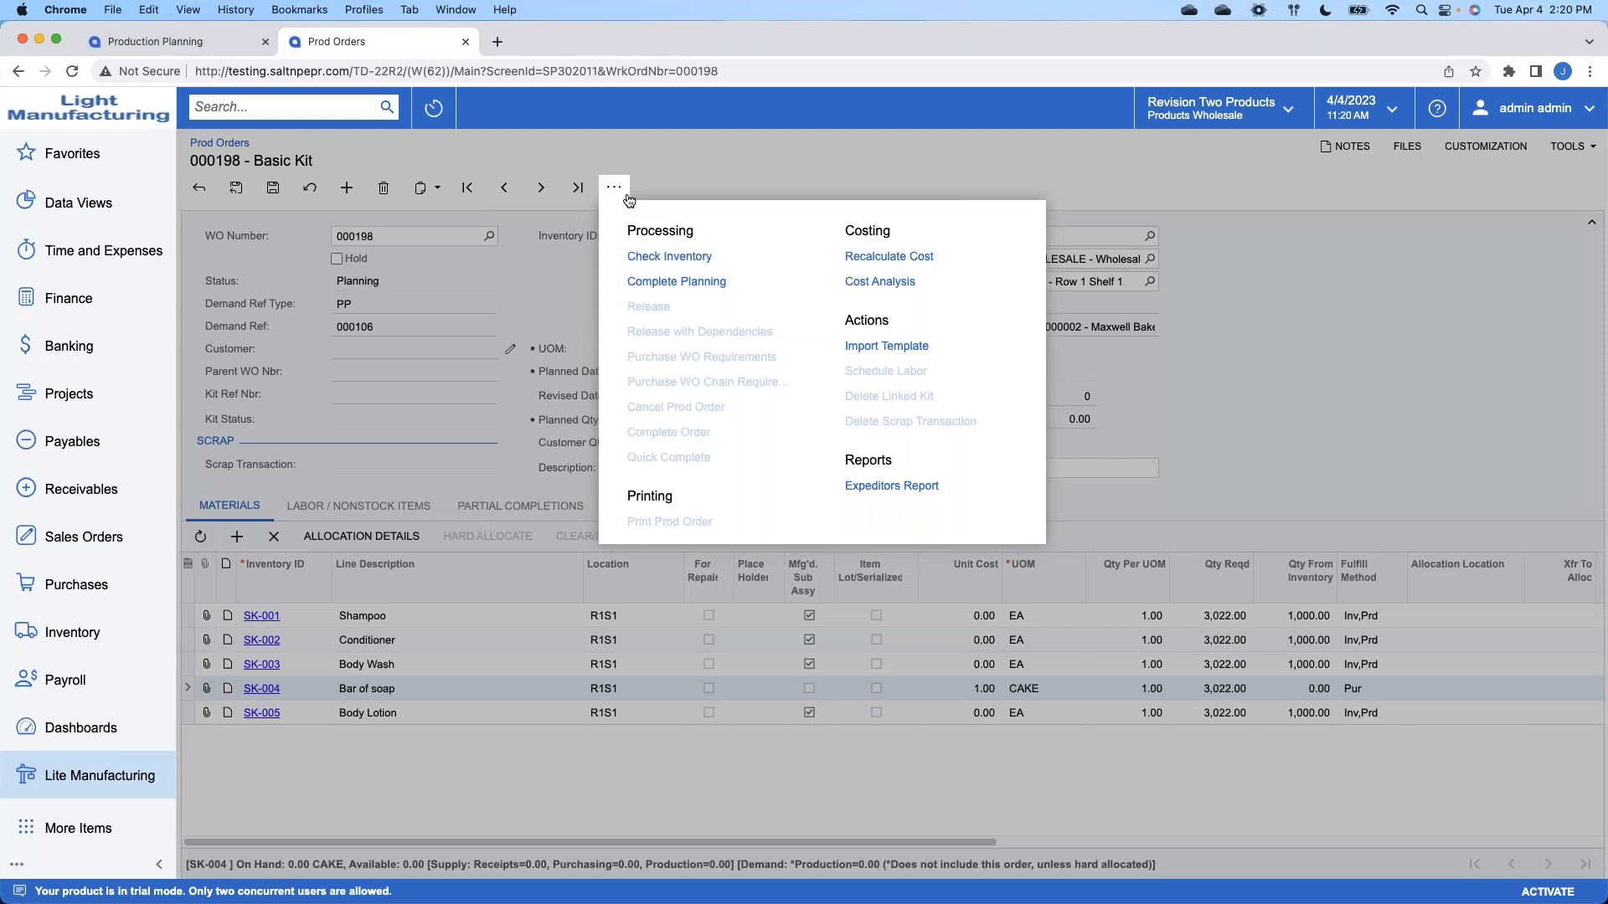
pyautogui.click(755, 285)
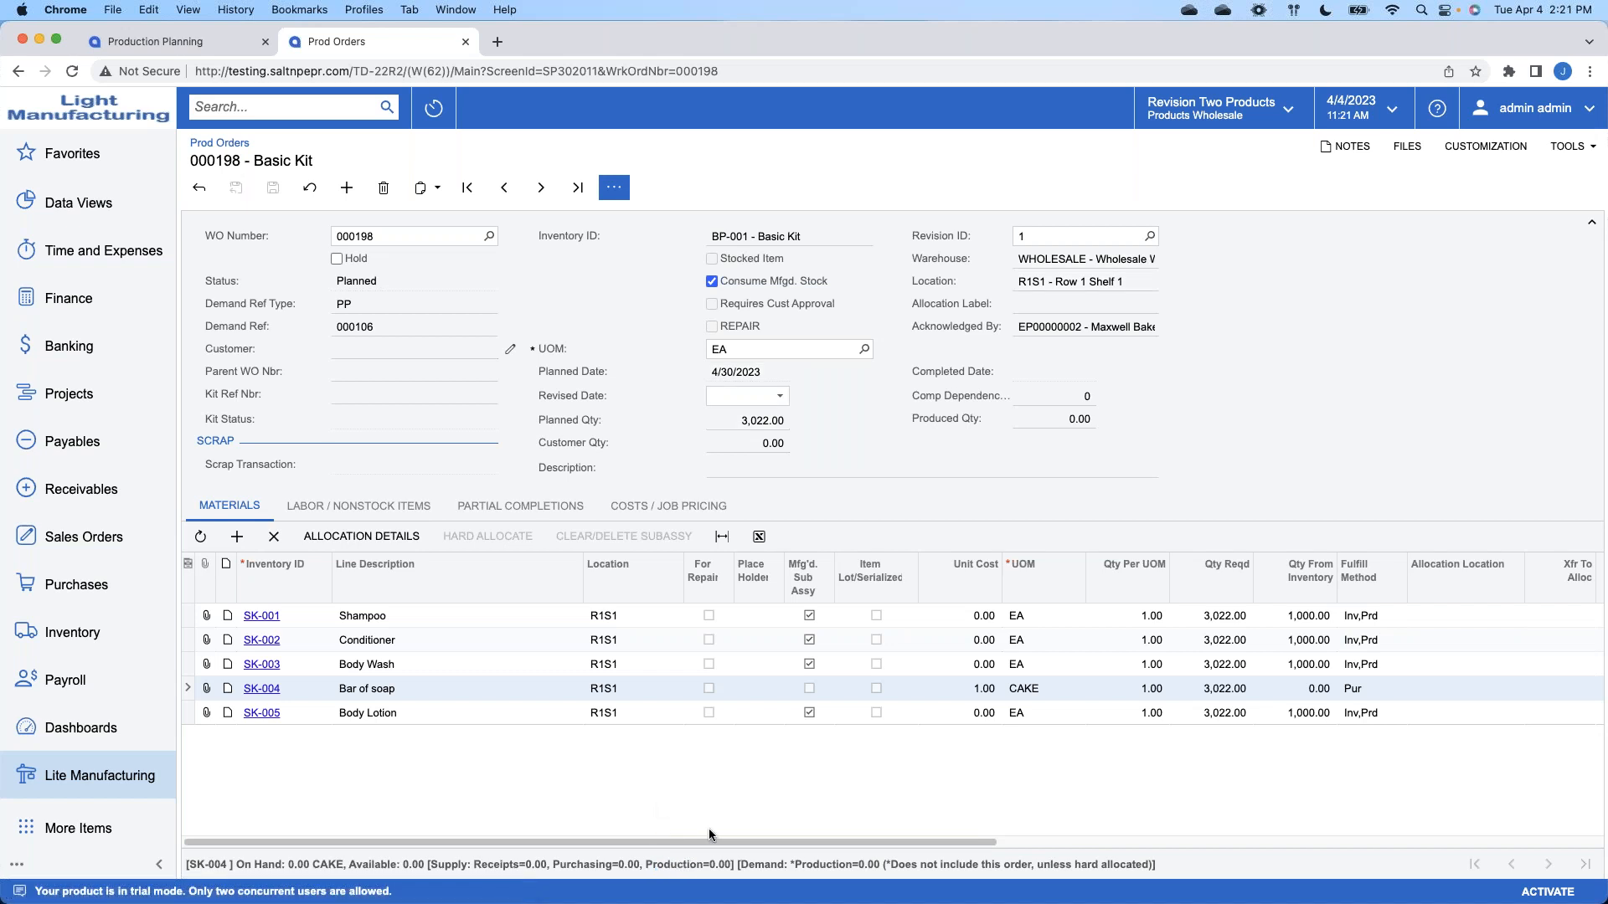
pyautogui.click(615, 190)
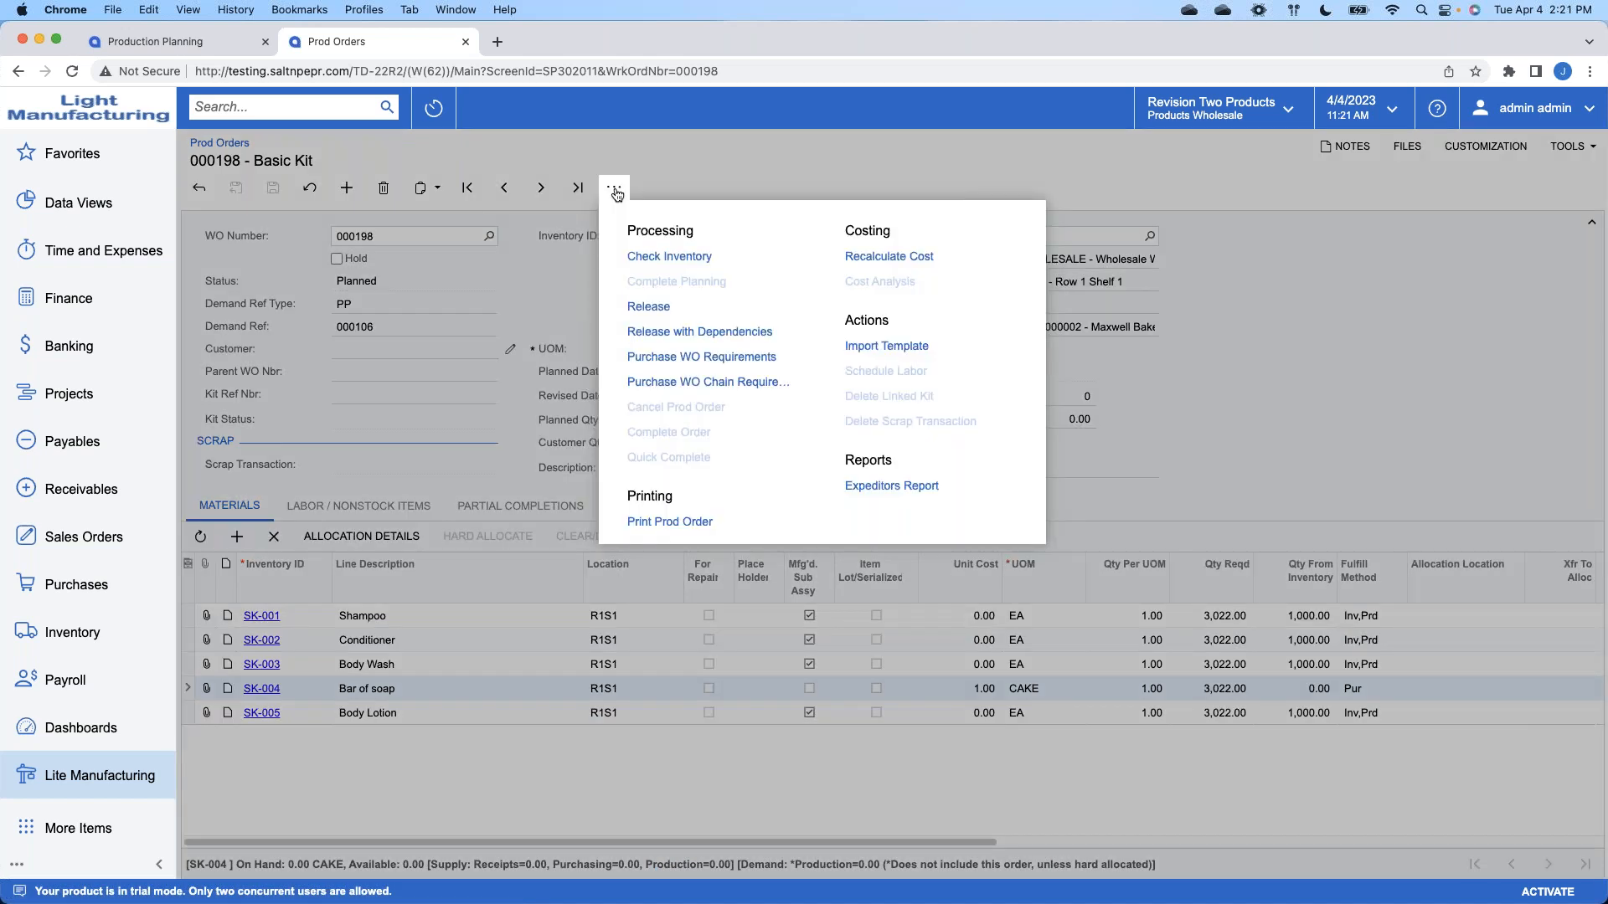
pyautogui.click(559, 277)
pyautogui.moveTo(645, 841); pyautogui.dragTo(1068, 834)
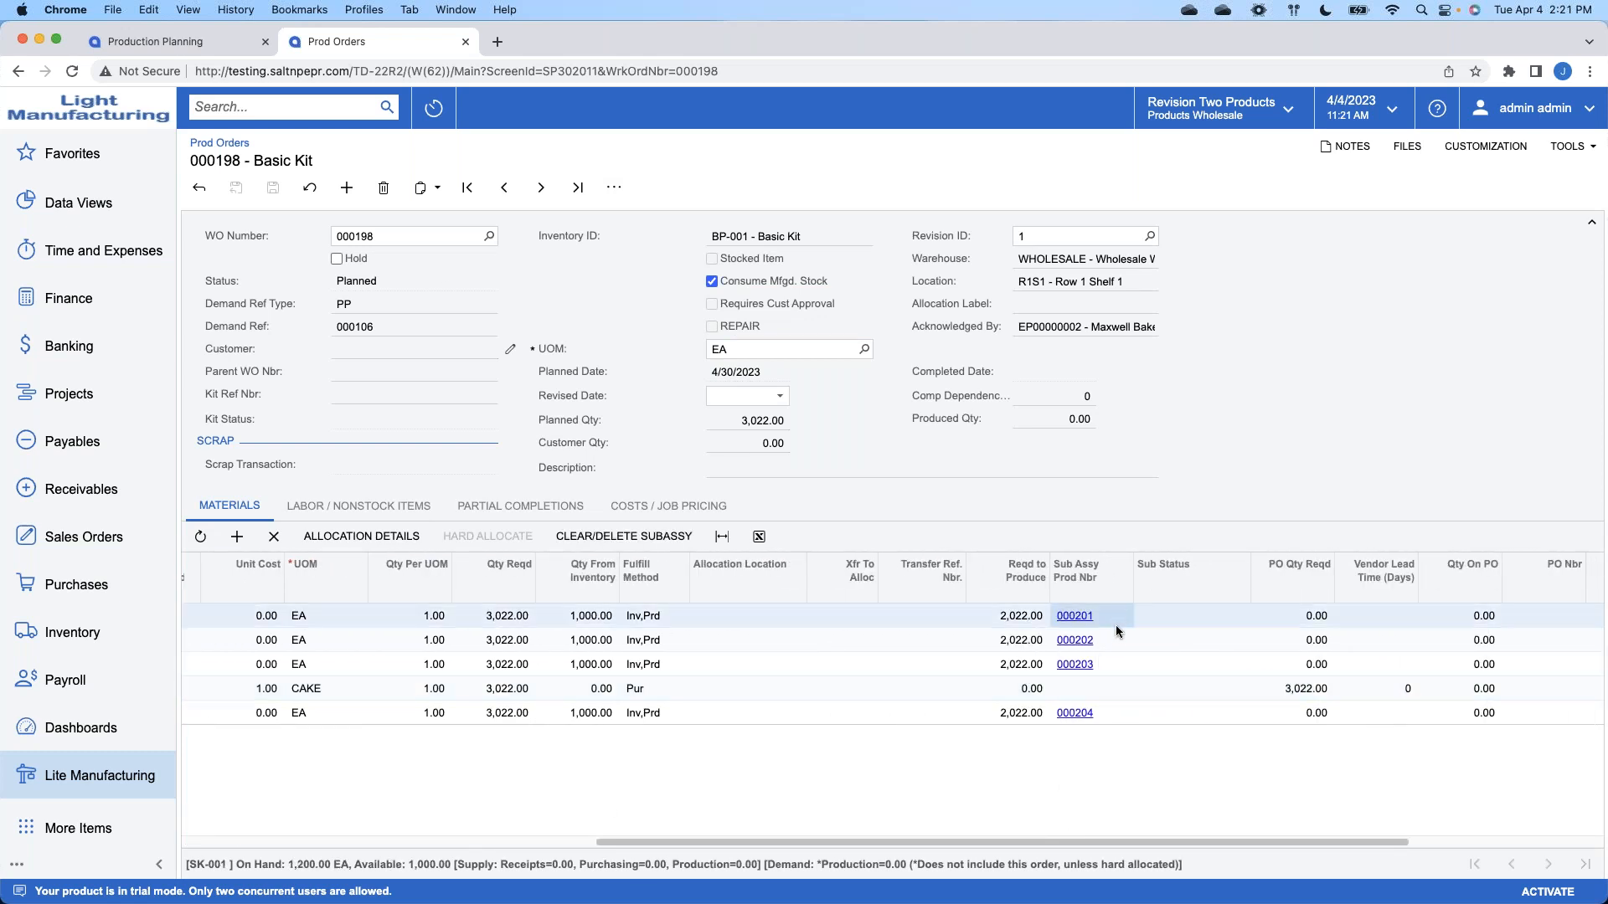
pyautogui.click(1124, 665)
pyautogui.click(1124, 716)
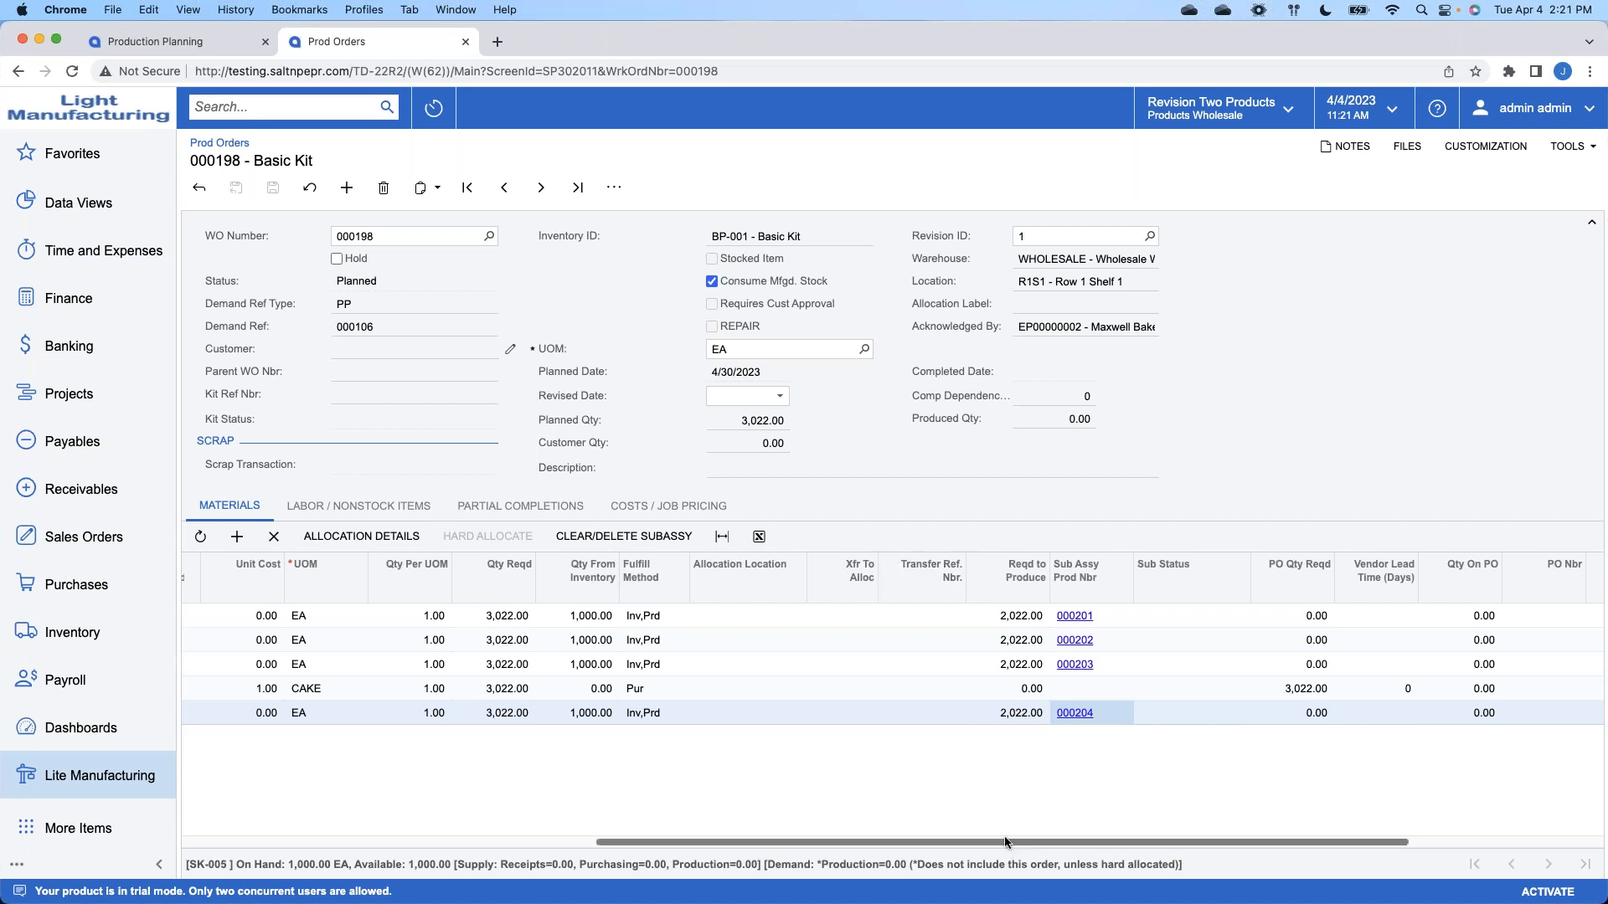
pyautogui.moveTo(1005, 841); pyautogui.dragTo(535, 724)
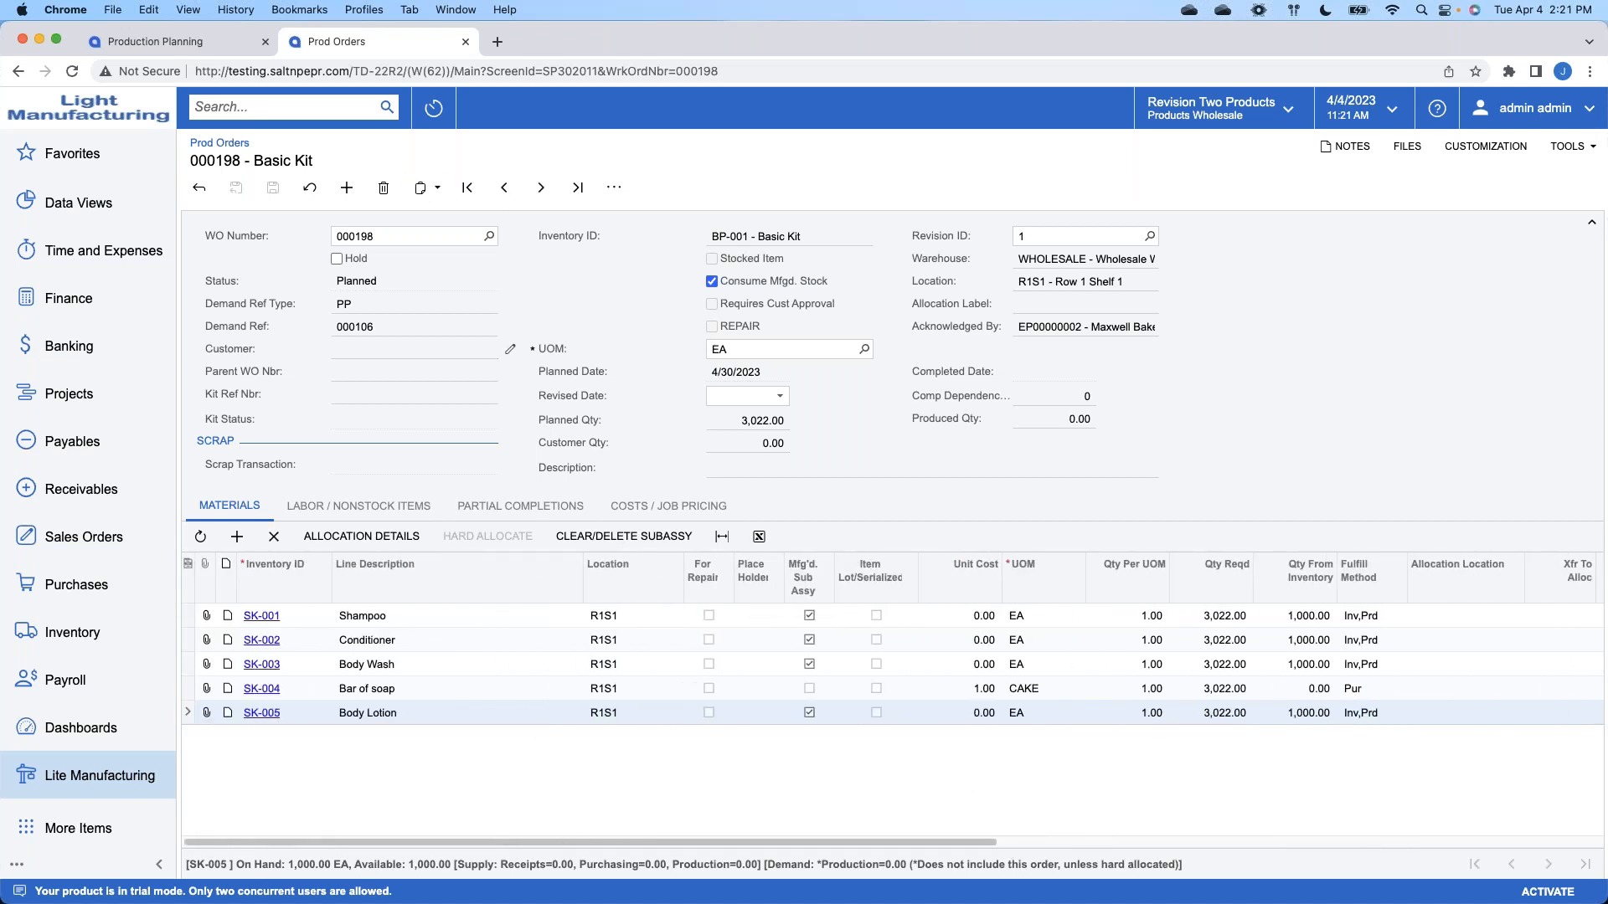
# Step: Go to the Standard Kit production order, take it off hold and complete its planning
pyautogui.click(541, 188)
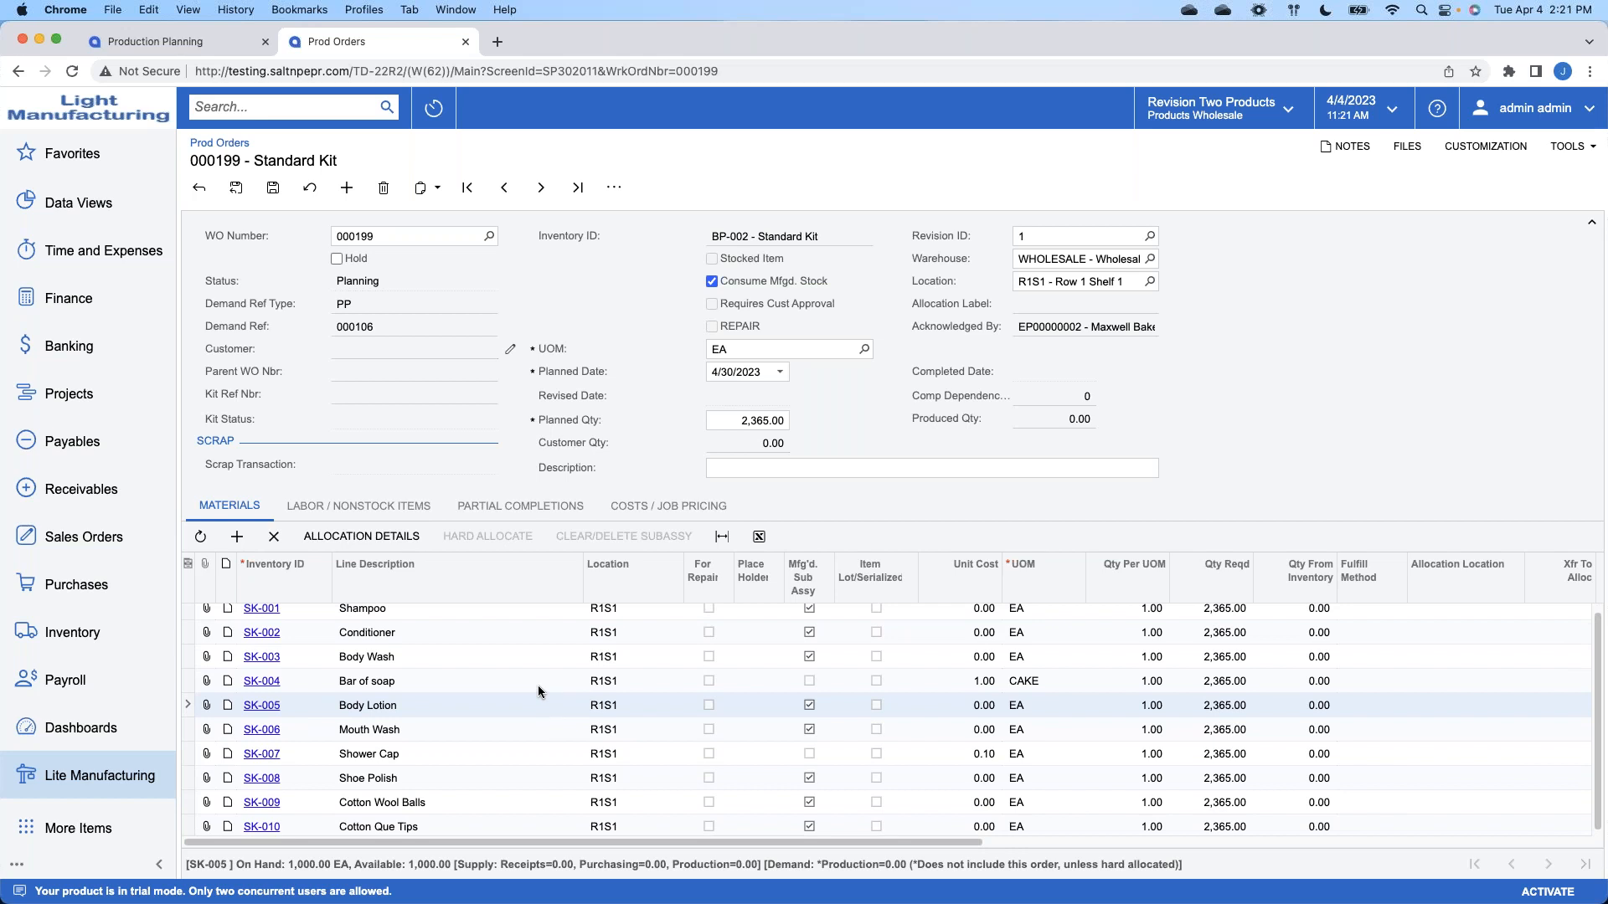
pyautogui.click(614, 187)
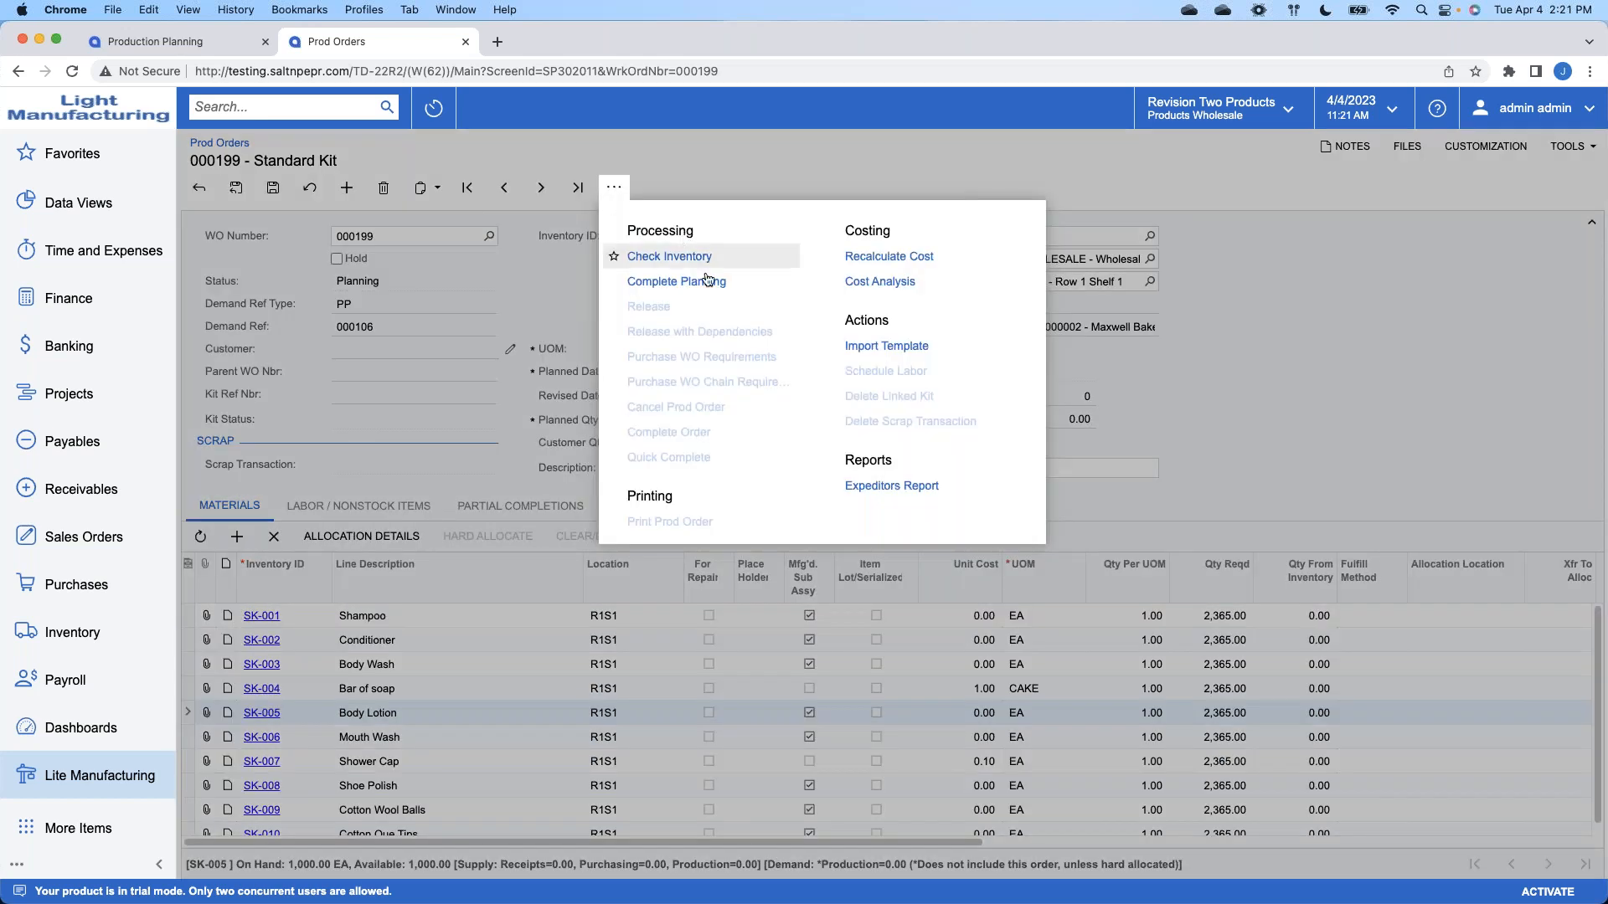
pyautogui.click(709, 284)
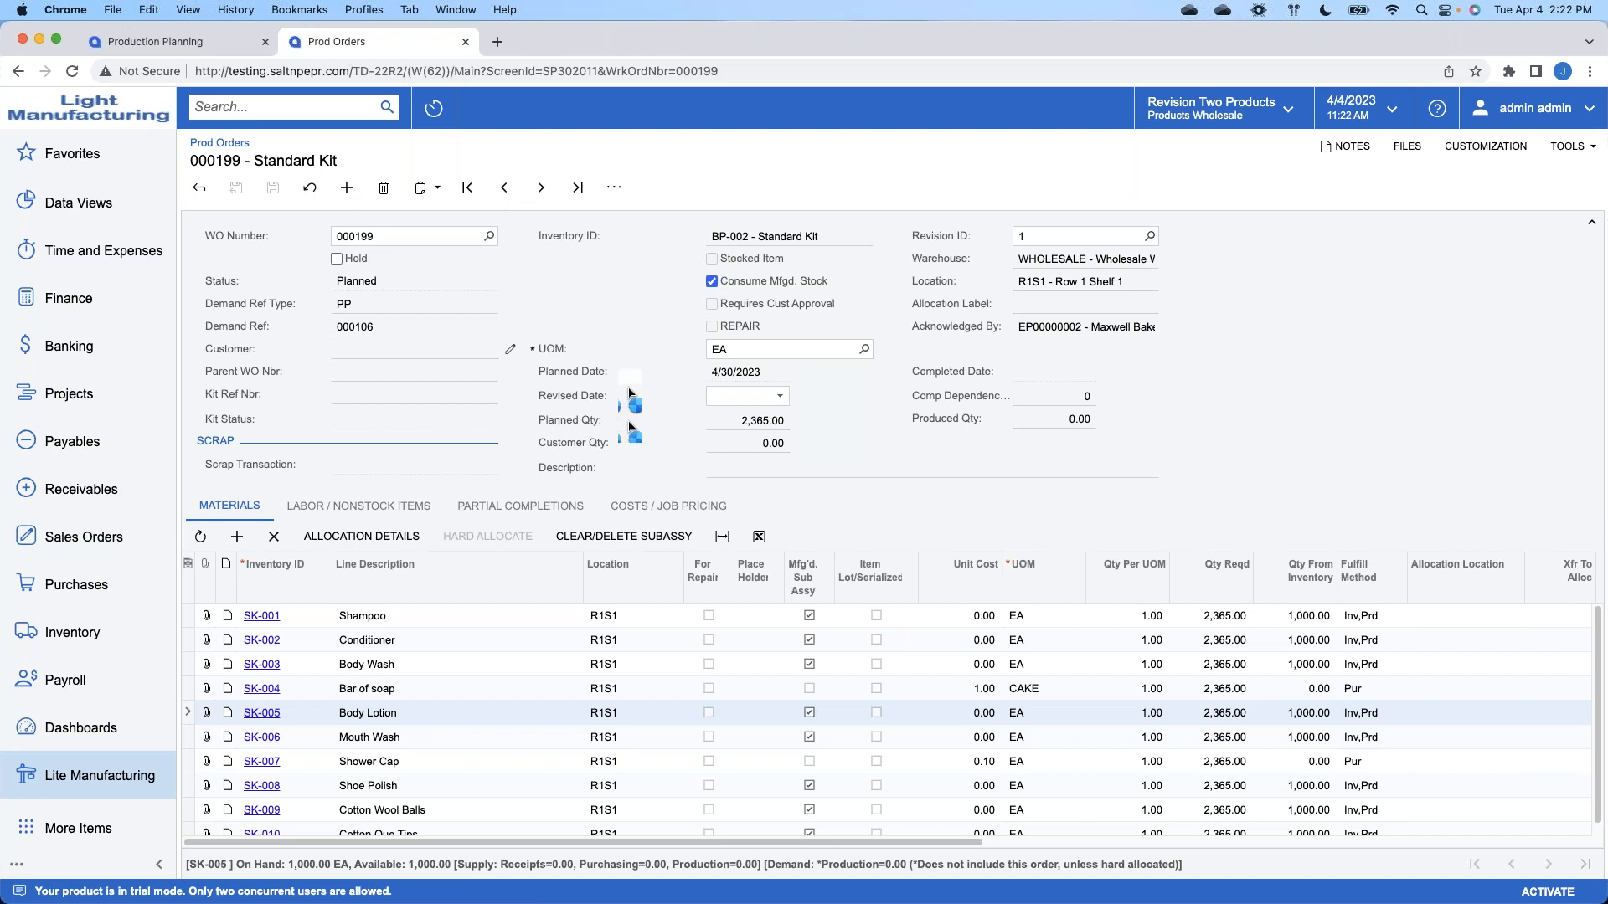
# Step: Take the Executive Kit production order off hold and complete its planning, checking the sub-assembly orders on its material lines
pyautogui.scroll(-2, 530, 819)
pyautogui.scroll(-3, 531, 819)
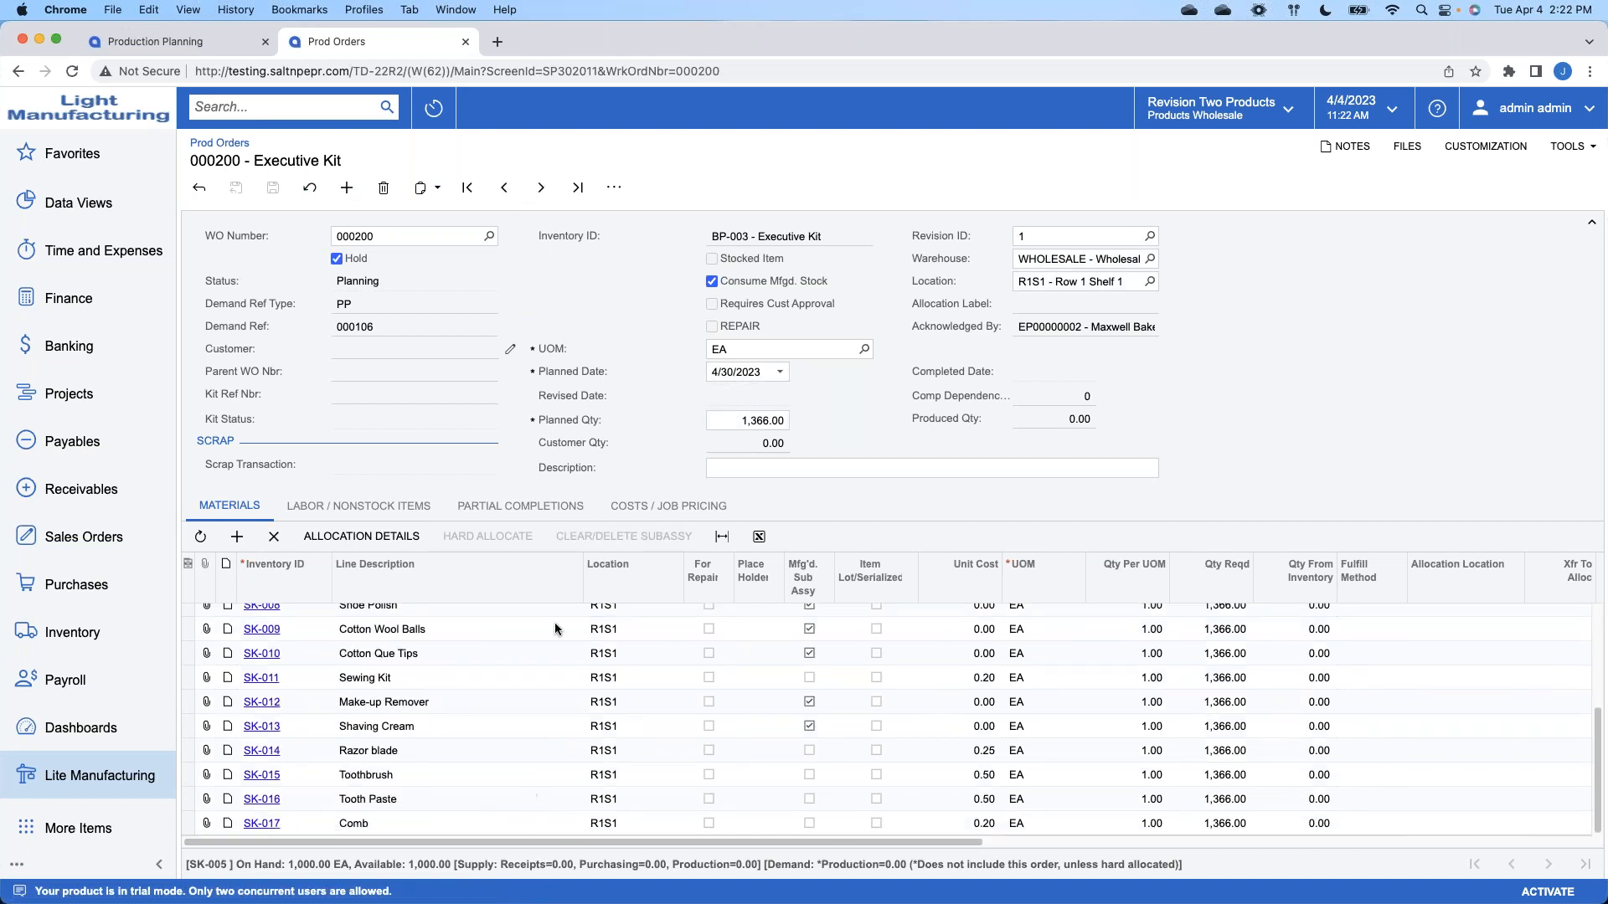
pyautogui.click(353, 262)
pyautogui.click(621, 192)
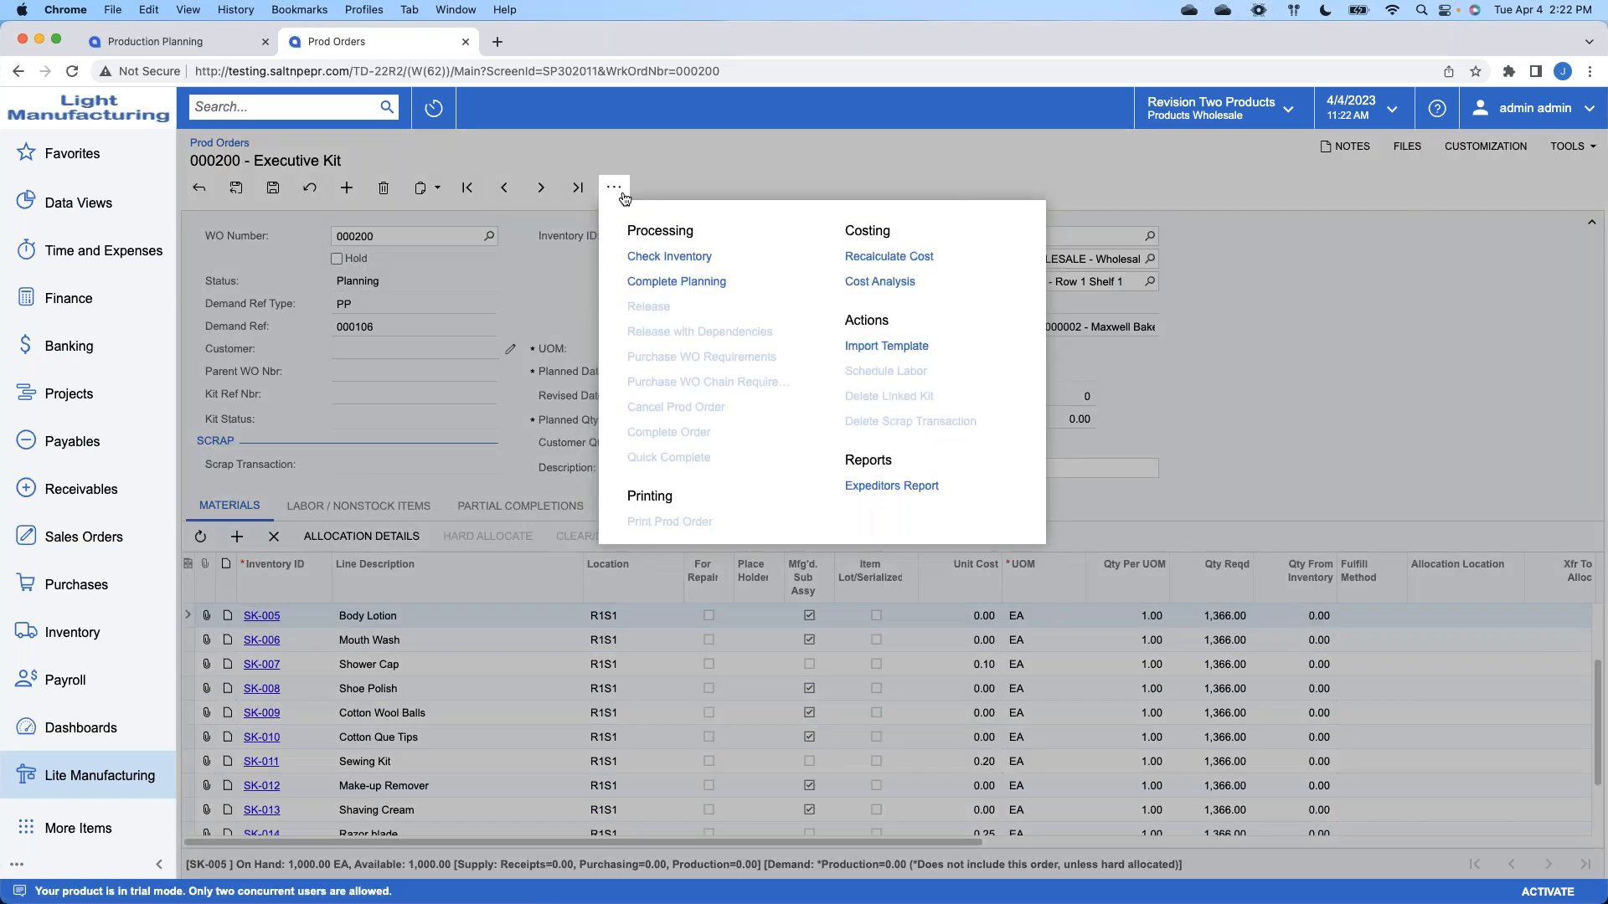
pyautogui.click(706, 289)
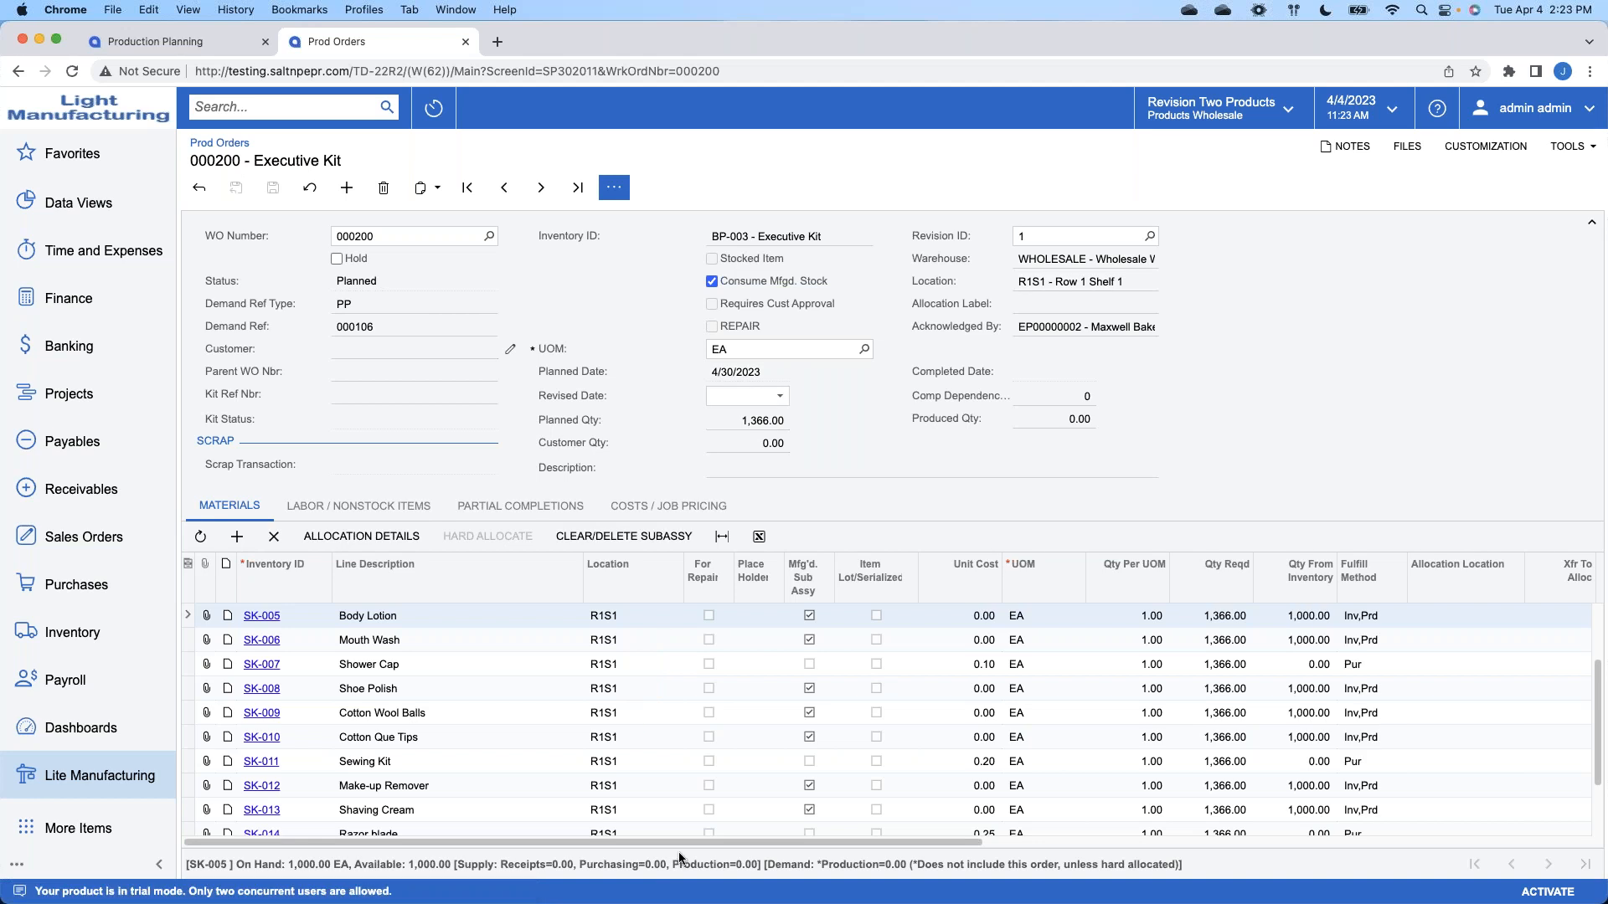
pyautogui.moveTo(689, 841); pyautogui.dragTo(1072, 837)
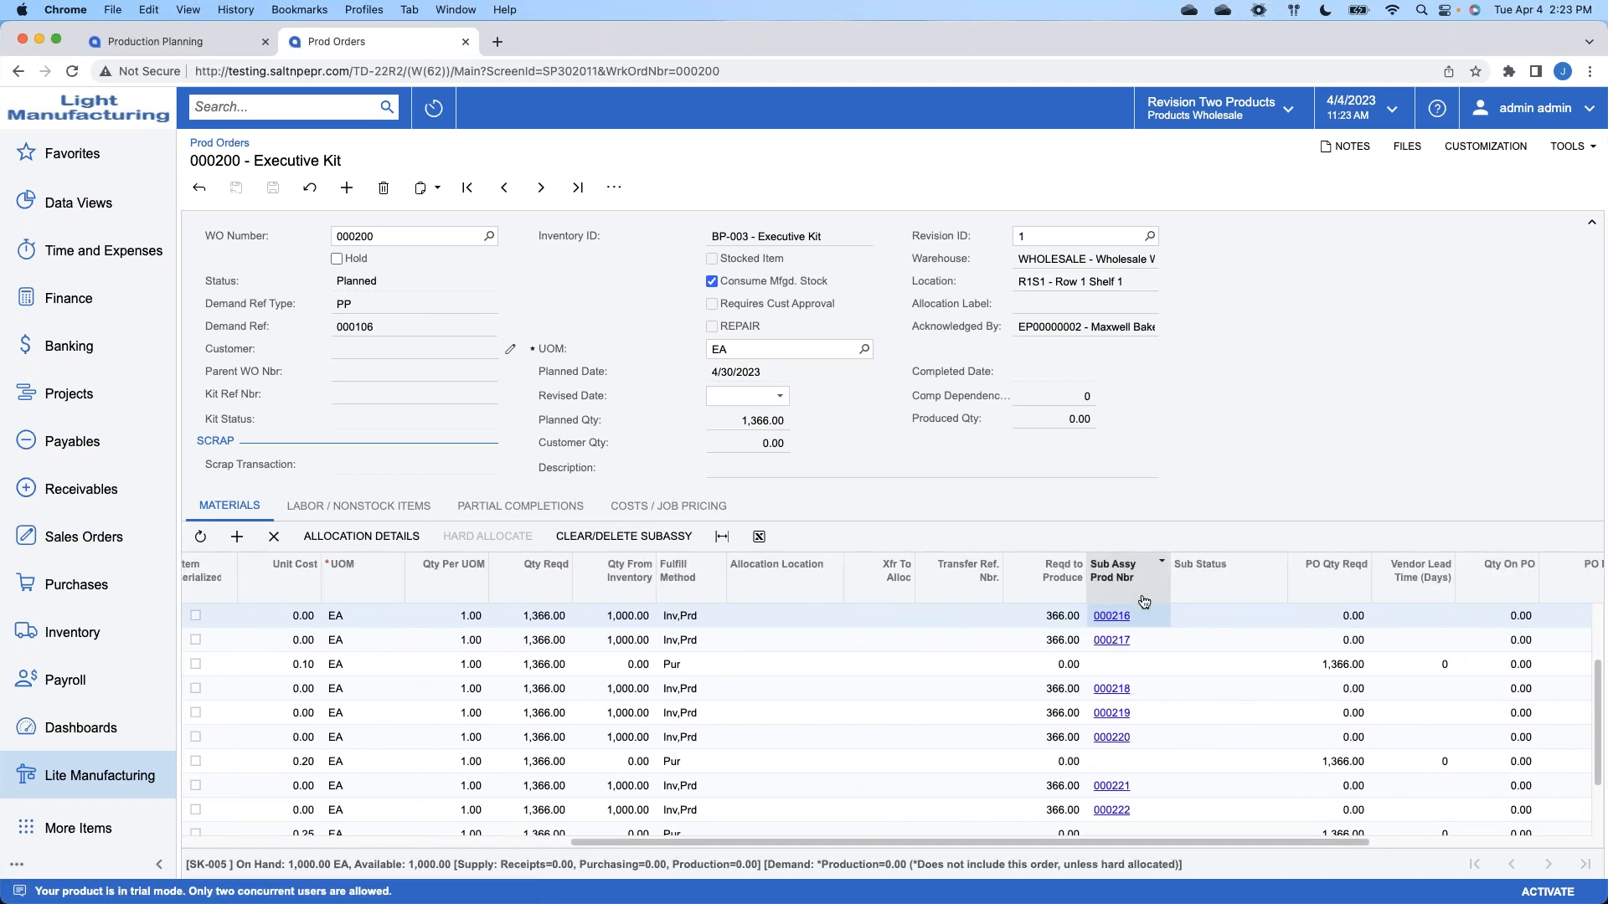
pyautogui.scroll(-2, 1137, 630)
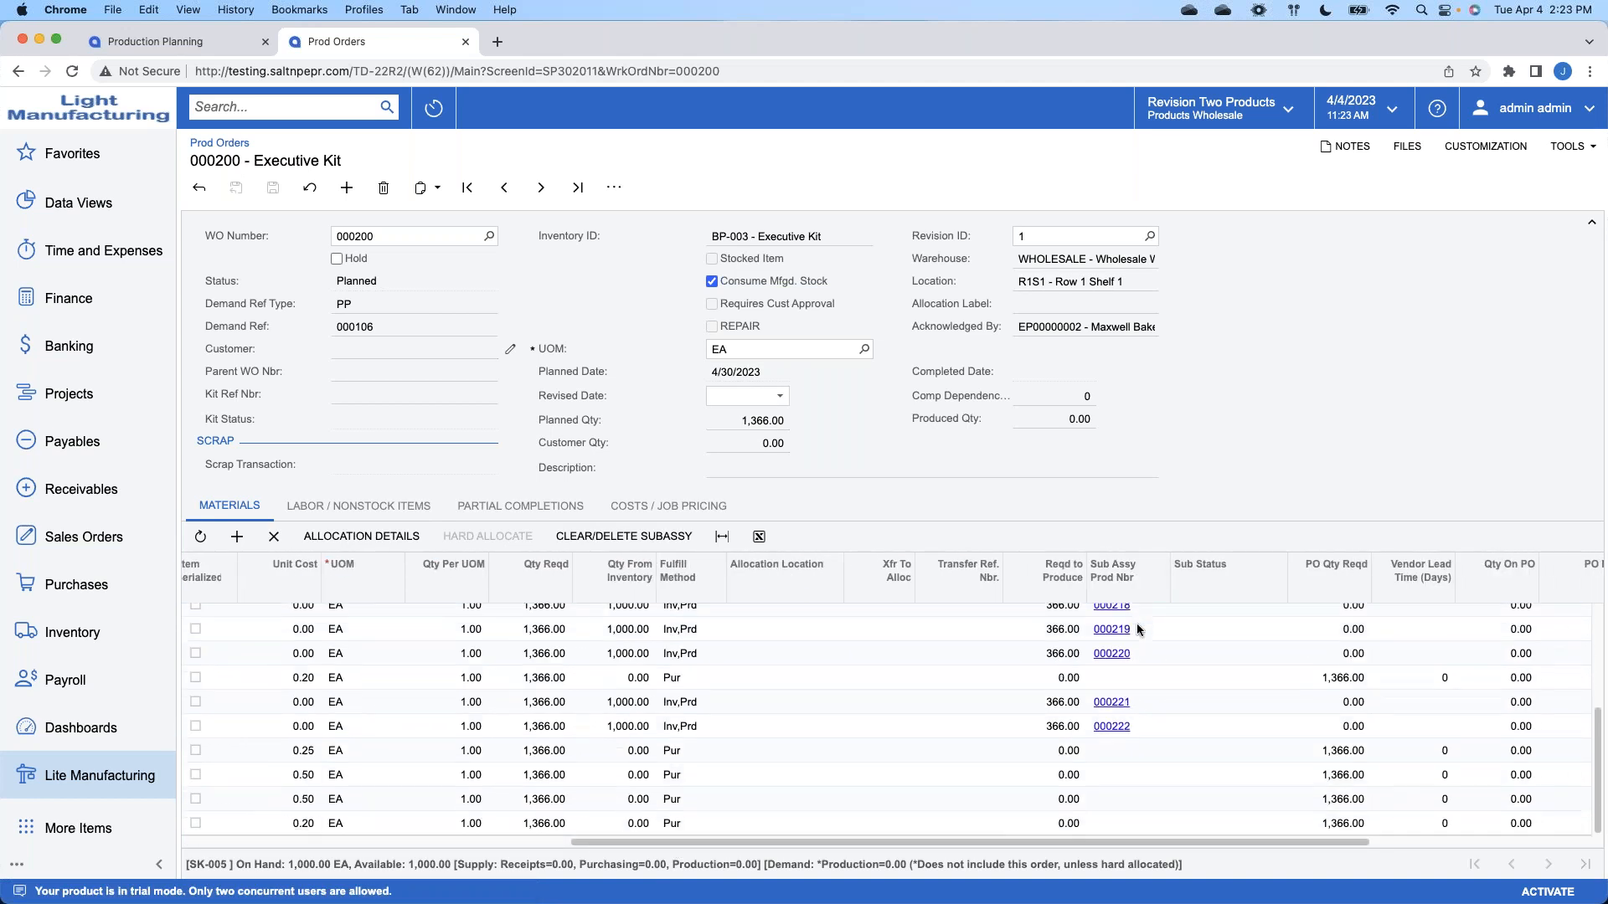
# Step: Return to the production order list and review the kit orders and their sub-assembly orders by parent order and demand type
pyautogui.click(200, 188)
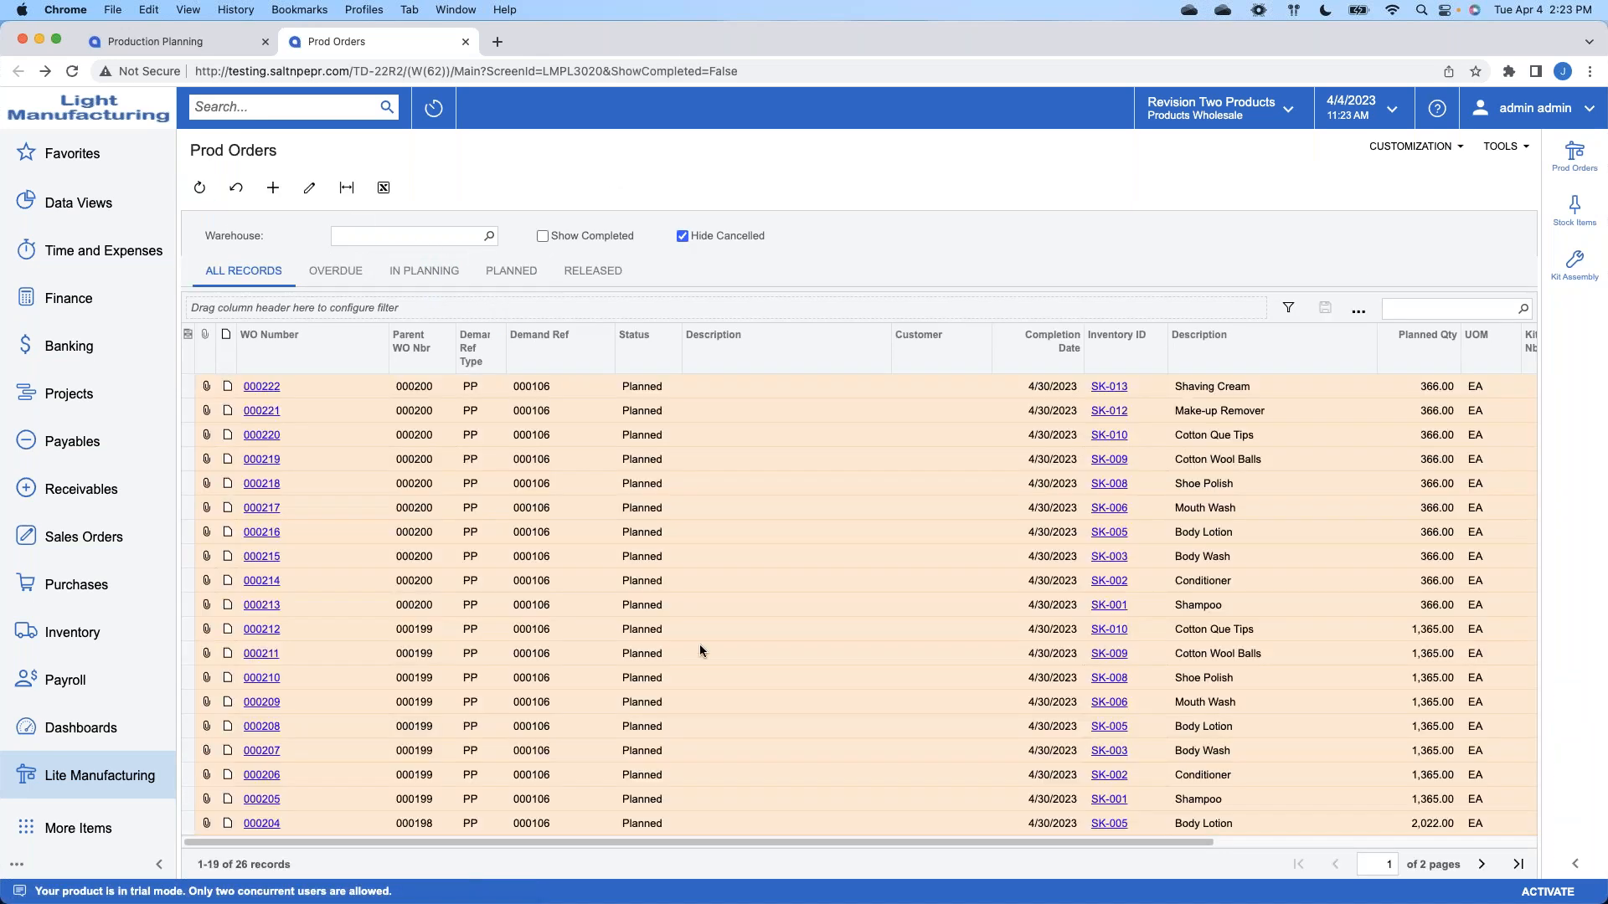
pyautogui.click(1479, 864)
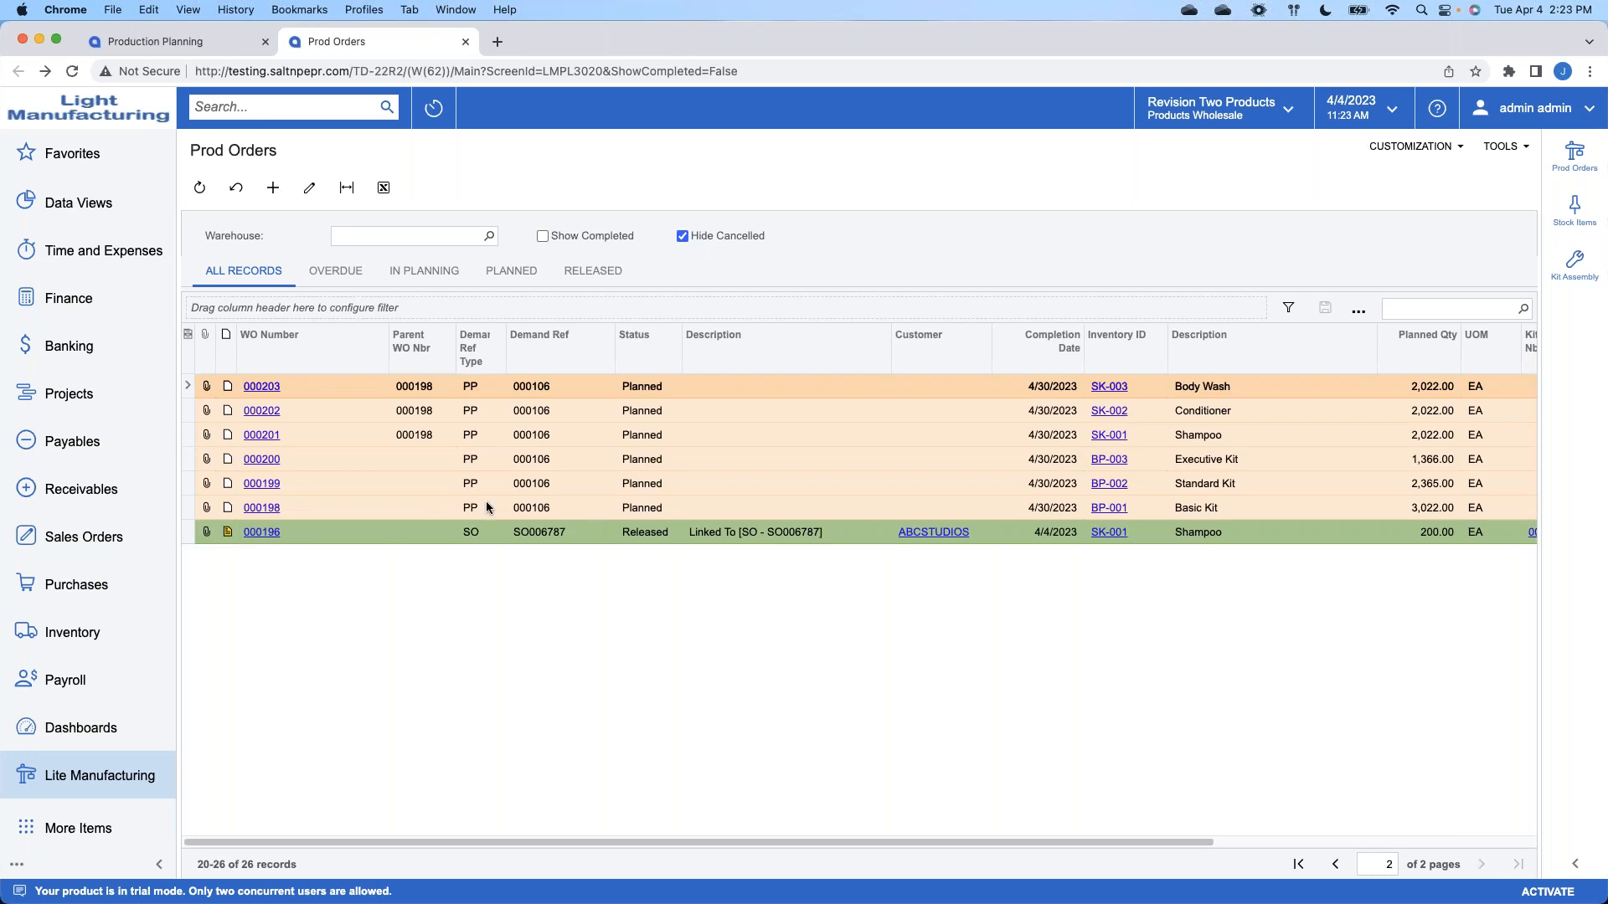
pyautogui.click(341, 459)
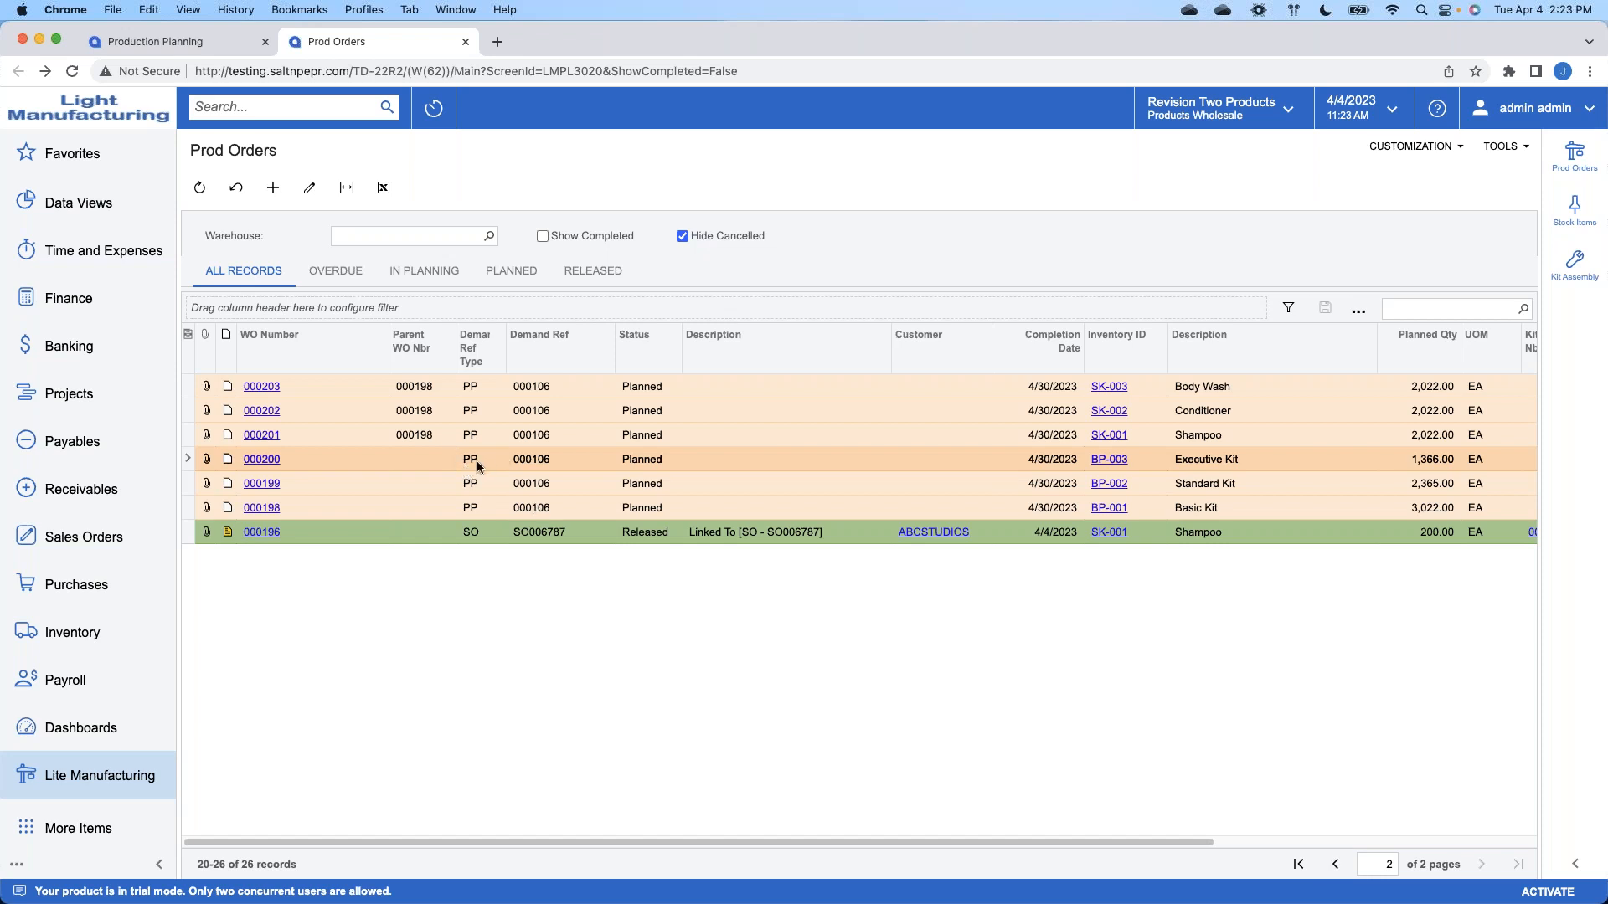
pyautogui.click(488, 535)
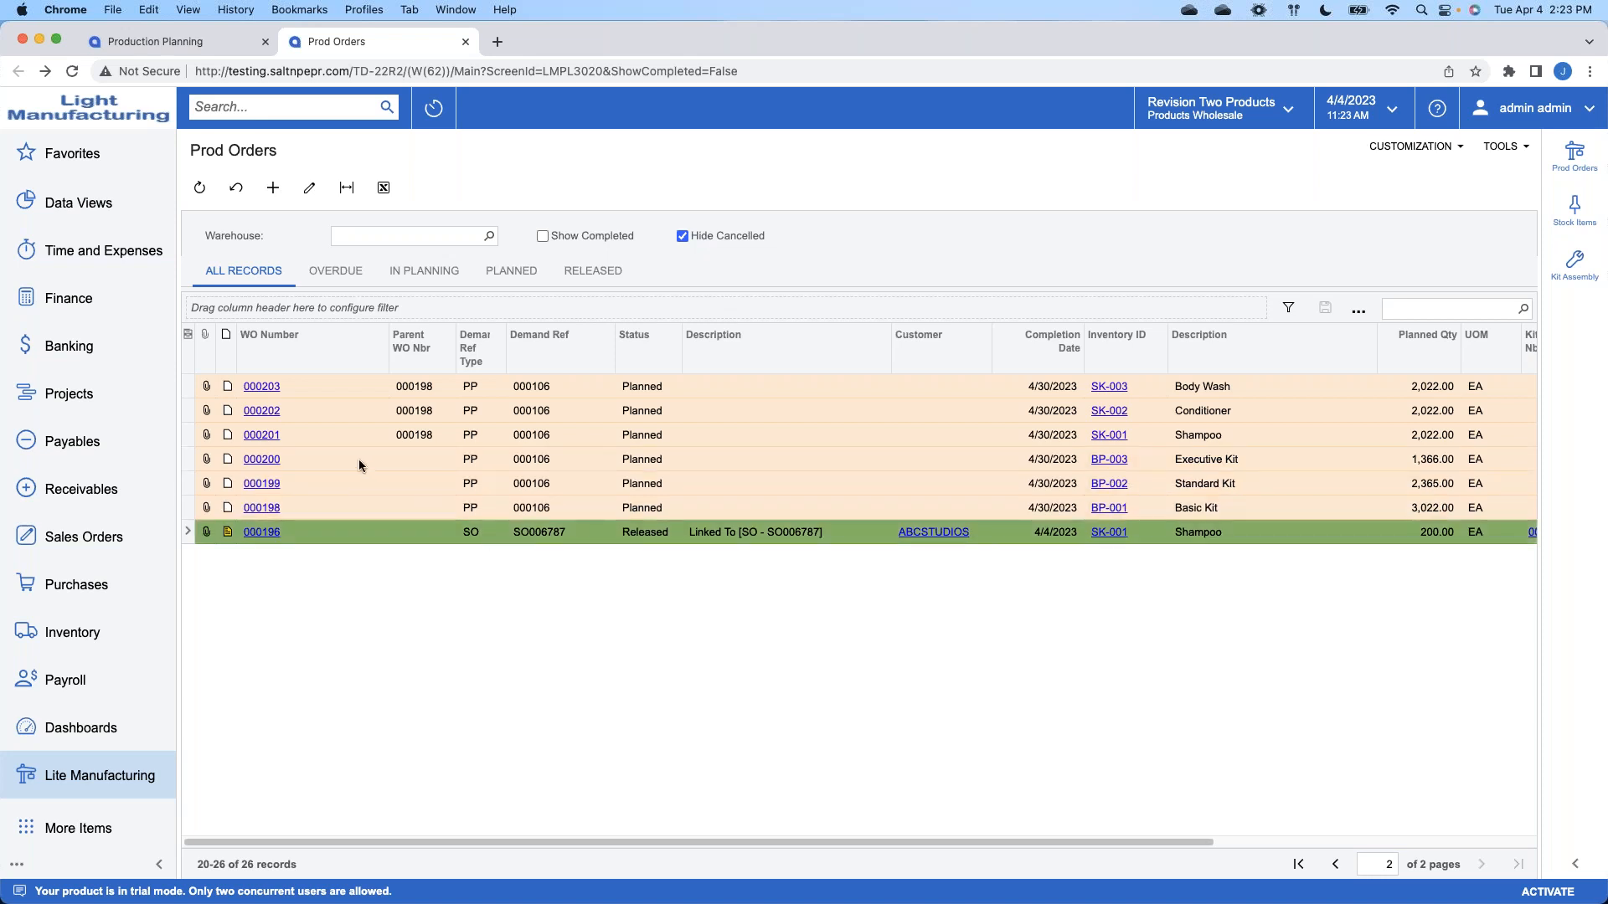
pyautogui.click(320, 436)
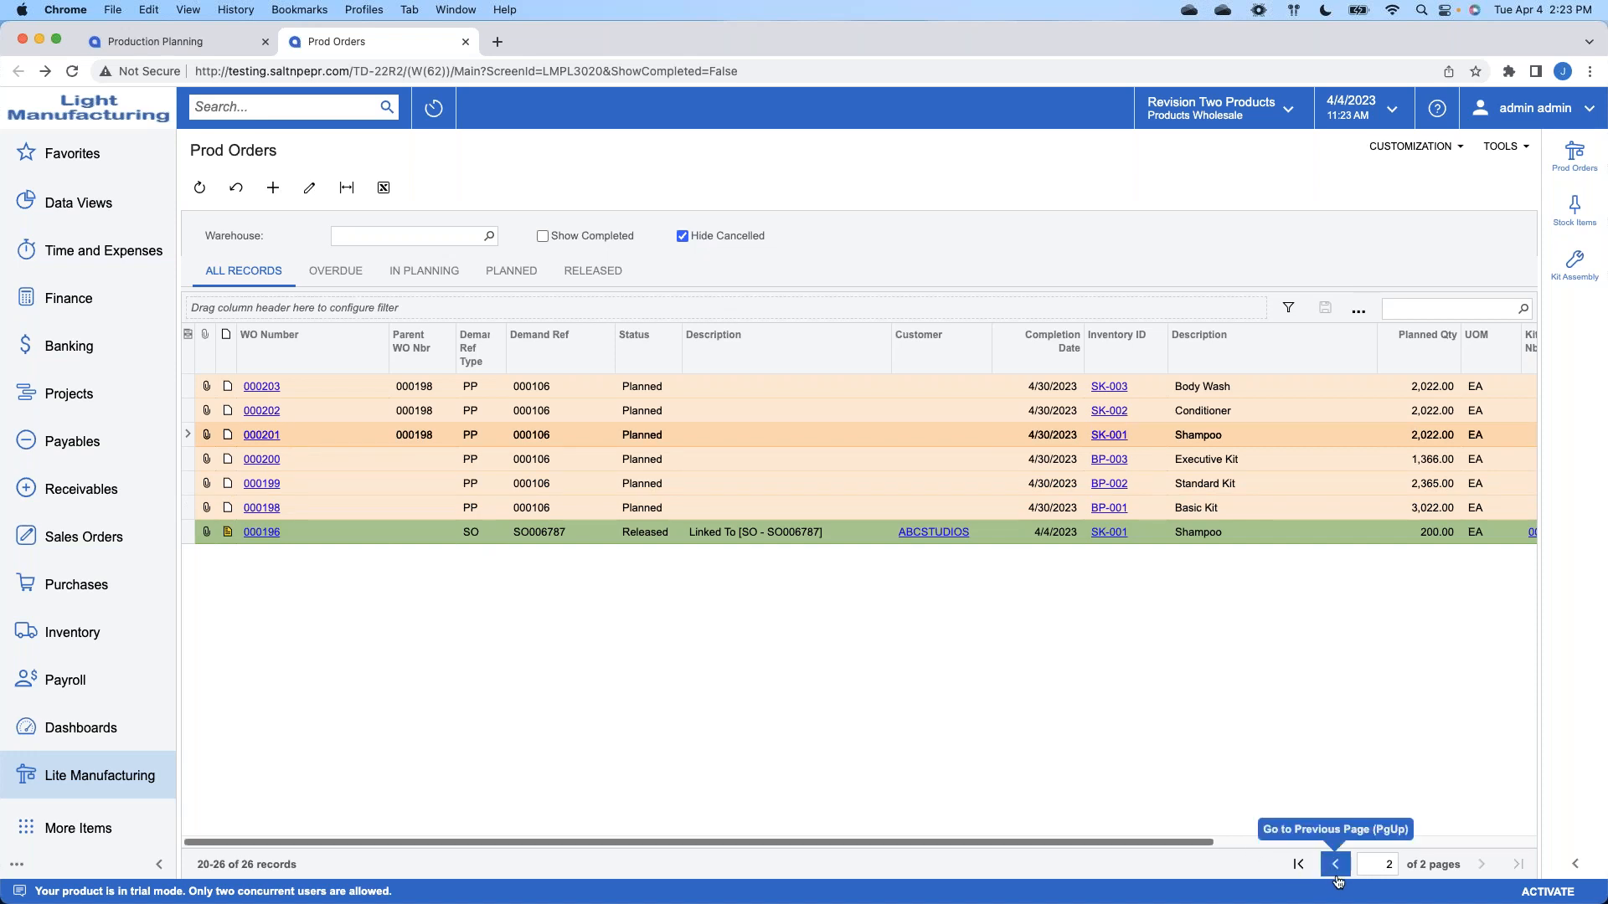
pyautogui.click(1299, 865)
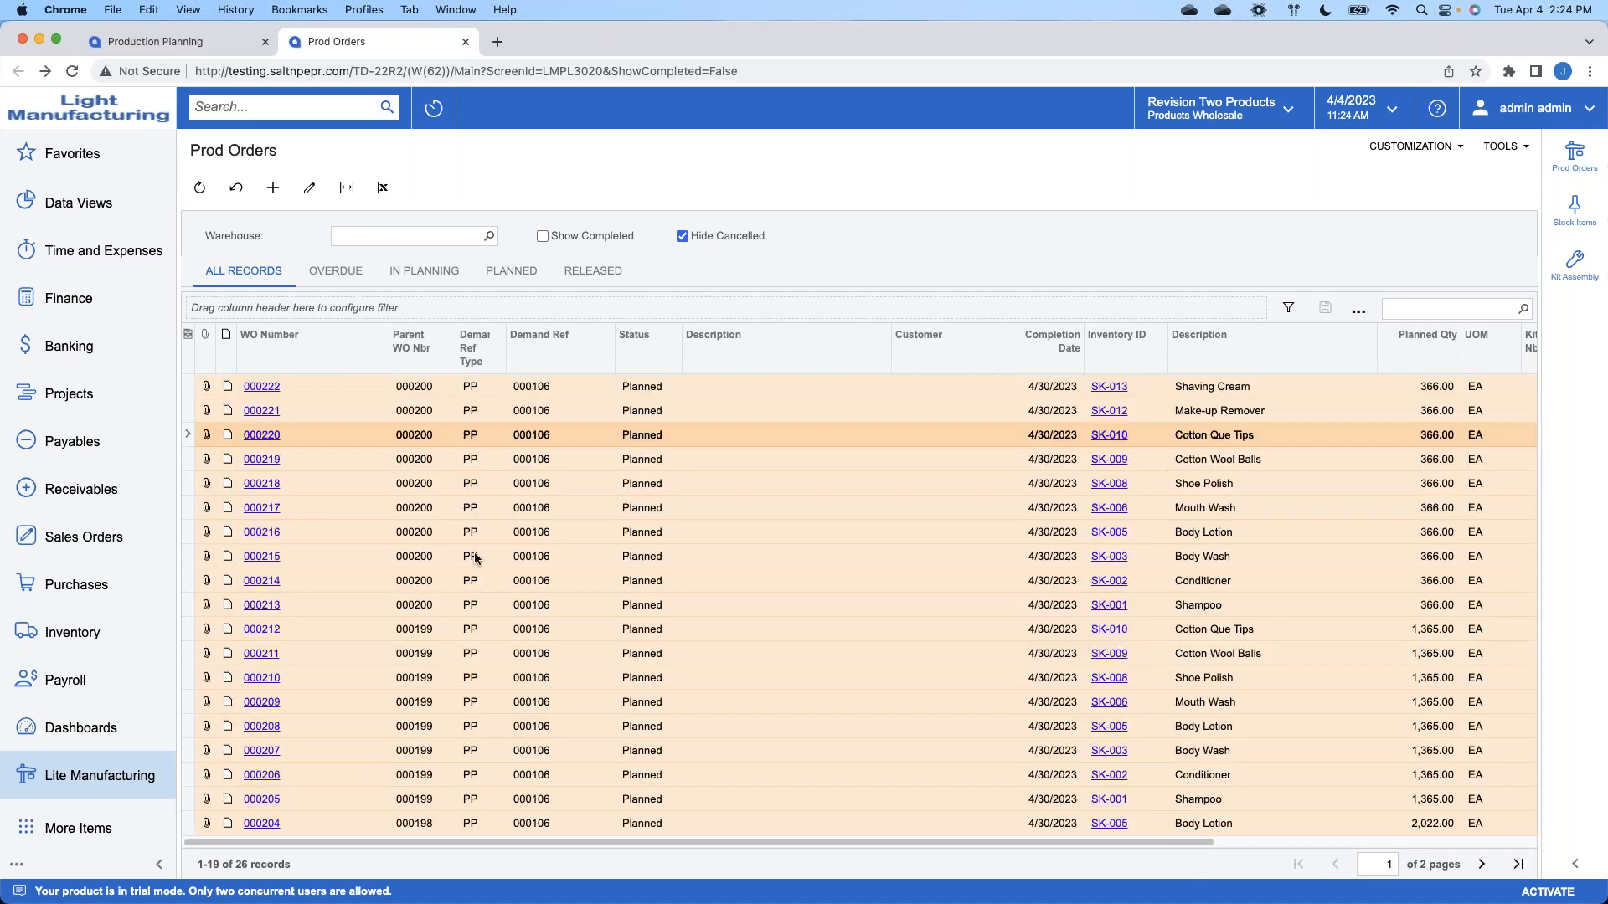
# Step: Open Prod Requirements and list the work orders for receipt warehouse WHOLESALE, including both on-hold and planned ones
pyautogui.click(94, 790)
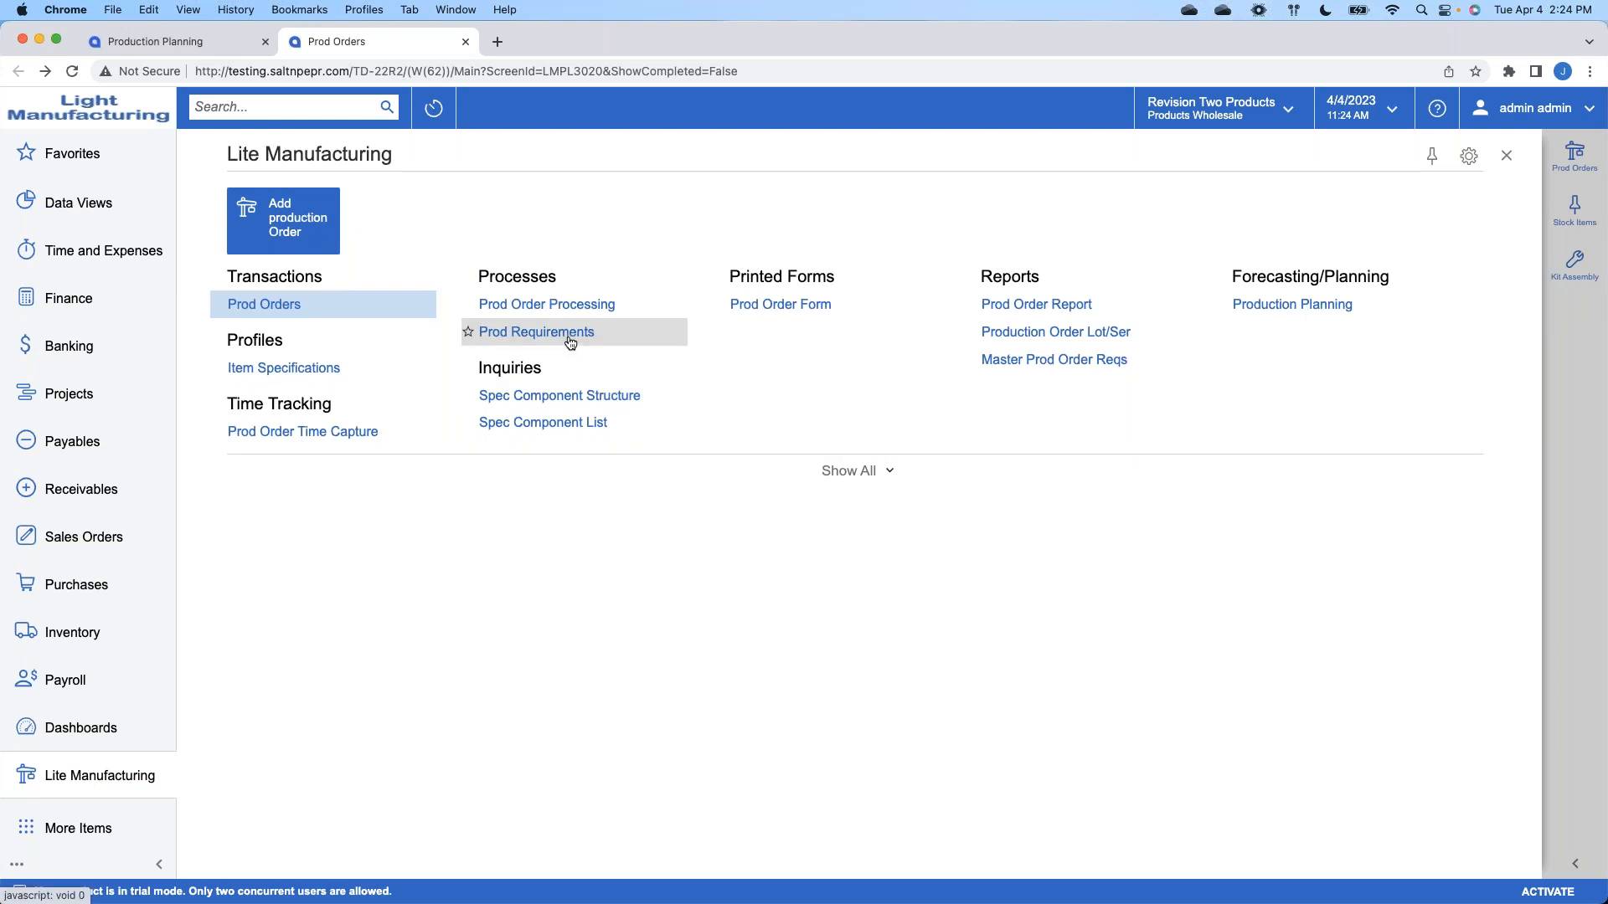
pyautogui.click(535, 332)
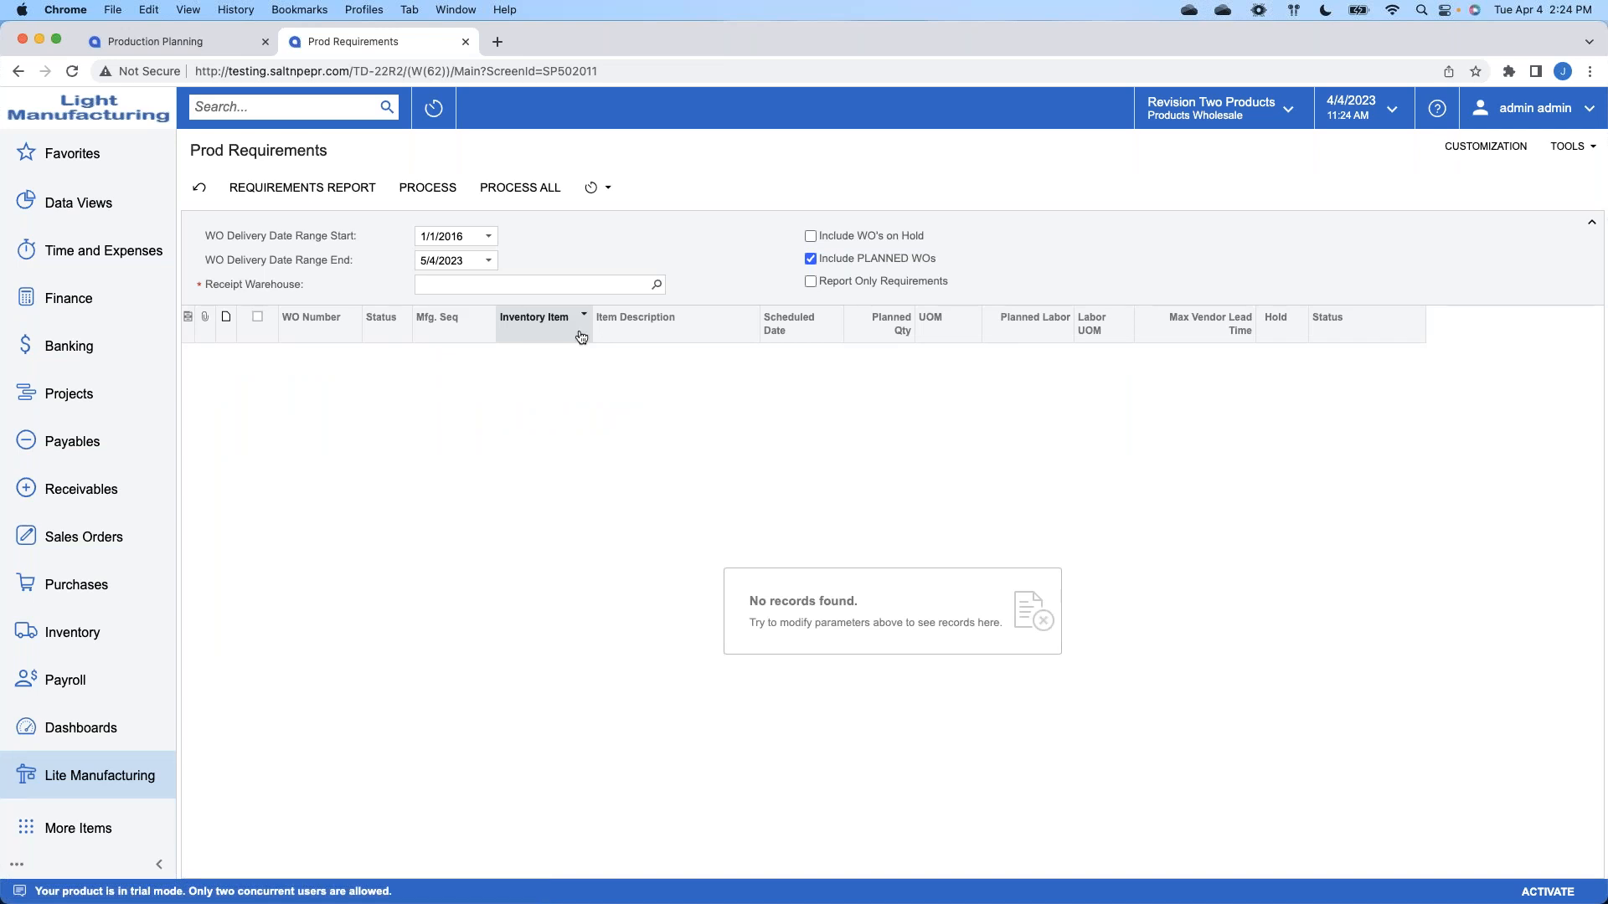
pyautogui.click(656, 287)
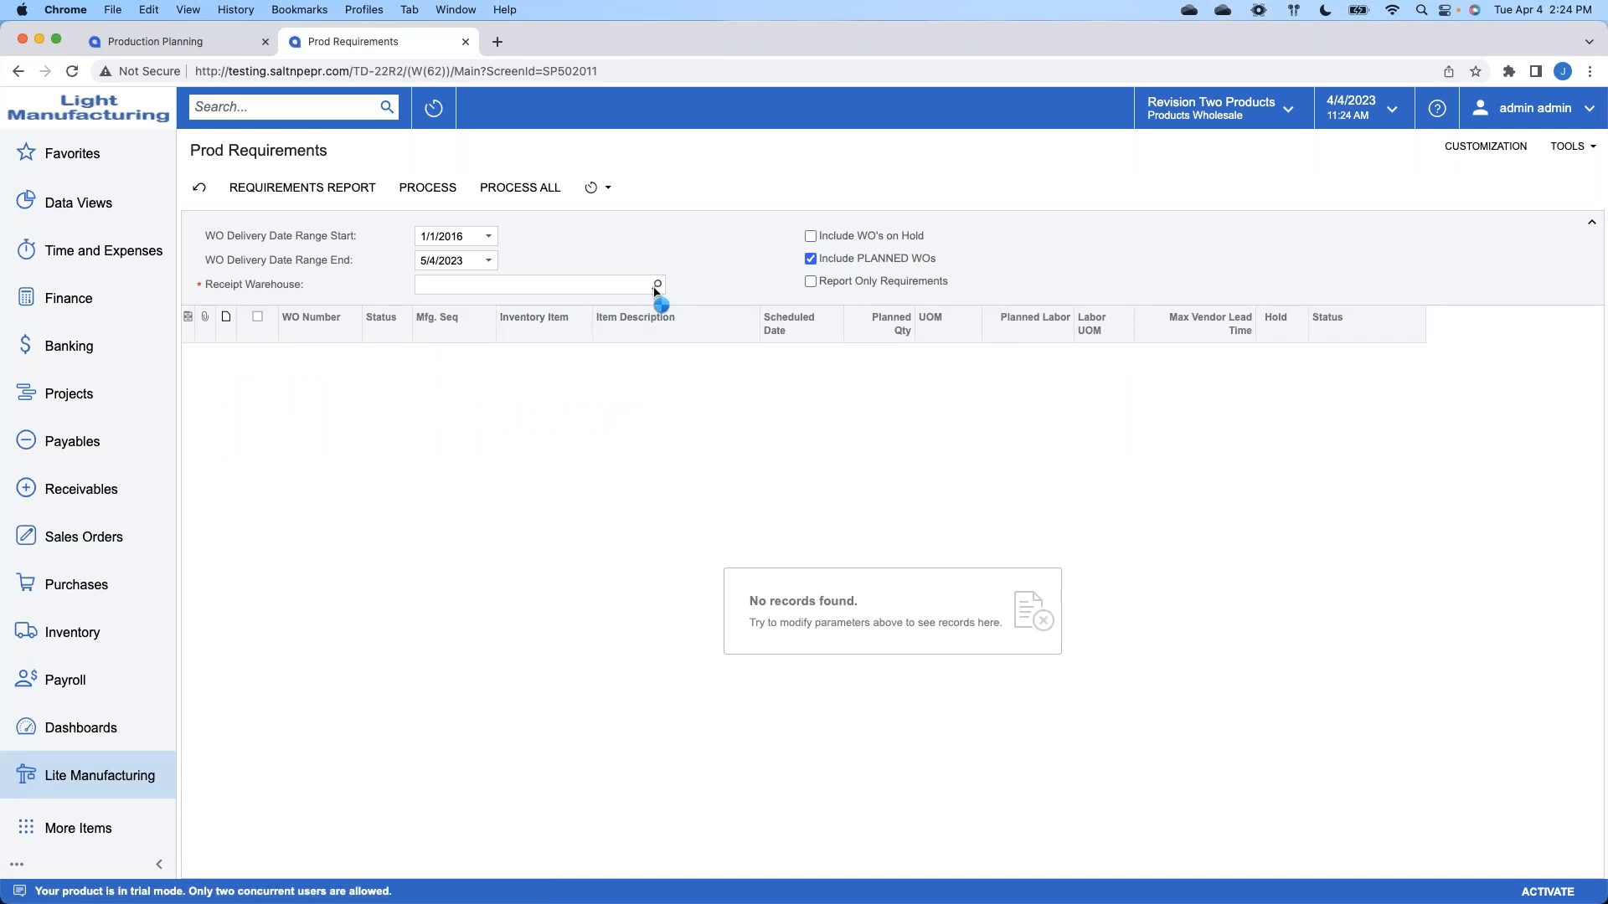
pyautogui.doubleClick(527, 520)
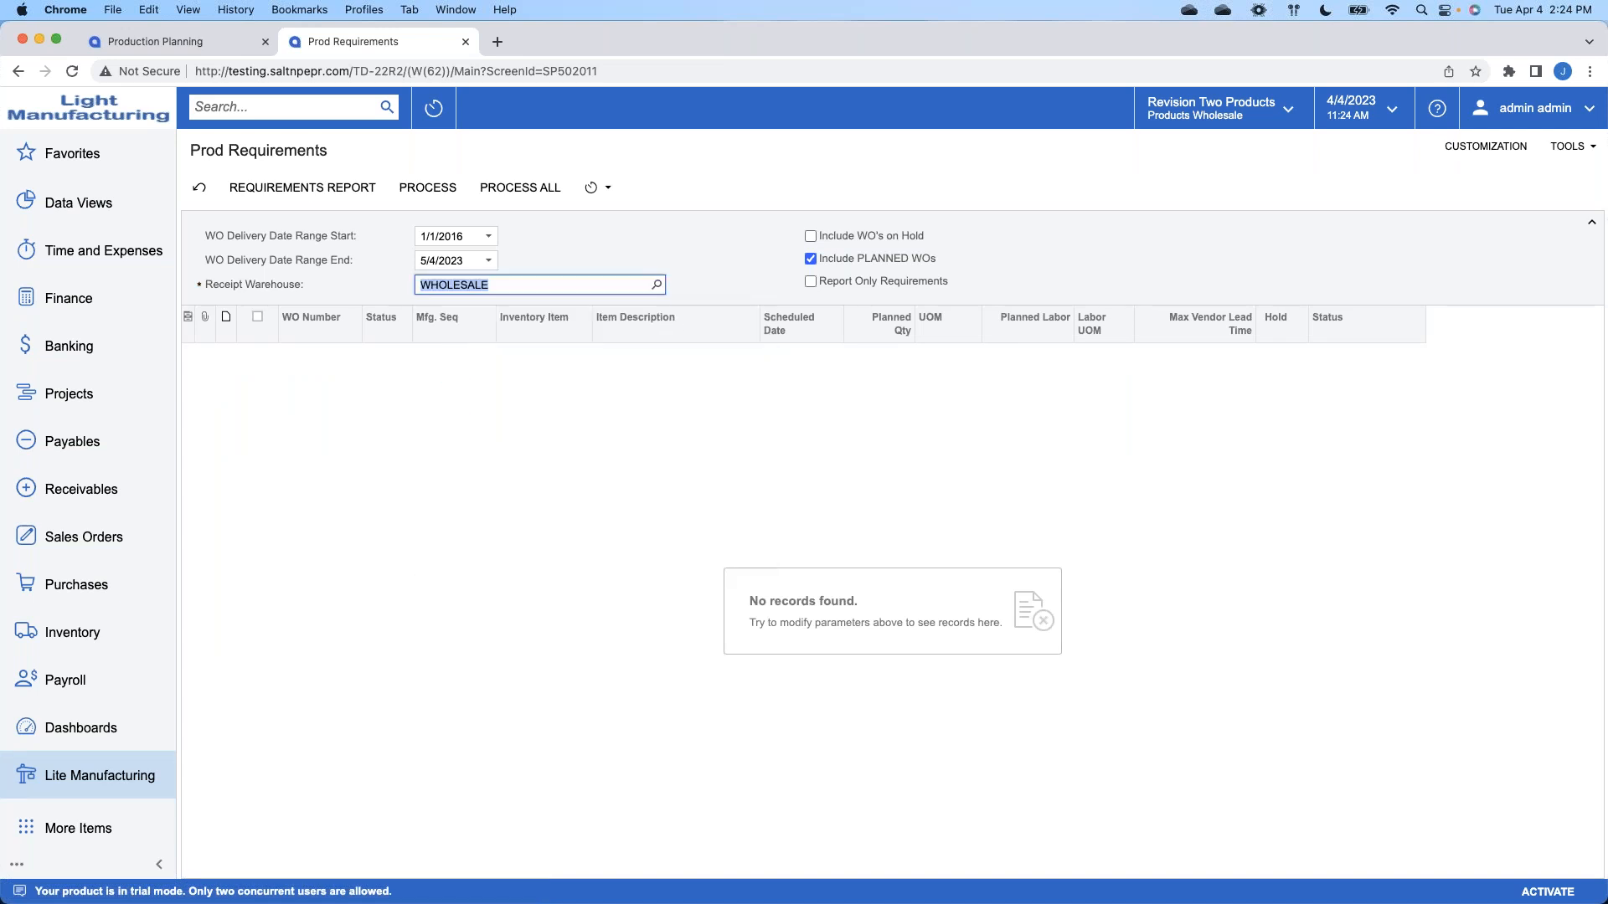
pyautogui.click(810, 237)
pyautogui.click(810, 258)
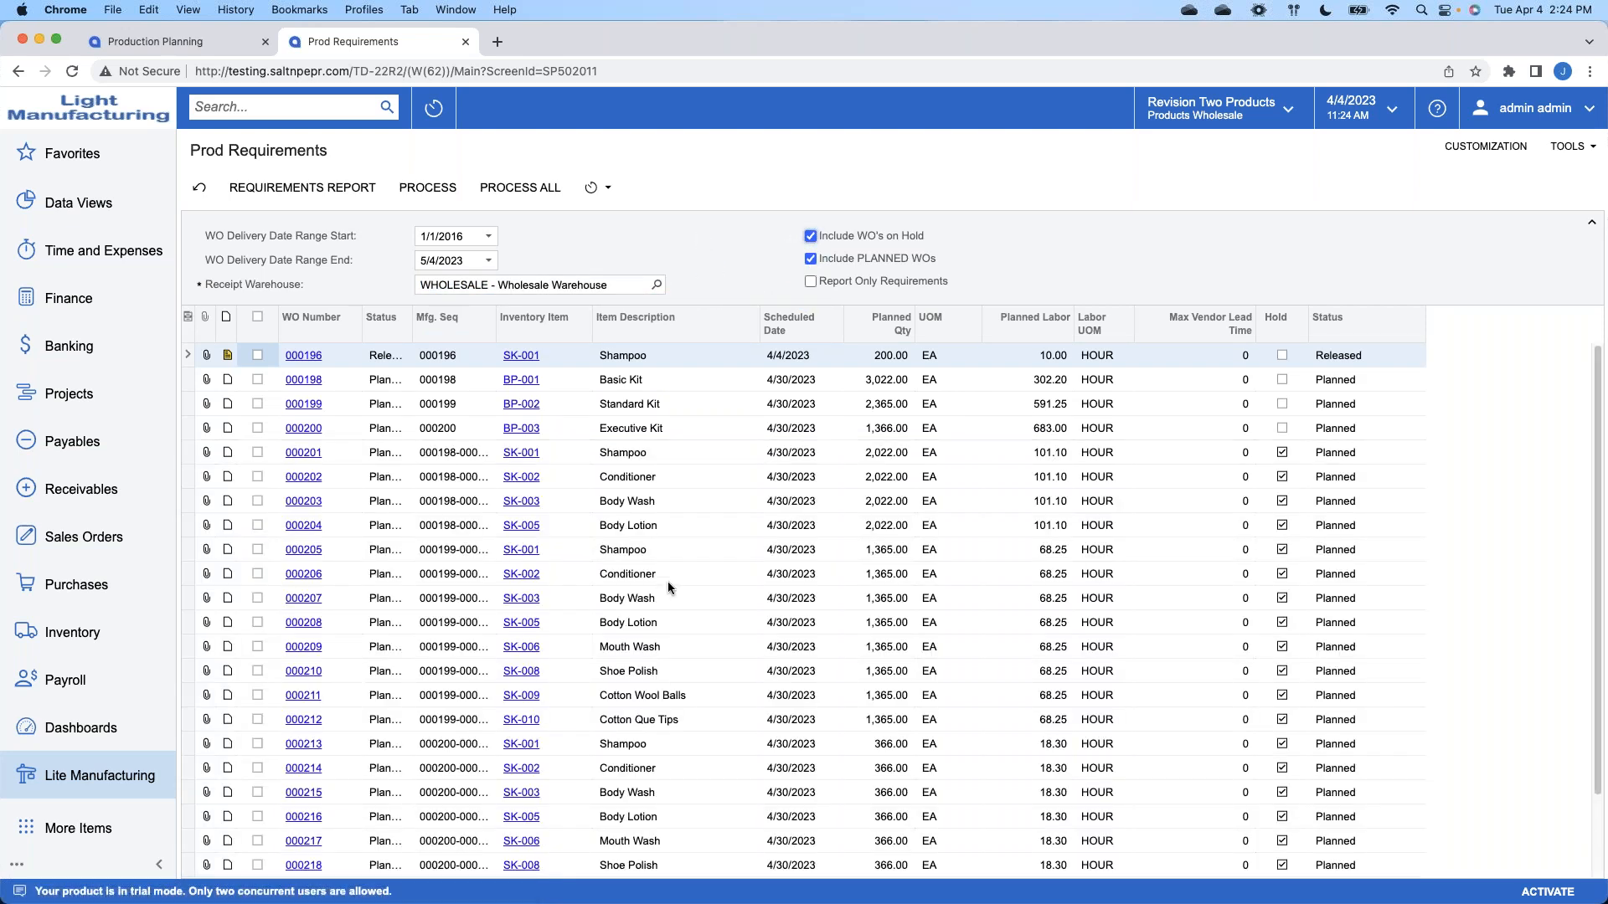
# Step: Look through the listed WHOLESALE work orders and select all of them
pyautogui.scroll(-3, 701, 512)
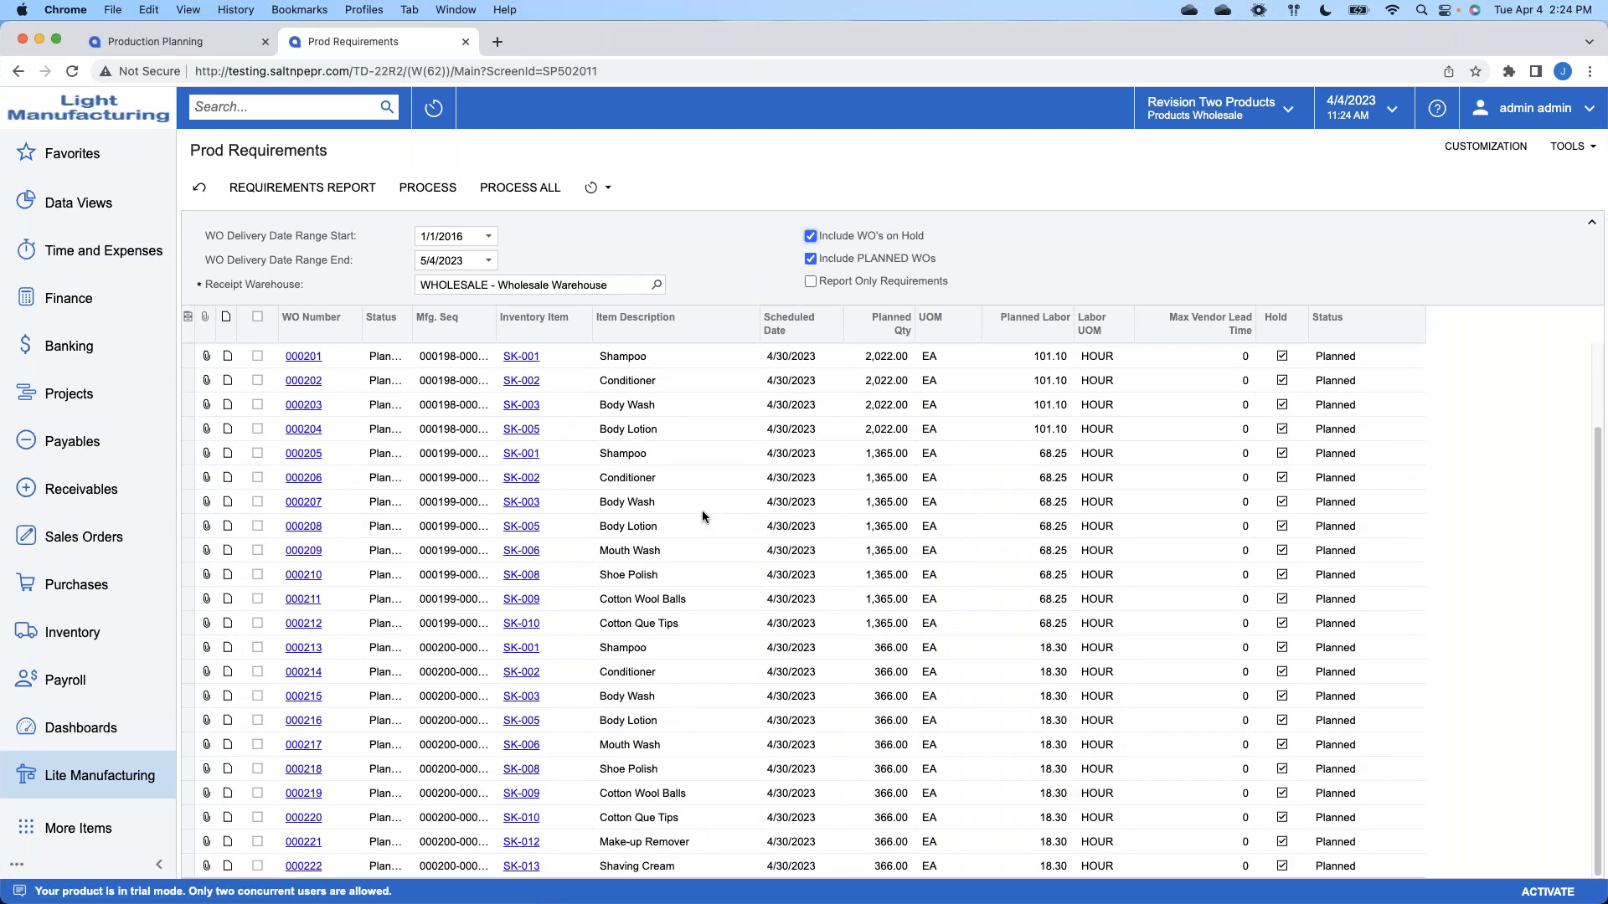
pyautogui.scroll(3, 702, 512)
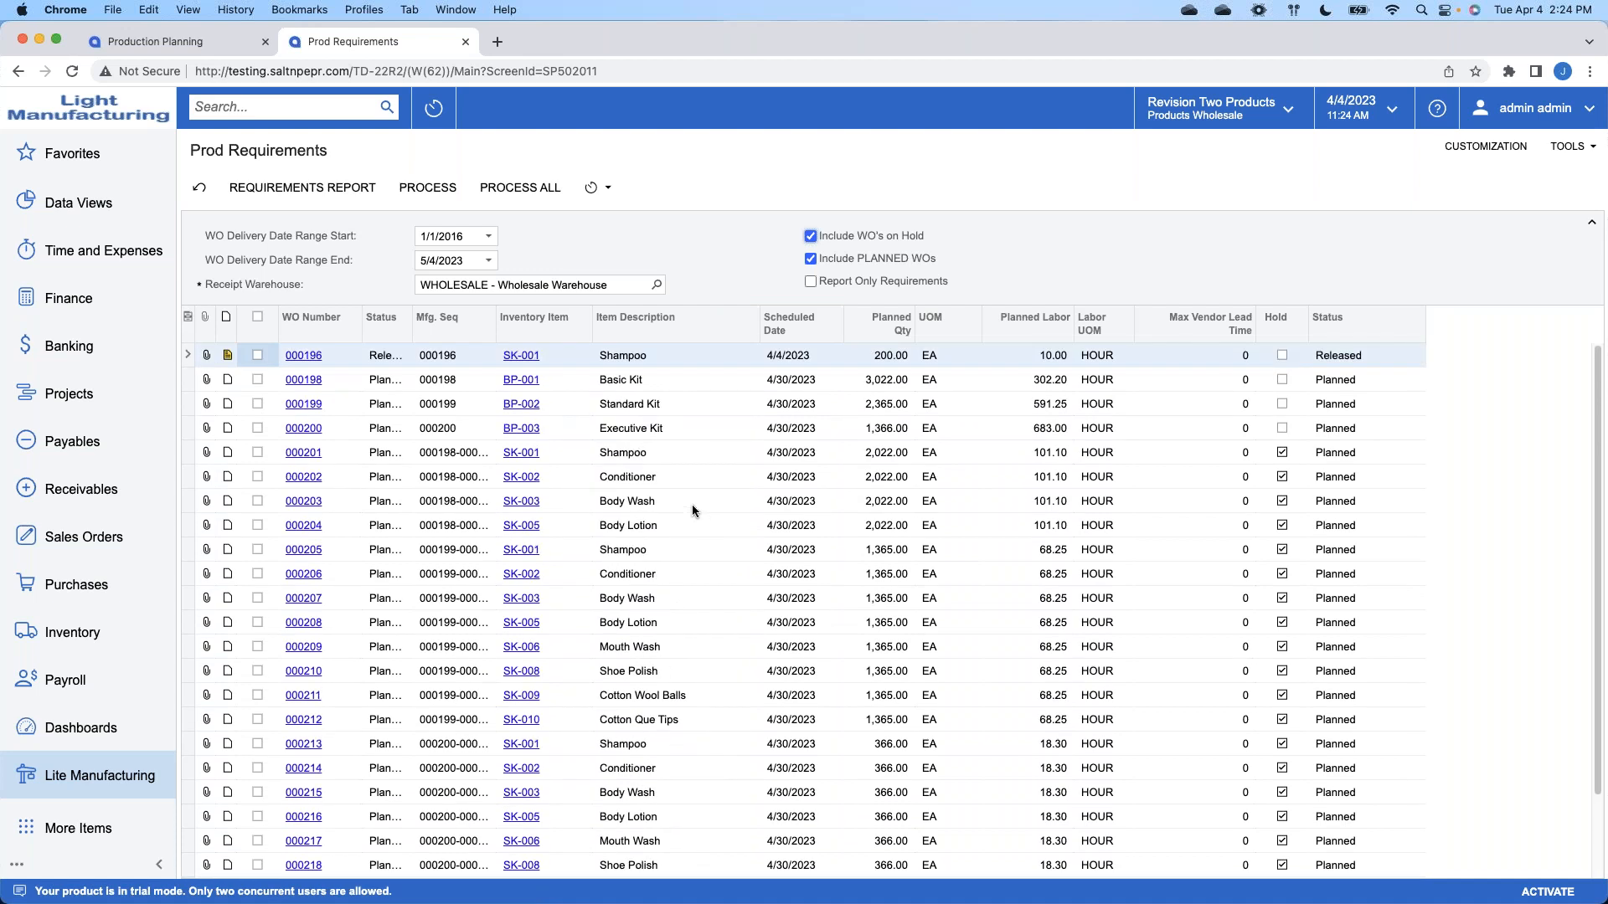
pyautogui.click(259, 319)
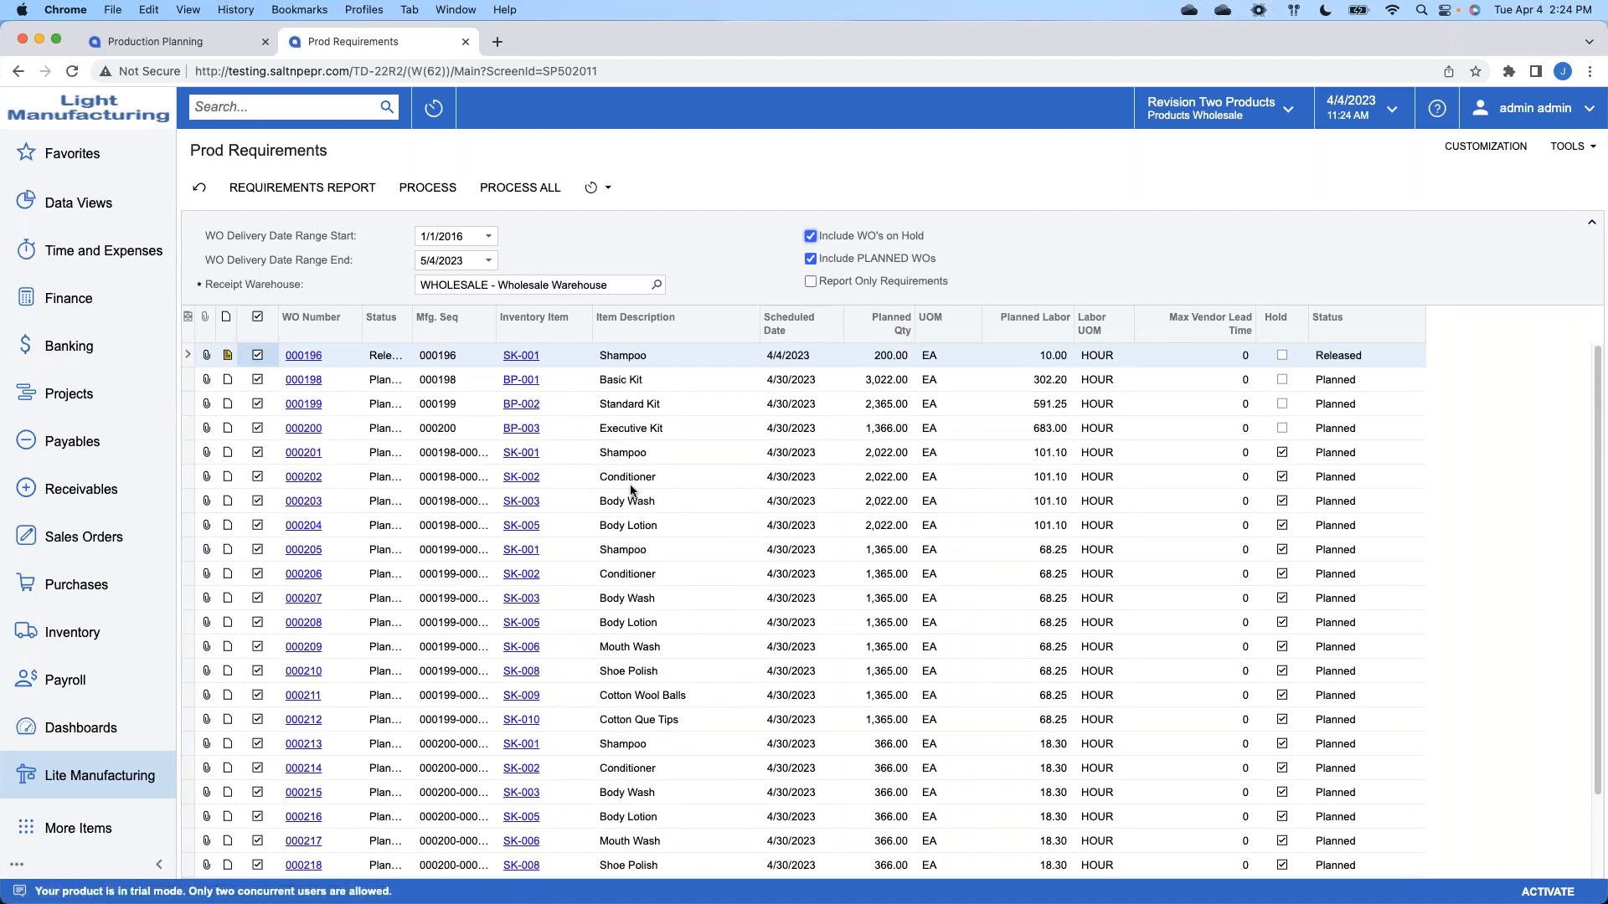
pyautogui.click(302, 188)
pyautogui.click(335, 412)
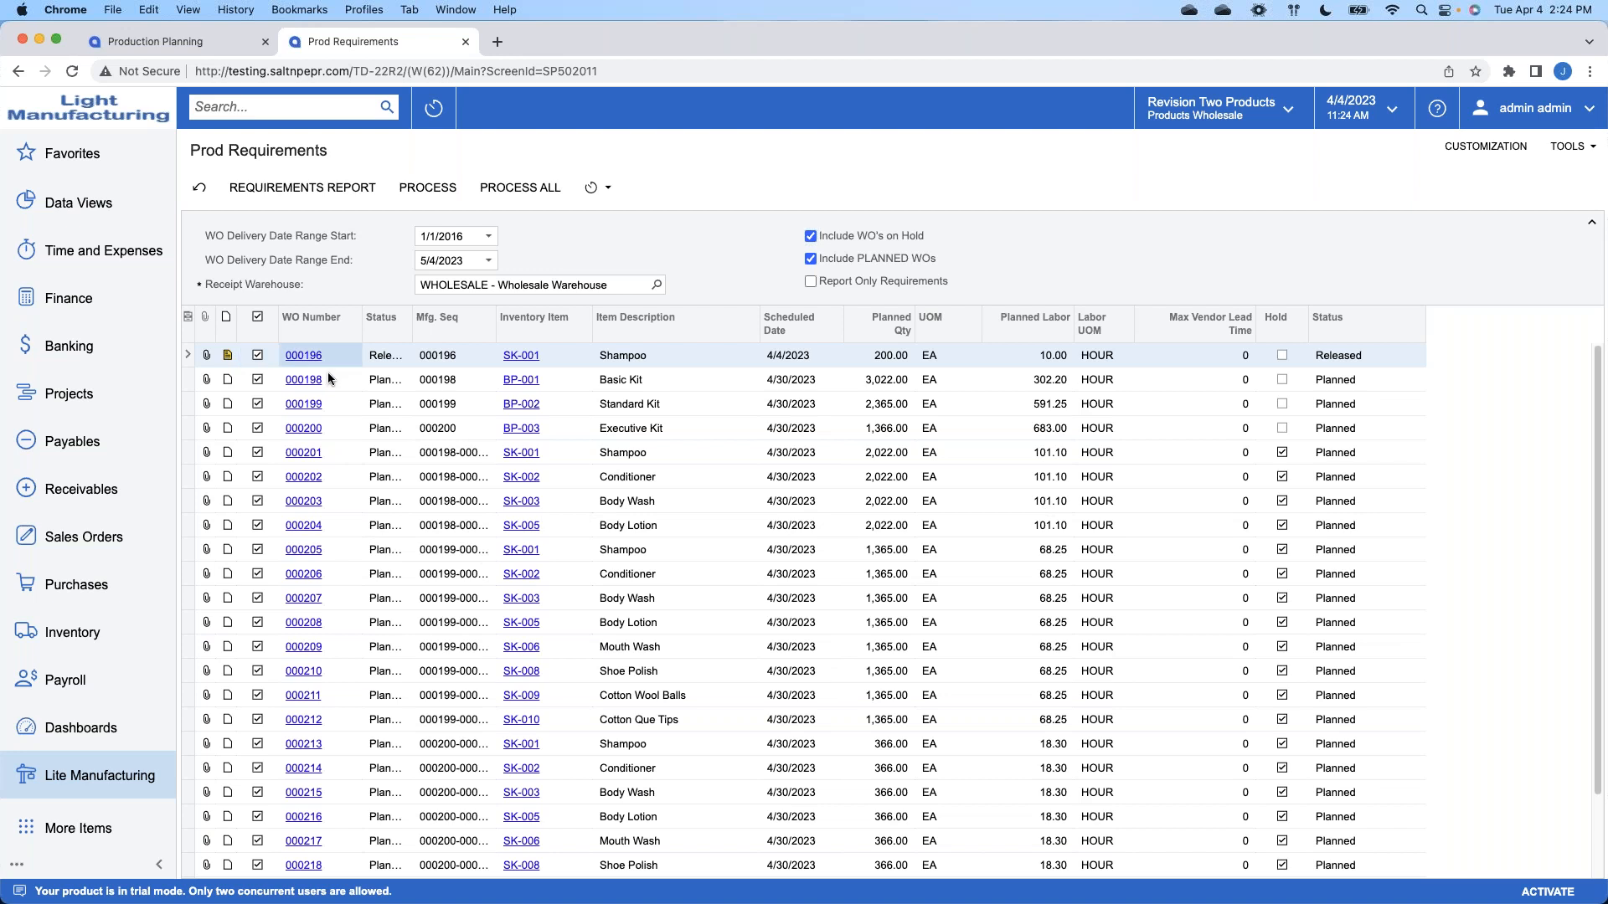
pyautogui.click(335, 429)
pyautogui.click(338, 452)
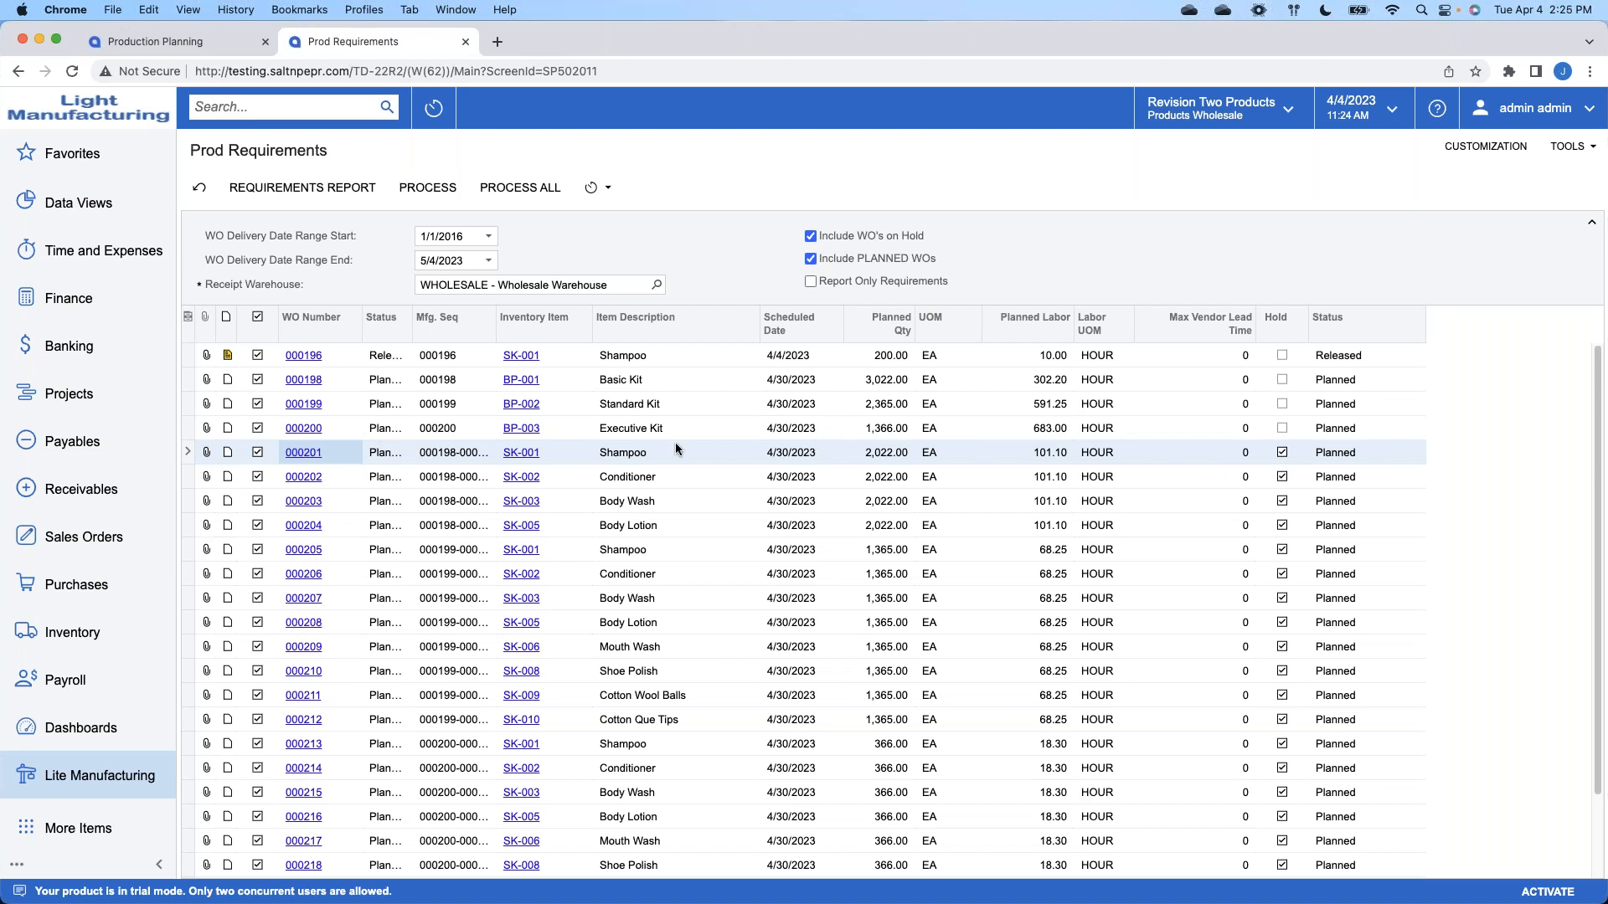
pyautogui.scroll(-1, 675, 443)
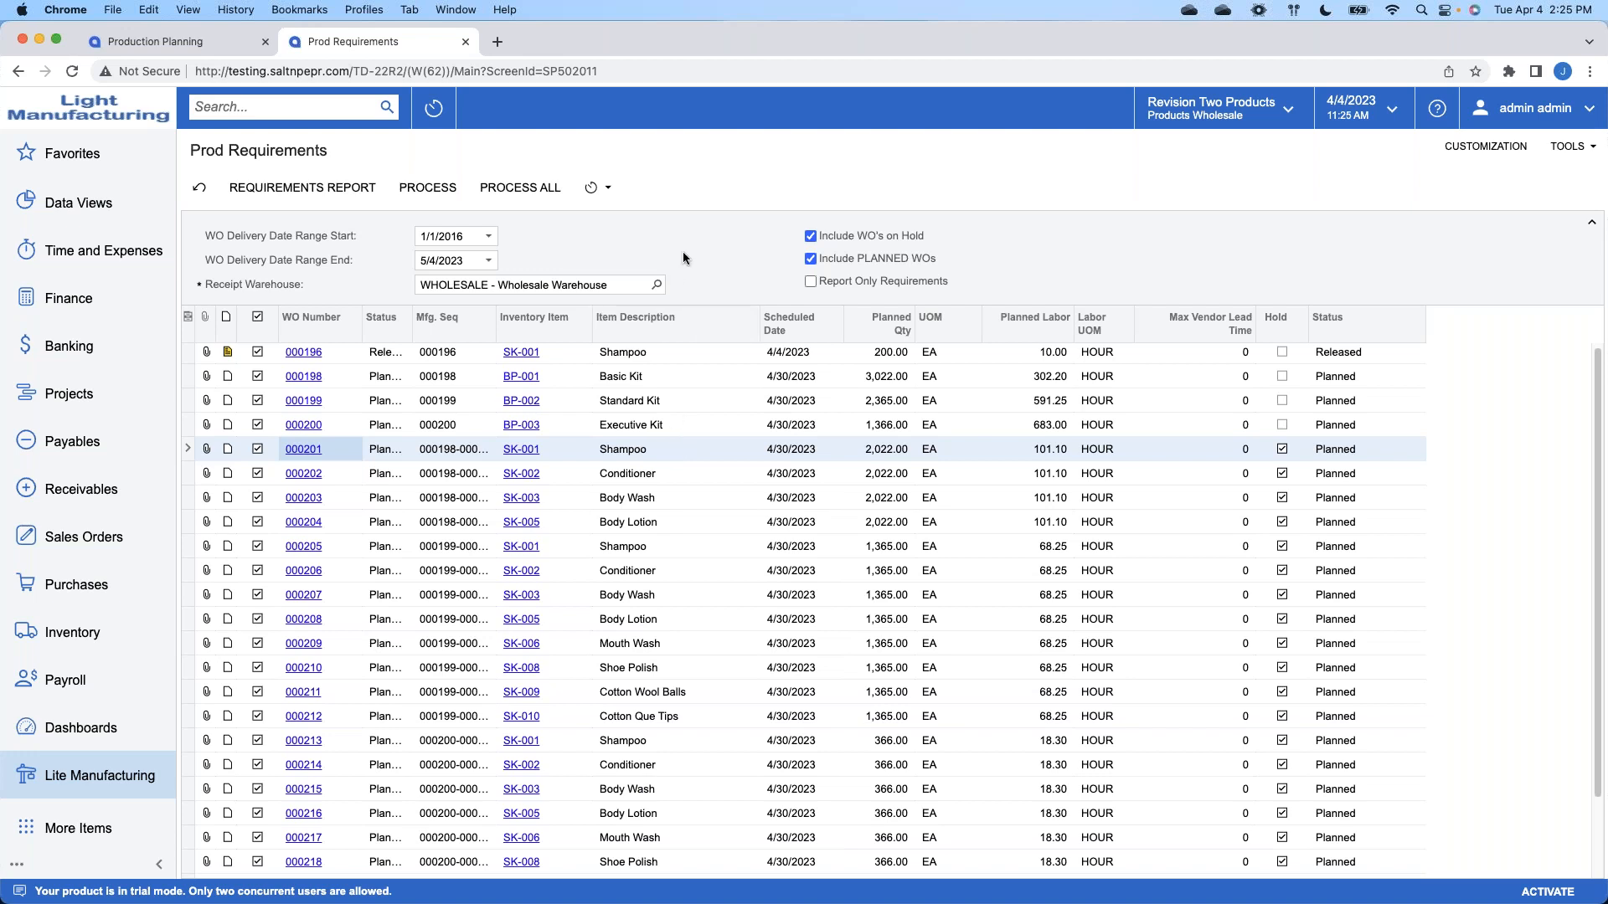
pyautogui.scroll(1, 707, 440)
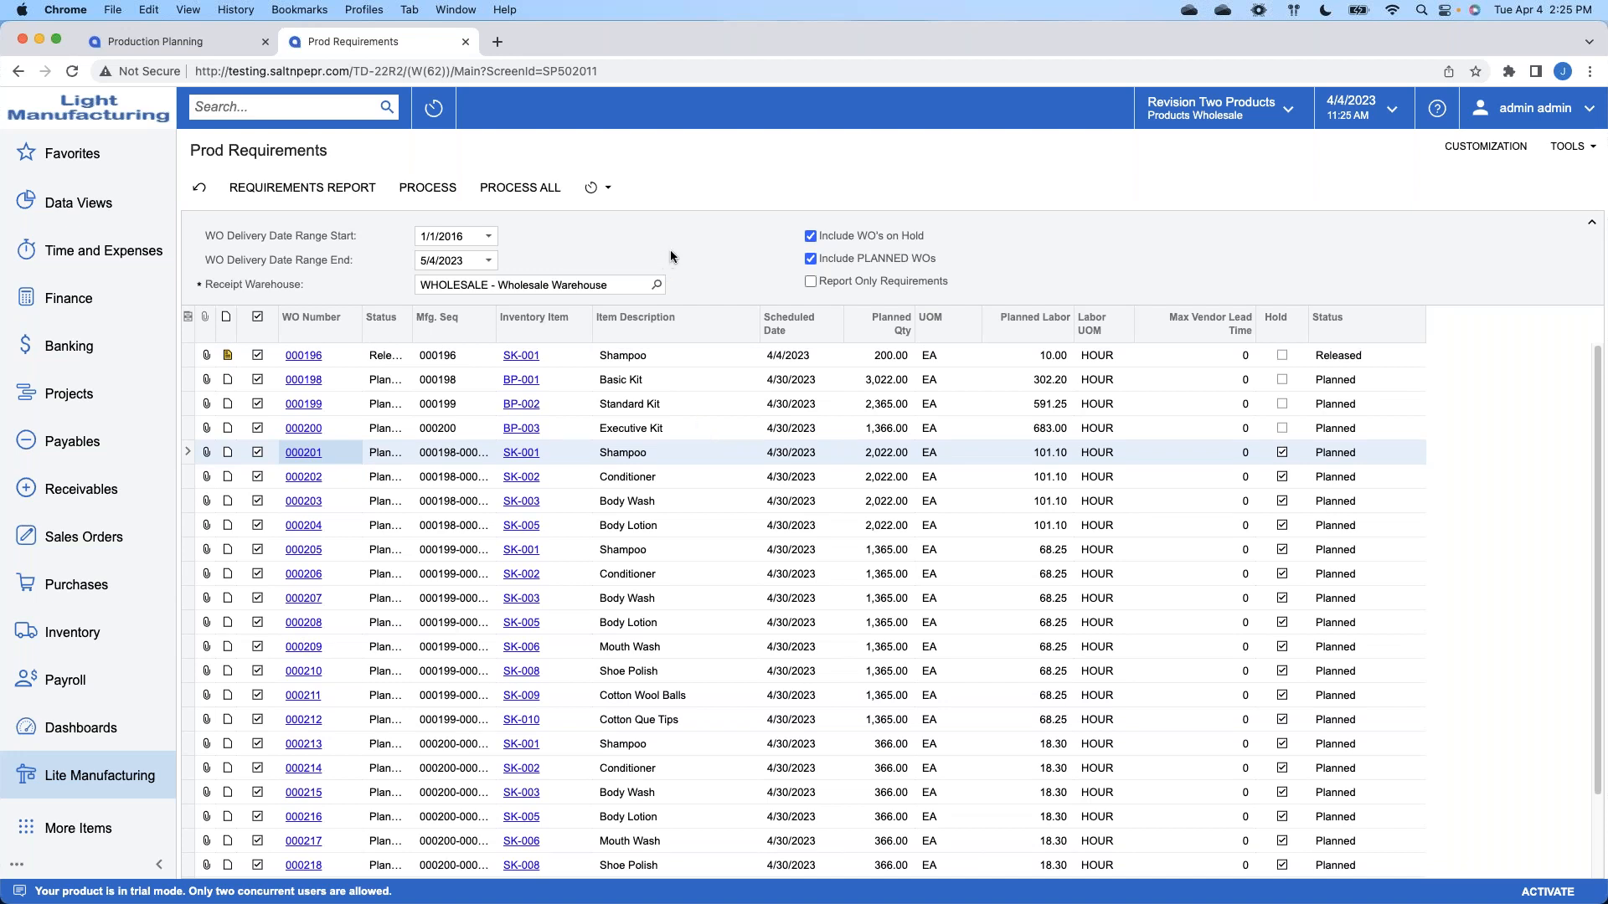
pyautogui.click(594, 193)
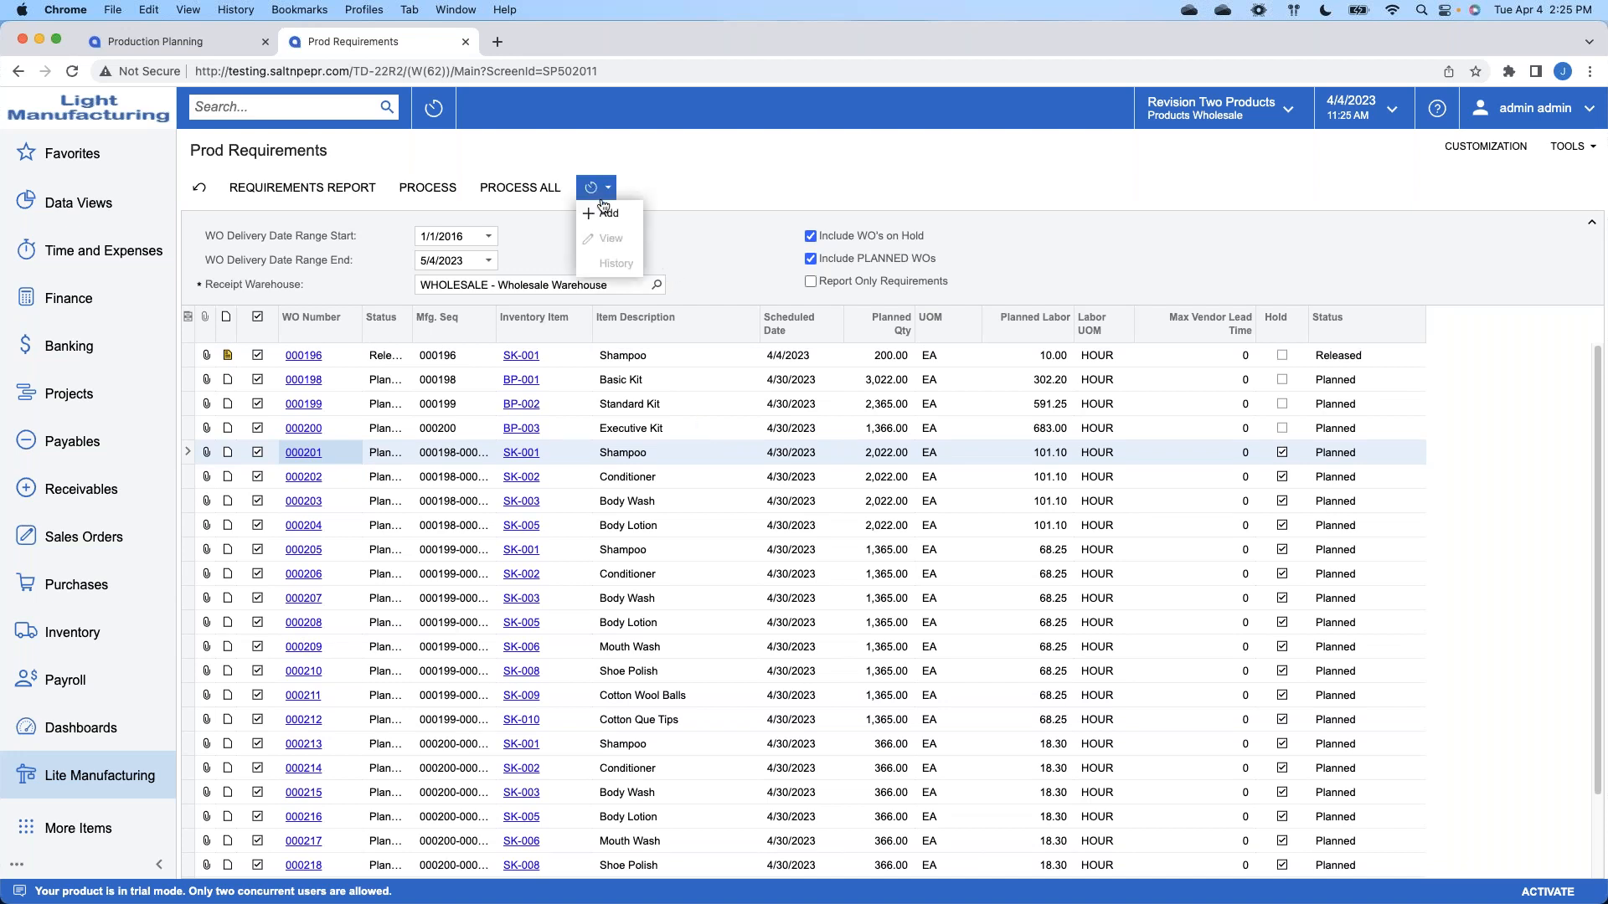
pyautogui.click(692, 233)
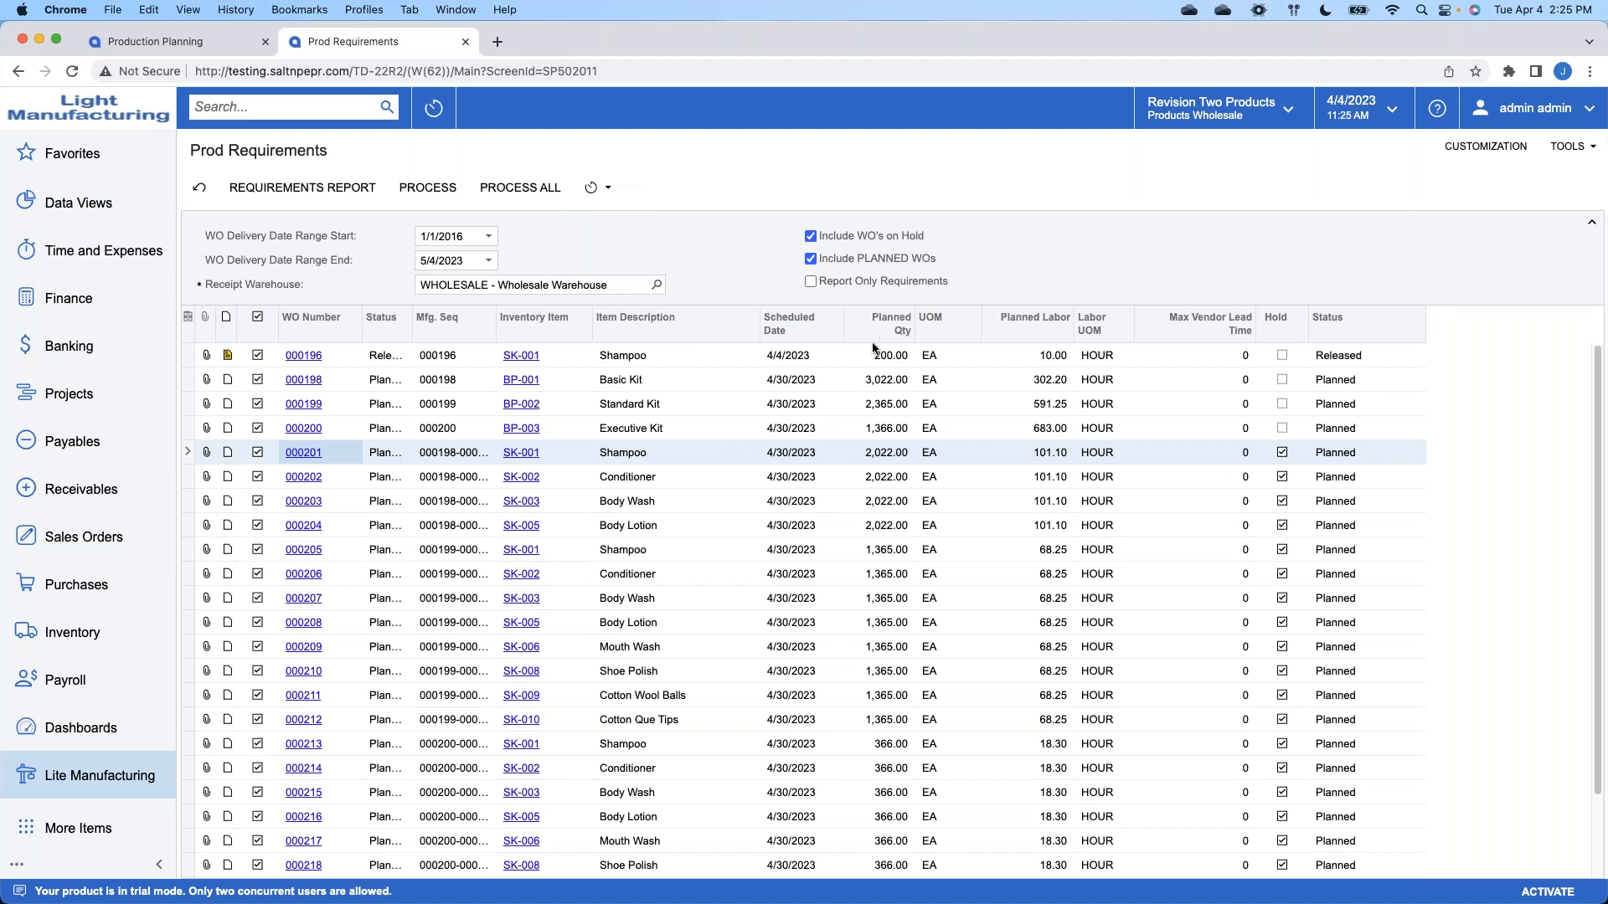
pyautogui.click(817, 338)
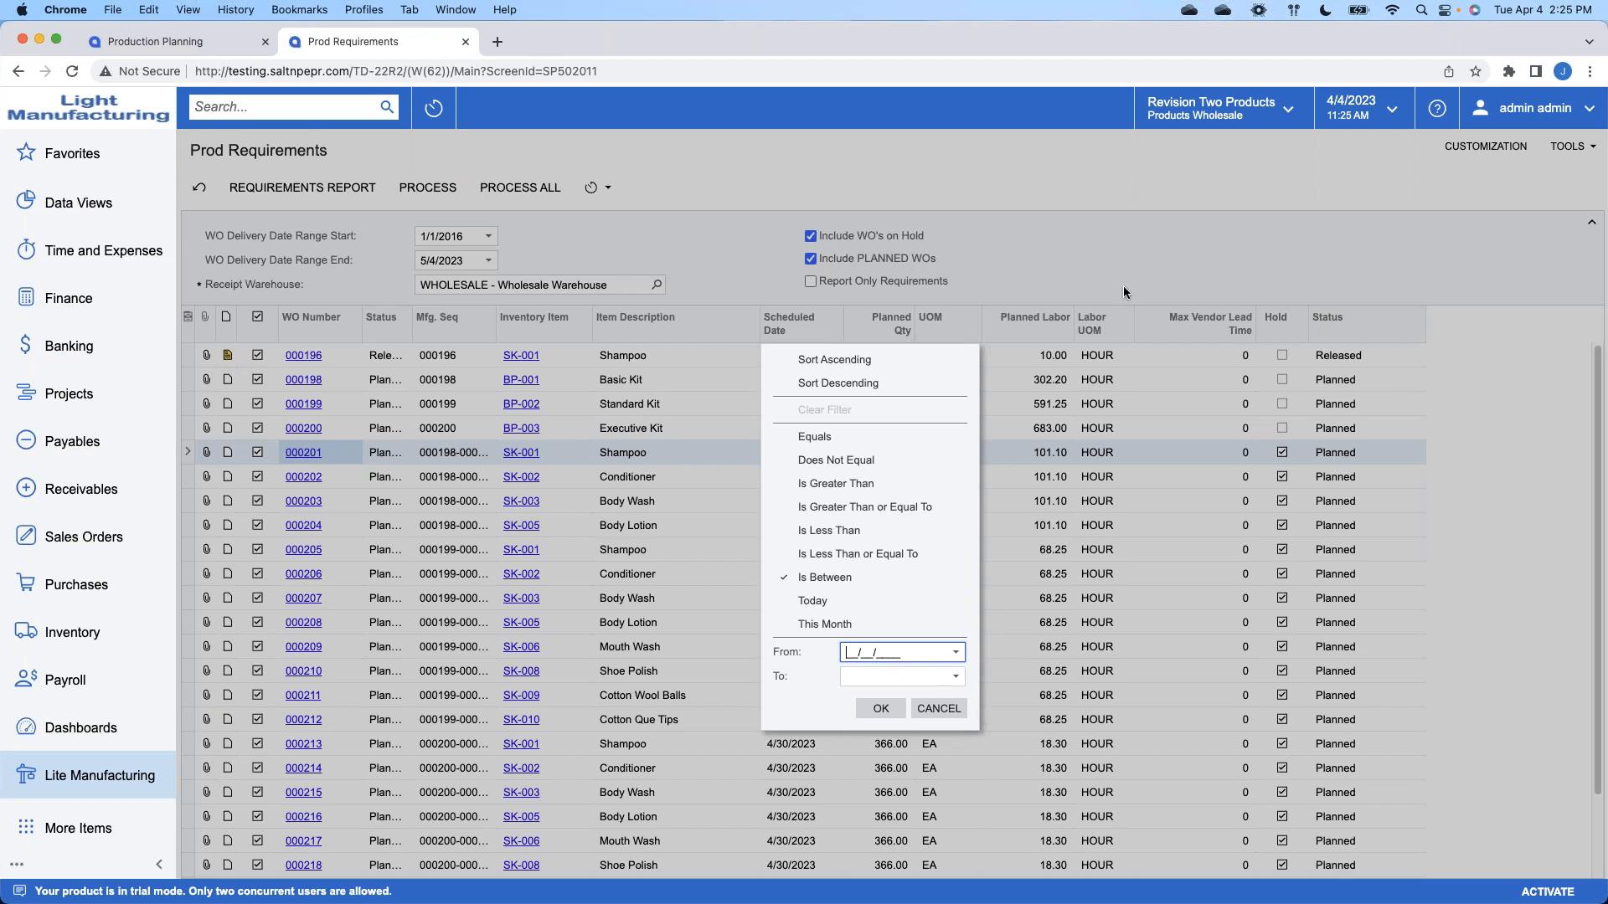
pyautogui.click(1140, 274)
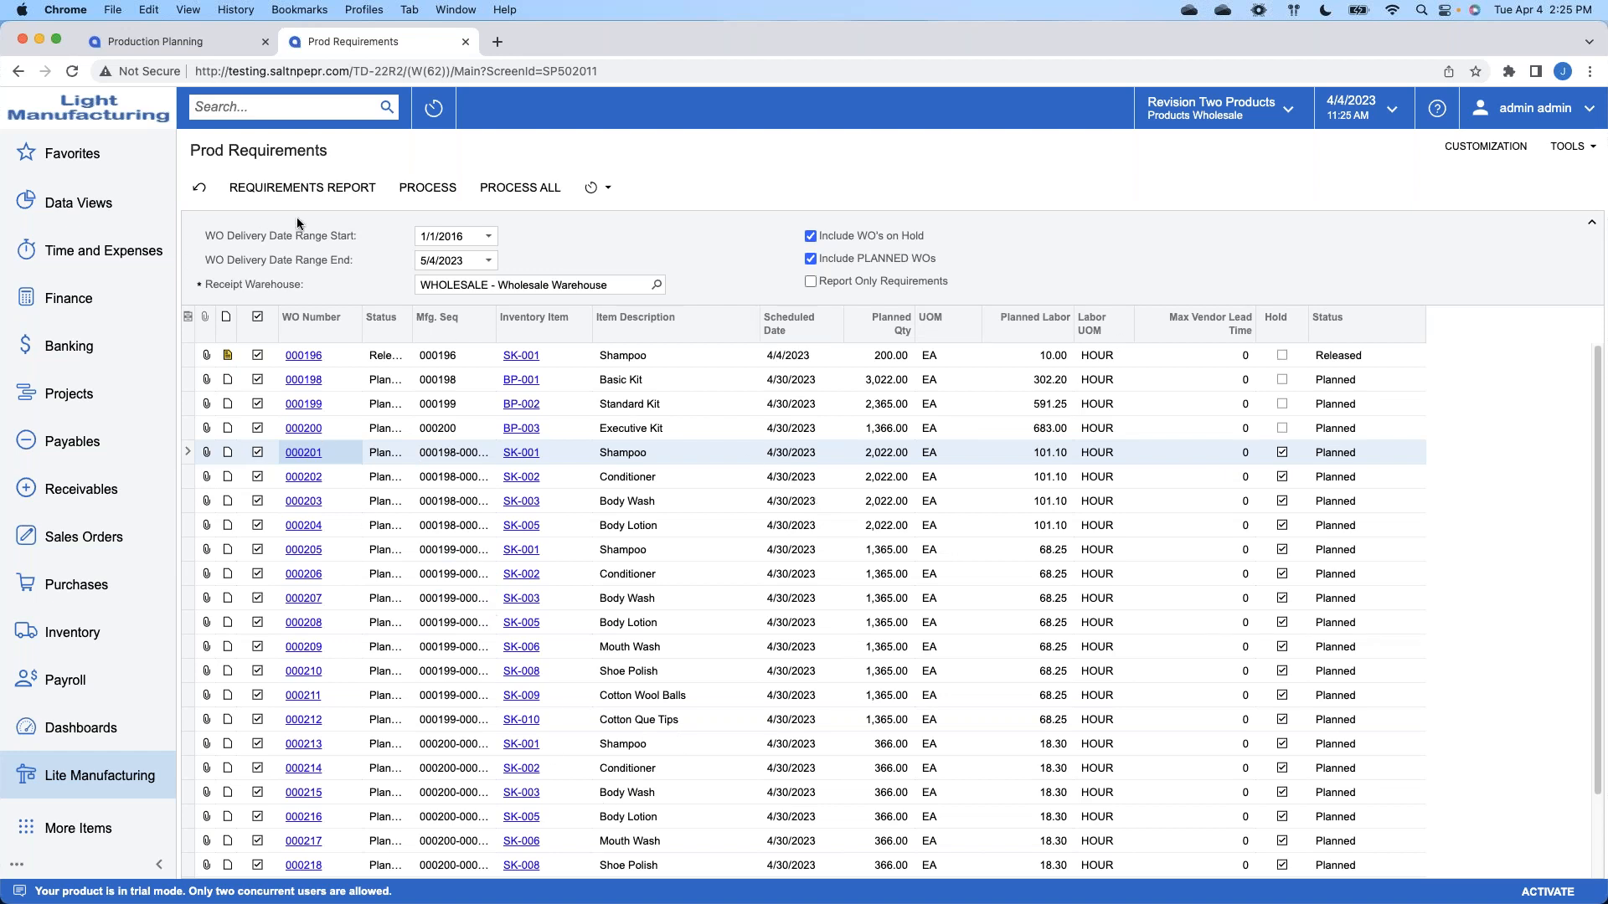
# Step: Generate the requirements report for the selected work orders, review its purchase recommendations page by page, and close it
pyautogui.click(304, 194)
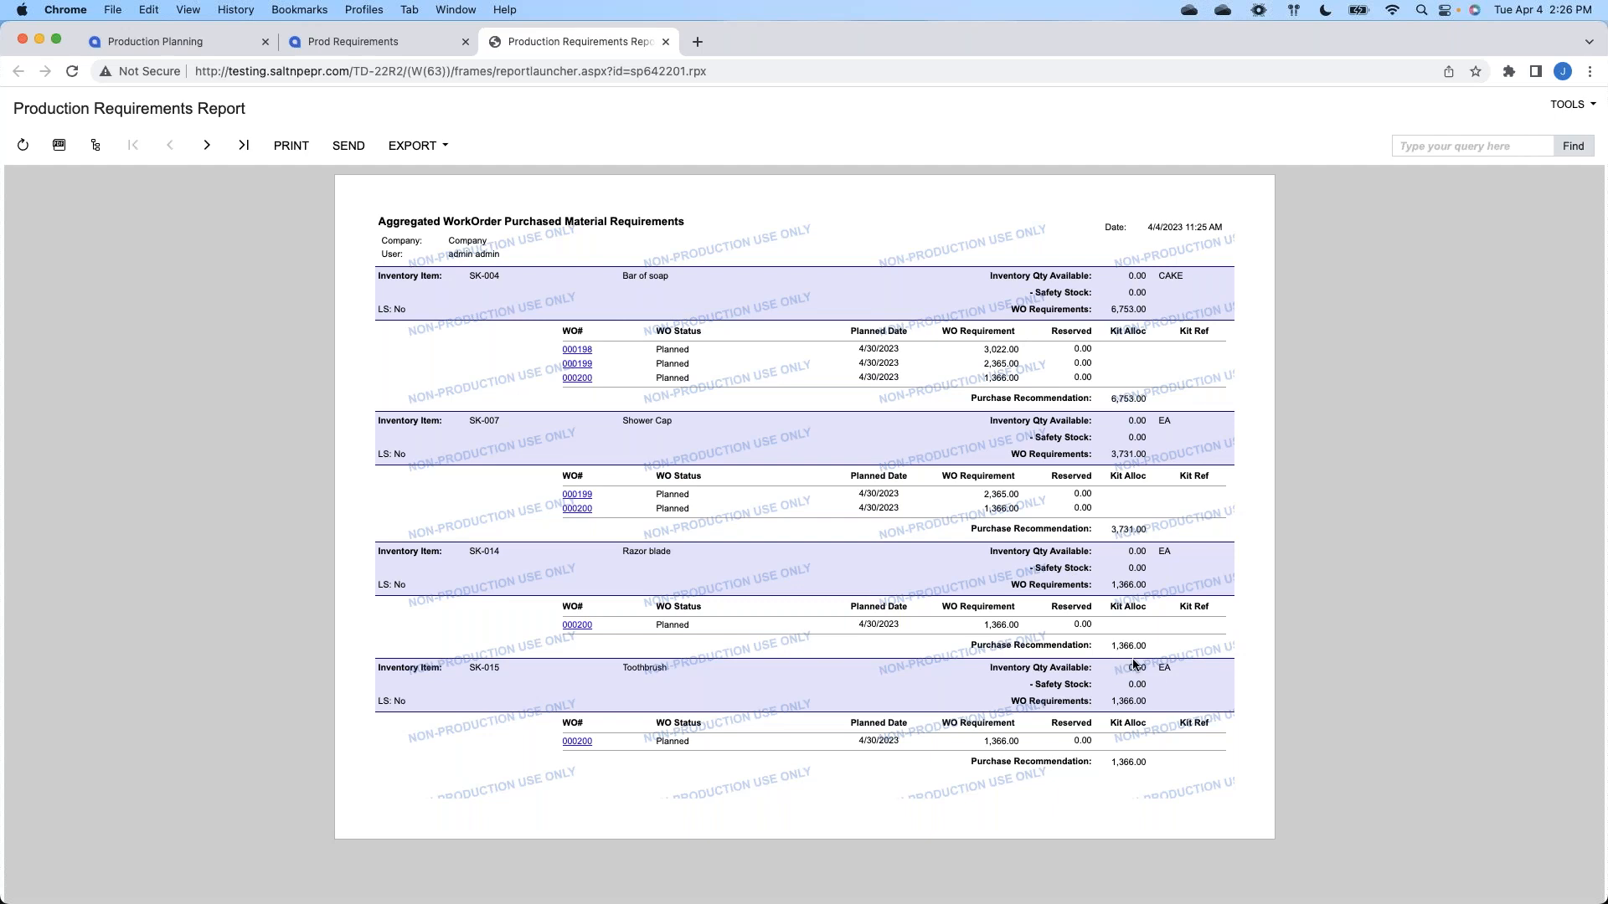
pyautogui.click(206, 146)
pyautogui.click(205, 148)
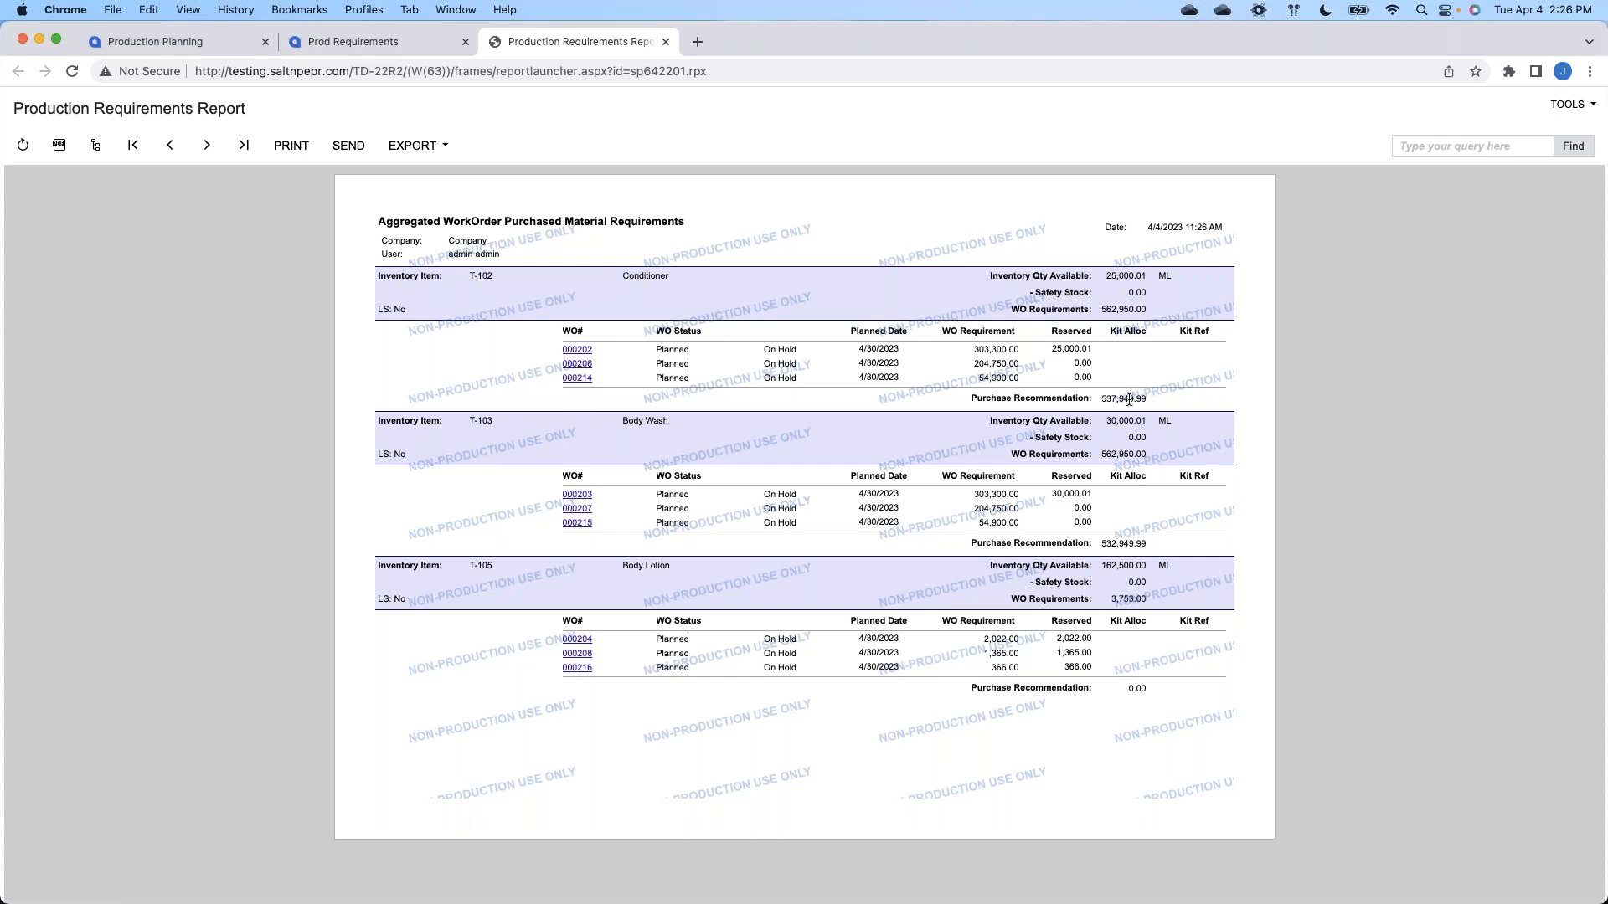
pyautogui.click(665, 44)
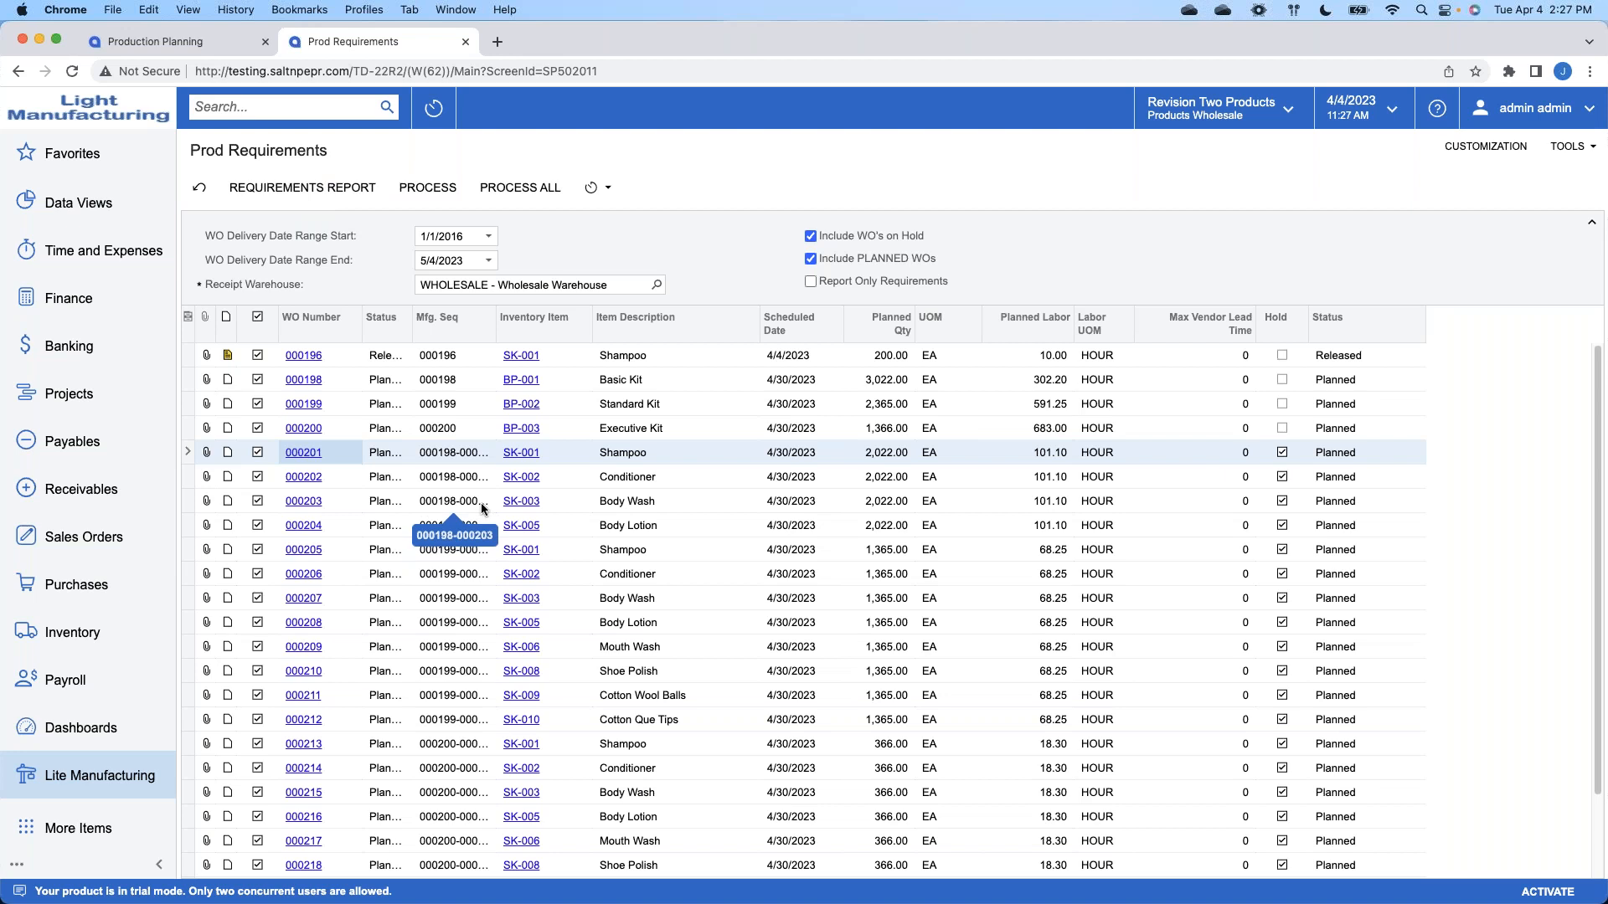
# Step: Review the kit and sub-assembly work orders in the requirements list, comparing their manufacturing sequence numbers and inventory items
pyautogui.click(557, 662)
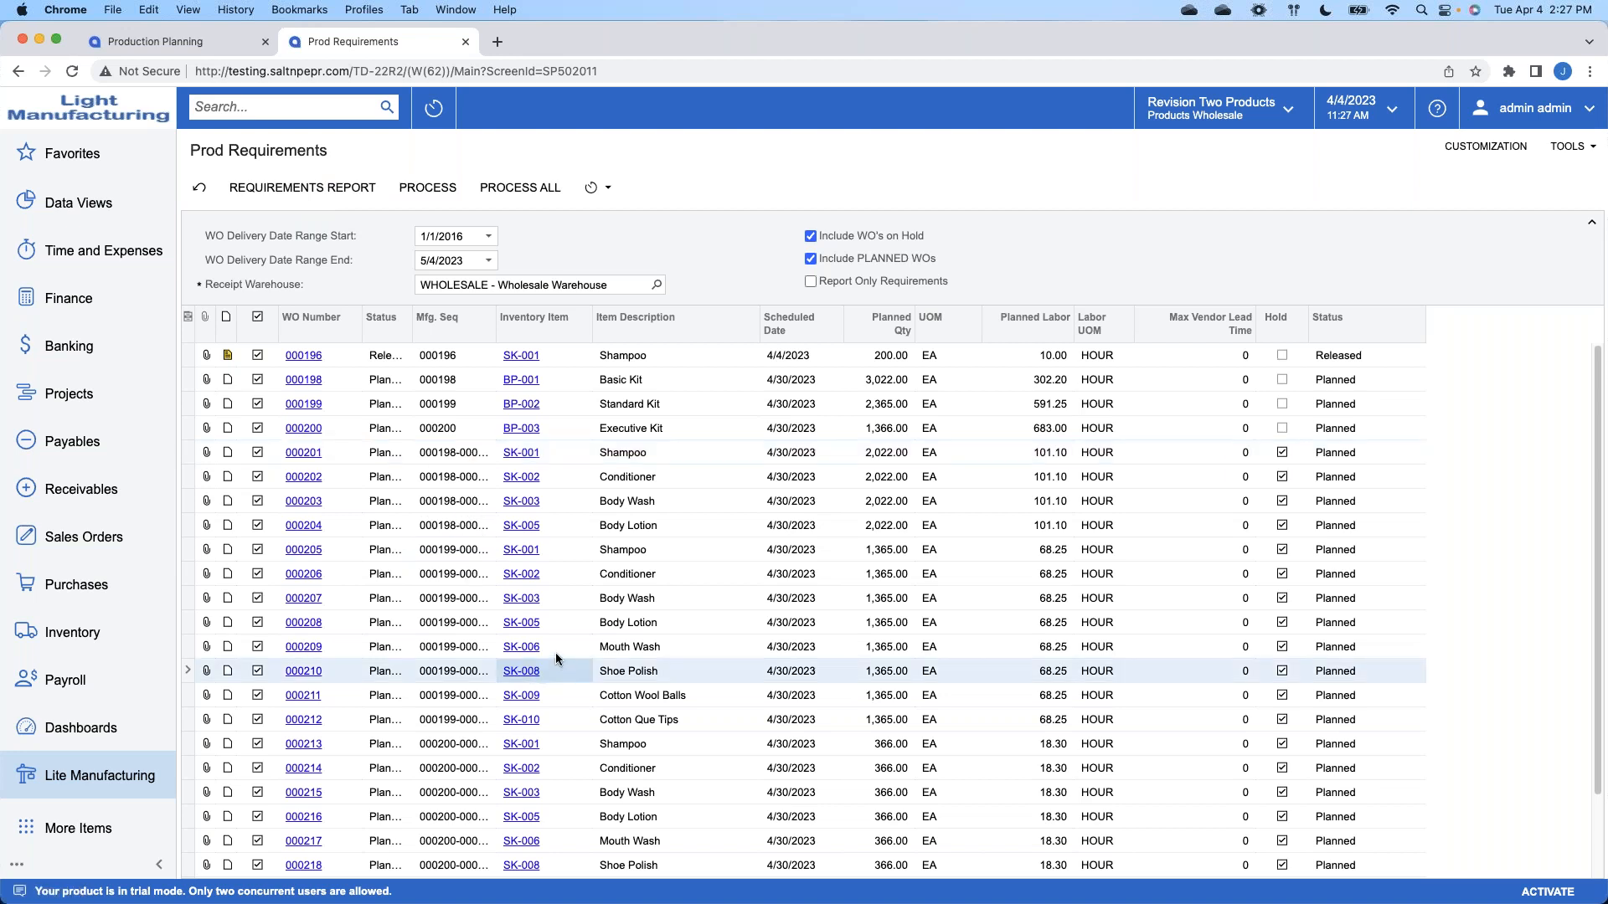
pyautogui.click(556, 650)
pyautogui.click(546, 625)
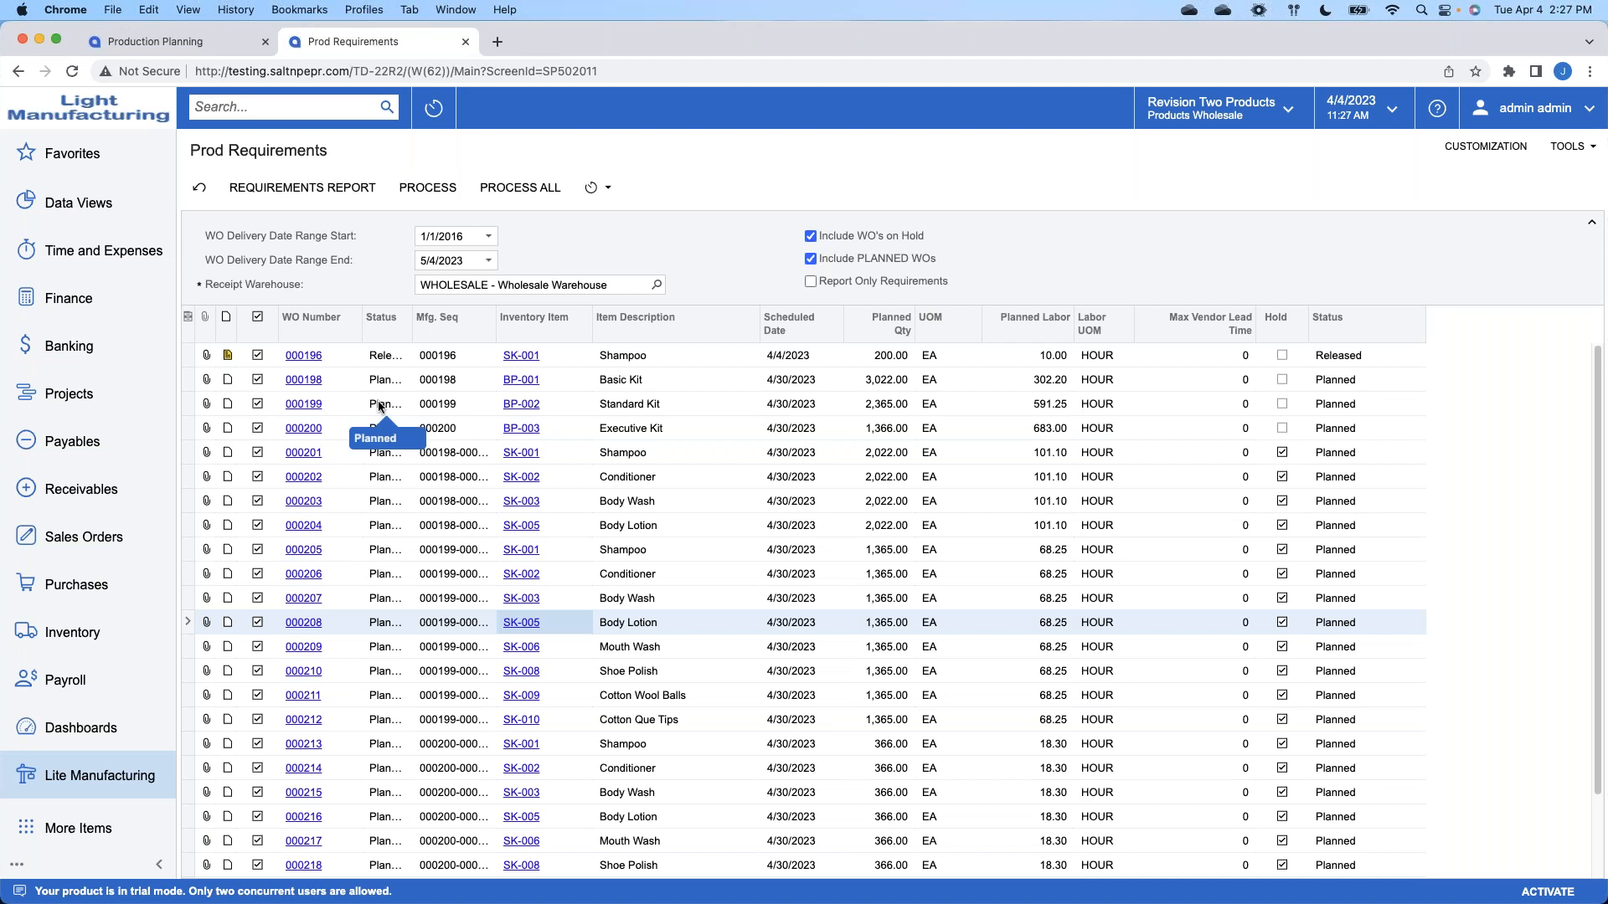
pyautogui.scroll(-3, 741, 448)
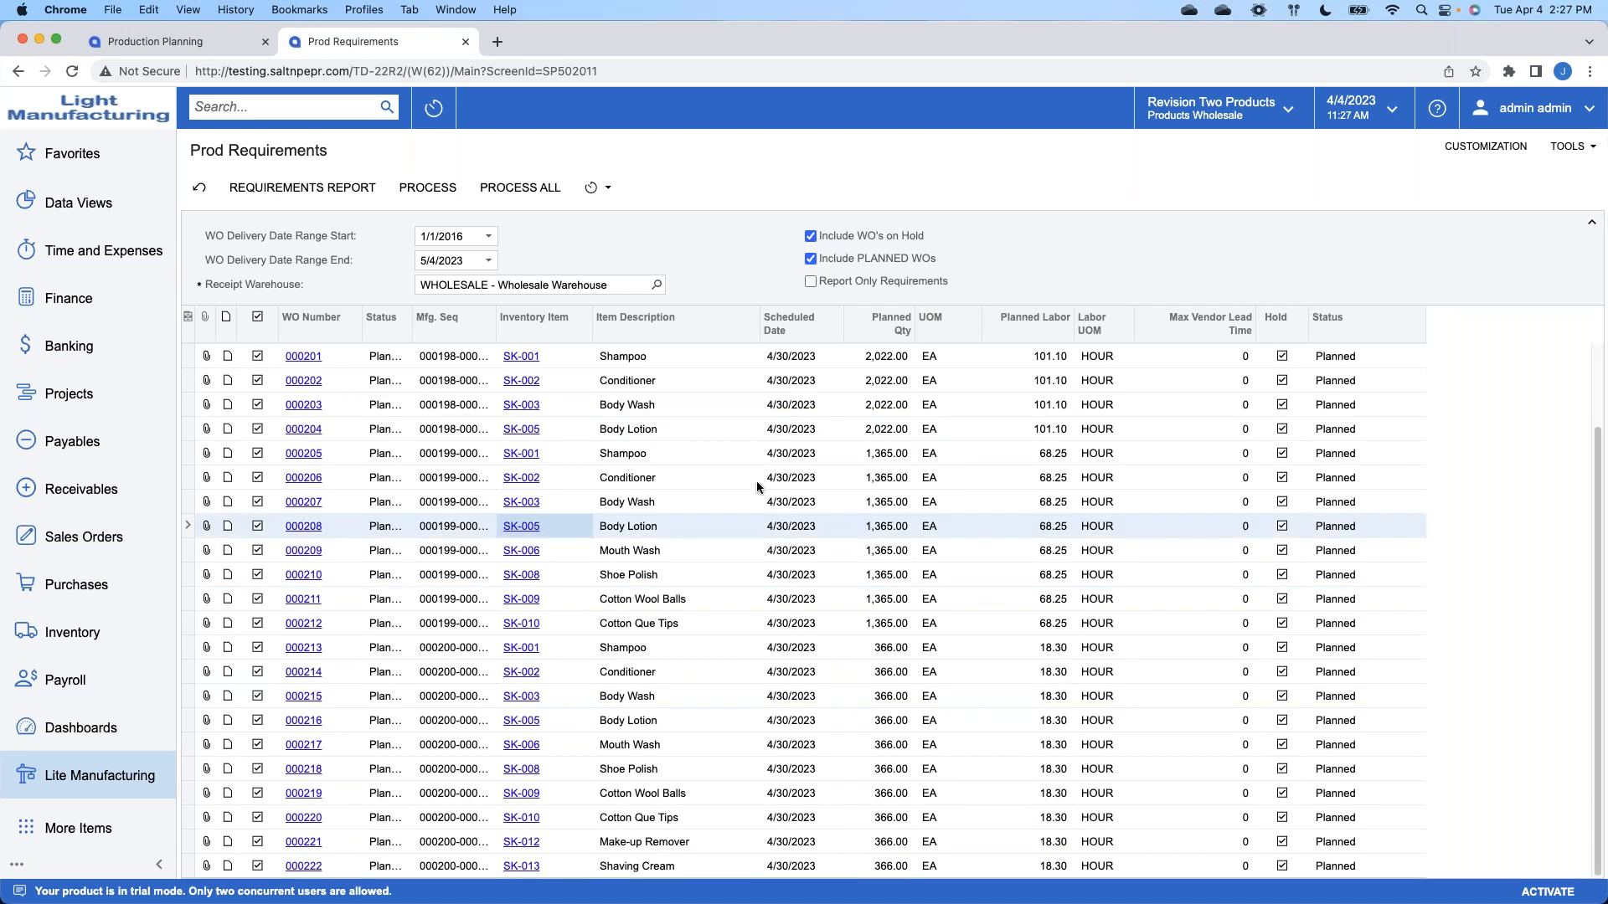
pyautogui.scroll(3, 771, 416)
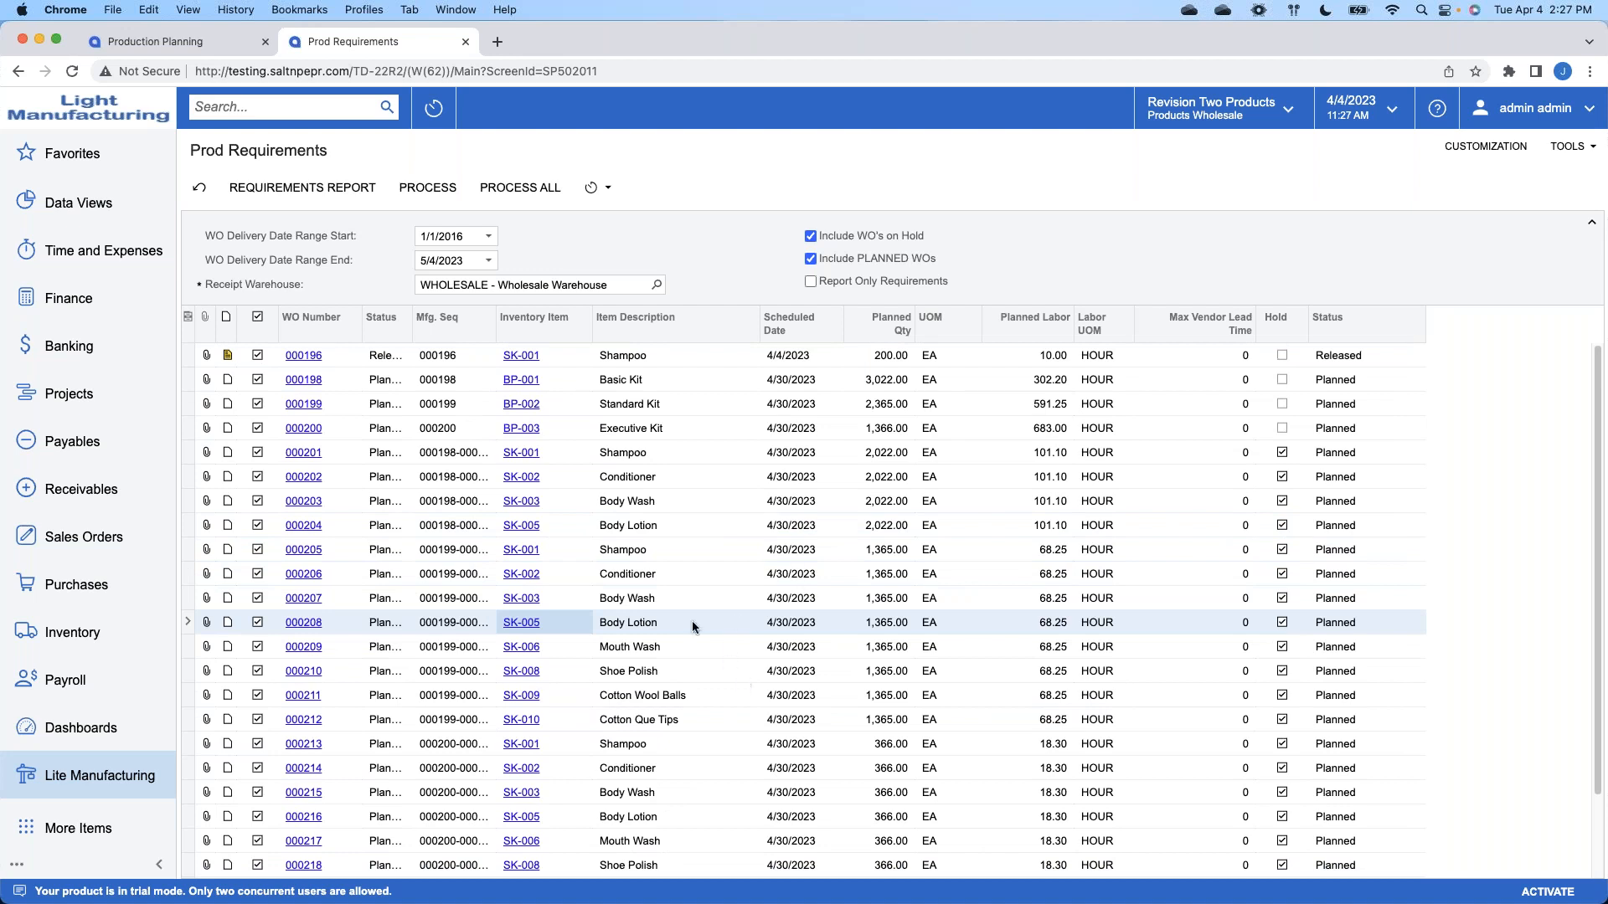
pyautogui.scroll(-3, 781, 597)
pyautogui.scroll(3, 770, 599)
pyautogui.click(441, 456)
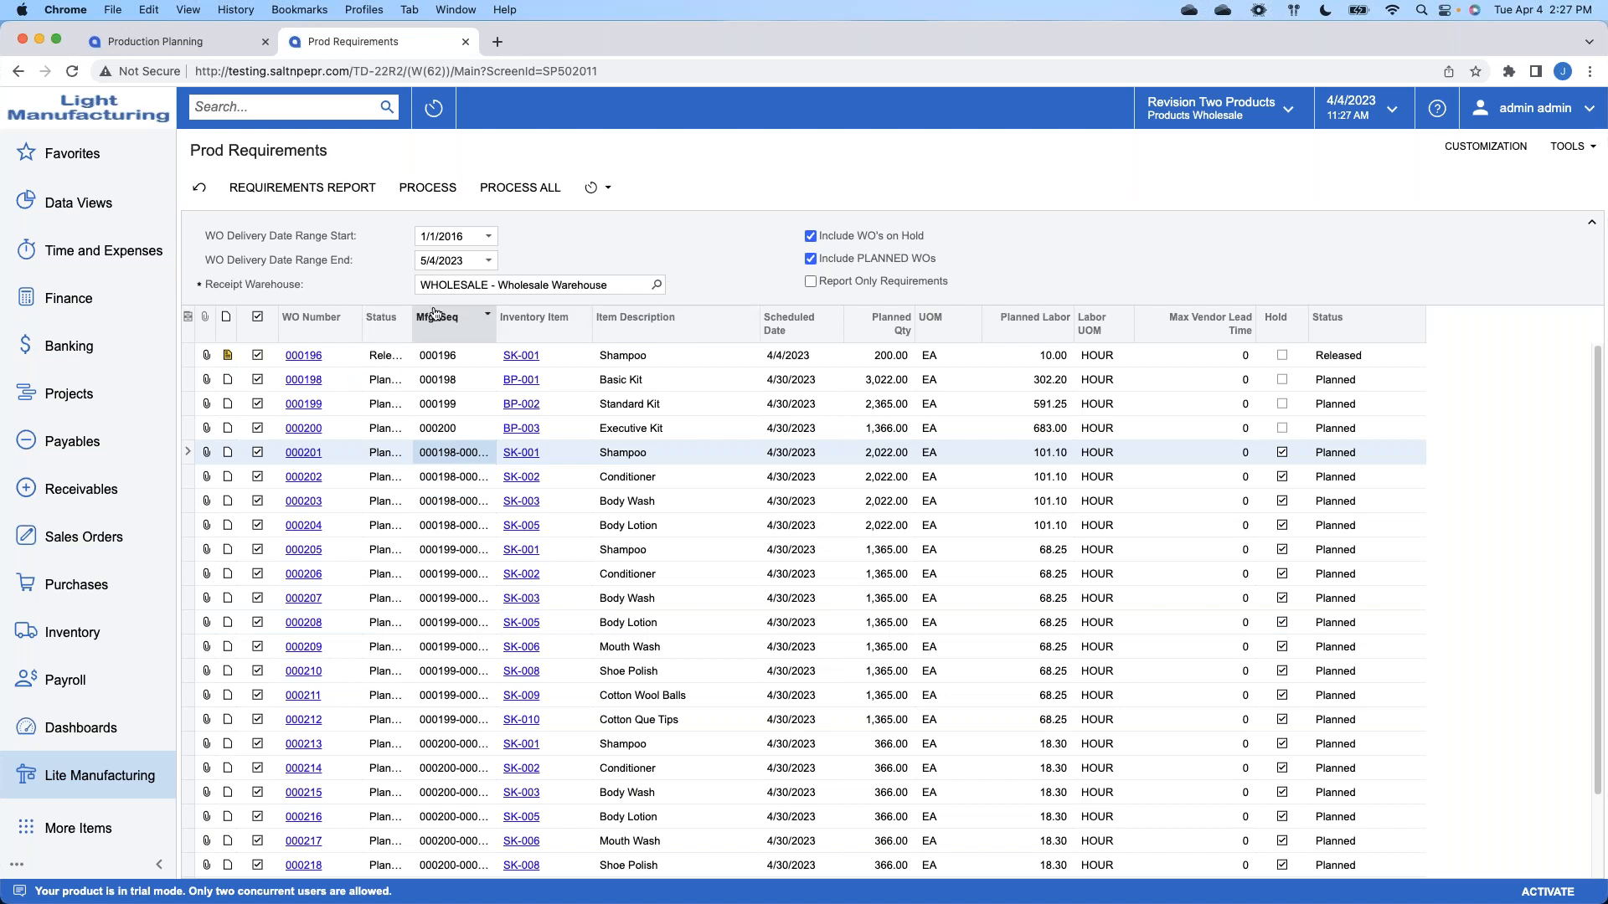
# Step: Process the requirements of all listed work orders and check the newest purchase order in the Purchase Orders list, opened in a new tab
pyautogui.click(520, 190)
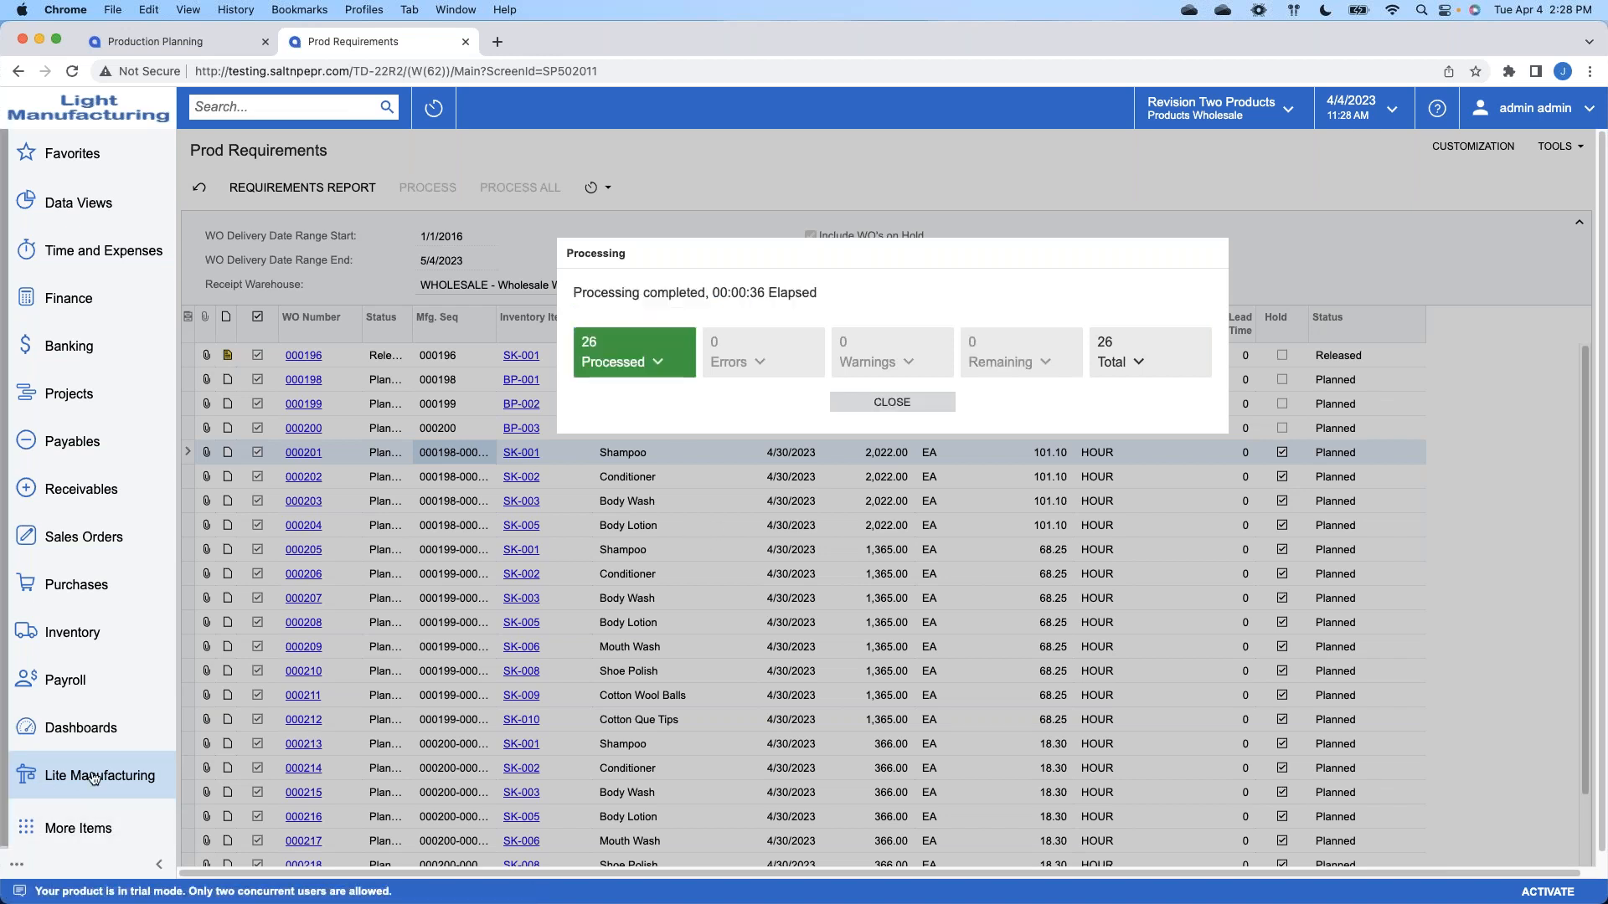
pyautogui.click(79, 585)
pyautogui.rightClick(251, 361)
pyautogui.click(277, 390)
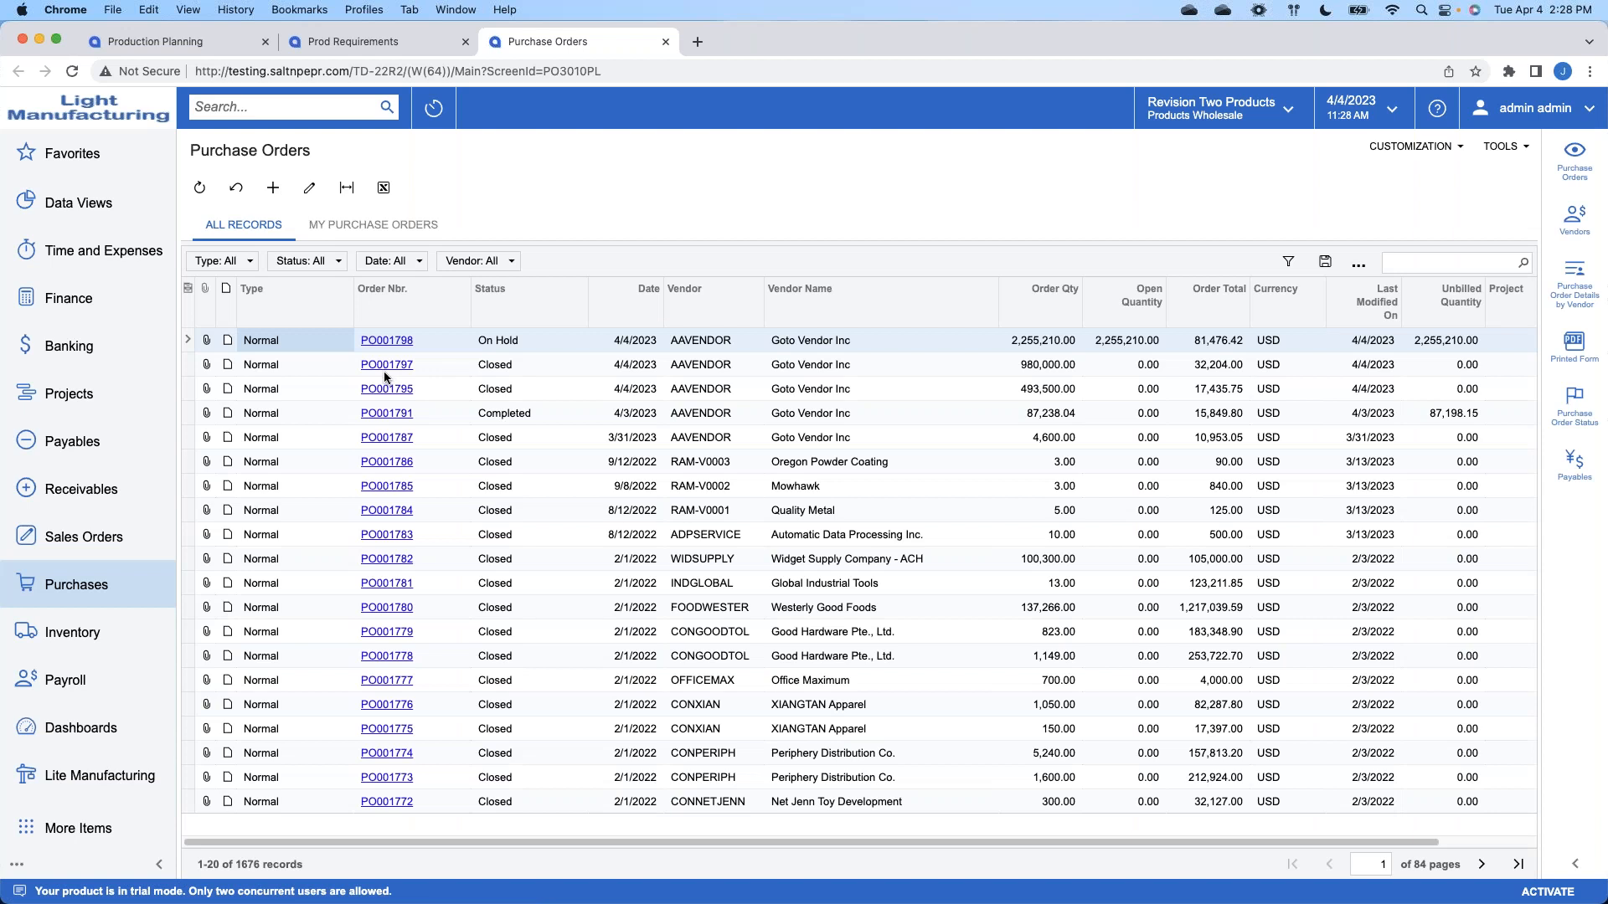
pyautogui.click(430, 347)
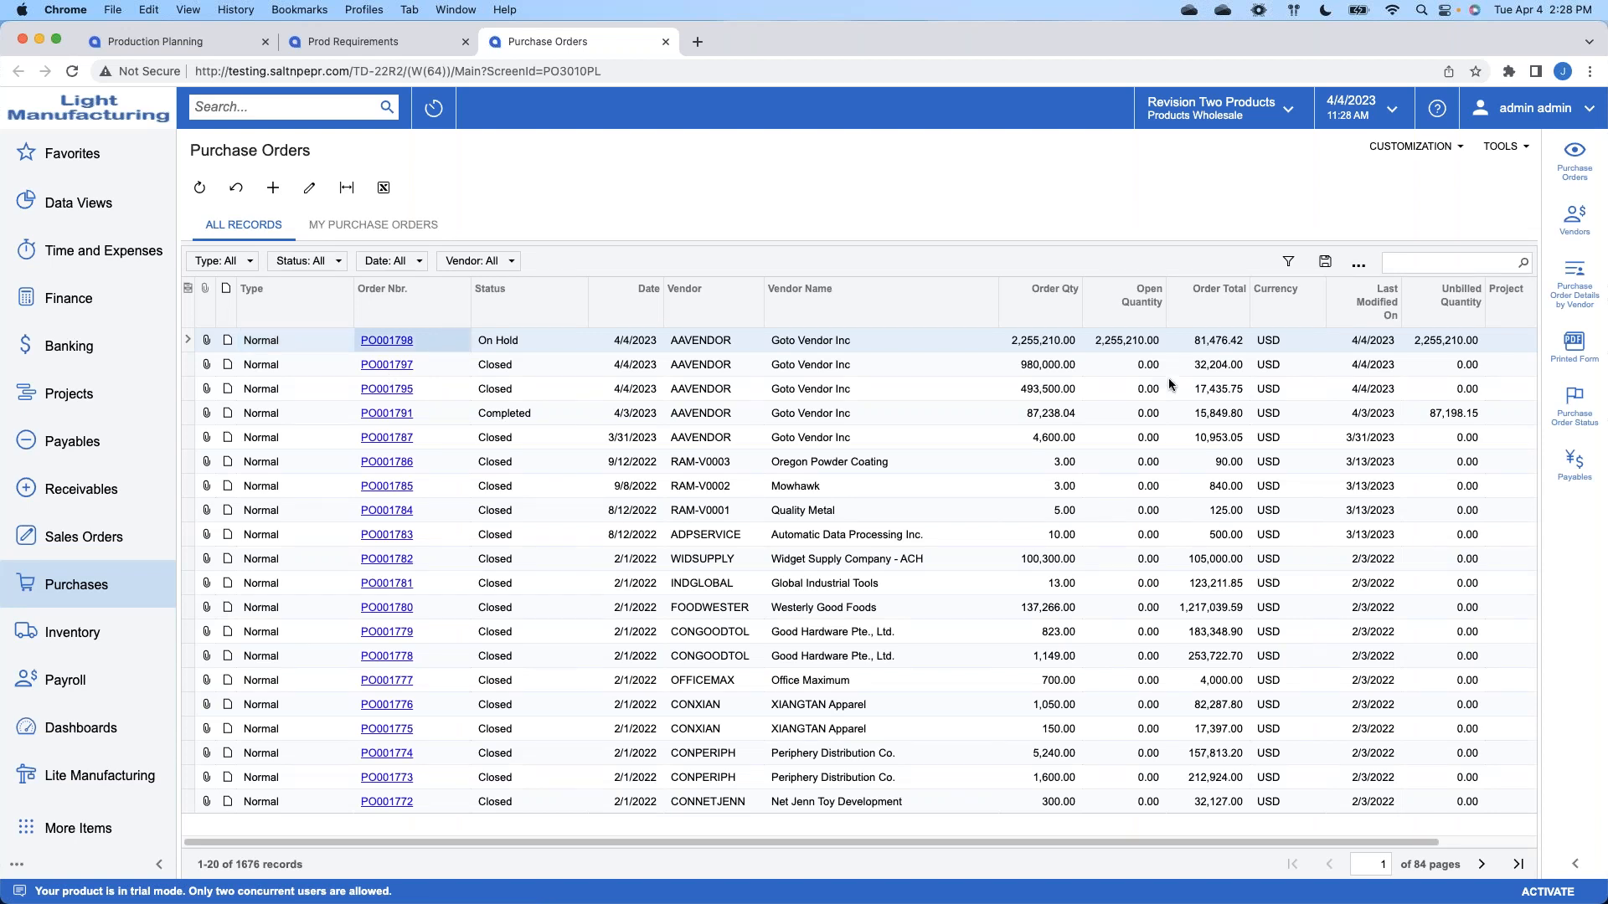
pyautogui.click(1228, 344)
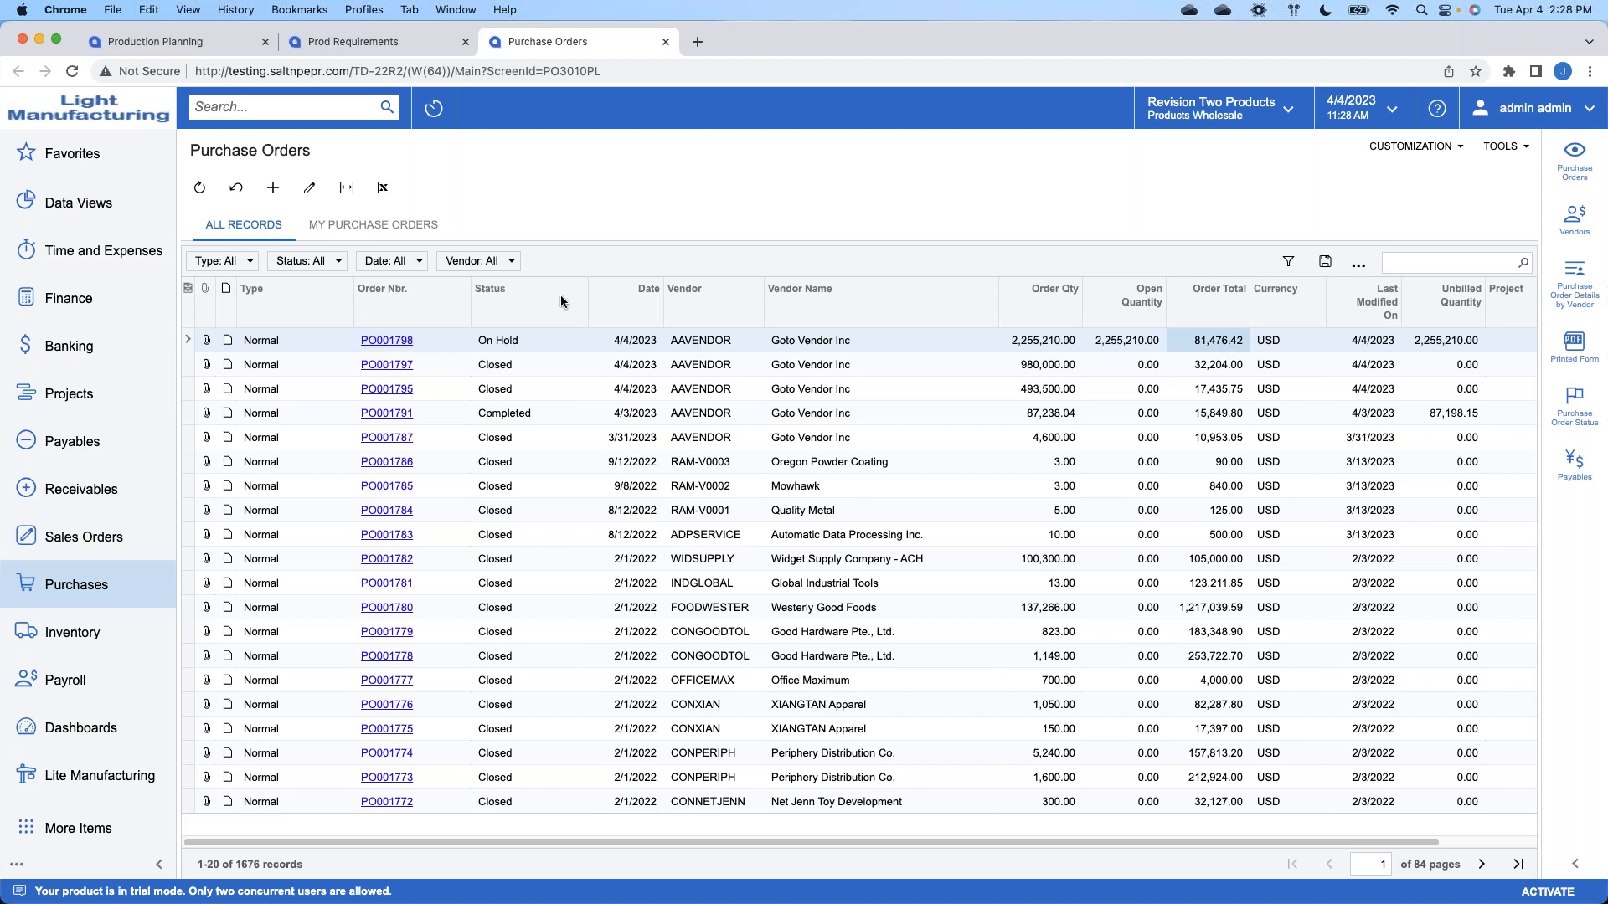
pyautogui.click(434, 340)
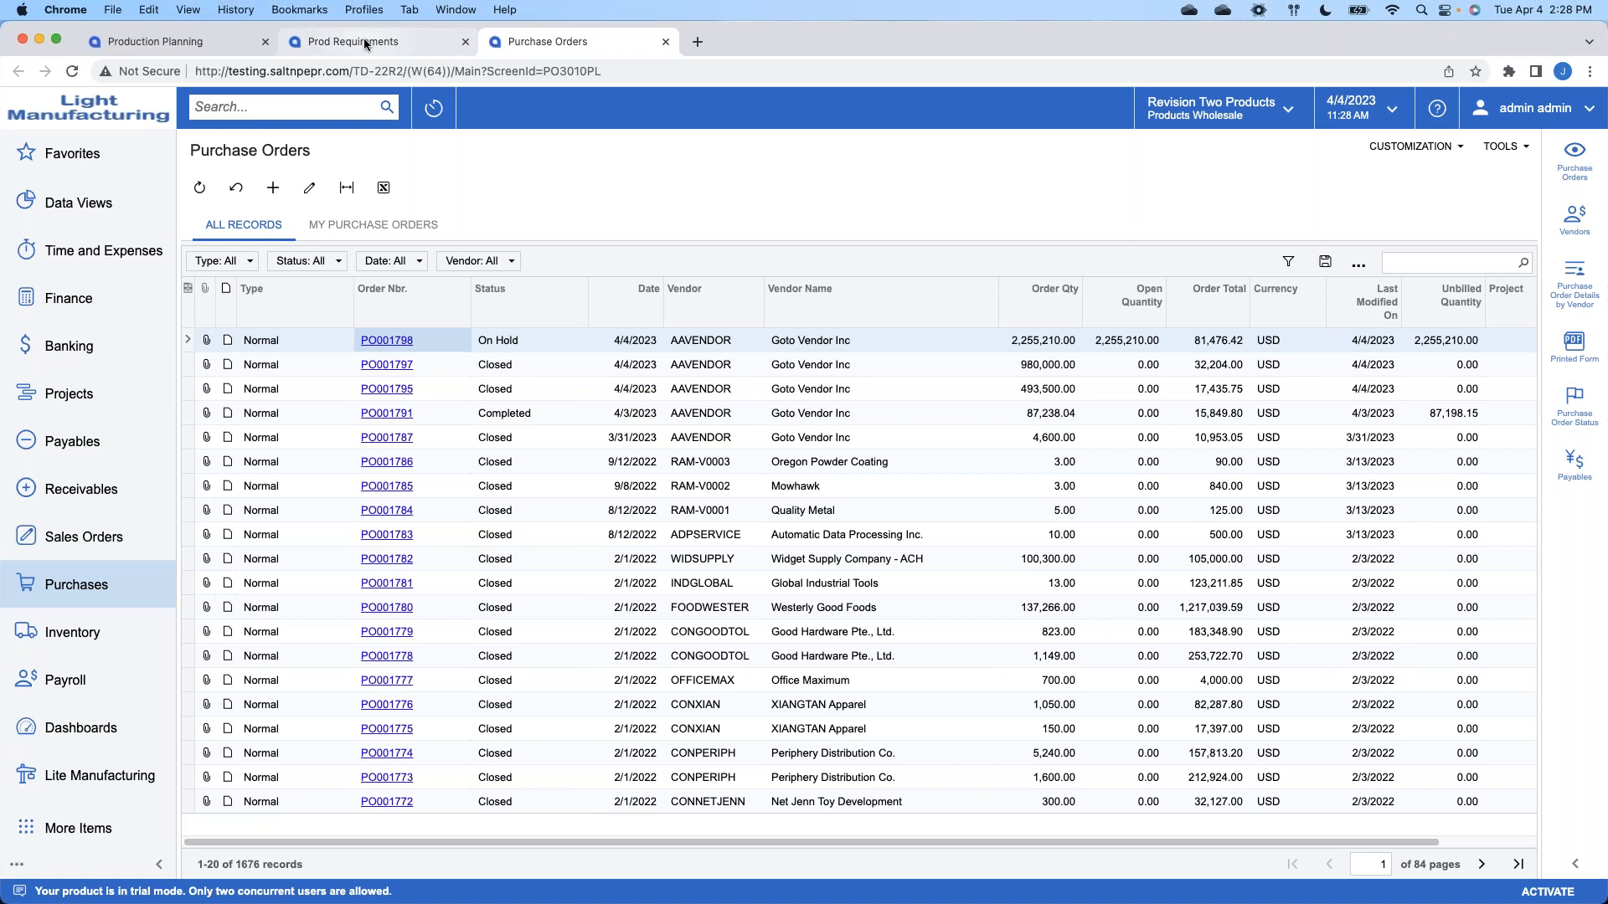
# Step: Return to the Production Planning page and open the Lite Manufacturing workspace
pyautogui.click(149, 40)
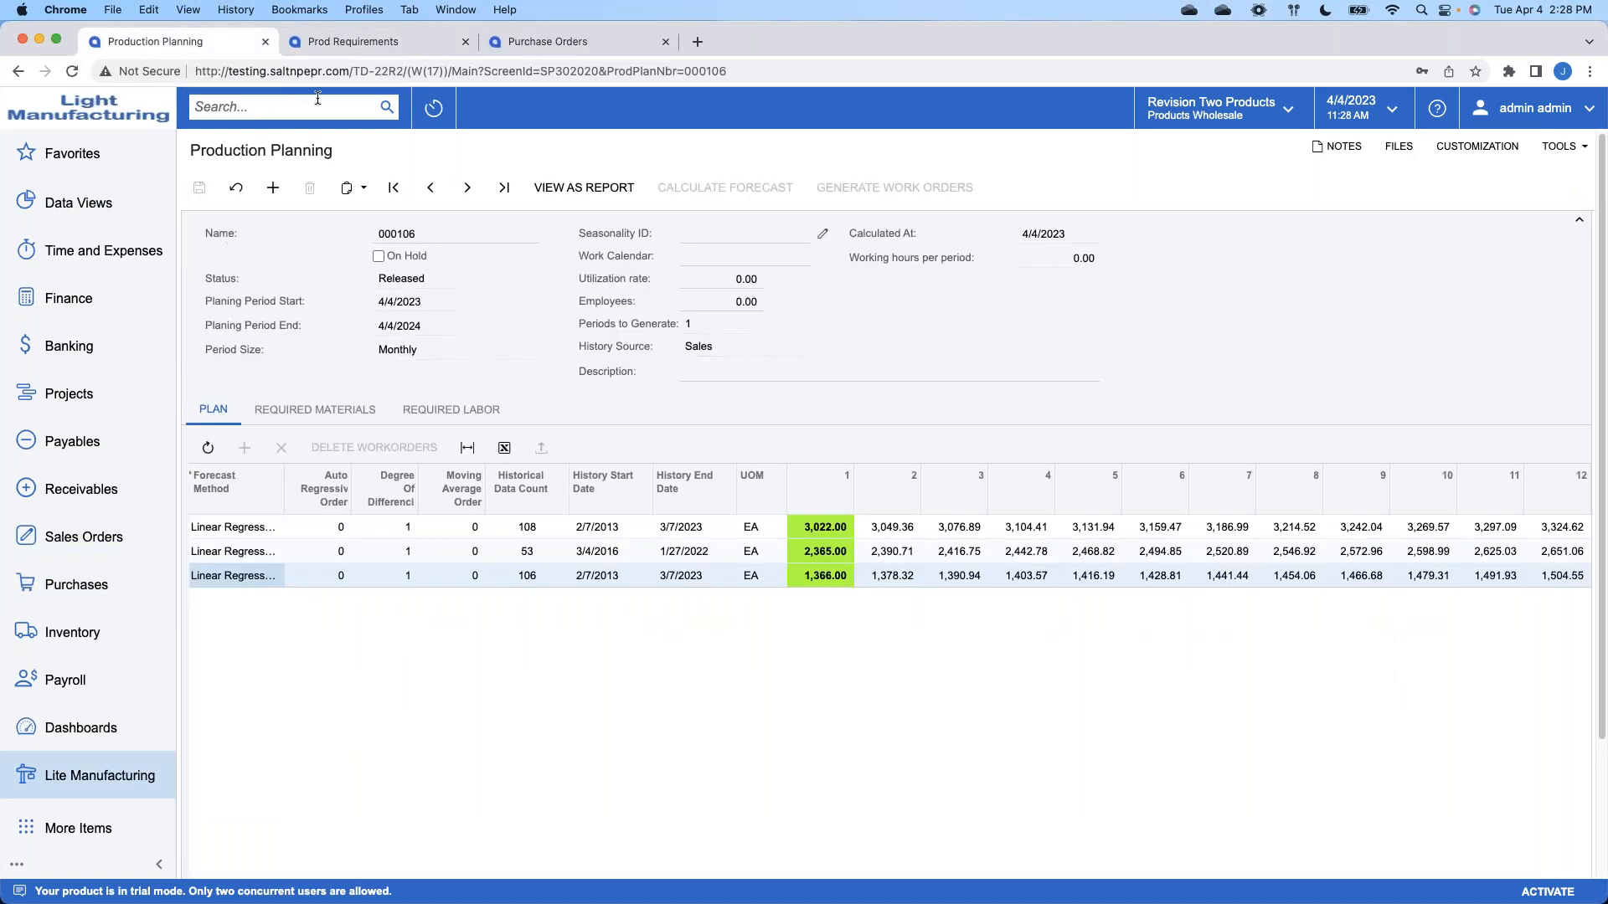
pyautogui.click(92, 775)
pyautogui.click(289, 306)
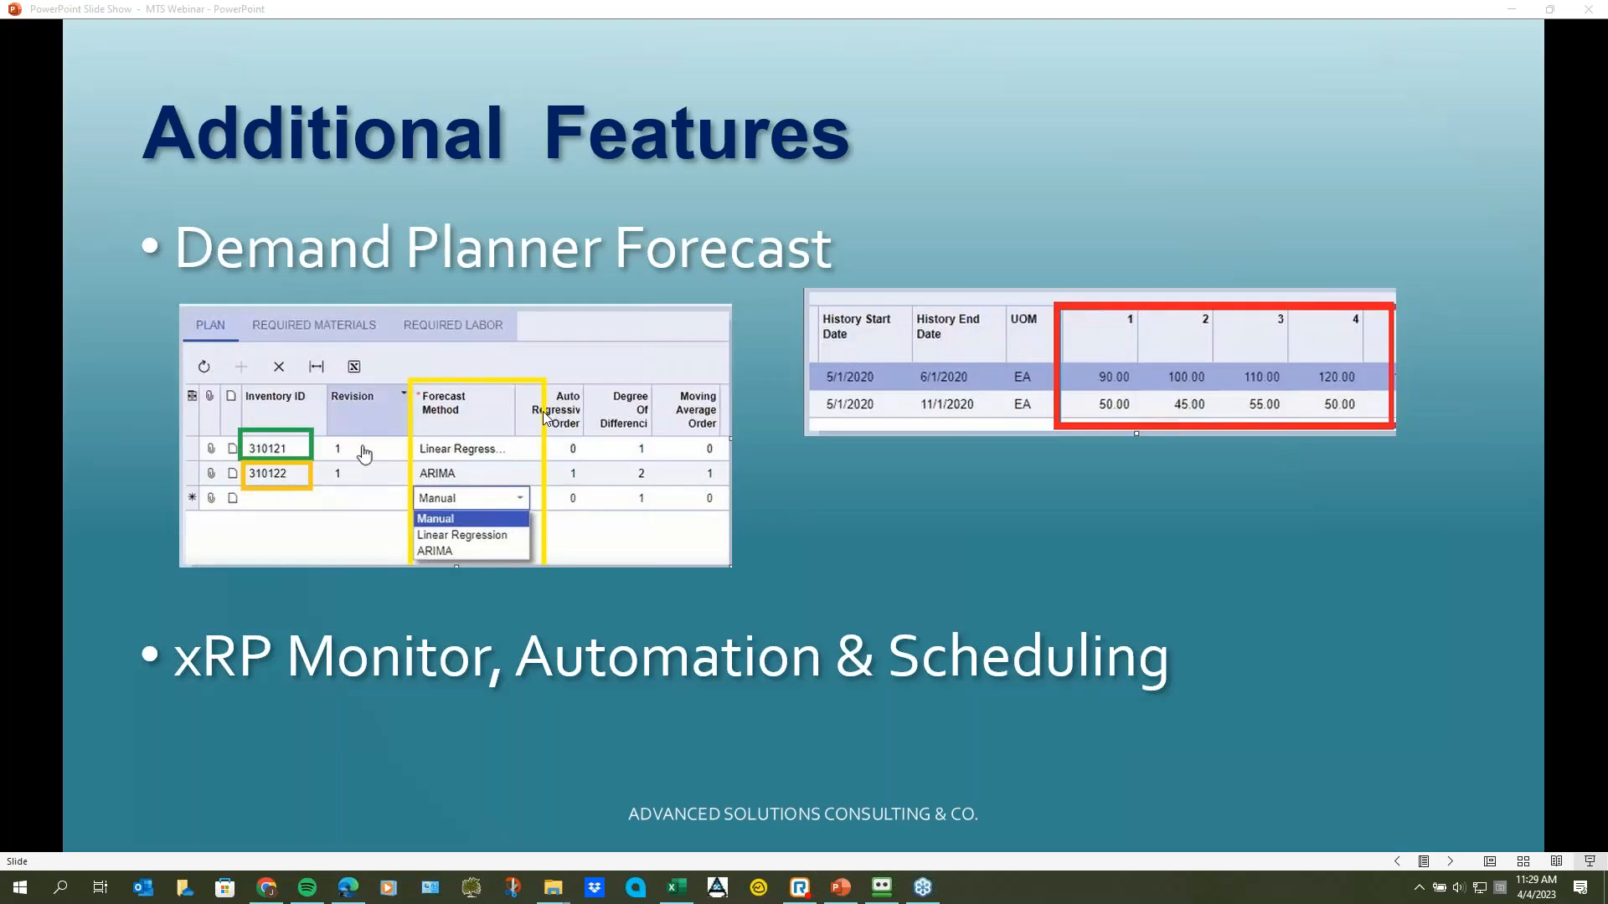
pyautogui.click(543, 411)
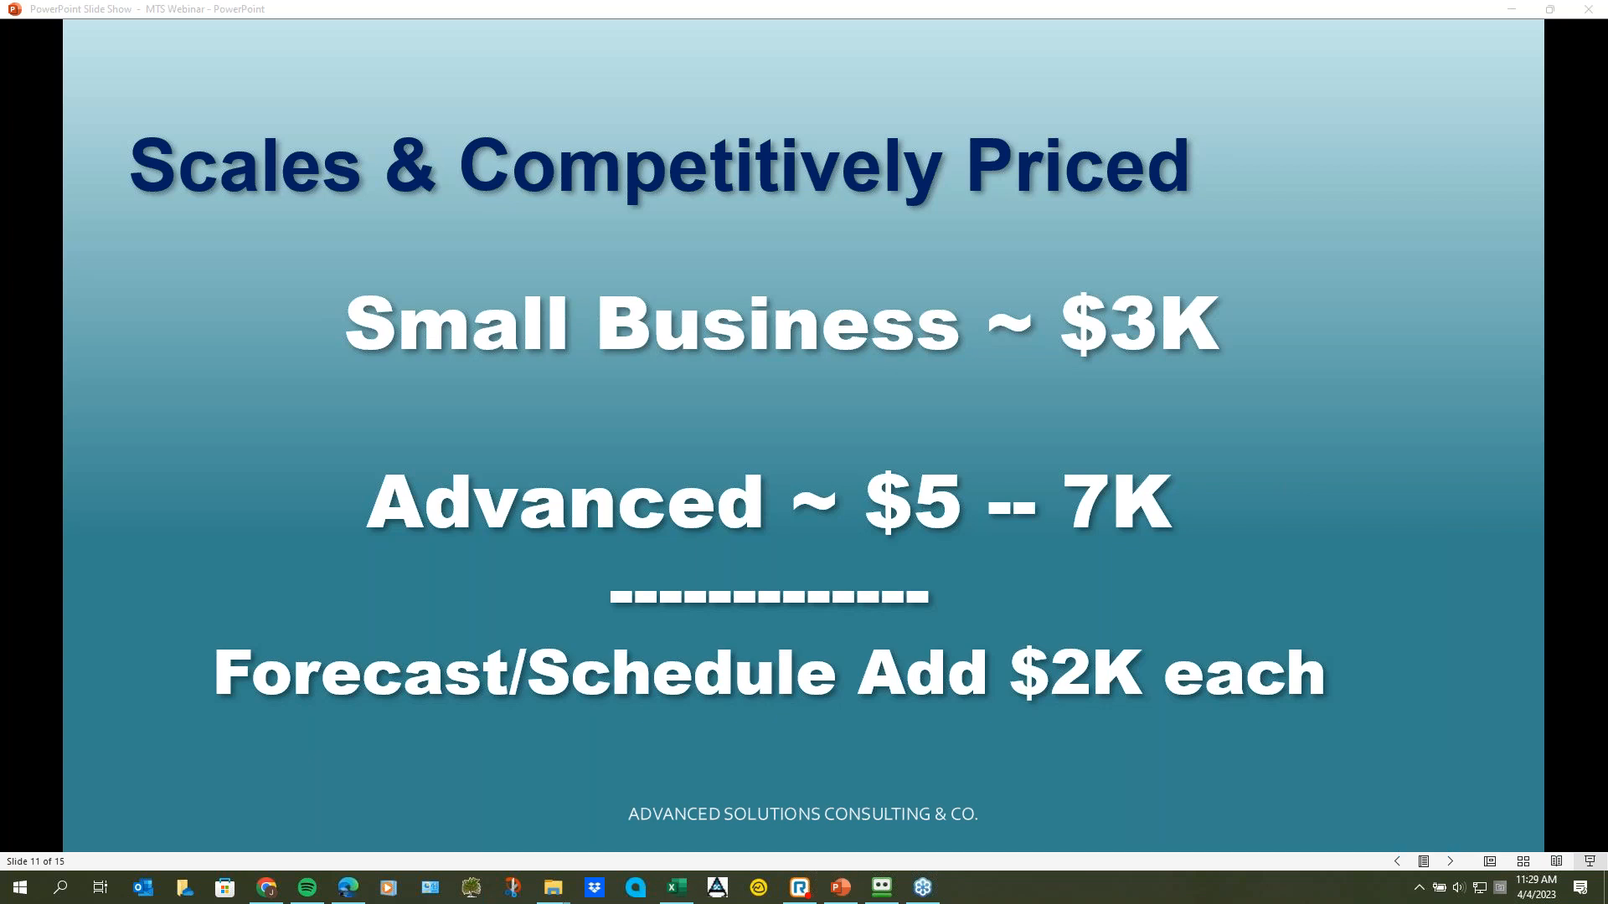
pyautogui.press('Right')
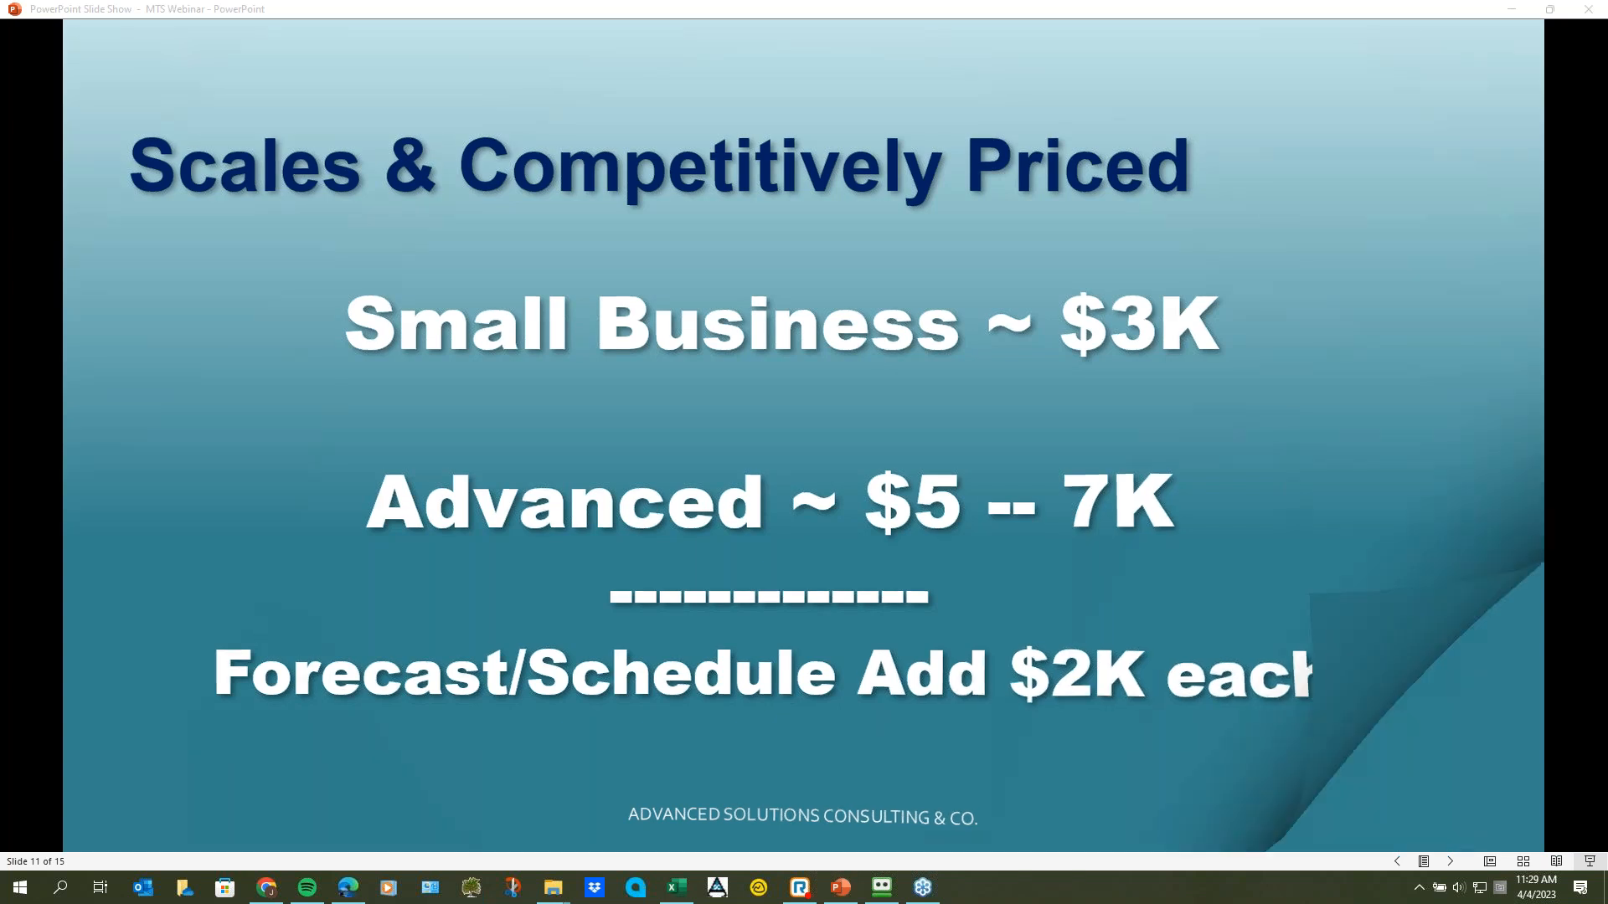